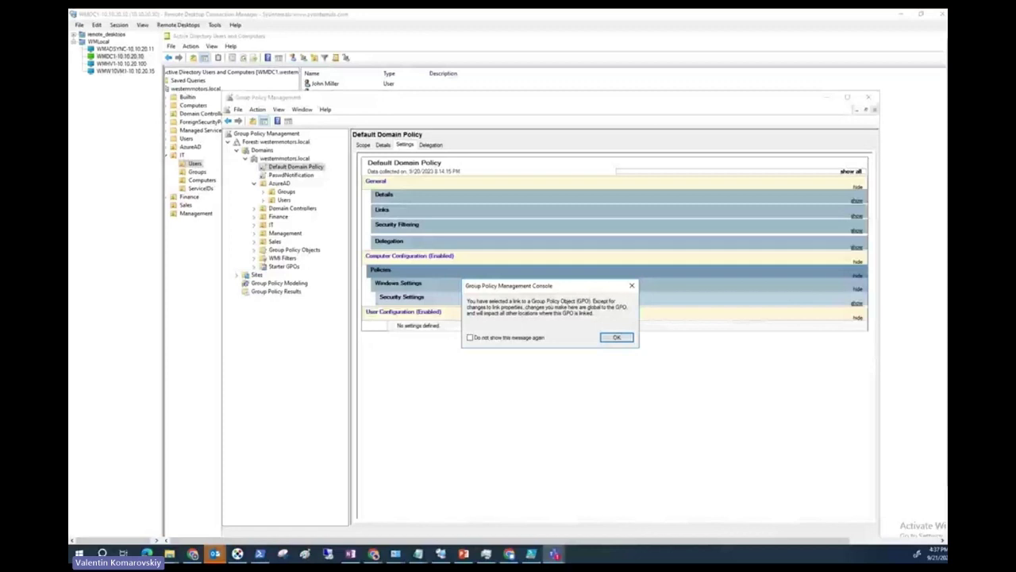
# Dismiss the GPO link notice, inspect the Default Domain Policy link and the Users OU, then minimize the console.
pyautogui.press('Return')
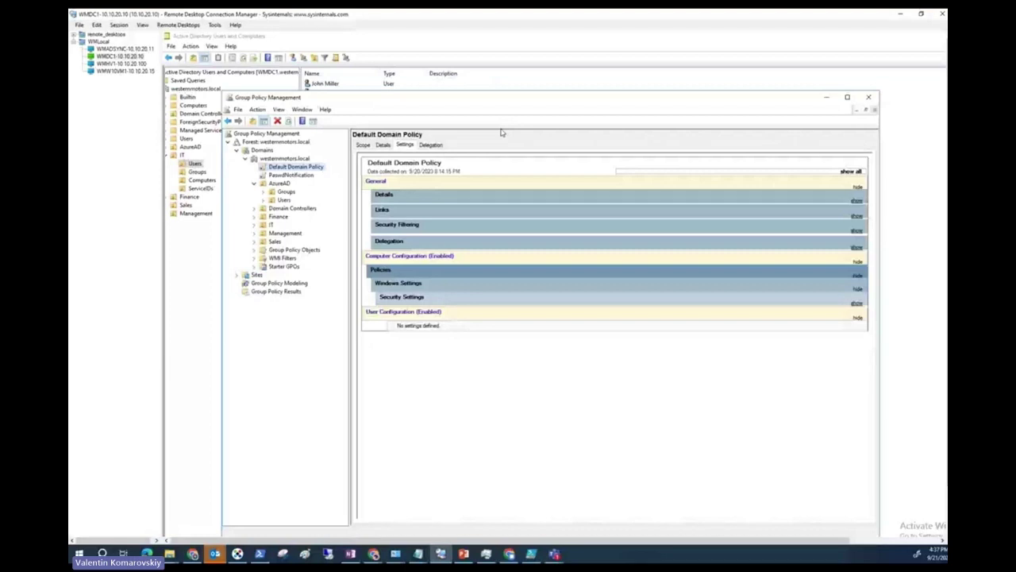
pyautogui.moveTo(523, 97); pyautogui.dragTo(556, 81)
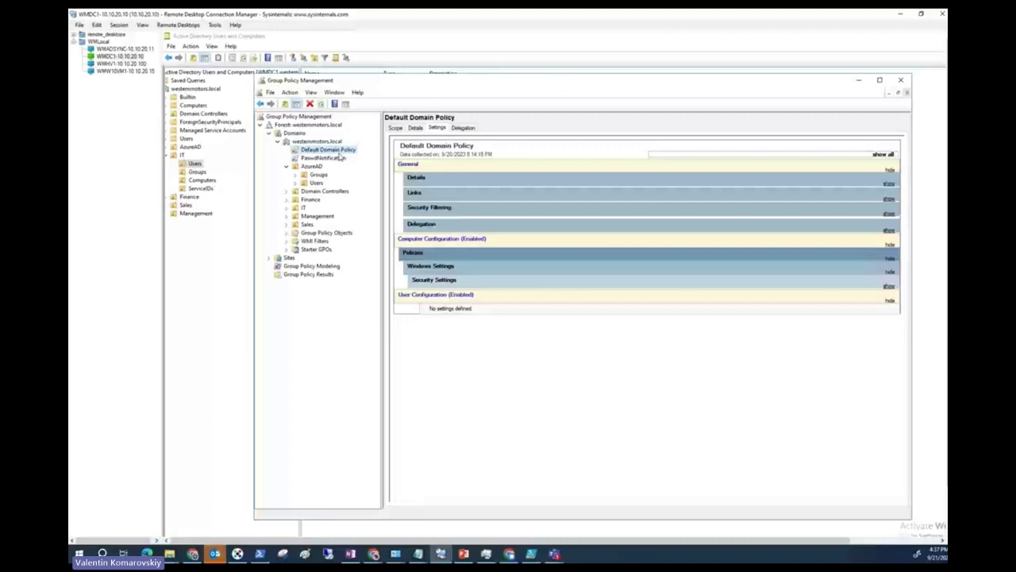
pyautogui.rightClick(345, 148)
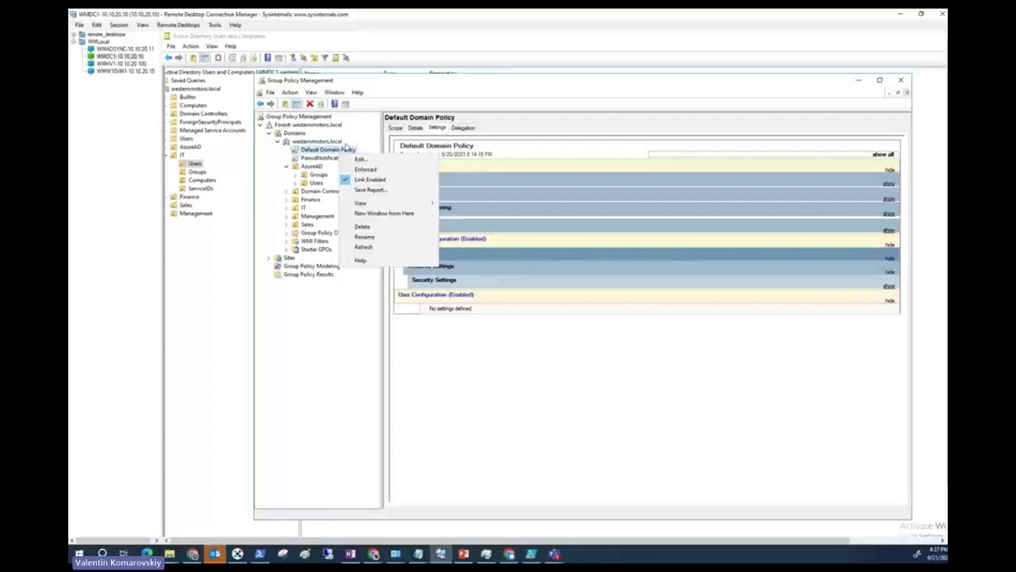
pyautogui.click(317, 183)
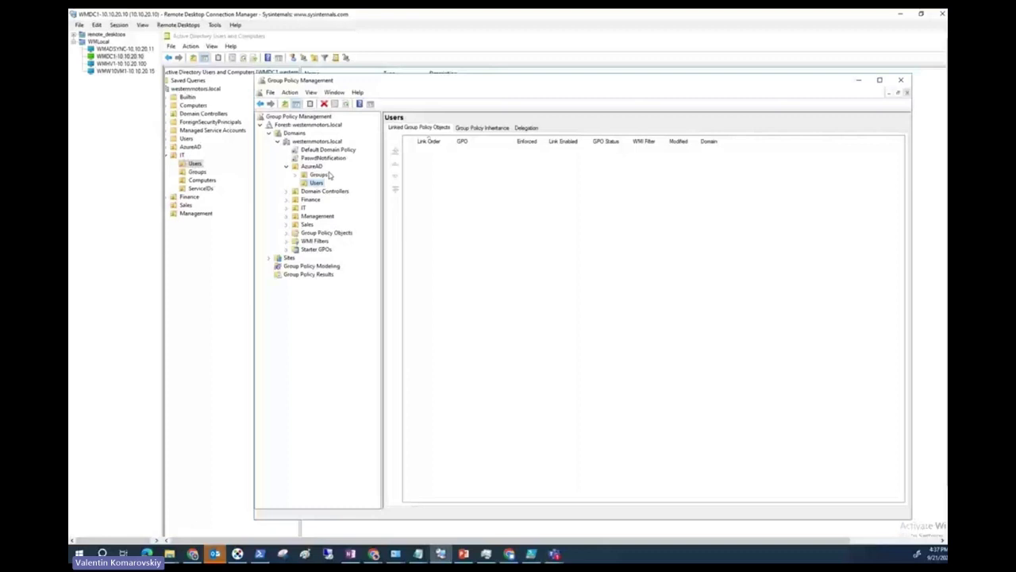
pyautogui.click(327, 149)
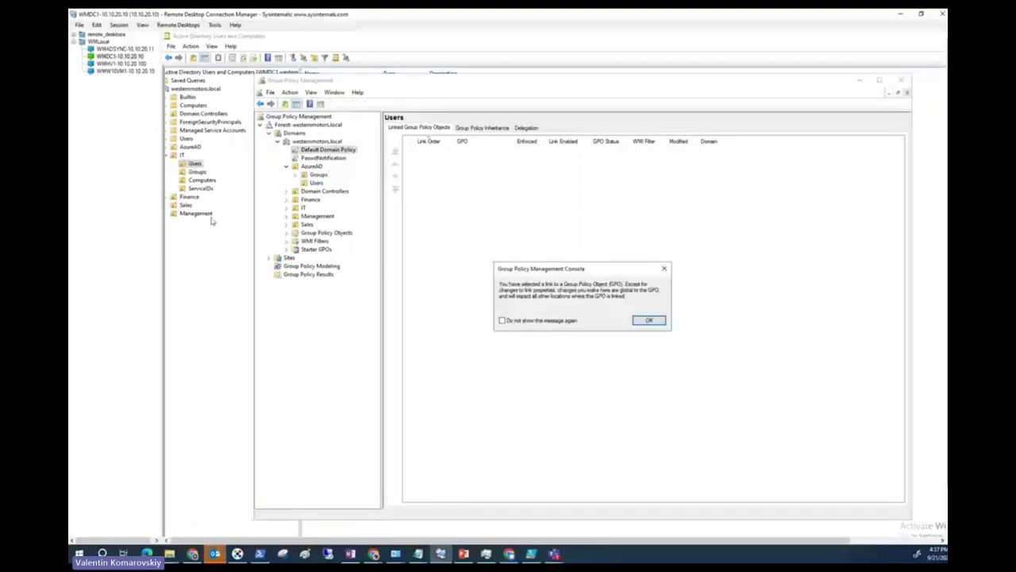
pyautogui.click(446, 527)
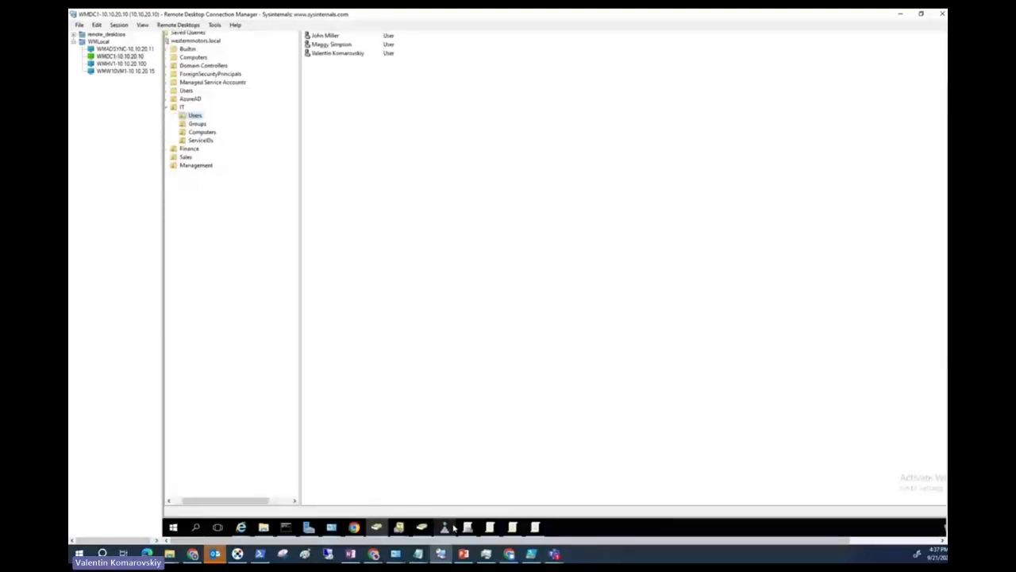
# Review the Default Domain Policy's Account Policies settings, then open it in Group Policy Management Editor.
pyautogui.click(449, 527)
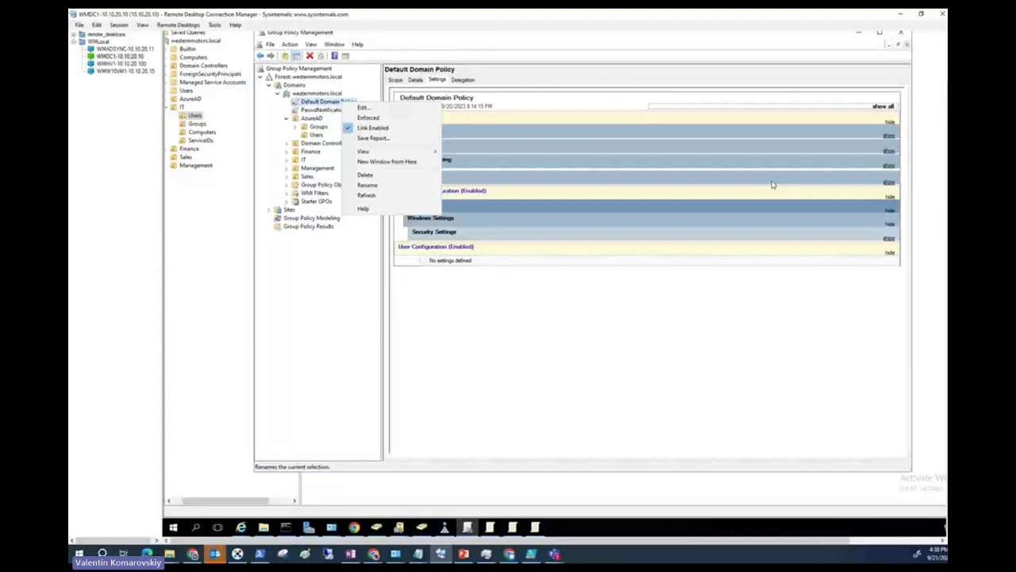
pyautogui.scroll(-10, 907, 337)
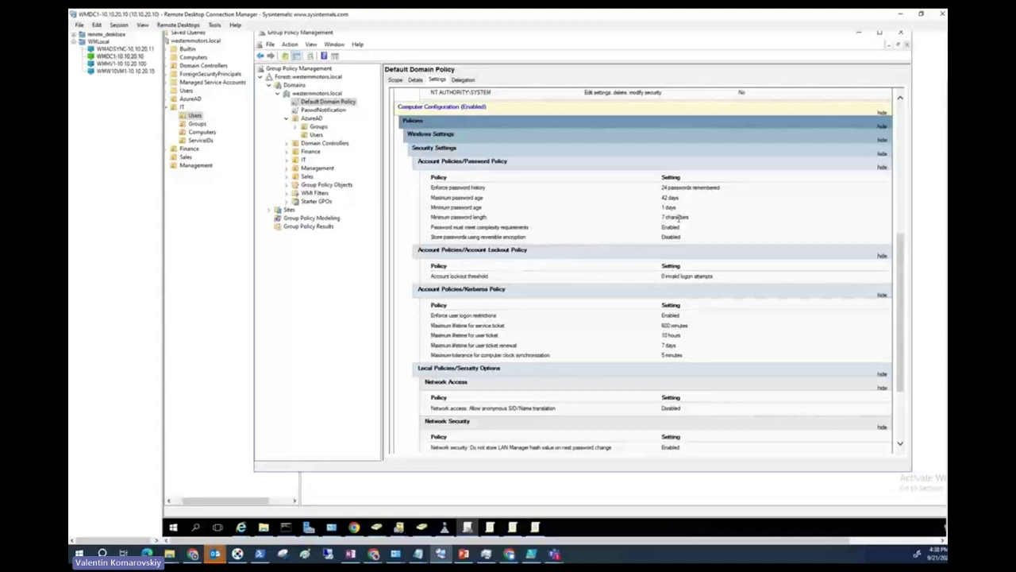
pyautogui.rightClick(338, 103)
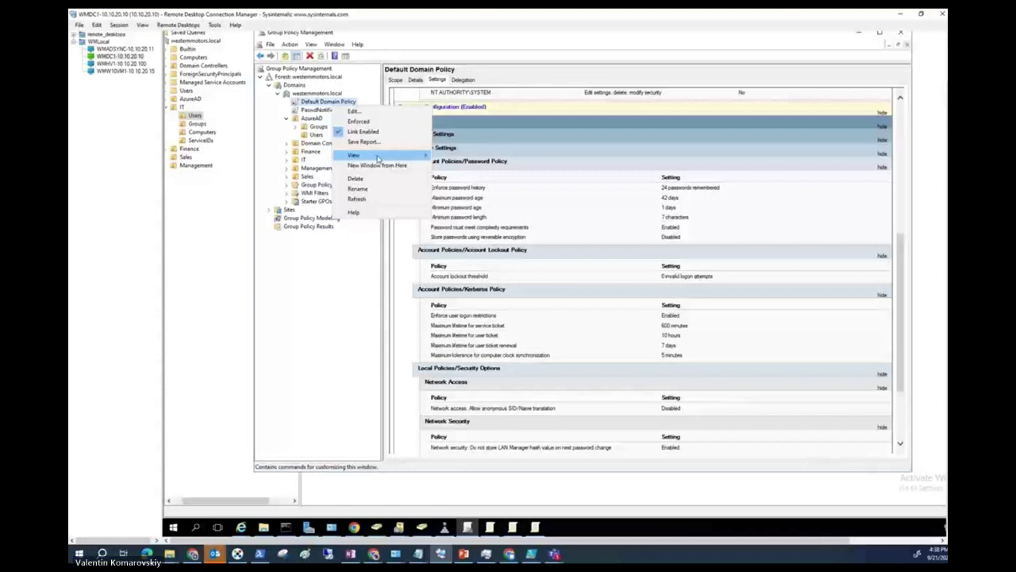
pyautogui.click(353, 111)
pyautogui.moveTo(425, 72); pyautogui.dragTo(425, 267)
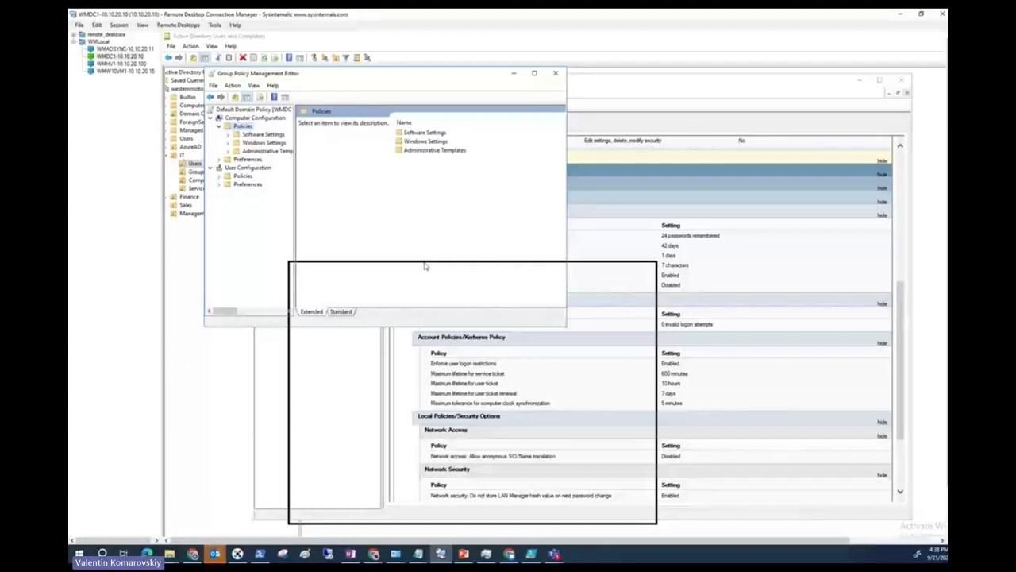
# Return to the Default Domain Policy report and scroll toward the password policy settings.
pyautogui.click(860, 239)
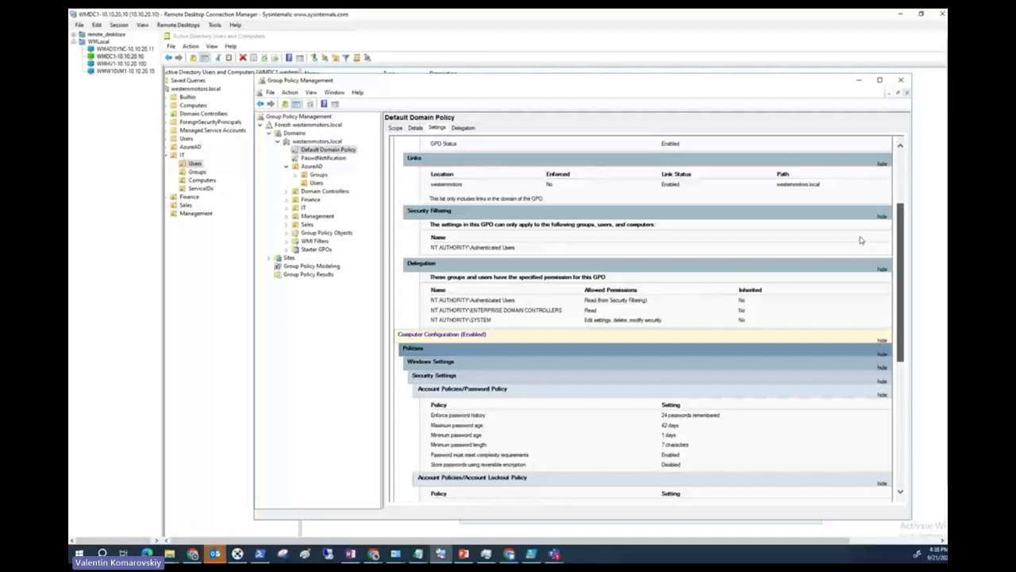
pyautogui.scroll(-5, 892, 341)
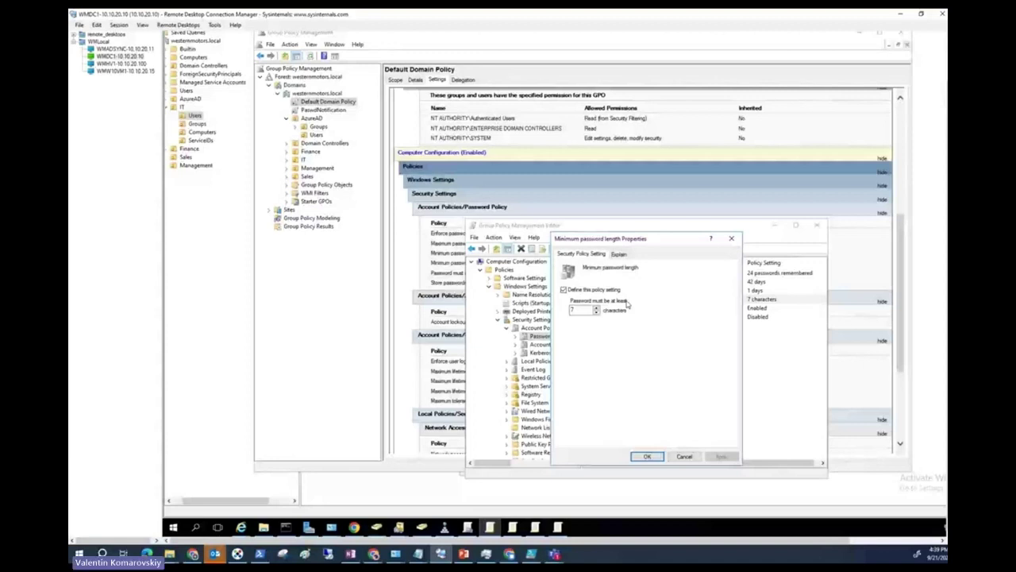
# Set the minimum password length to 8 characters and the maximum password age to 60 days.
pyautogui.press('Up')
pyautogui.press('Return')
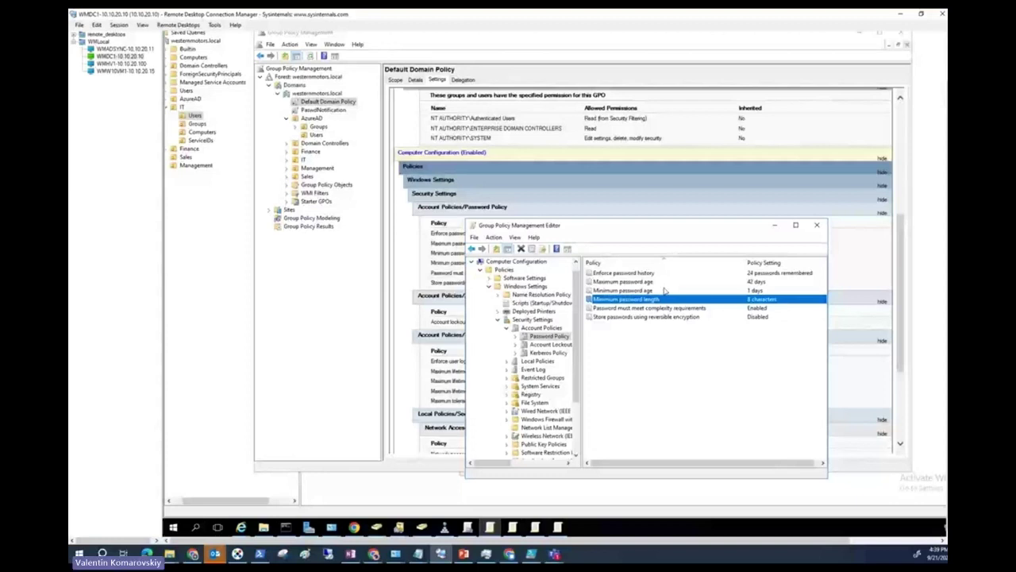
pyautogui.doubleClick(627, 282)
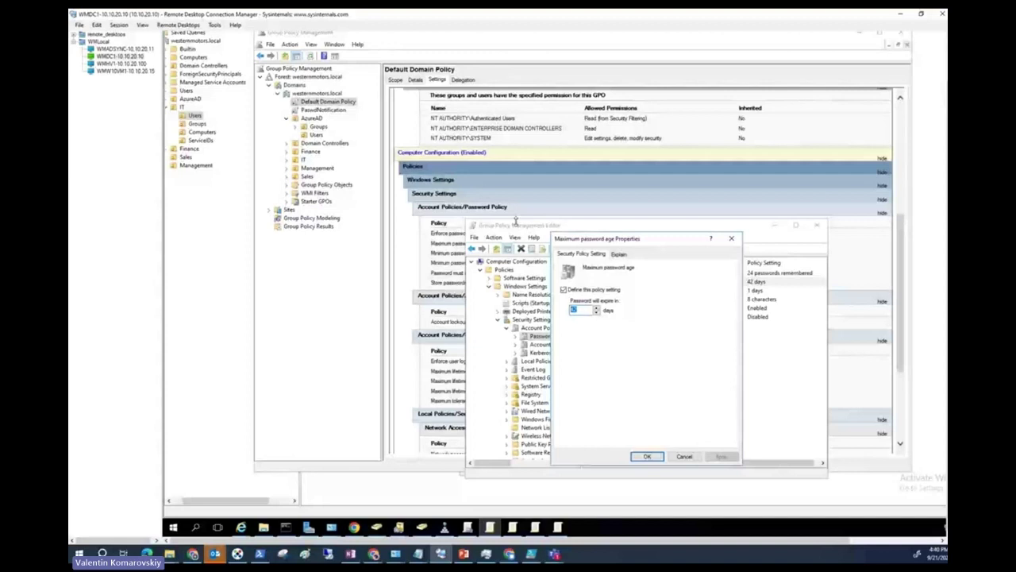
pyautogui.press('BackSpace')
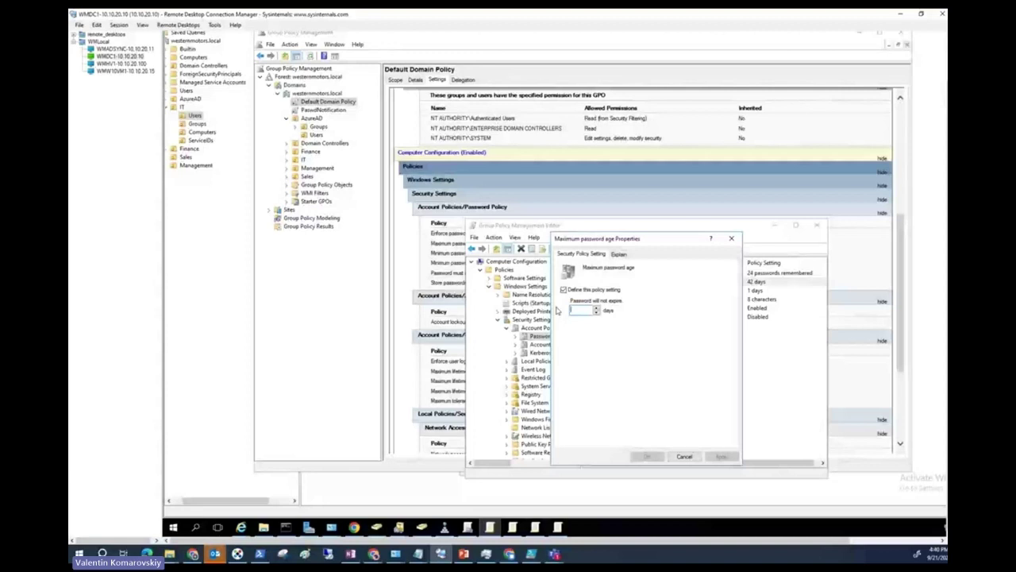
pyautogui.write('60')
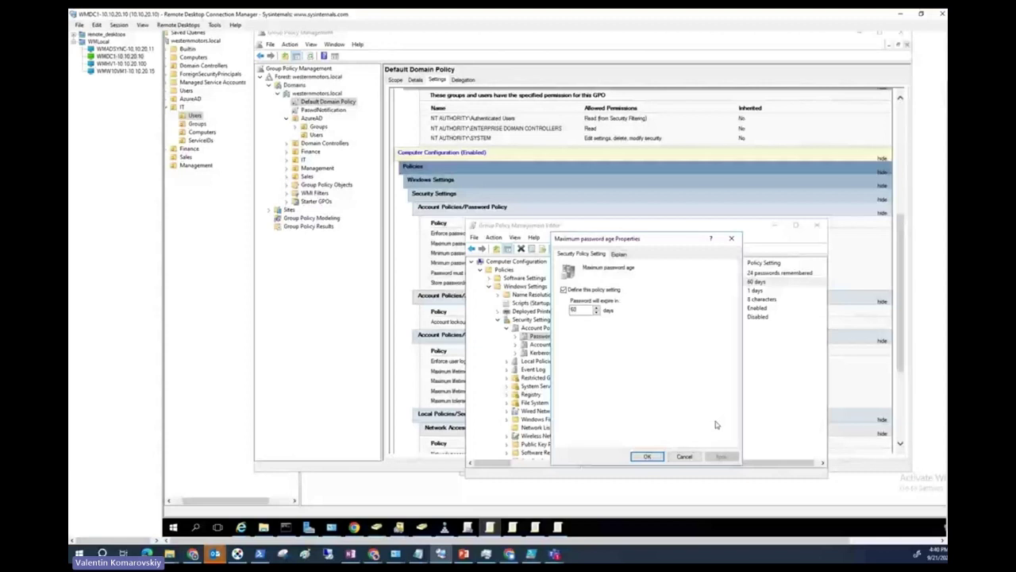
pyautogui.press('Return')
pyautogui.click(558, 344)
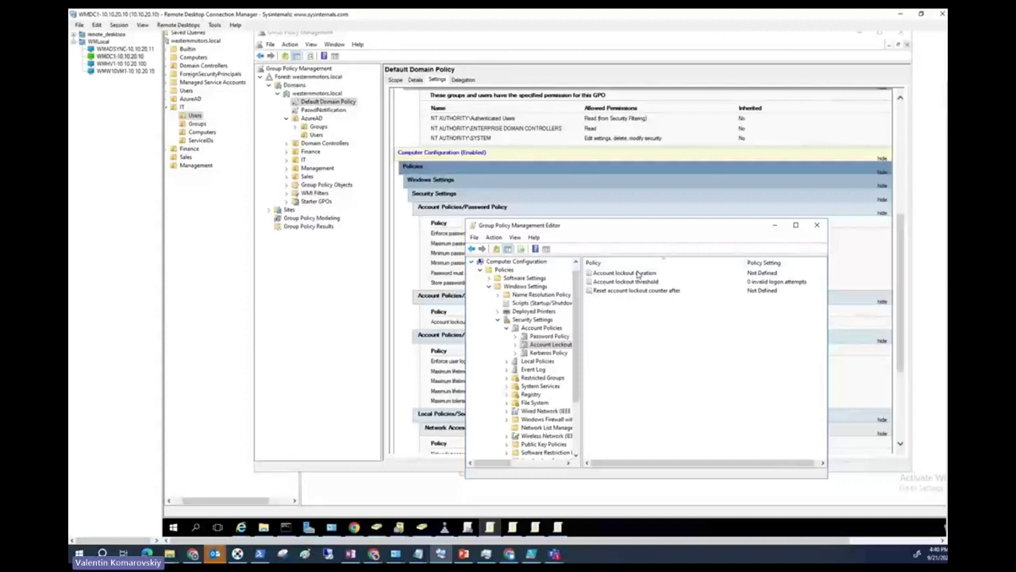
# Define a 20-minute lockout duration, a 5-attempt lockout threshold and a 20-minute counter reset.
pyautogui.doubleClick(638, 273)
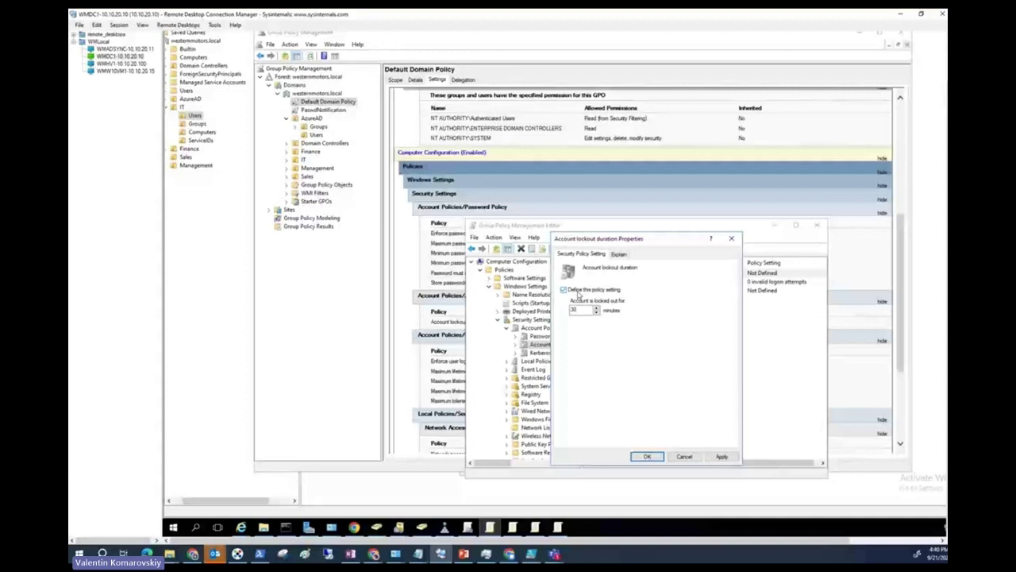
pyautogui.doubleClick(580, 308)
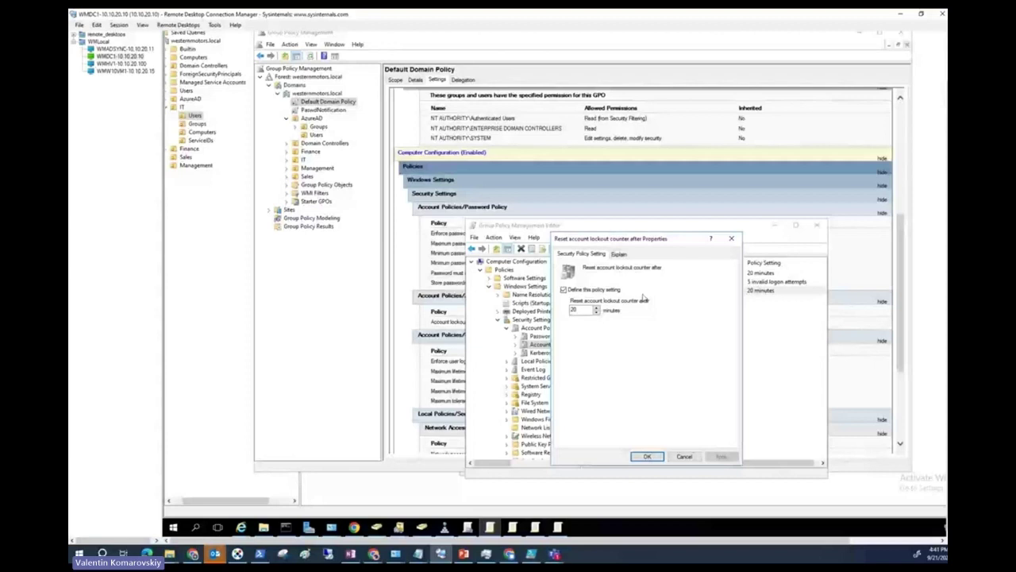
pyautogui.press('Return')
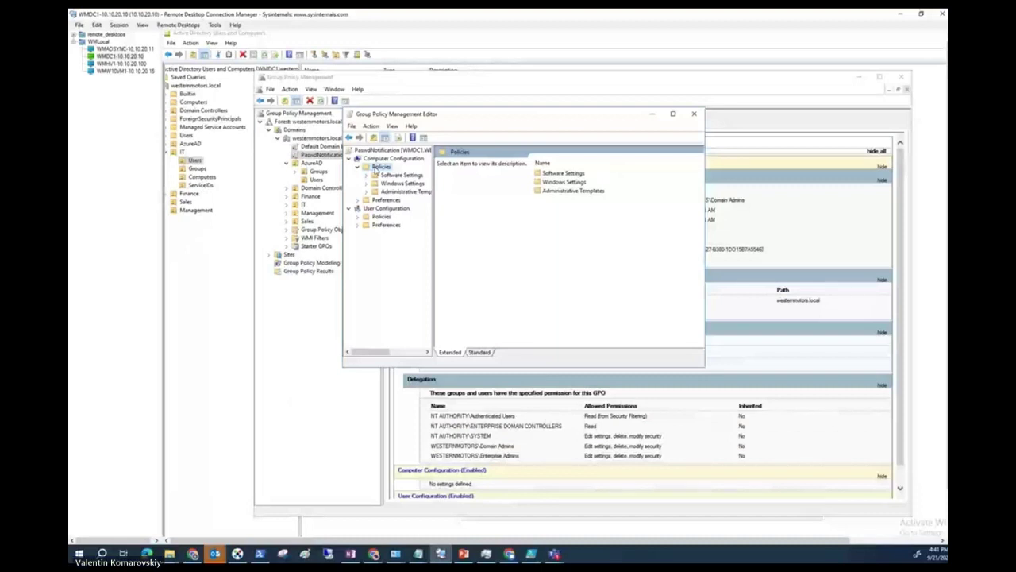
# Expand PaswdNotification's Computer Configuration policy folders down to Windows Settings.
pyautogui.click(365, 175)
pyautogui.doubleClick(401, 191)
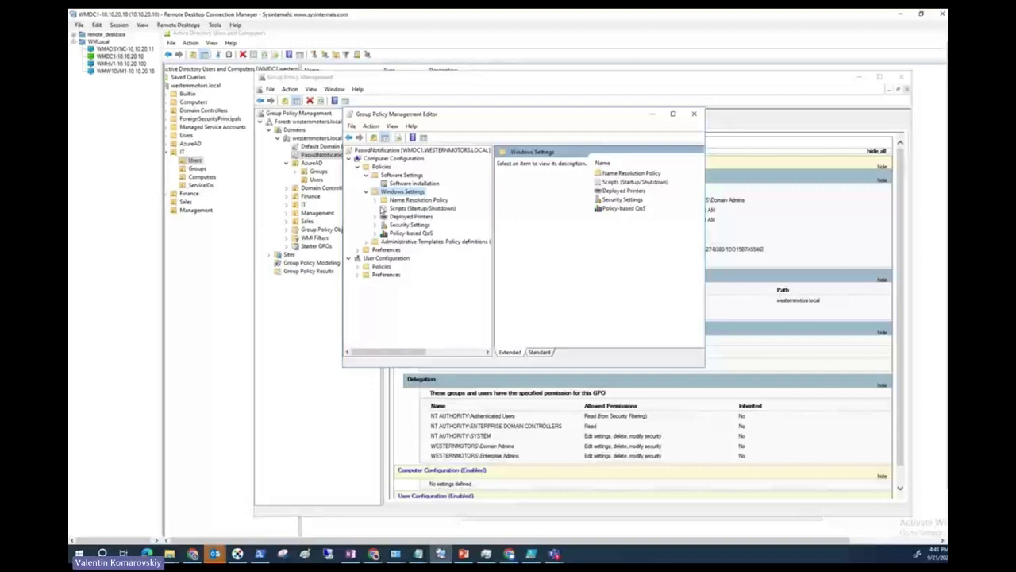
pyautogui.click(376, 241)
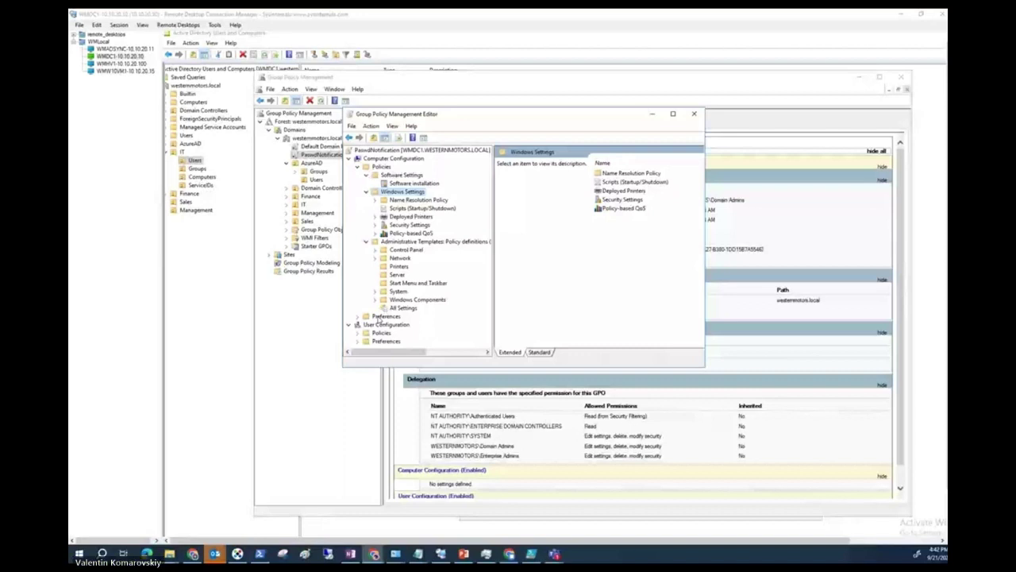
pyautogui.click(366, 241)
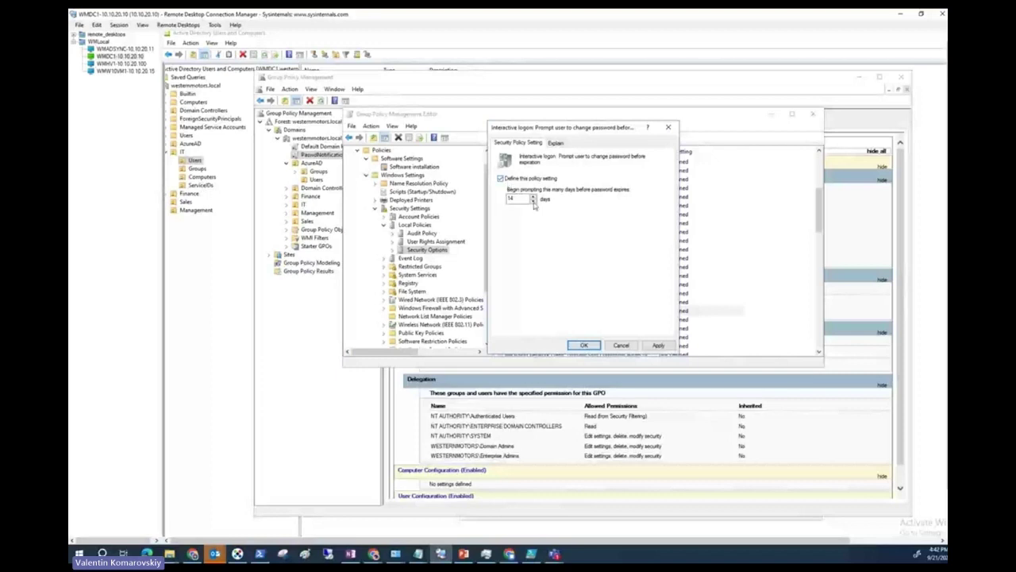
# Apply the 14-day password-change prompt and return to the PaswdNotification report.
pyautogui.click(584, 345)
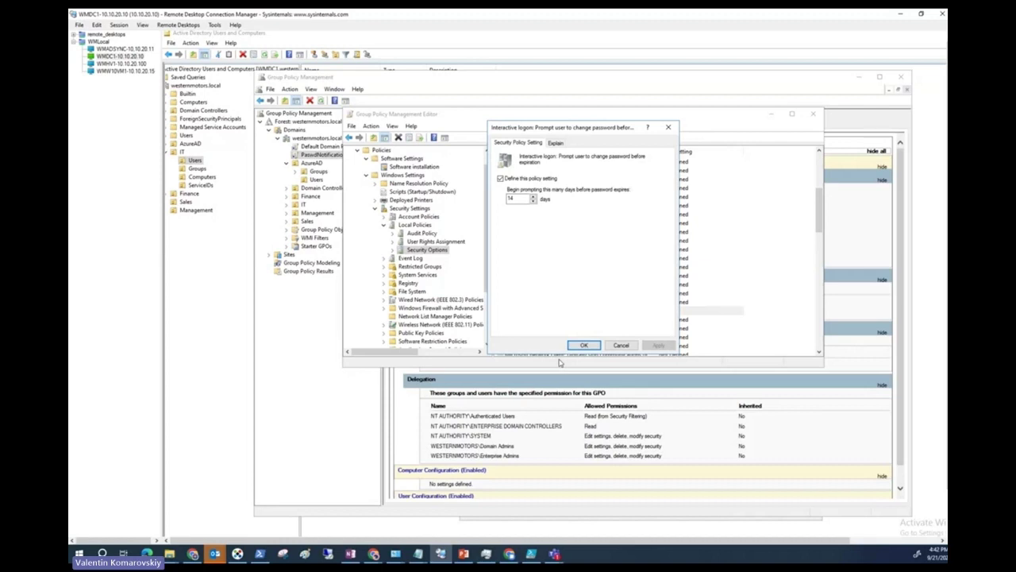
pyautogui.click(333, 157)
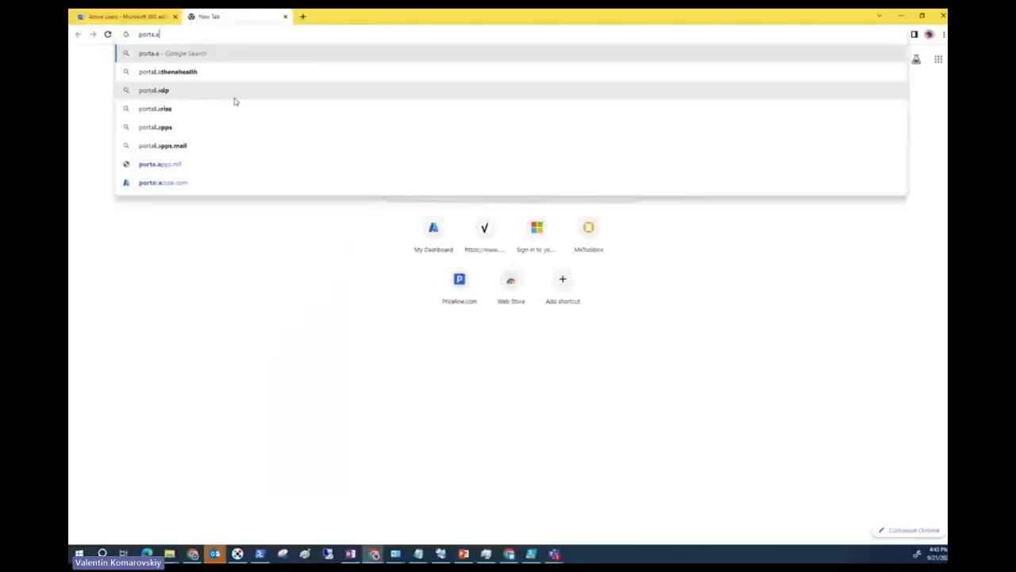
# Fix the mistyped address to portal.azure.com and load the Azure portal.
pyautogui.click(163, 182)
pyautogui.doubleClick(157, 34)
pyautogui.press('Left')
pyautogui.write('l')
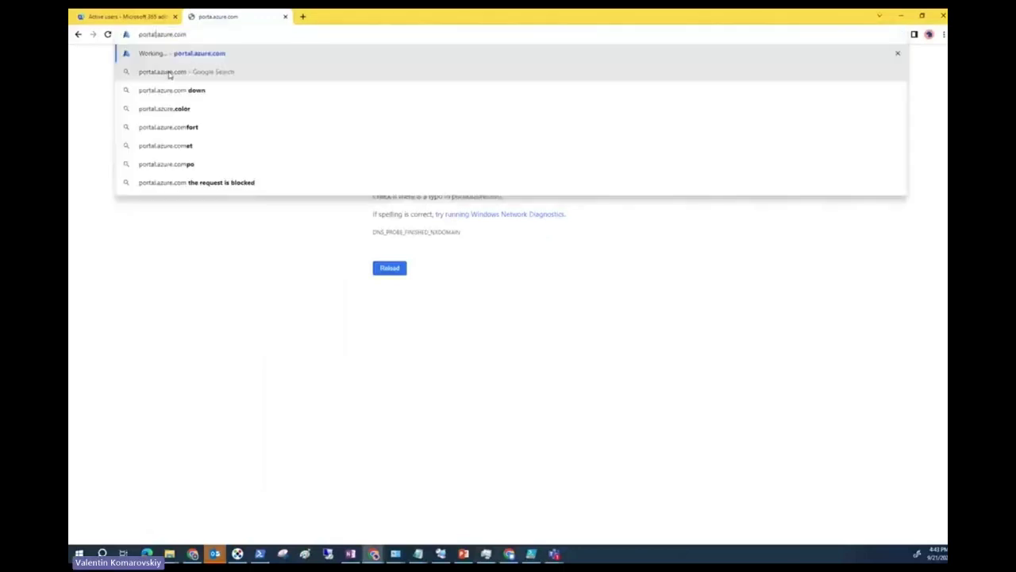
pyautogui.press('Return')
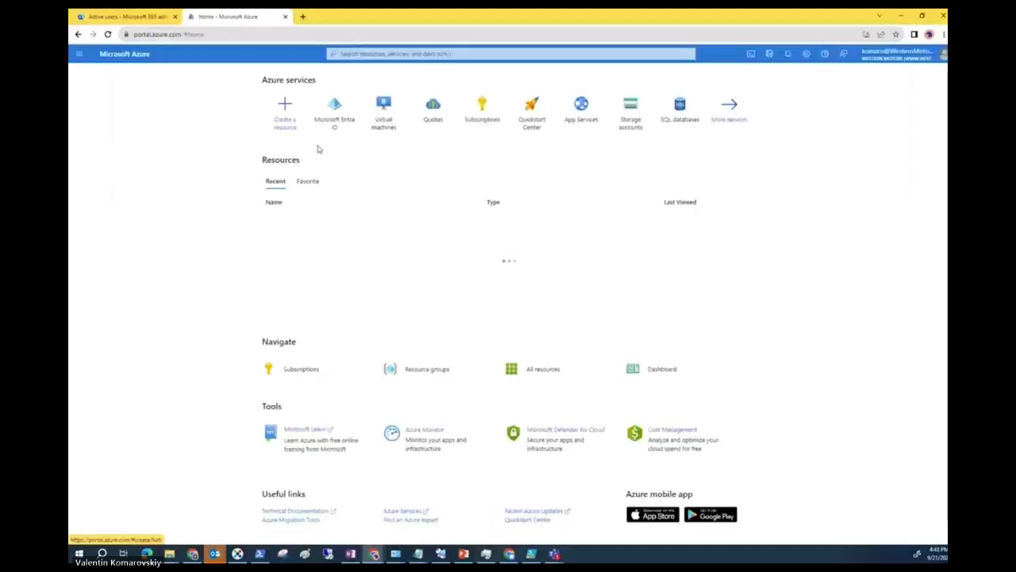
# Navigate from Microsoft Entra ID to Password protection under Authentication methods.
pyautogui.click(334, 111)
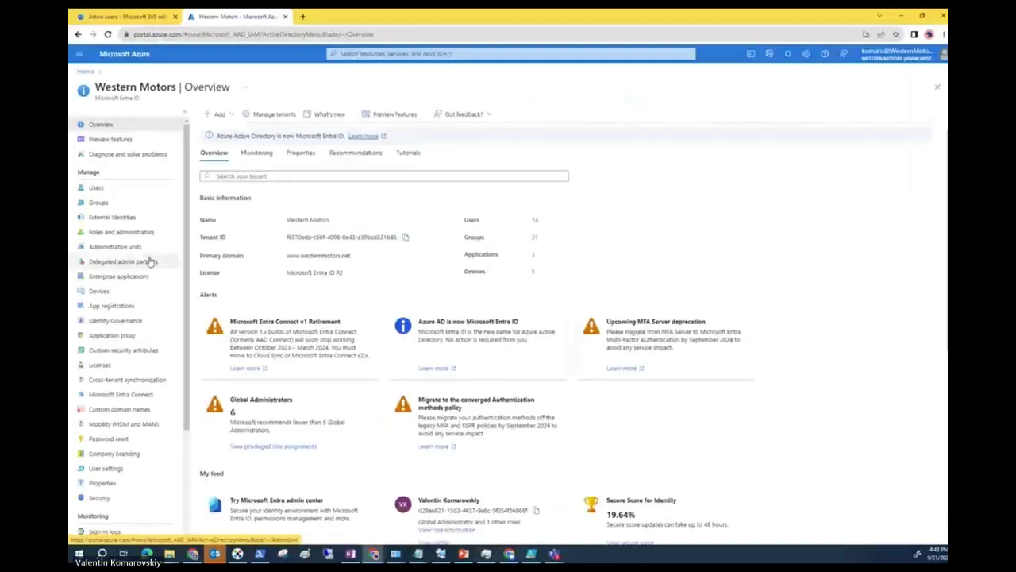
pyautogui.scroll(-1, 106, 436)
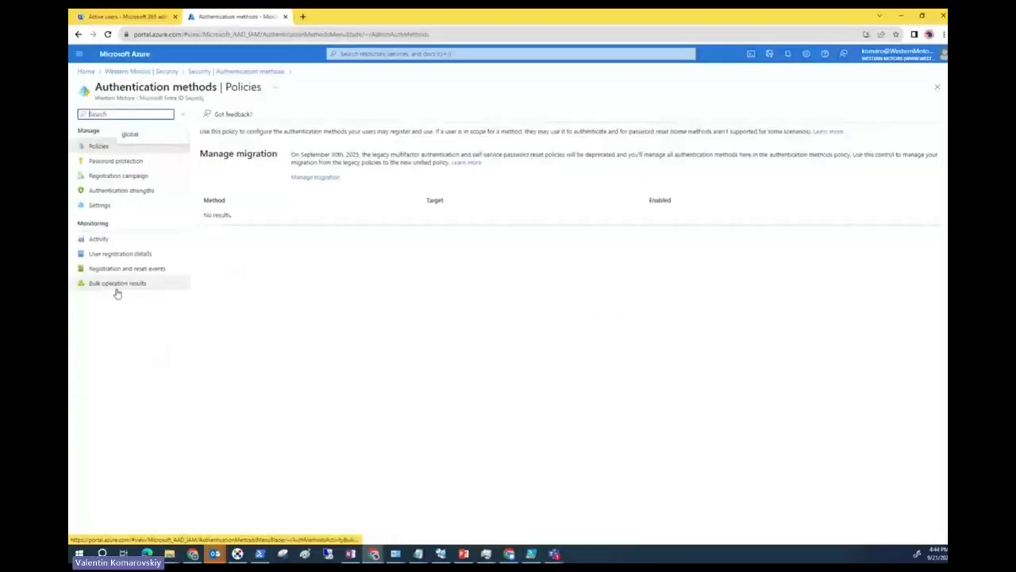
pyautogui.click(112, 161)
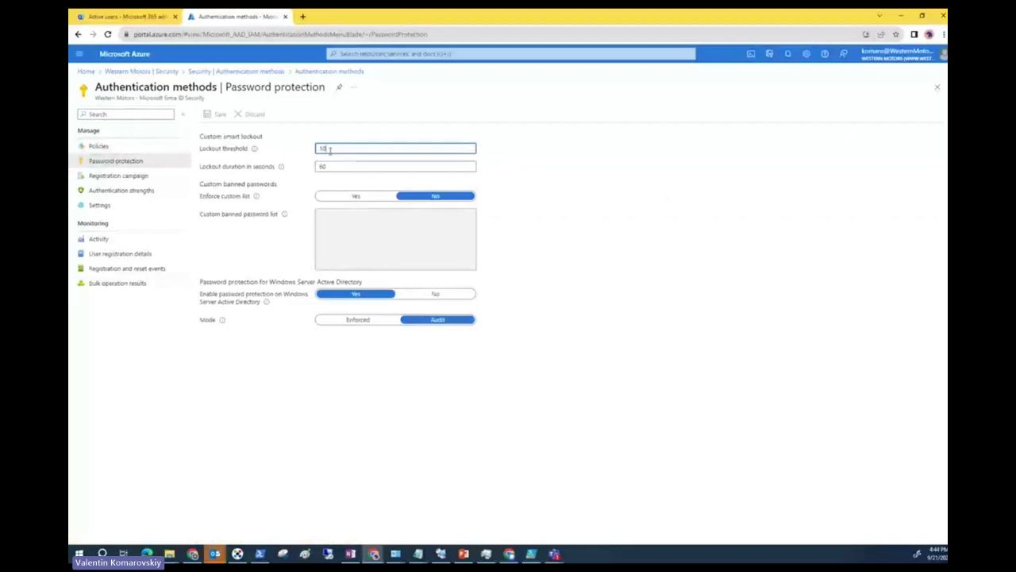
# Edit the smart lockout threshold, set the lockout duration to 300 seconds, and save.
pyautogui.moveTo(337, 149); pyautogui.dragTo(307, 150)
pyautogui.write('3')
pyautogui.click(352, 165)
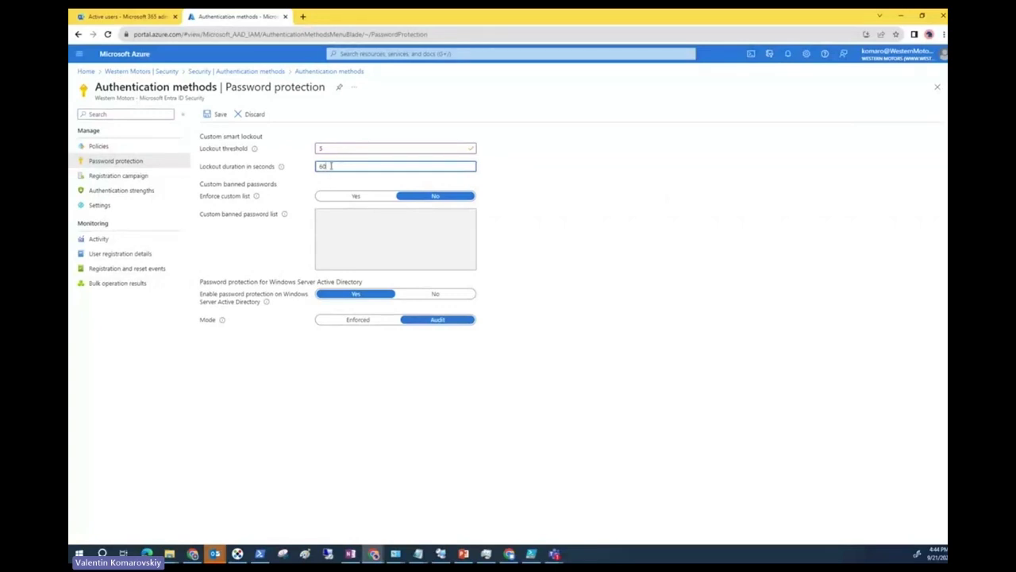
pyautogui.moveTo(330, 166); pyautogui.dragTo(314, 166)
pyautogui.write('300')
pyautogui.click(567, 223)
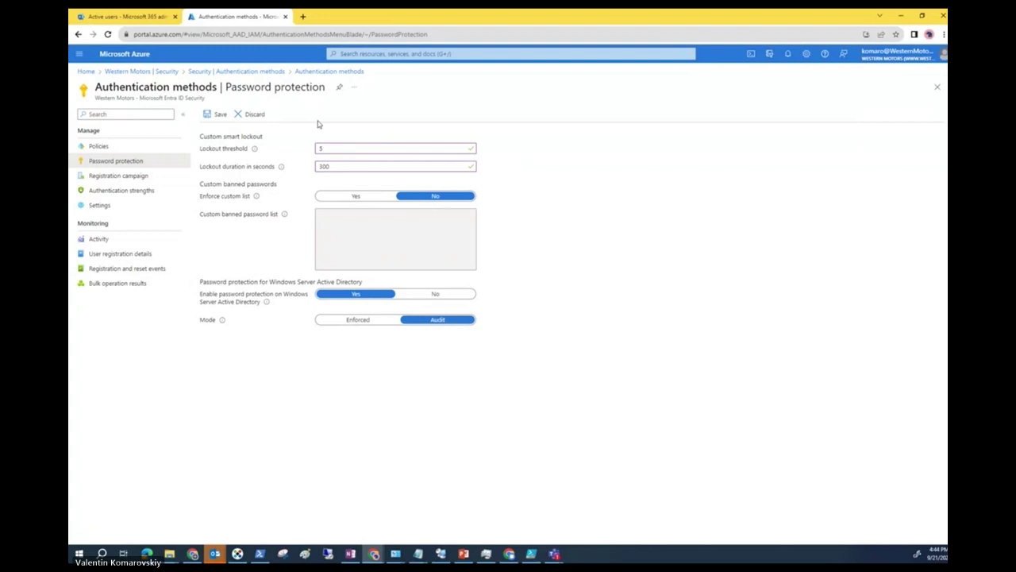
pyautogui.click(216, 114)
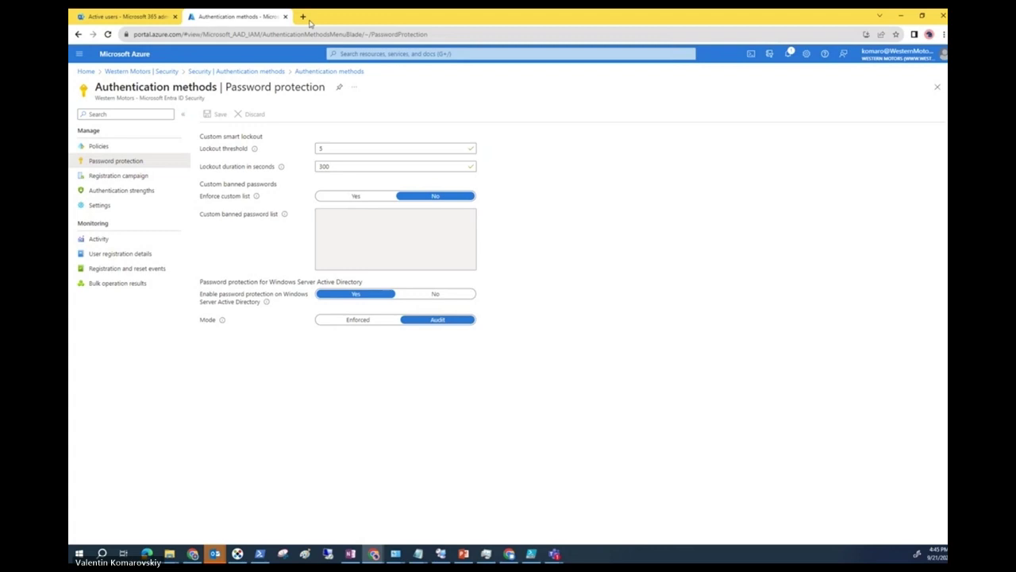
pyautogui.click(303, 16)
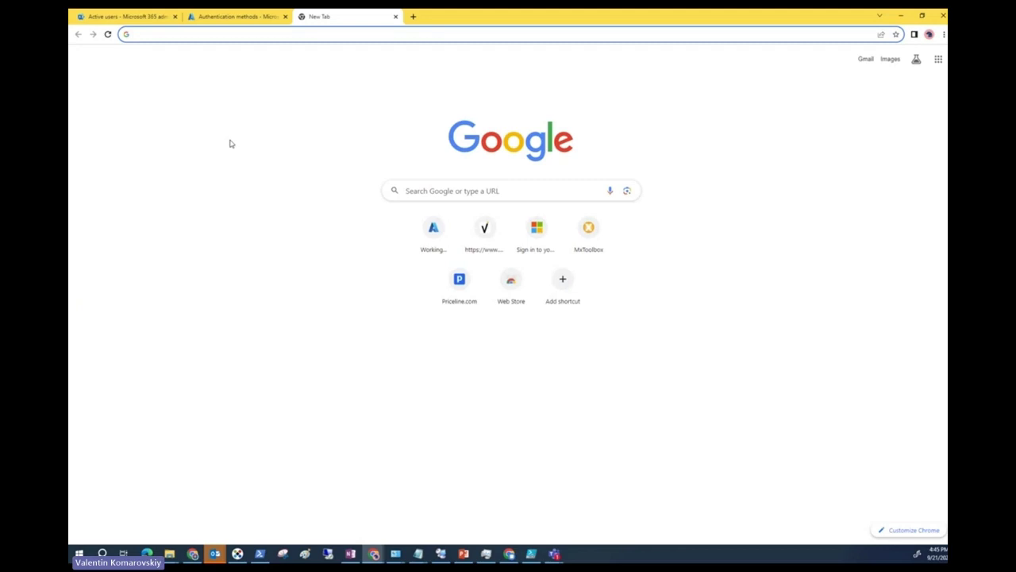
# Open the Microsoft 365 admin center from portal.office.com and go to Settings > Domains.
pyautogui.write('portal.office.com')
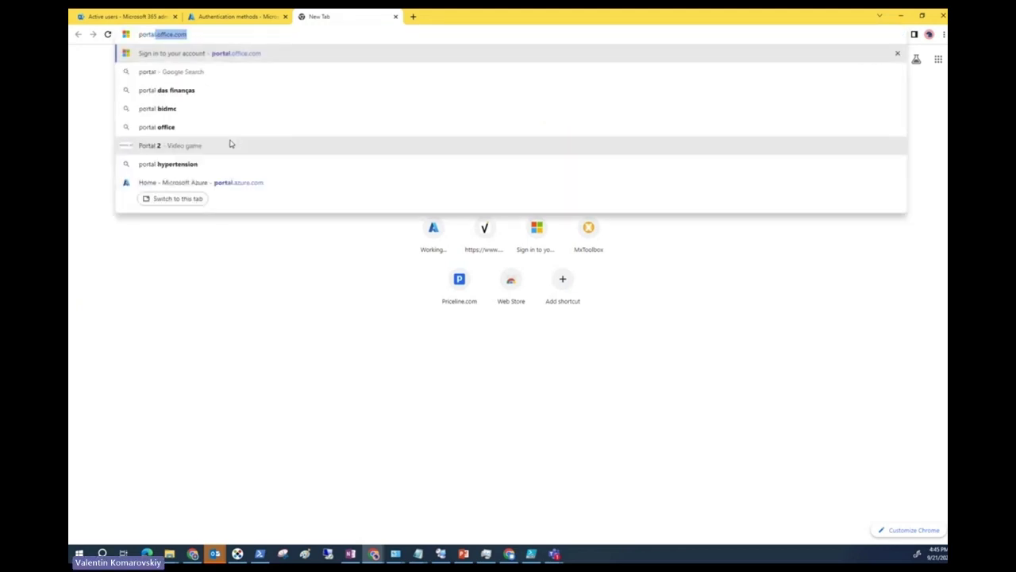
pyautogui.press('Return')
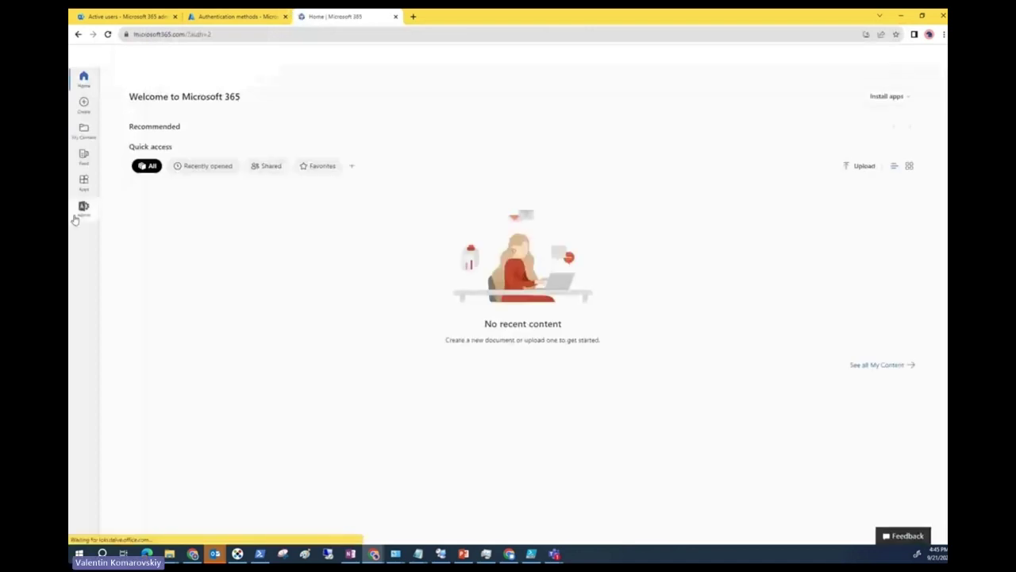
pyautogui.click(83, 206)
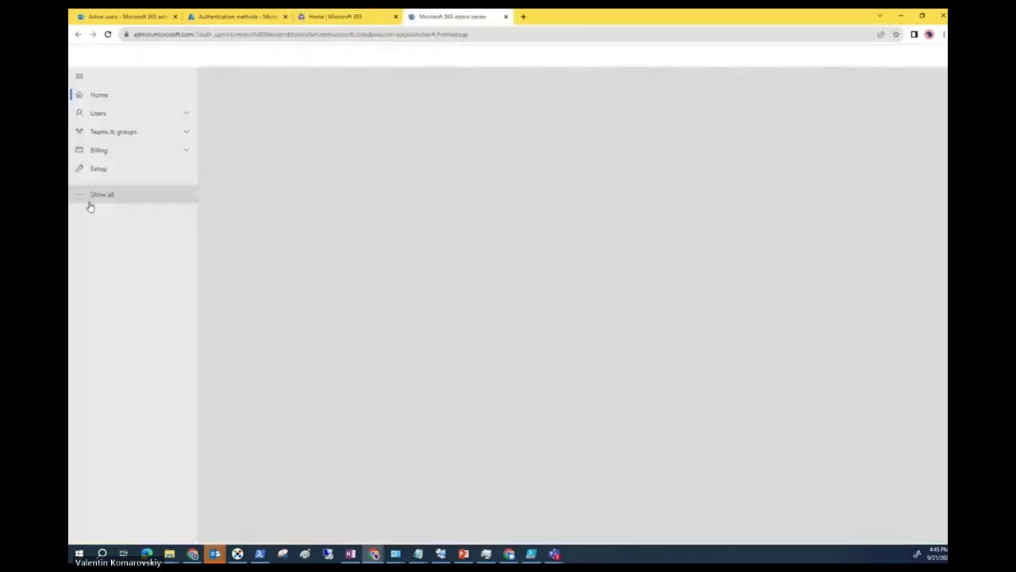
pyautogui.click(119, 195)
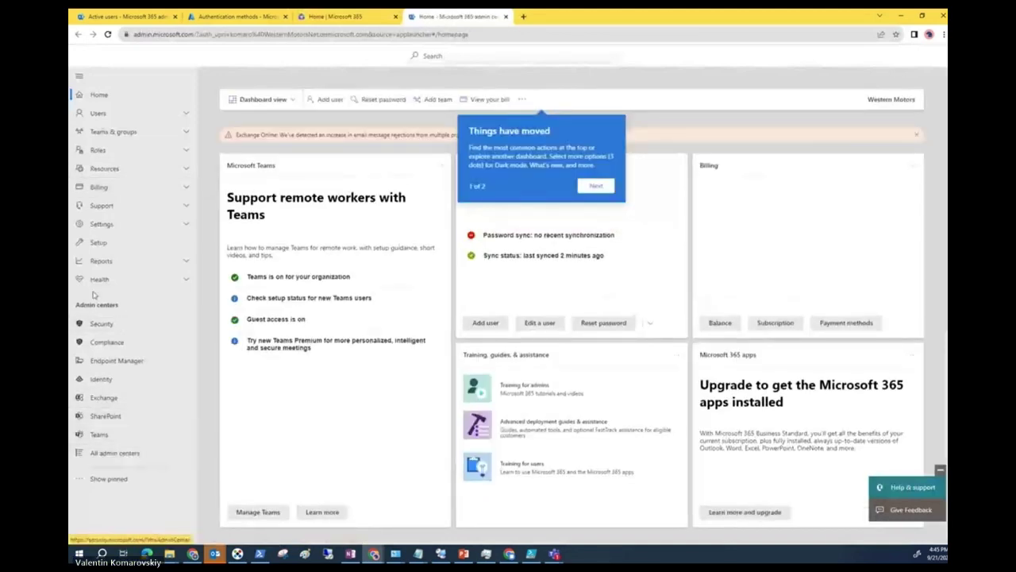
pyautogui.click(106, 229)
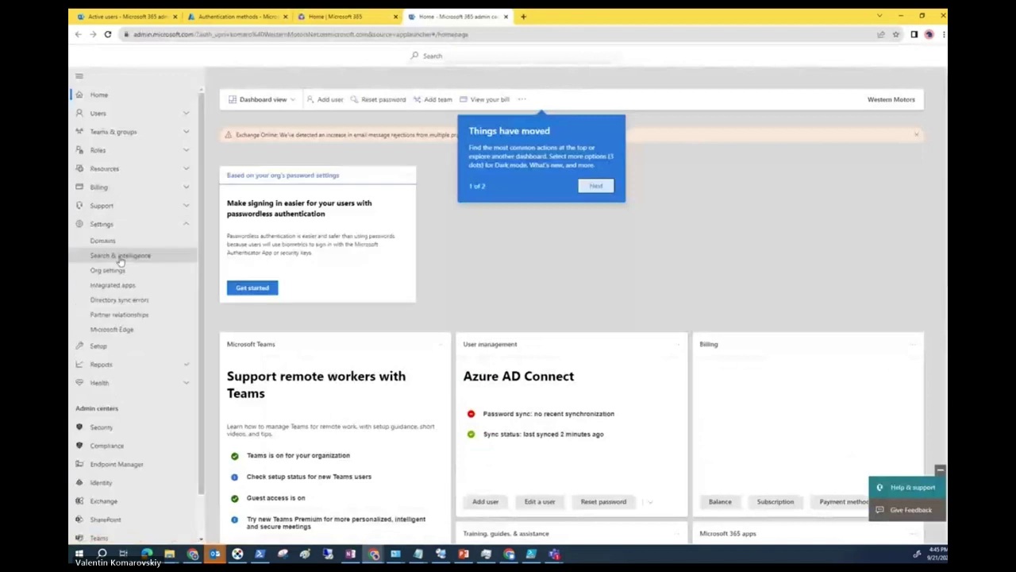
pyautogui.click(103, 240)
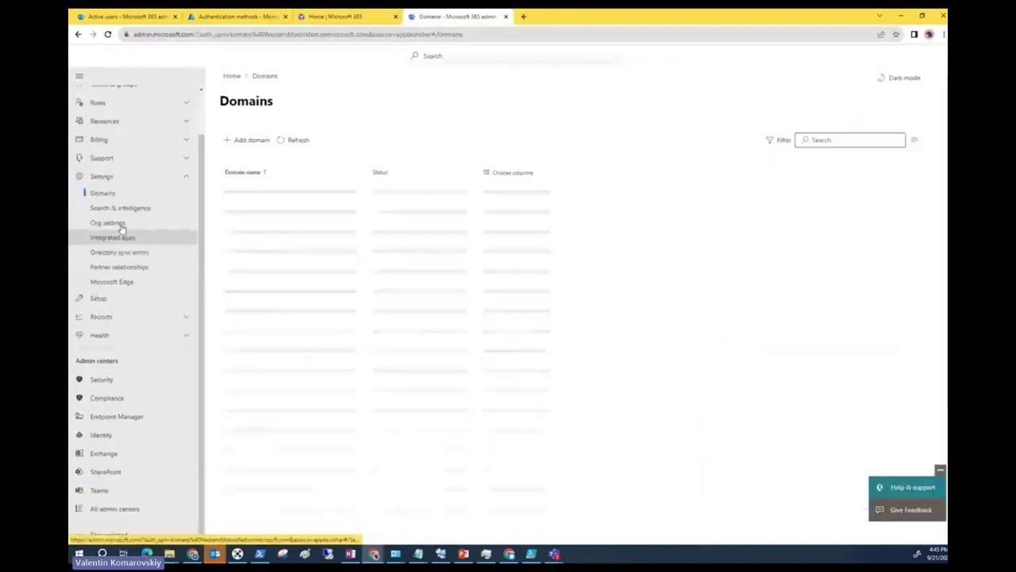
# Open Org settings and view, then close, the Modern authentication details.
pyautogui.click(119, 224)
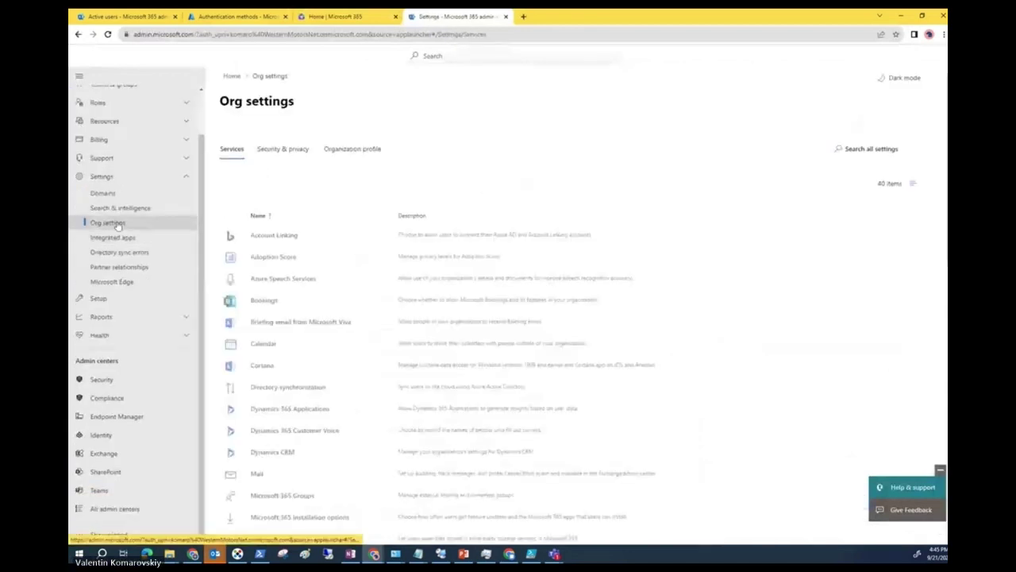
pyautogui.scroll(-4, 332, 404)
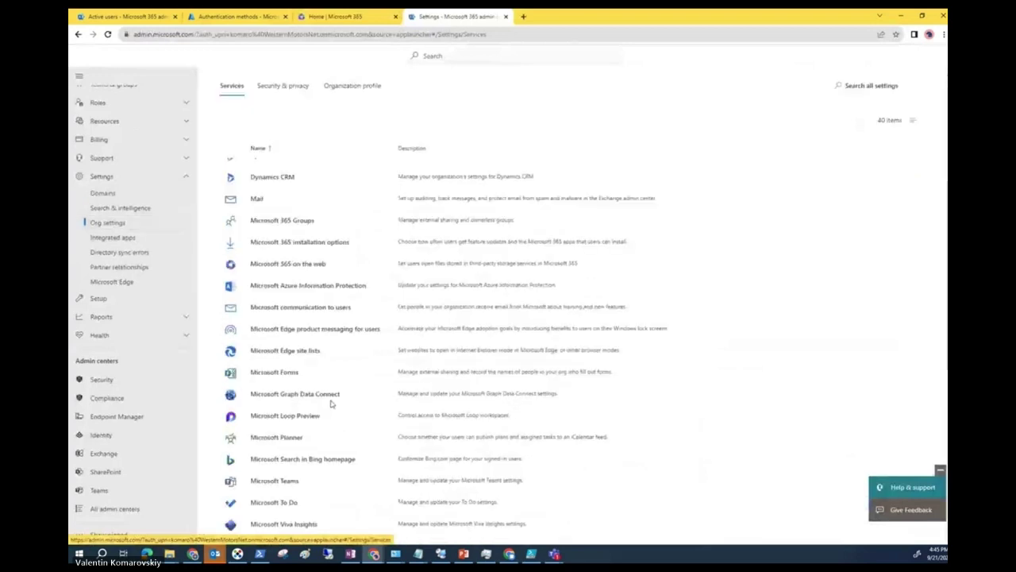
pyautogui.scroll(-1, 331, 404)
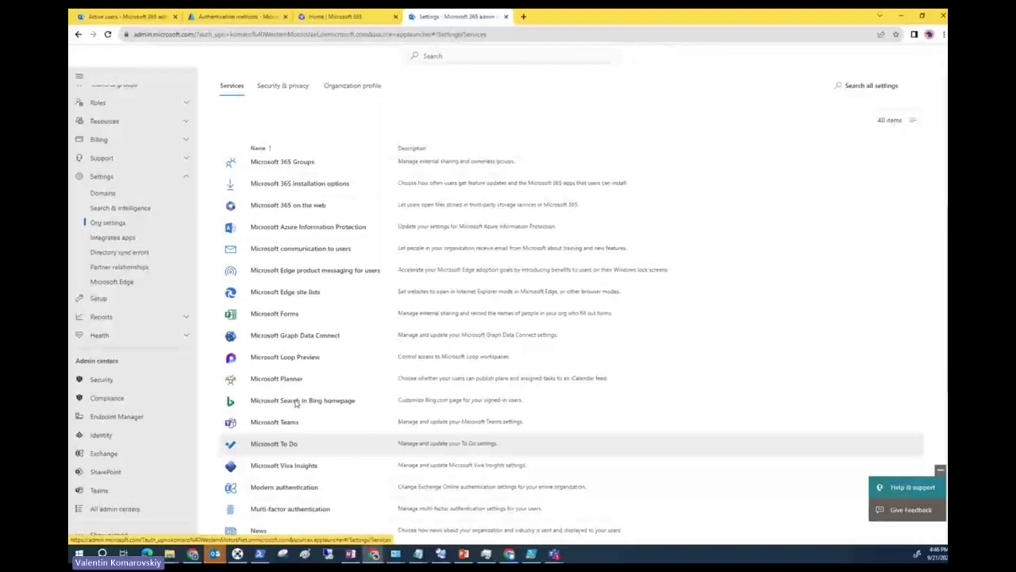
pyautogui.scroll(-1, 296, 403)
pyautogui.click(284, 451)
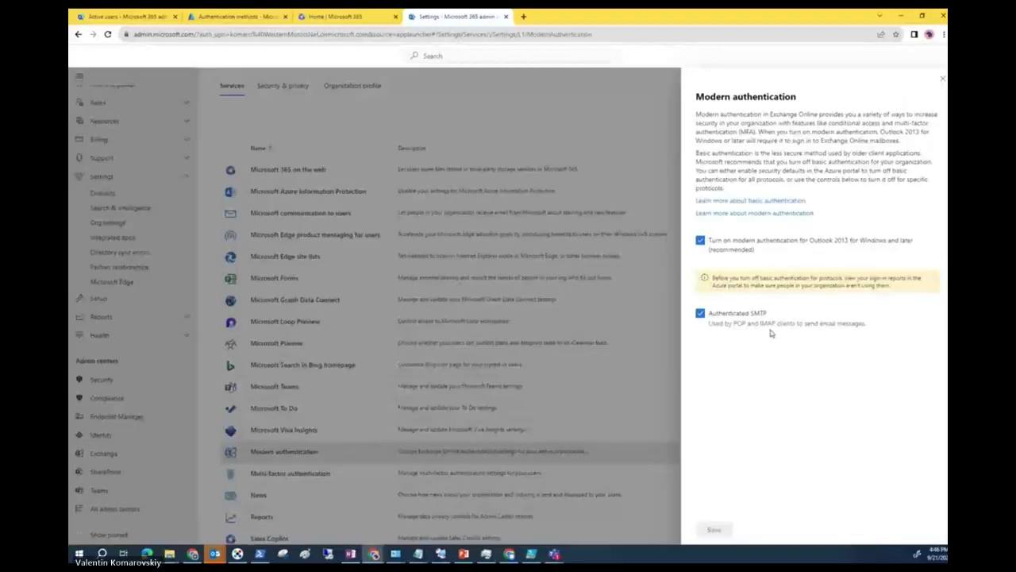
pyautogui.click(516, 236)
# Browse the rest of the Services list and switch to the Security & privacy tab.
pyautogui.scroll(-2, 313, 414)
pyautogui.scroll(-3, 313, 414)
pyautogui.scroll(-1, 294, 492)
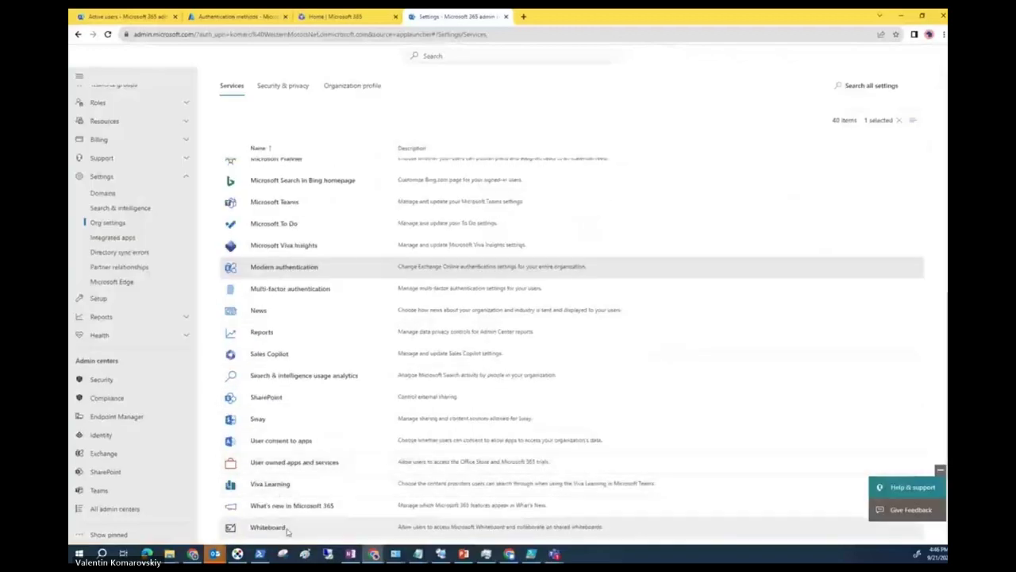
pyautogui.scroll(-3, 278, 519)
pyautogui.scroll(3, 274, 368)
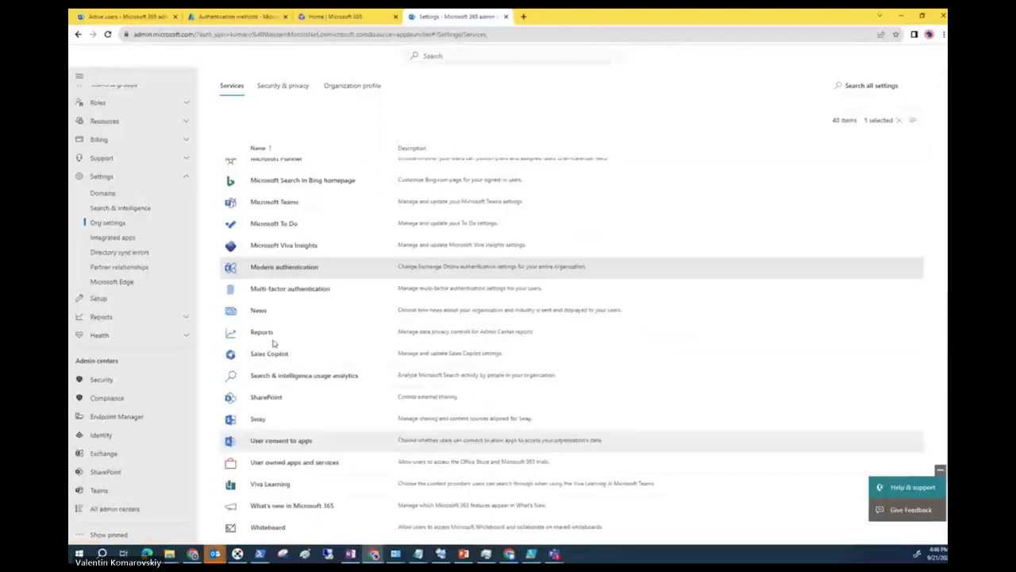
pyautogui.scroll(1, 273, 343)
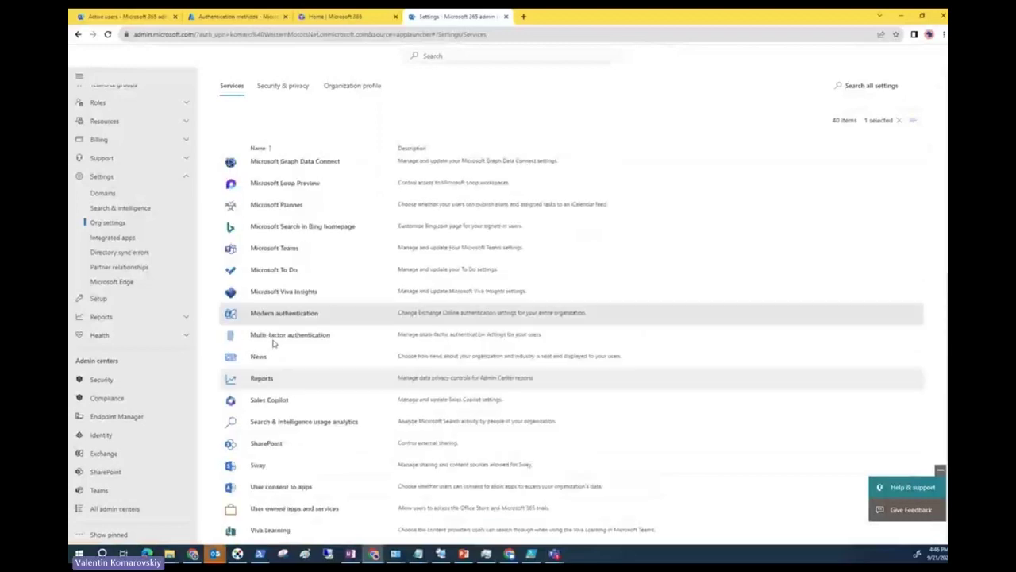
pyautogui.click(282, 85)
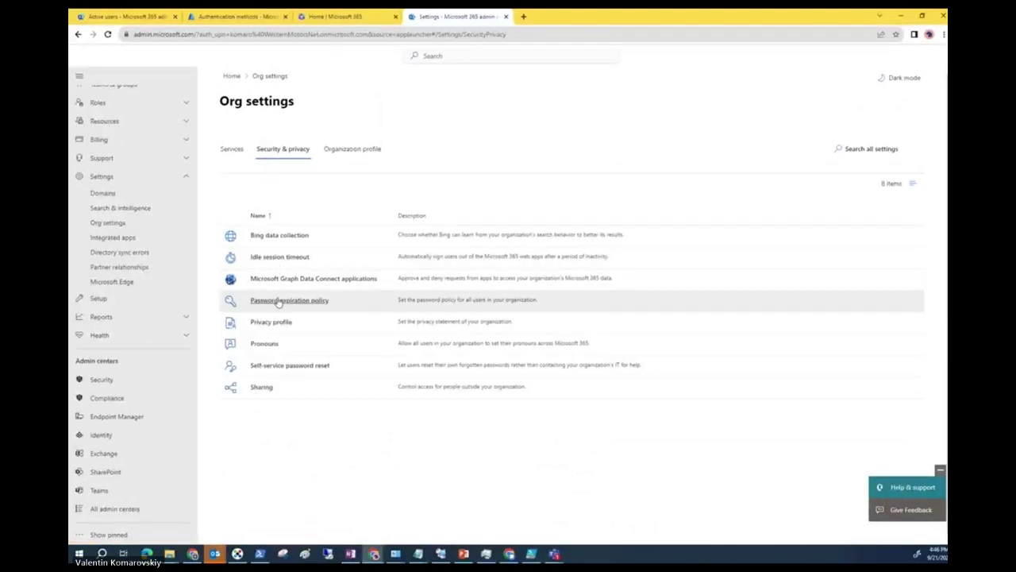
pyautogui.click(278, 301)
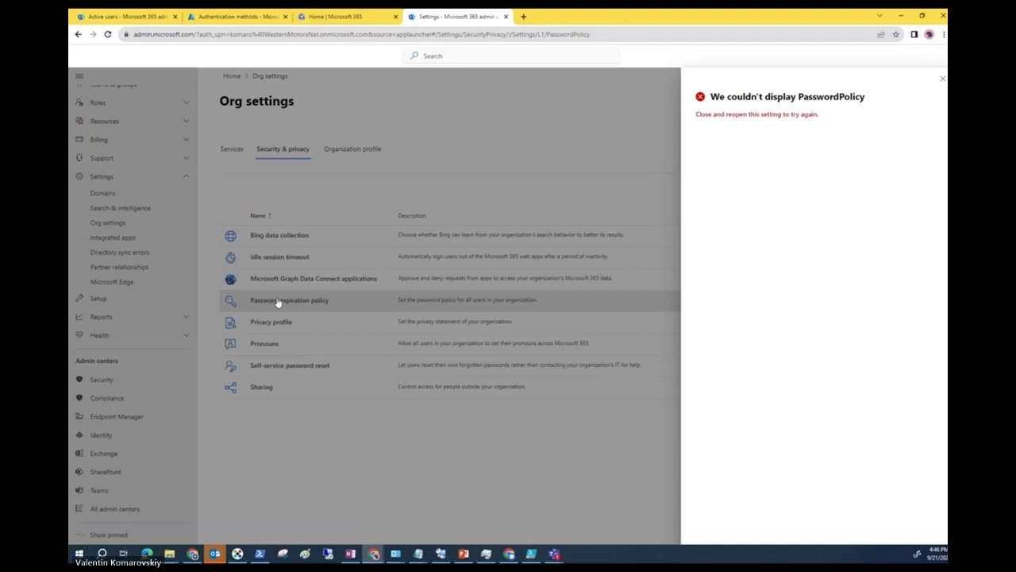
pyautogui.click(942, 79)
pyautogui.click(284, 306)
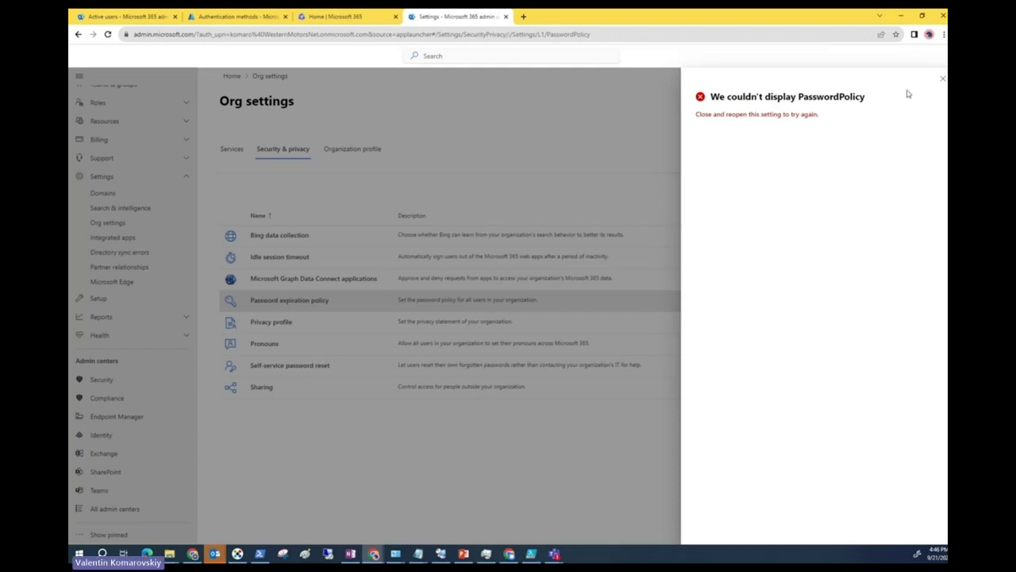
pyautogui.click(943, 79)
pyautogui.click(299, 303)
pyautogui.click(941, 78)
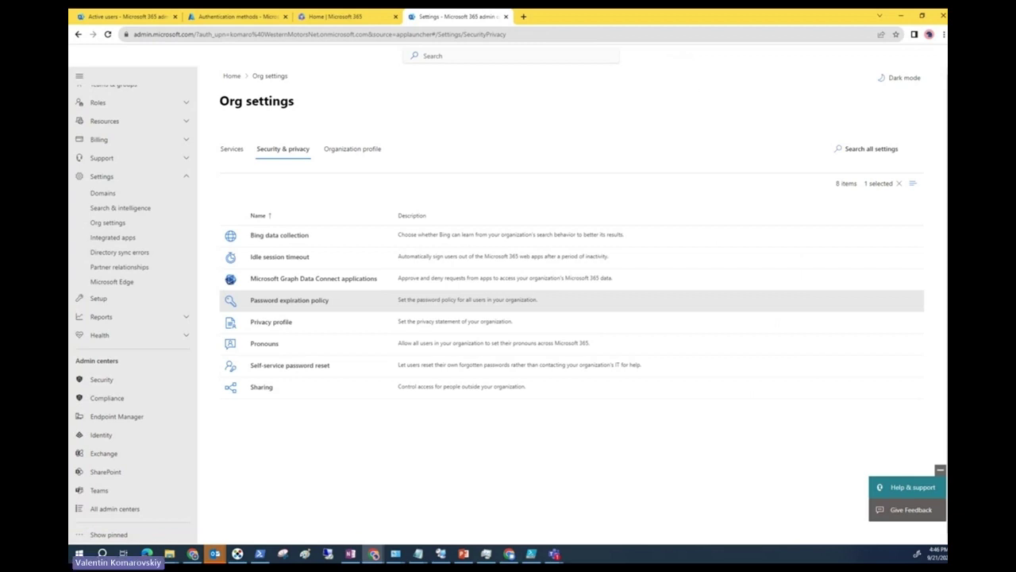
pyautogui.hotkey('alt', 'Tab')
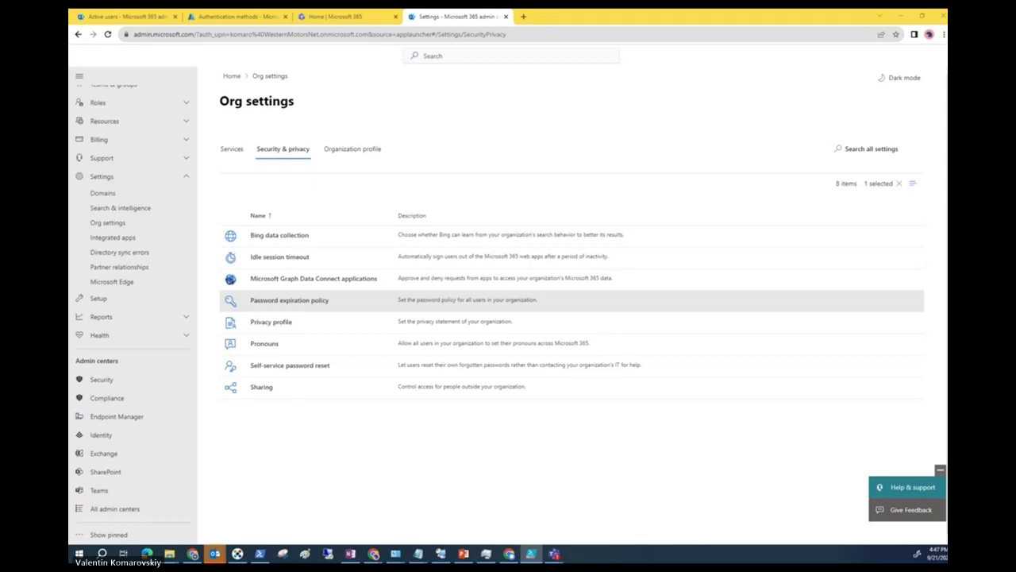
# Bring PowerShell ISE forward and run the Get-MsolPasswordPolicy script.
pyautogui.hotkey('alt', 'Tab')
pyautogui.moveTo(233, 90); pyautogui.dragTo(323, 64)
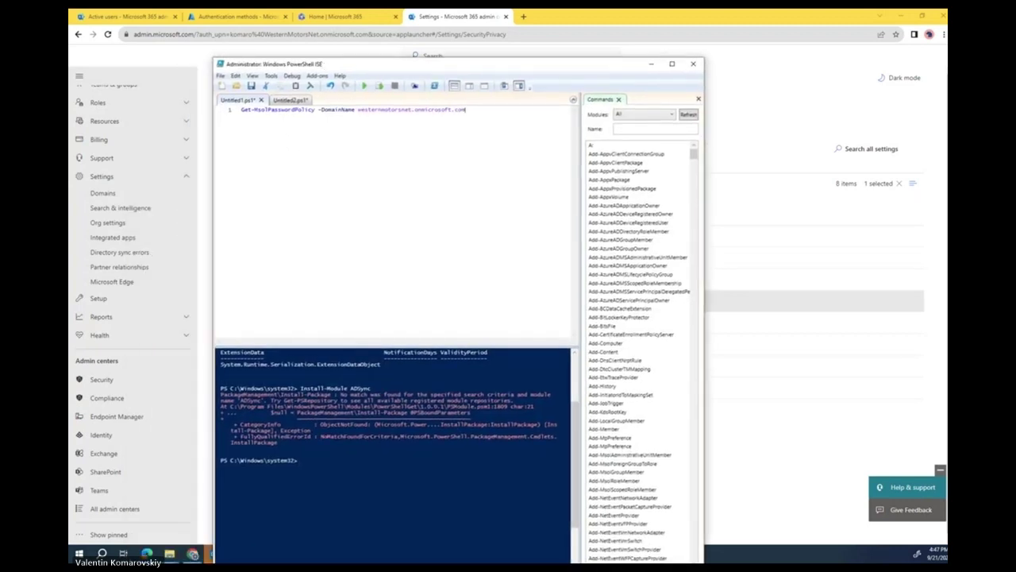
pyautogui.click(363, 85)
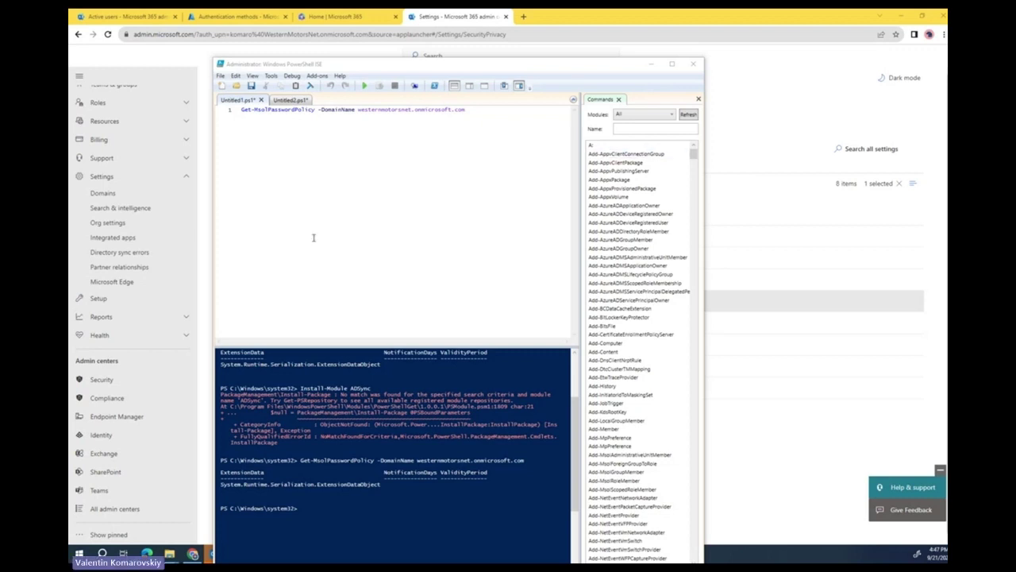
# Paste Set-MsolPasswordPolicy into a new script with domain westernmotorsnet.onmicrosoft.com.
pyautogui.click(222, 85)
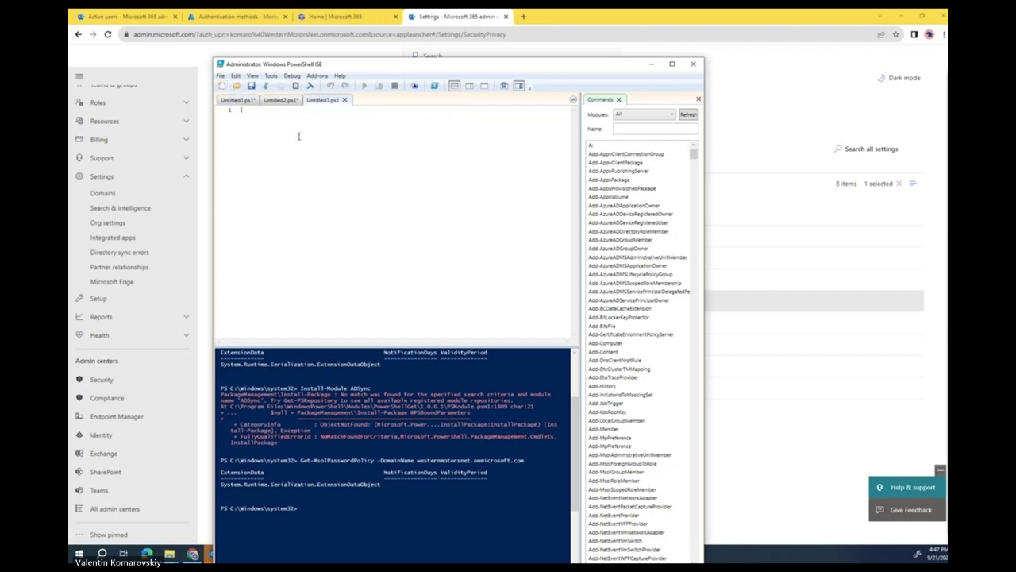
pyautogui.rightClick(295, 135)
pyautogui.click(330, 162)
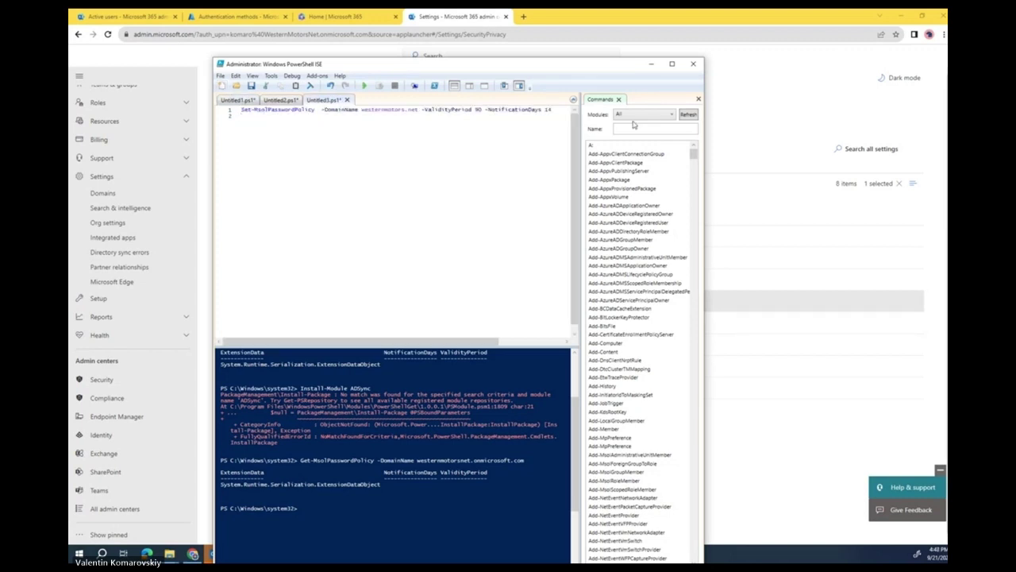
pyautogui.moveTo(704, 118); pyautogui.dragTo(808, 117)
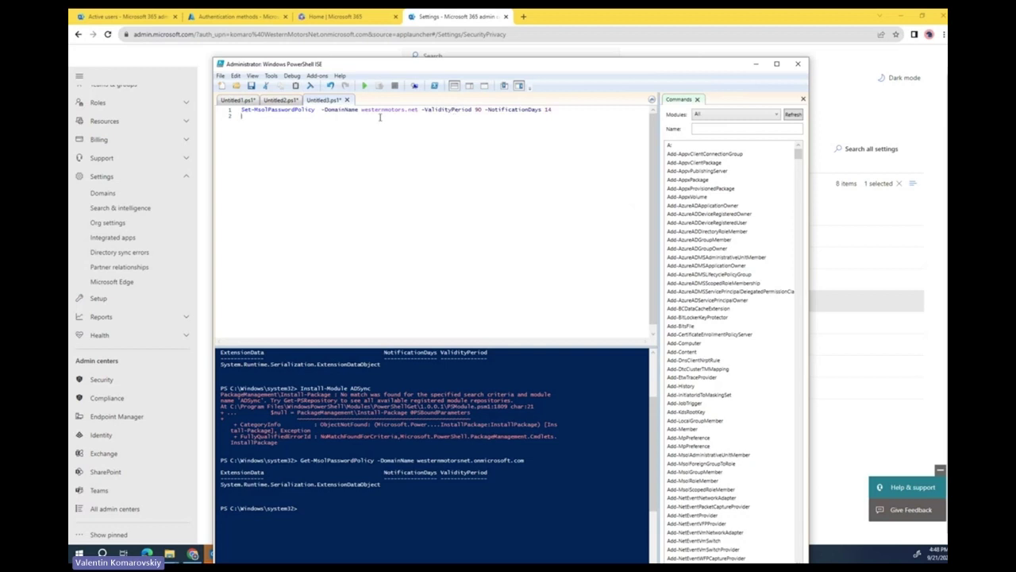
pyautogui.click(408, 110)
pyautogui.press('BackSpace')
pyautogui.press('Right')
pyautogui.press('Right')
pyautogui.press('Right')
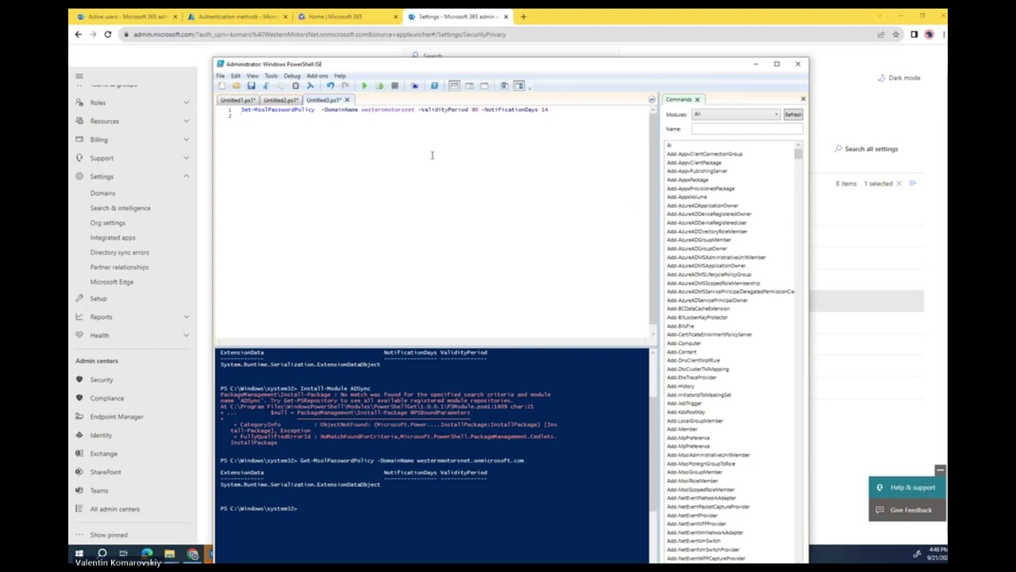
pyautogui.write('.onmicrosoft.')
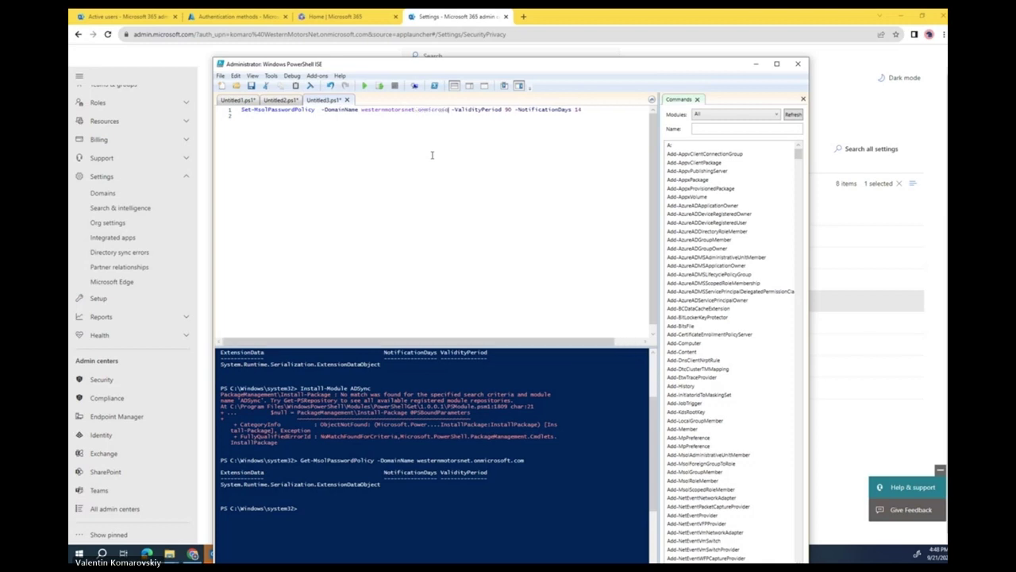
pyautogui.write('com')
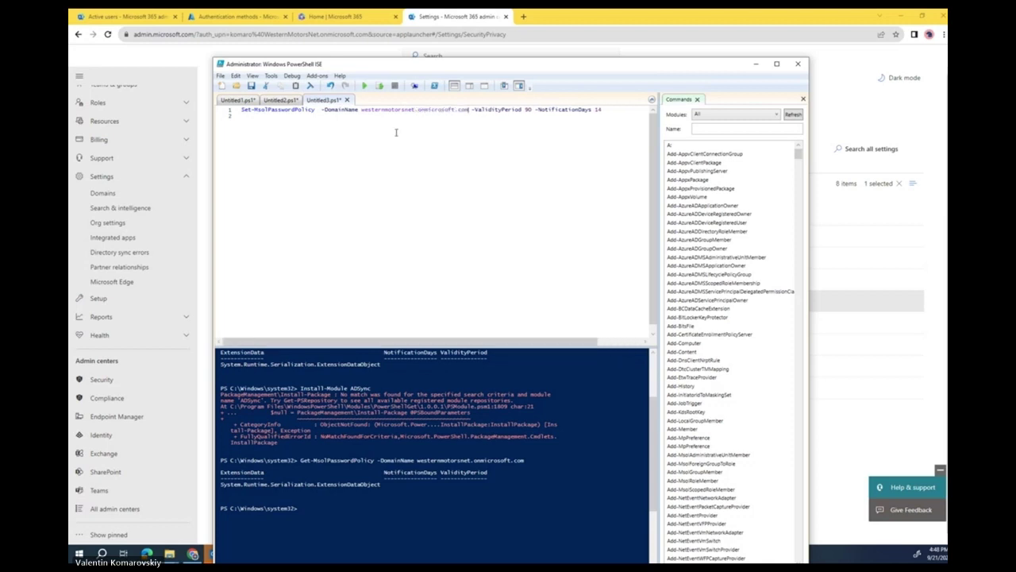
# Run Set-MsolPasswordPolicy with ValidityPeriod 90 and NotificationDays 14, then return to the Get script.
pyautogui.click(365, 85)
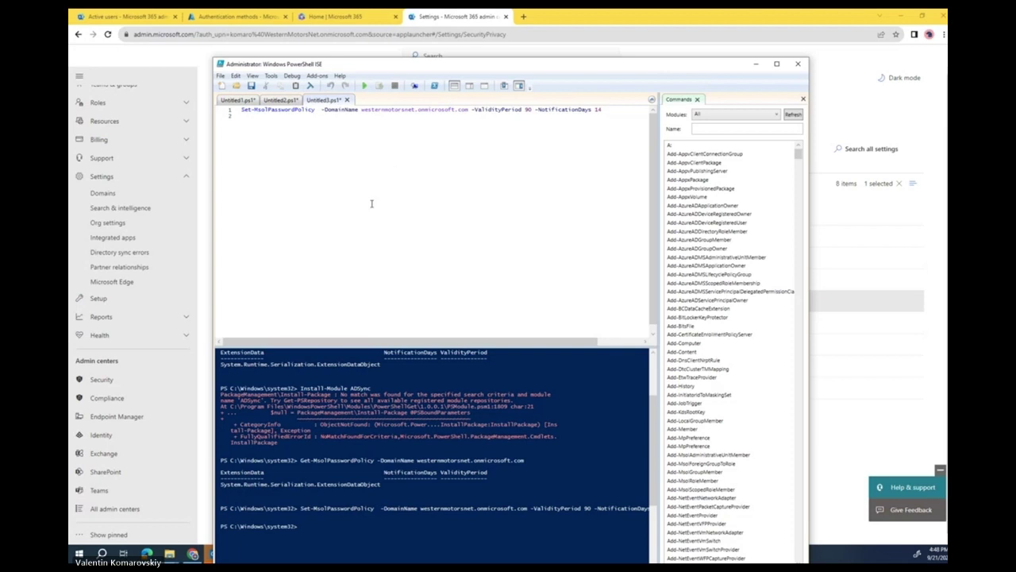
pyautogui.moveTo(808, 365); pyautogui.dragTo(871, 352)
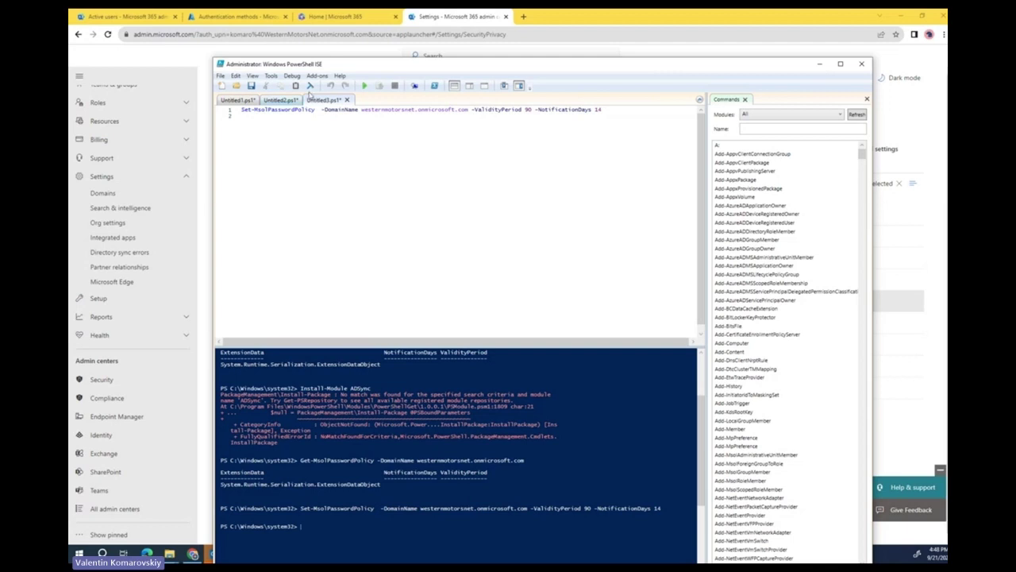
pyautogui.click(291, 100)
pyautogui.click(239, 100)
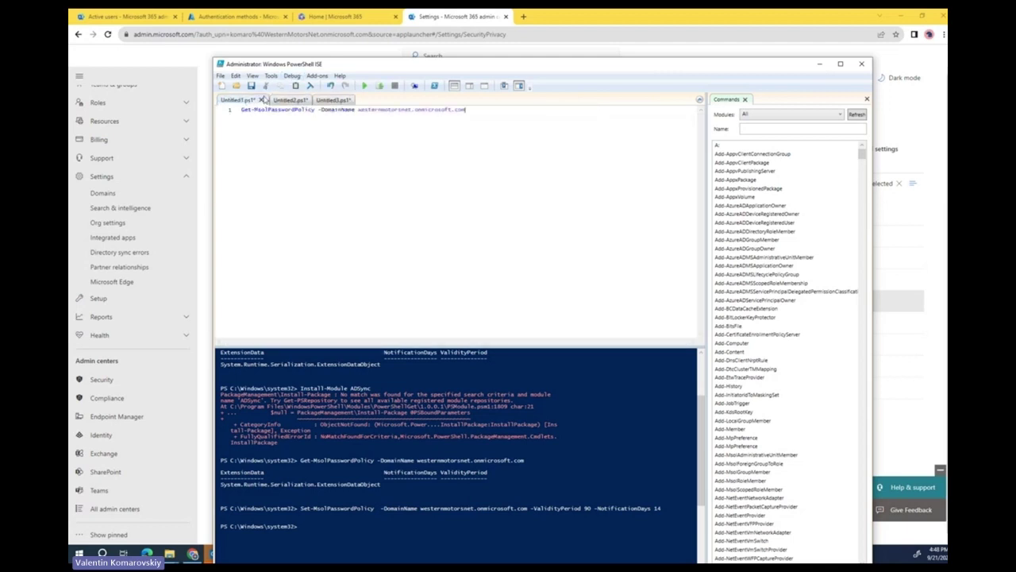
# Run Get-MsolPasswordPolicy to query the current password policy.
pyautogui.click(363, 85)
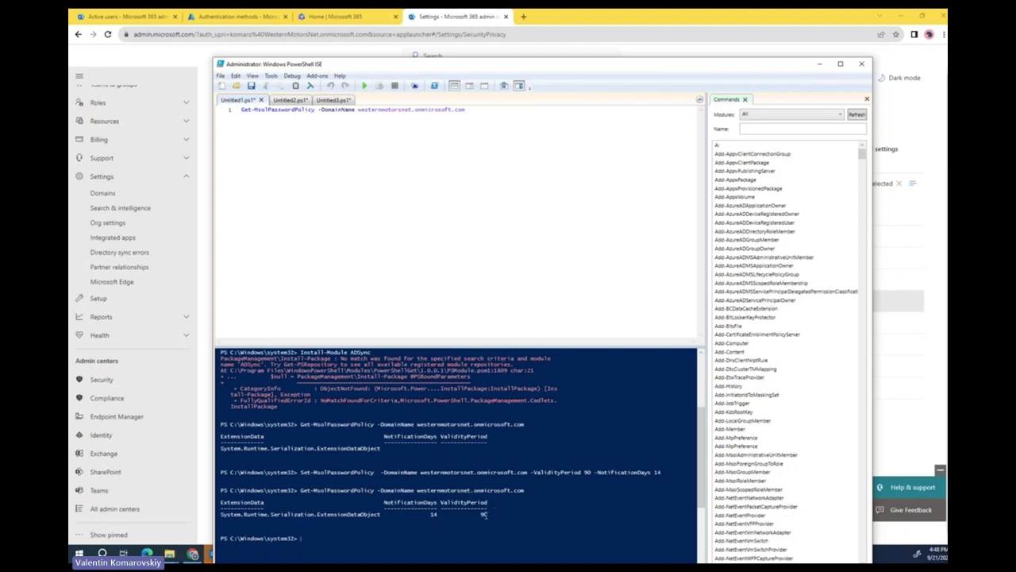
pyautogui.moveTo(526, 425); pyautogui.dragTo(385, 426)
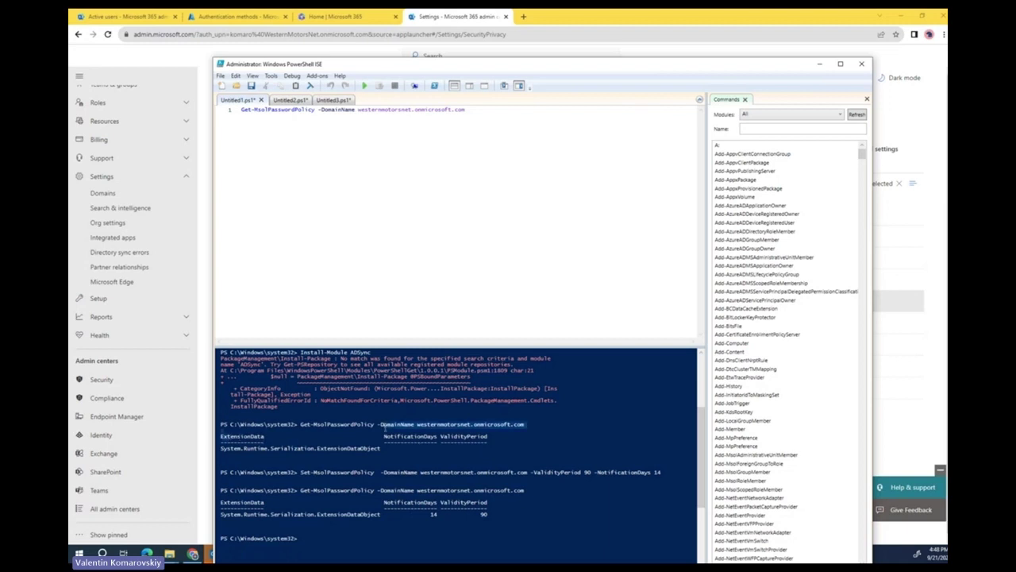
pyautogui.click(384, 426)
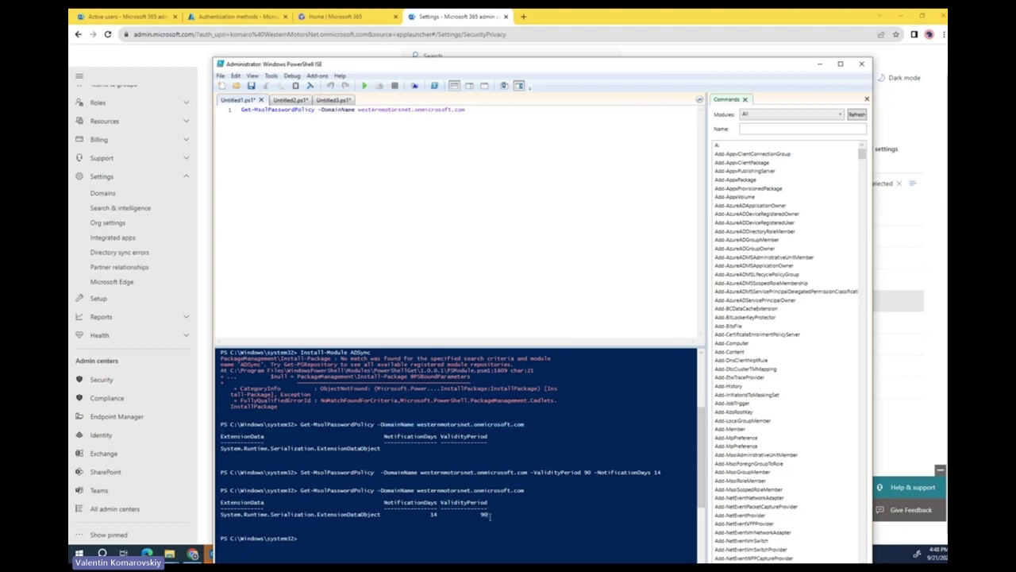
# Change the Set script's validity period to 60 days and run it.
pyautogui.click(329, 101)
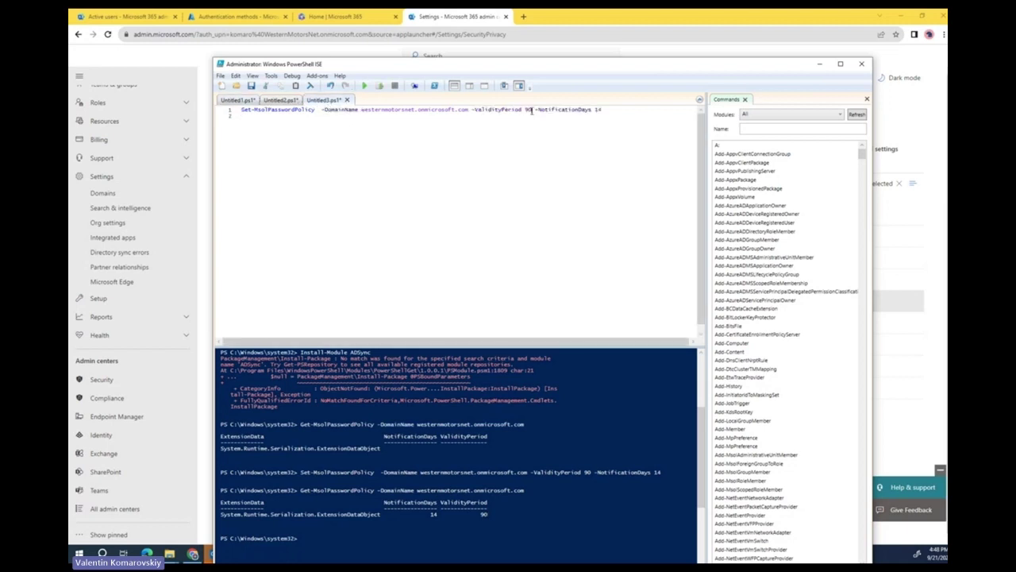
pyautogui.press('BackSpace')
pyautogui.write('6')
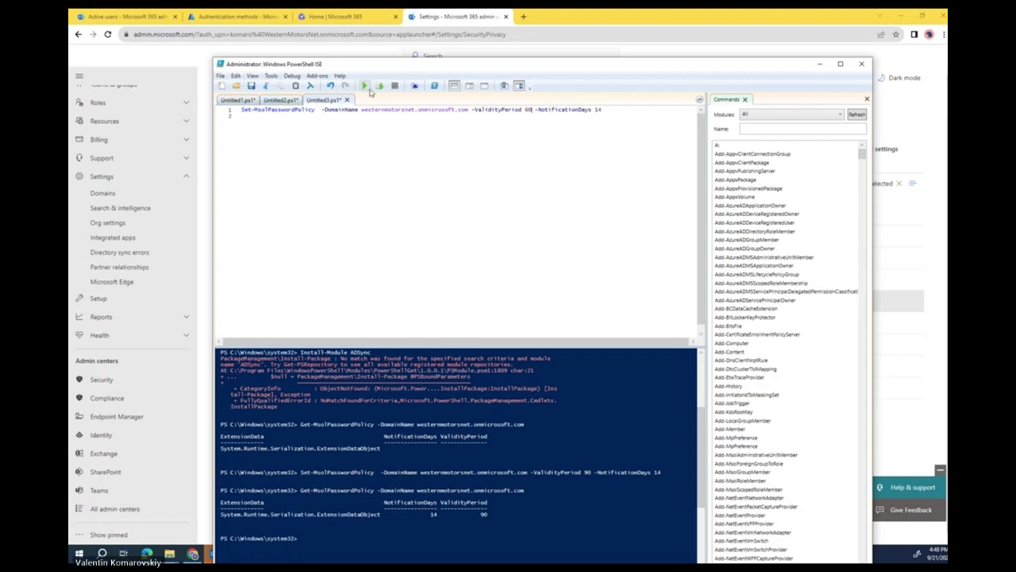
pyautogui.click(366, 88)
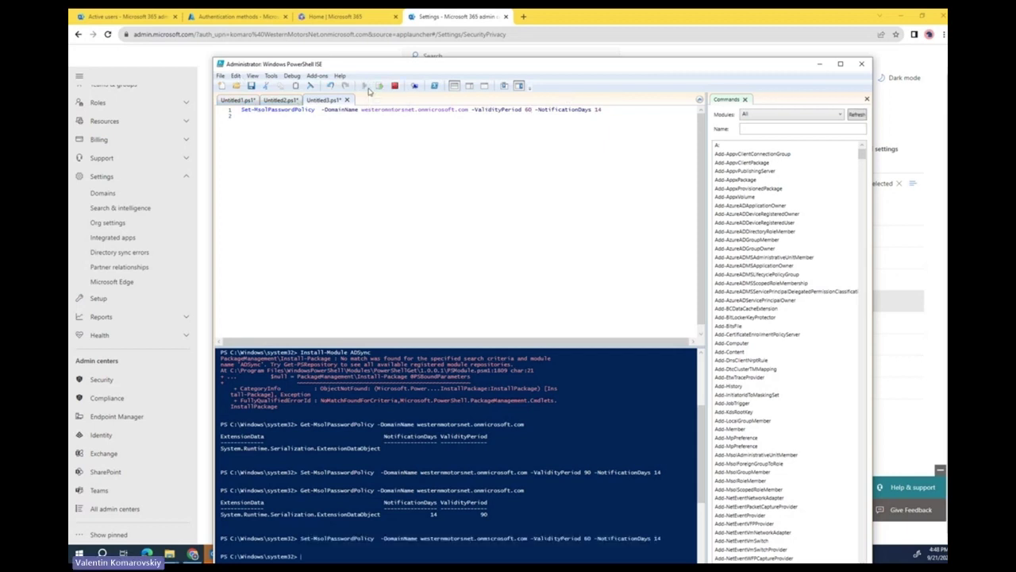
# Rerun Get-MsolPasswordPolicy to confirm the 60-day validity, then return to the browser.
pyautogui.moveTo(533, 347); pyautogui.dragTo(533, 193)
pyautogui.click(272, 100)
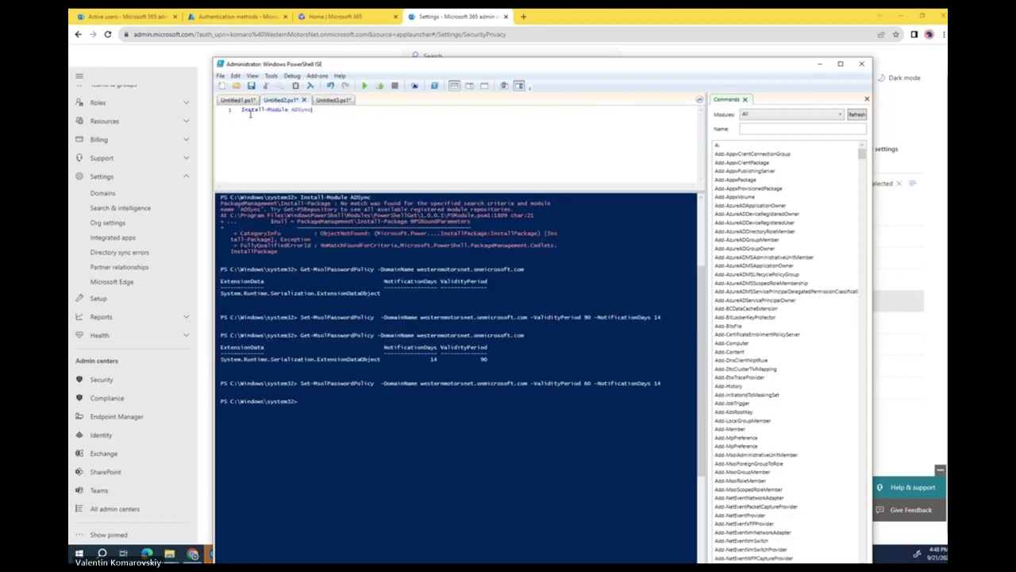
pyautogui.click(237, 101)
pyautogui.click(365, 85)
pyautogui.moveTo(490, 429); pyautogui.dragTo(220, 409)
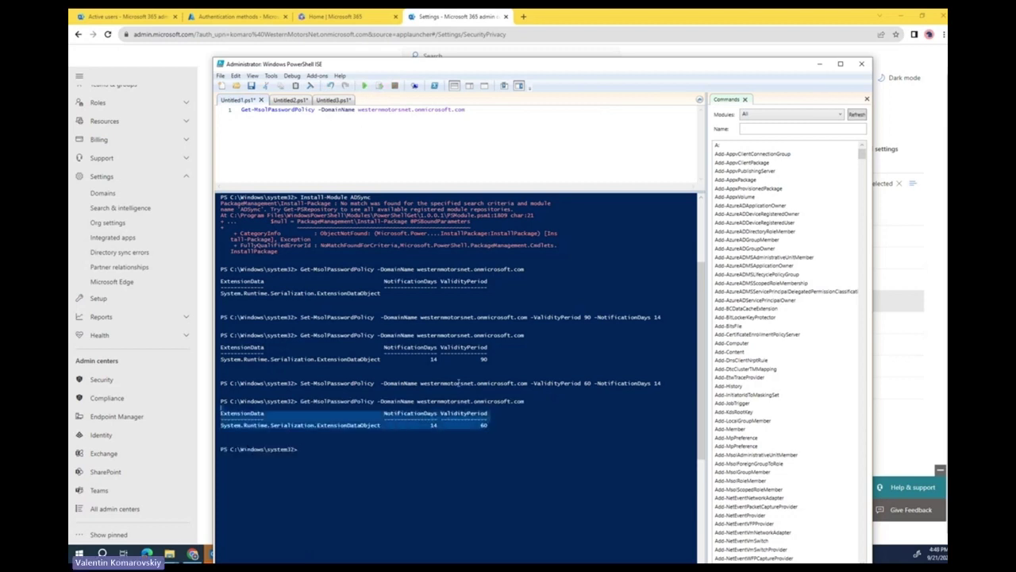
pyautogui.click(610, 30)
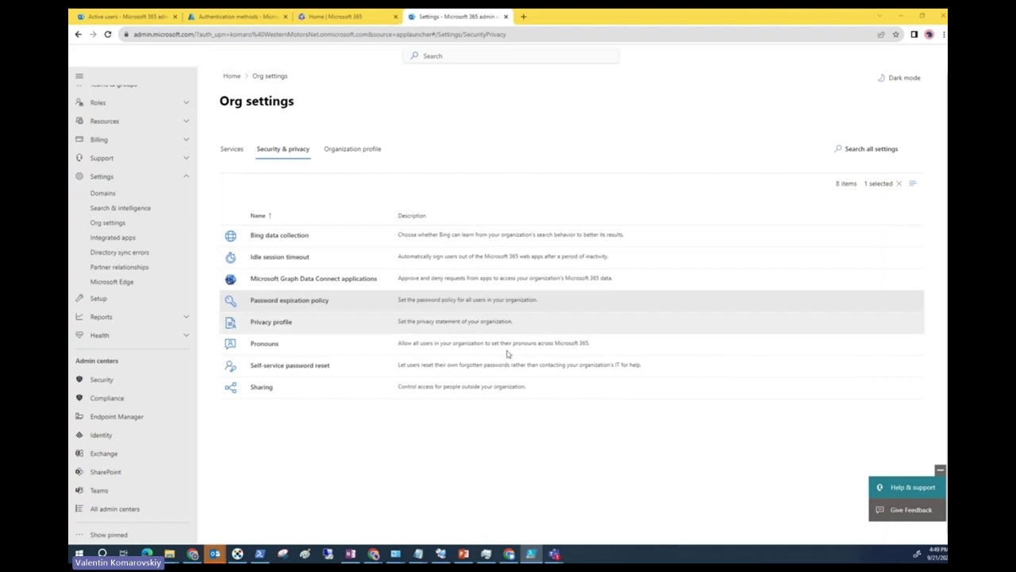
pyautogui.click(107, 34)
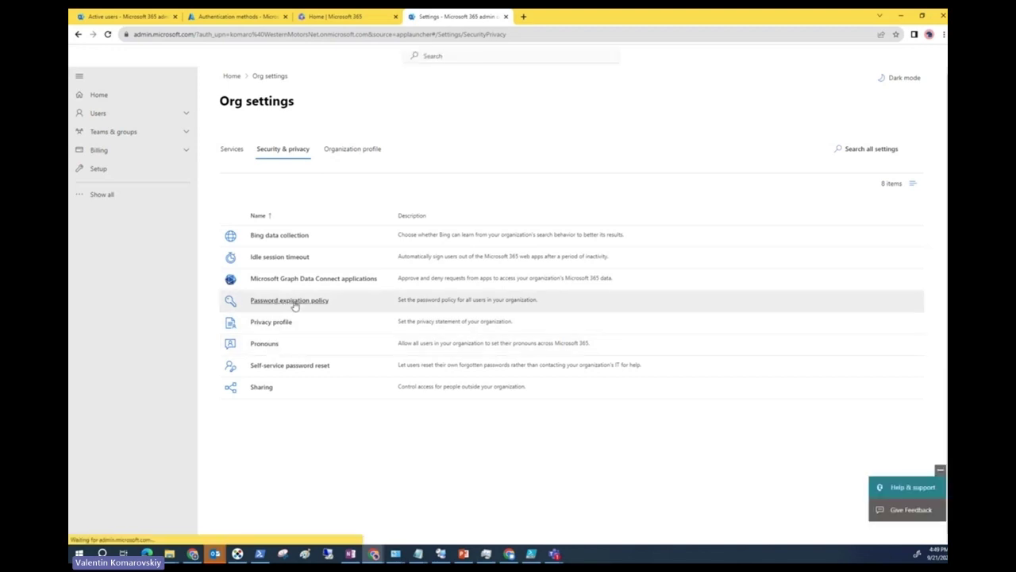
pyautogui.click(294, 306)
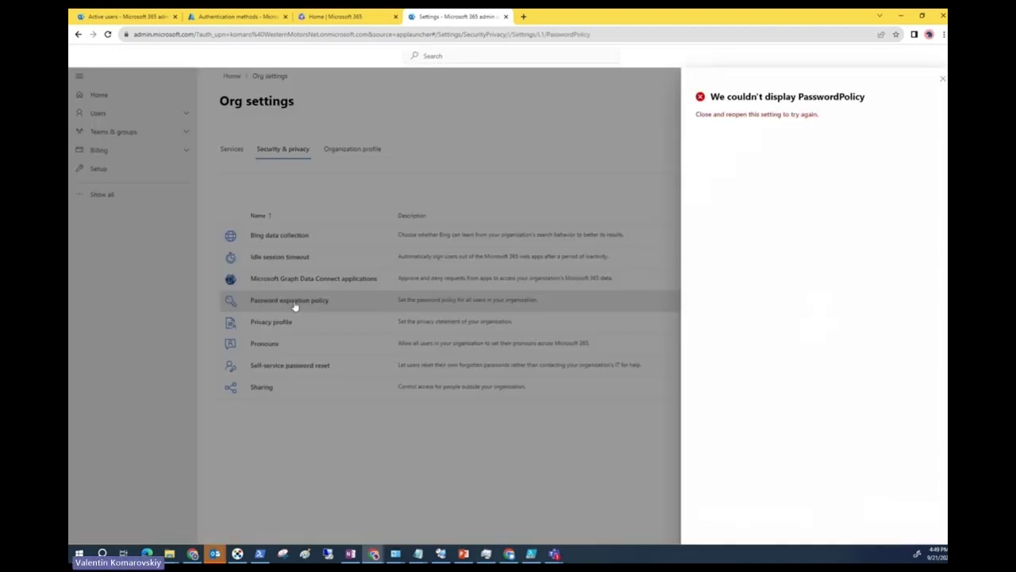
pyautogui.click(941, 79)
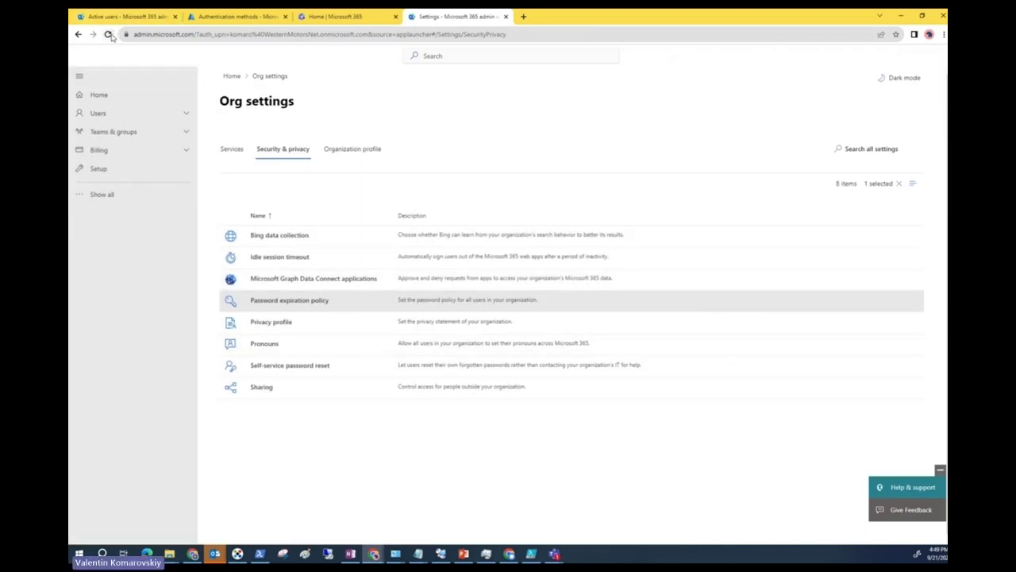
pyautogui.click(108, 35)
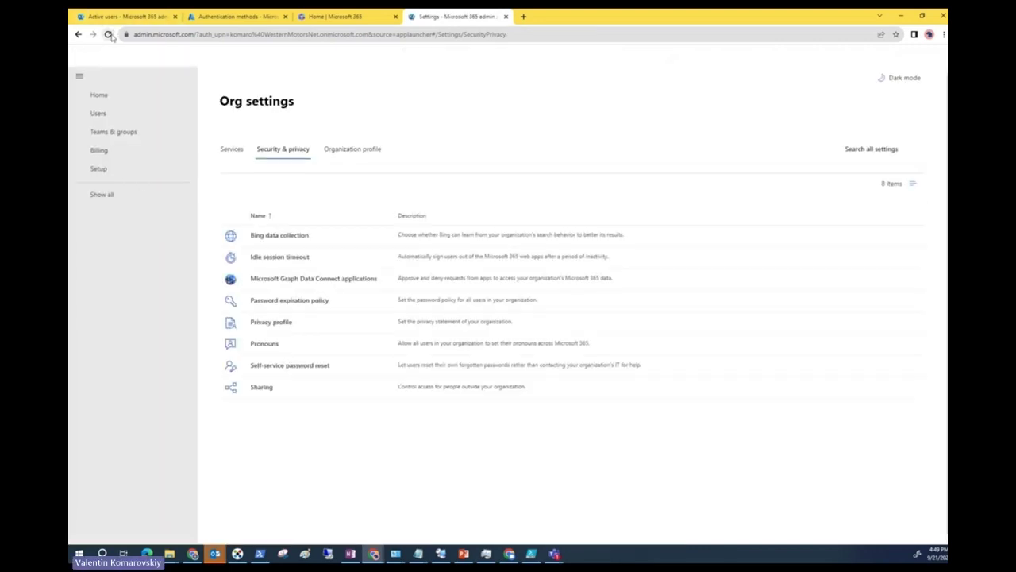
pyautogui.click(290, 301)
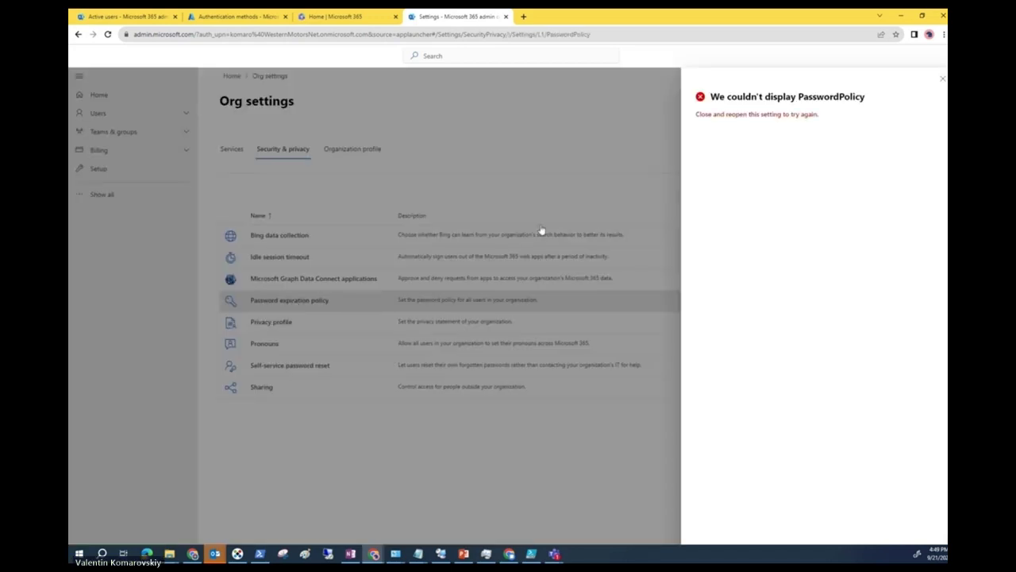
pyautogui.click(942, 78)
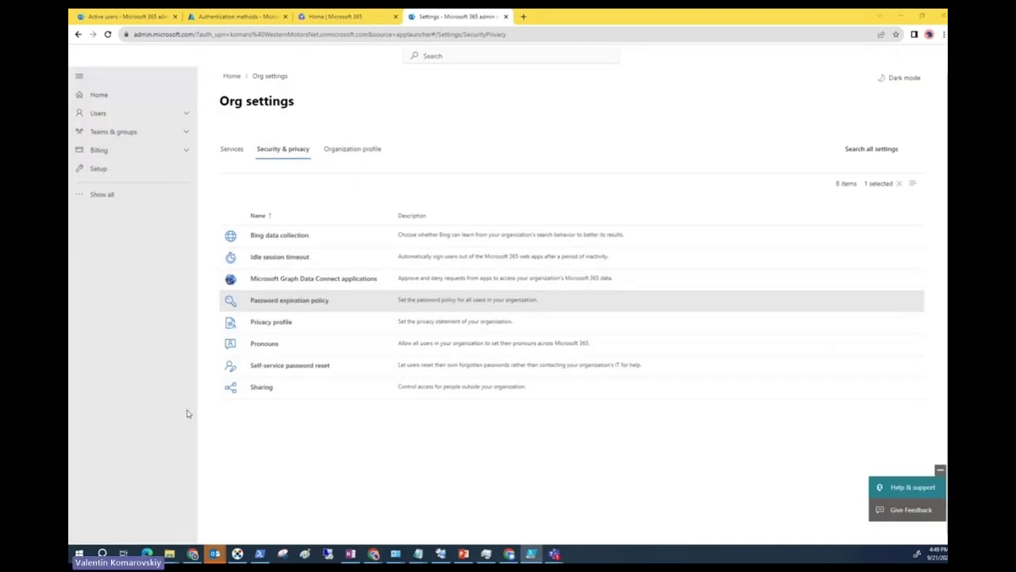
pyautogui.moveTo(216, 554)
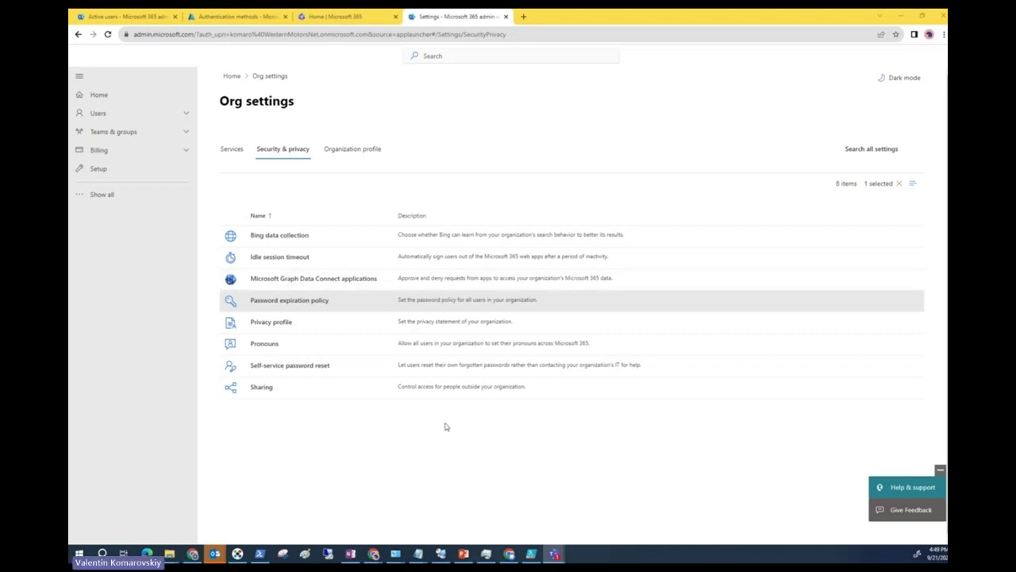
pyautogui.click(441, 552)
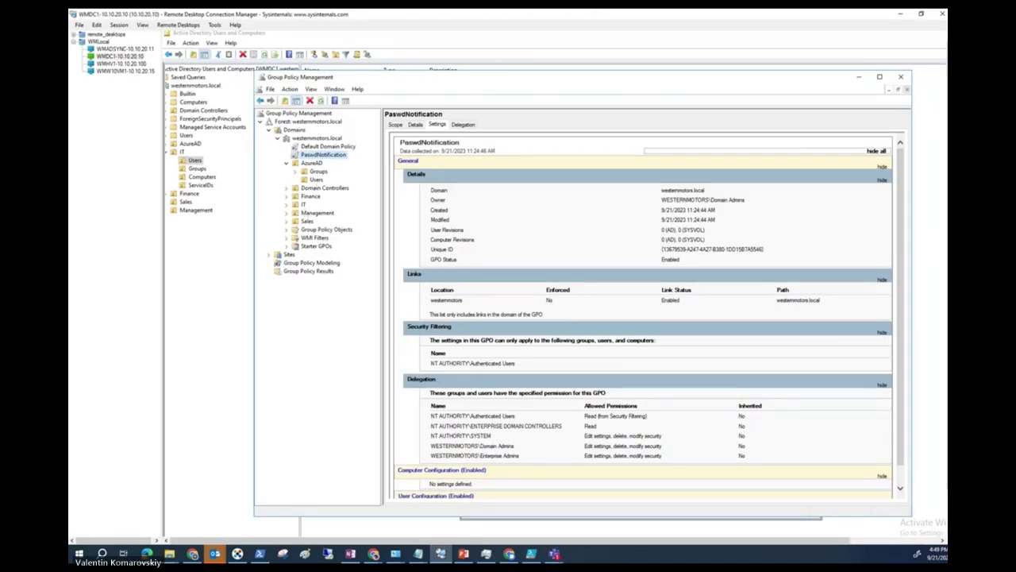
# Launch Server Manager from the Start menu in the WMDC1 remote session.
pyautogui.click(350, 553)
pyautogui.hotkey('alt', 'Tab')
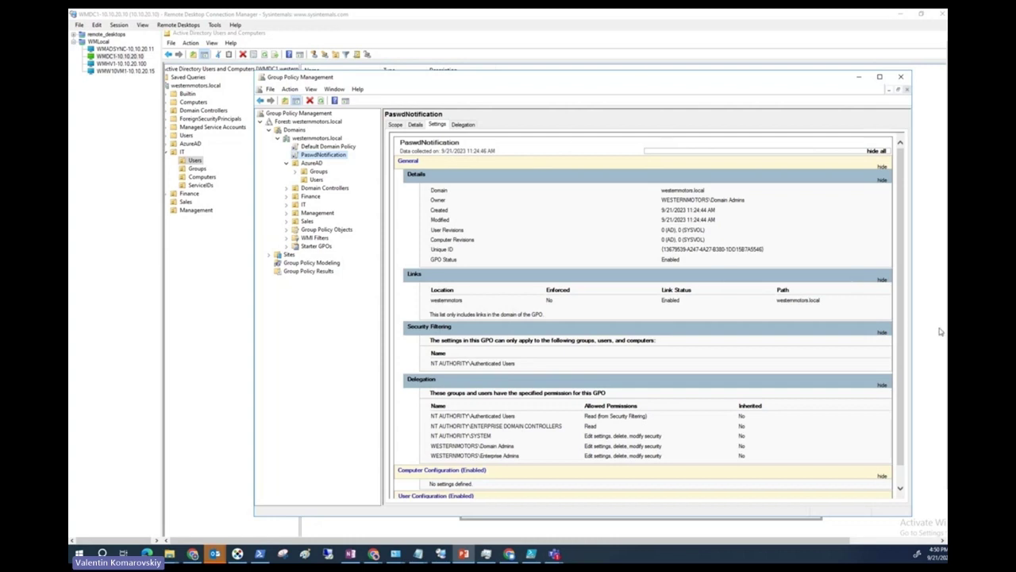
pyautogui.scroll(-2, 317, 420)
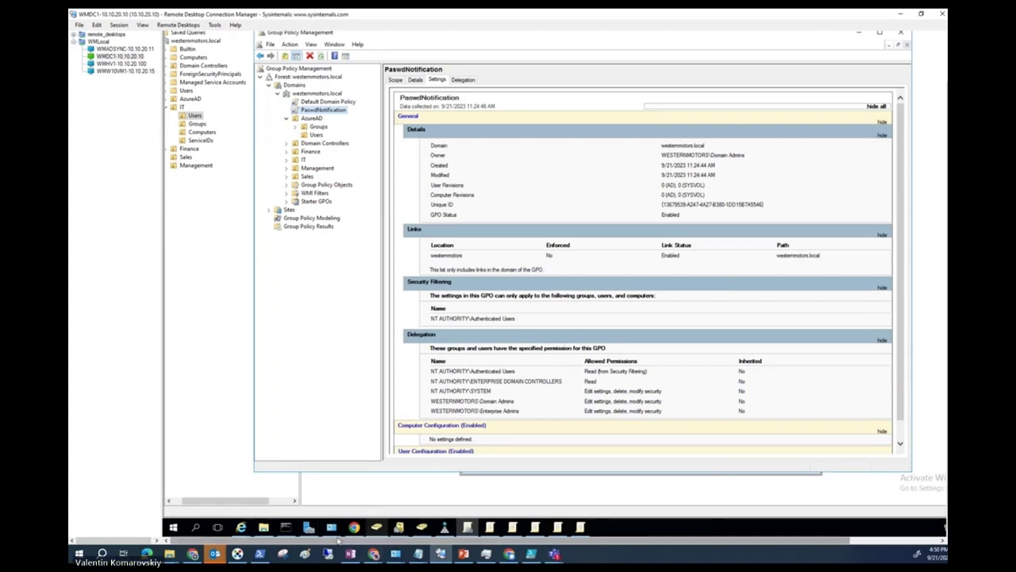
pyautogui.moveTo(338, 530)
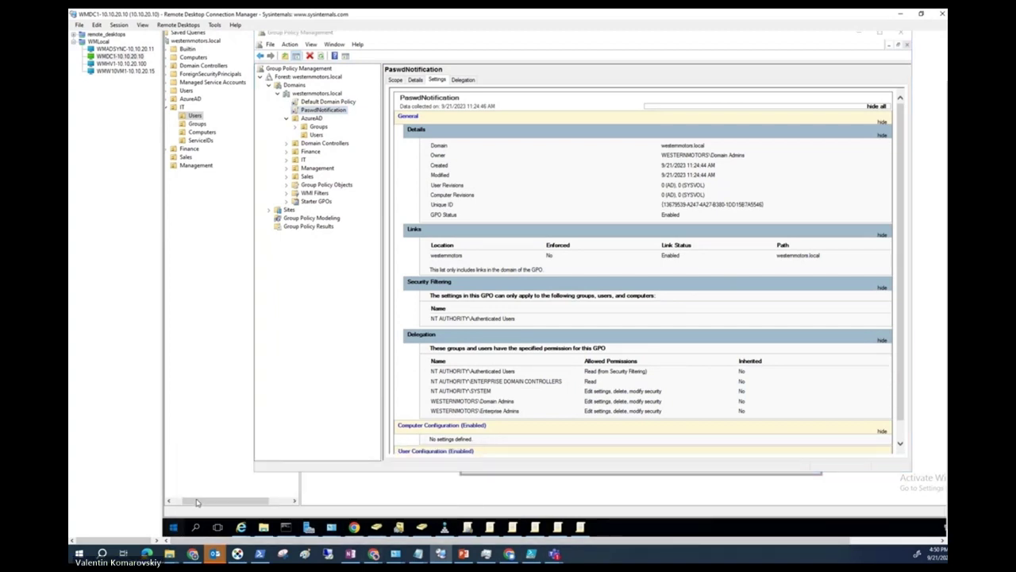
pyautogui.click(173, 527)
pyautogui.click(335, 274)
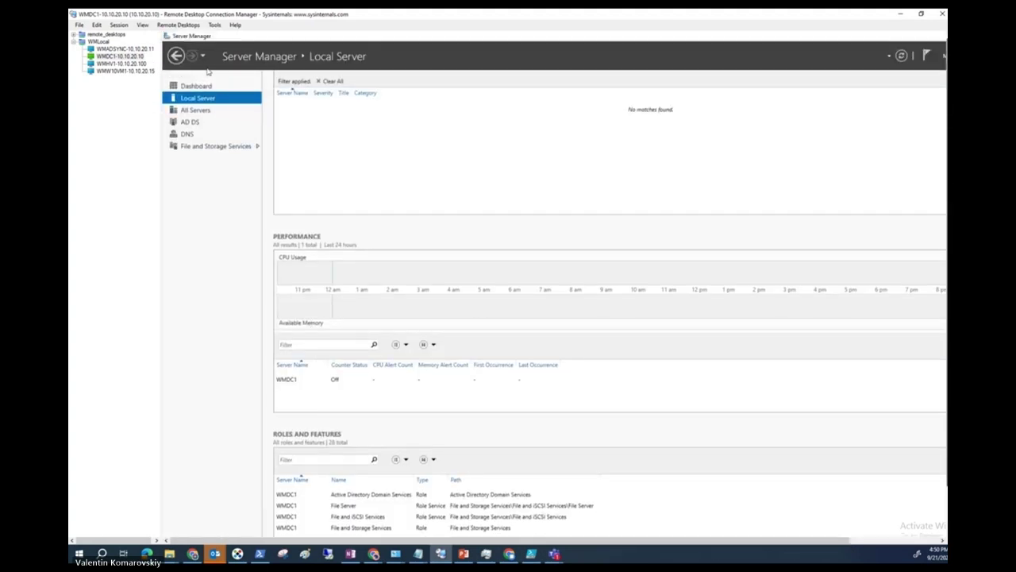
# Browse Server Manager's File and Storage Services, Dashboard, Local Server and AD DS pages.
pyautogui.click(213, 147)
pyautogui.click(177, 86)
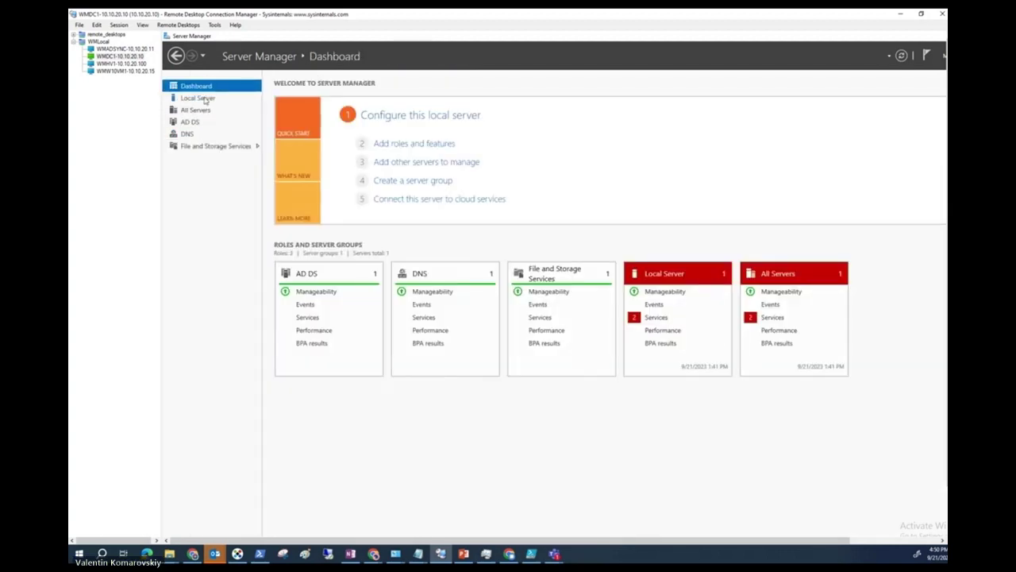
pyautogui.click(203, 99)
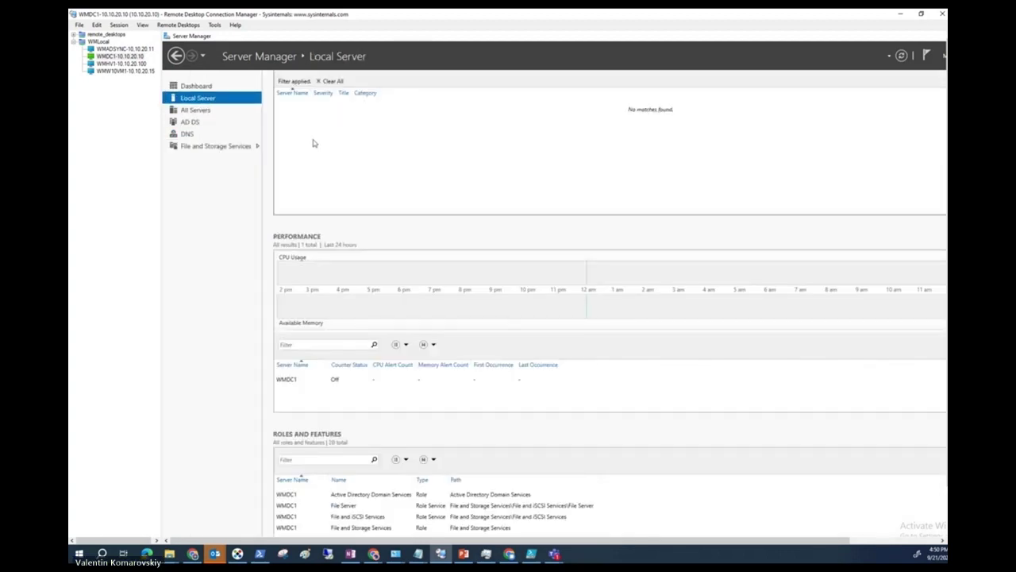
pyautogui.click(189, 122)
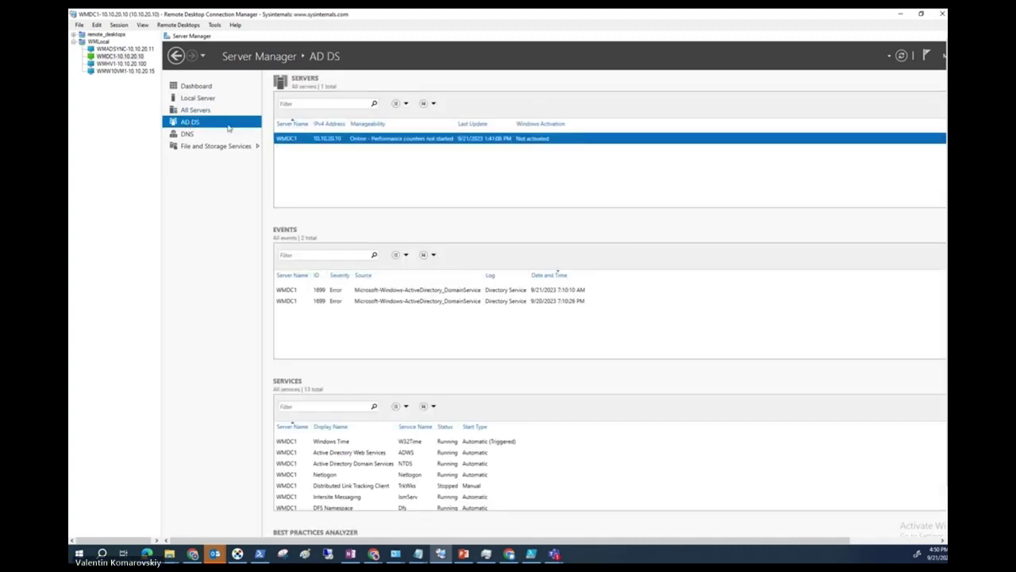
pyautogui.click(202, 55)
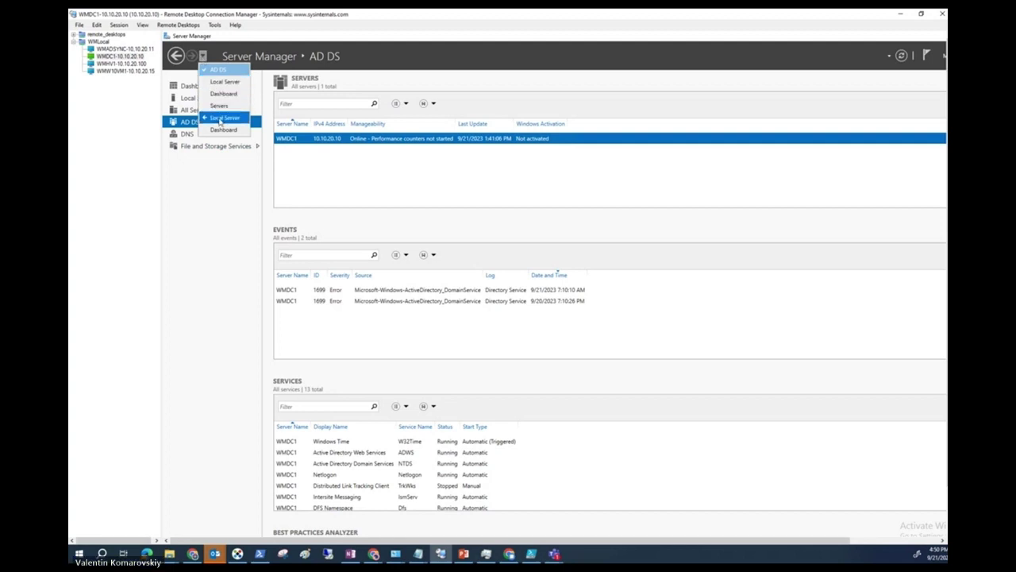
pyautogui.click(223, 117)
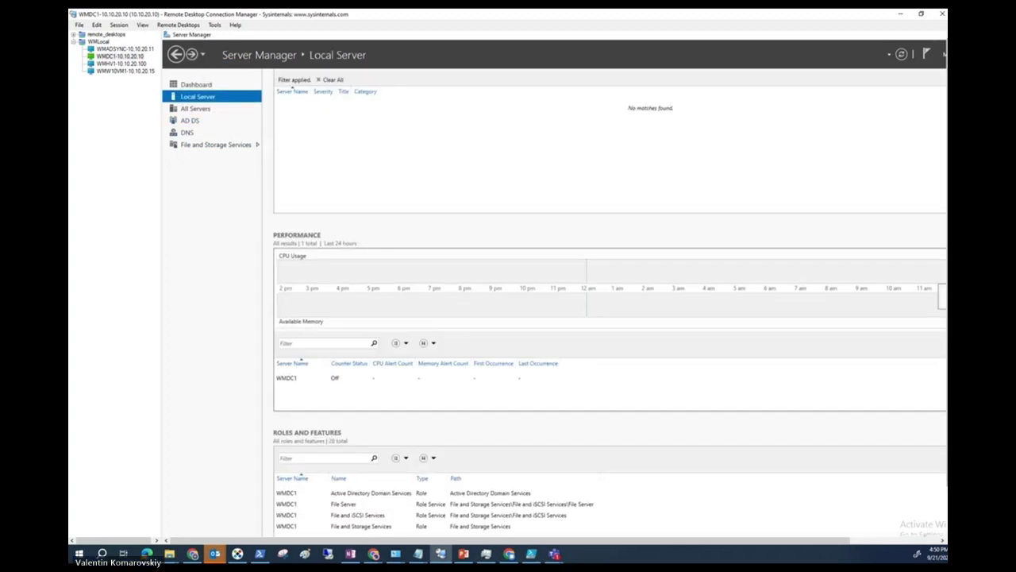
pyautogui.scroll(-1, 881, 317)
# Launch Active Directory Administrative Center from the Administrative Tools folder.
pyautogui.click(173, 529)
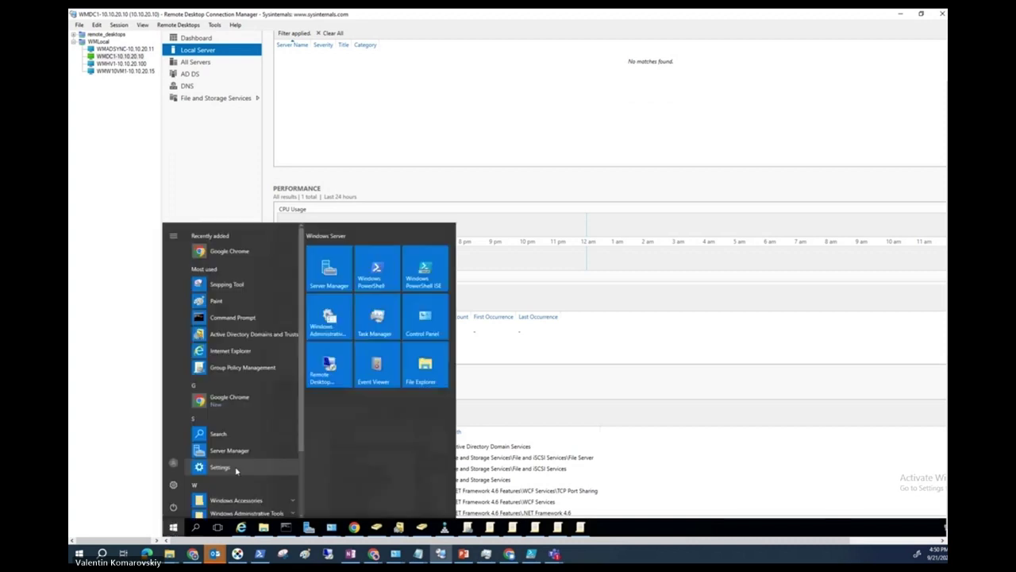
pyautogui.click(226, 507)
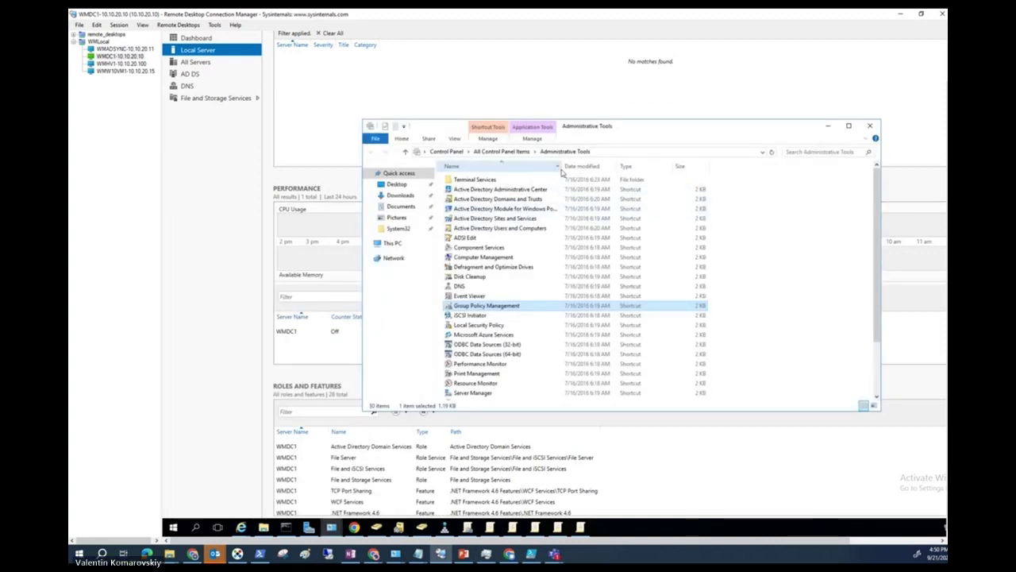
pyautogui.moveTo(561, 167); pyautogui.dragTo(645, 166)
pyautogui.doubleClick(503, 191)
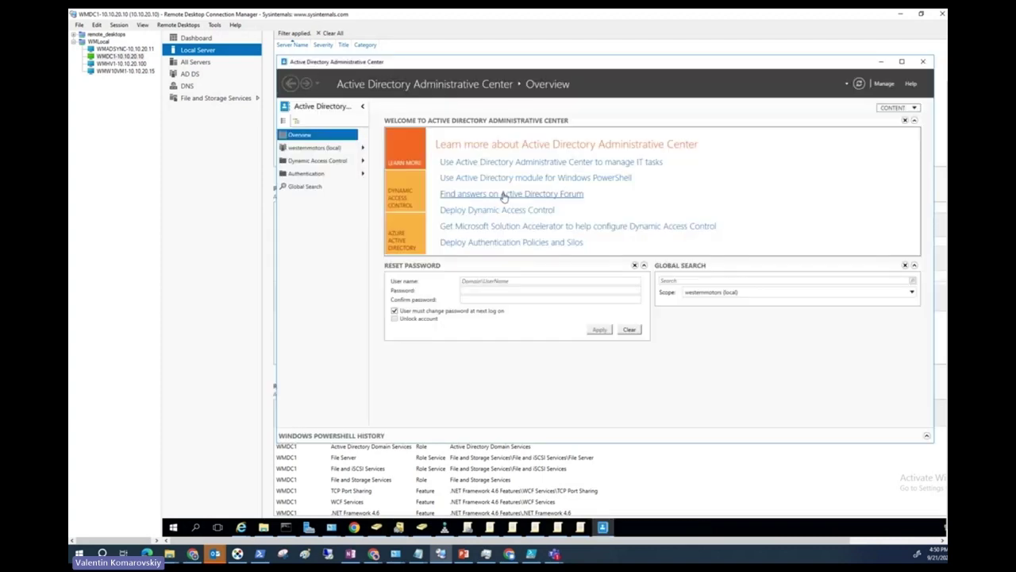
# Open the westernmotors (local) System container and look inside the Password Settings Container.
pyautogui.click(314, 148)
pyautogui.scroll(-1, 428, 297)
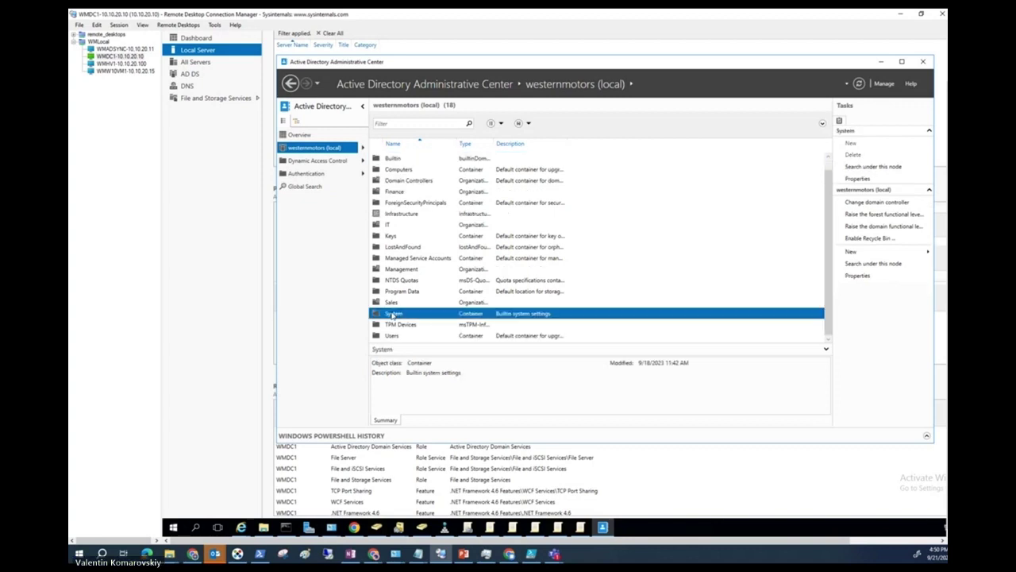
pyautogui.doubleClick(402, 311)
pyautogui.scroll(-3, 424, 286)
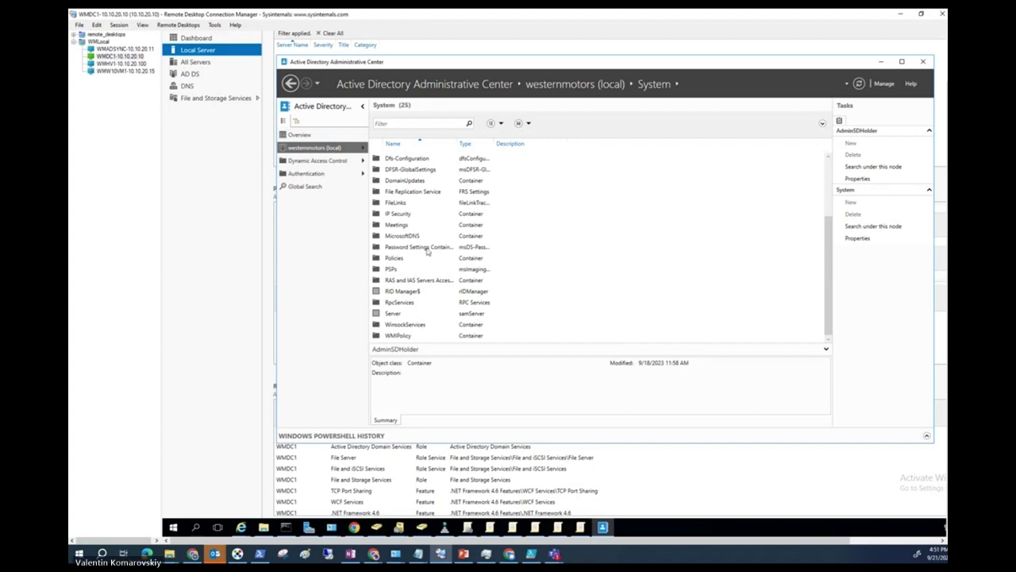
pyautogui.click(401, 250)
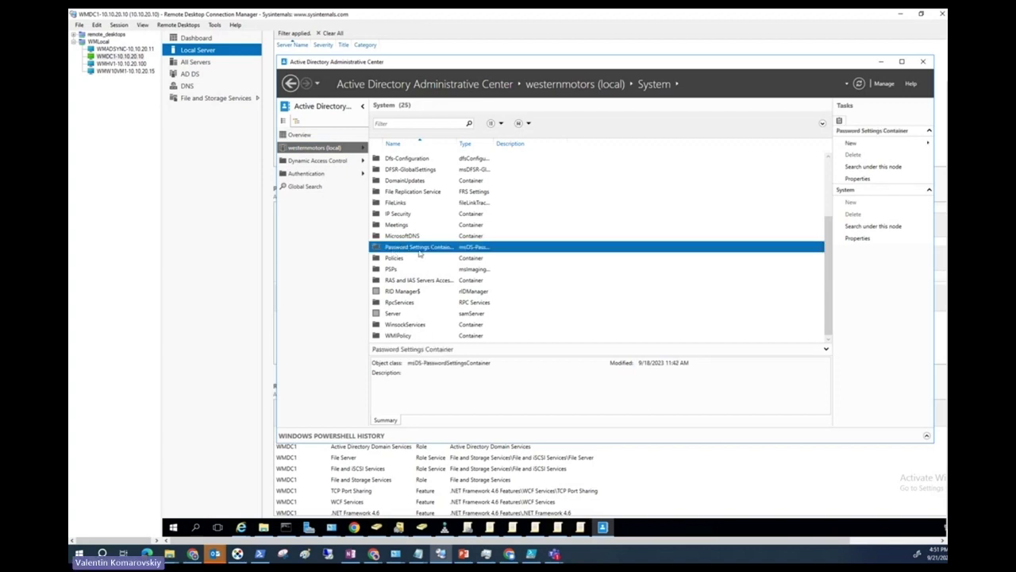
pyautogui.doubleClick(438, 251)
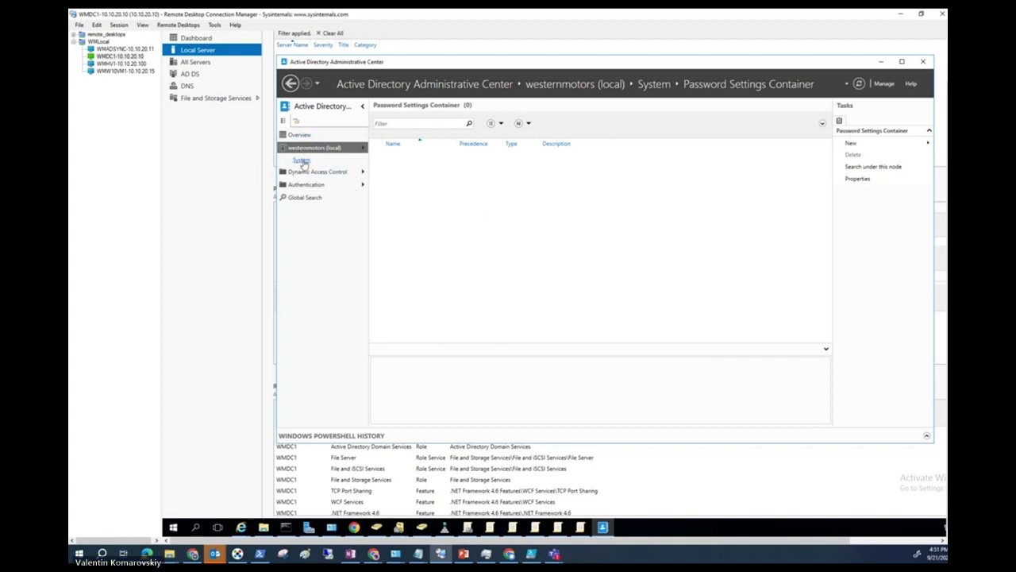
# Check the Authentication and Dynamic Access Control containers, then reselect Password Settings Container's New options.
pyautogui.click(319, 188)
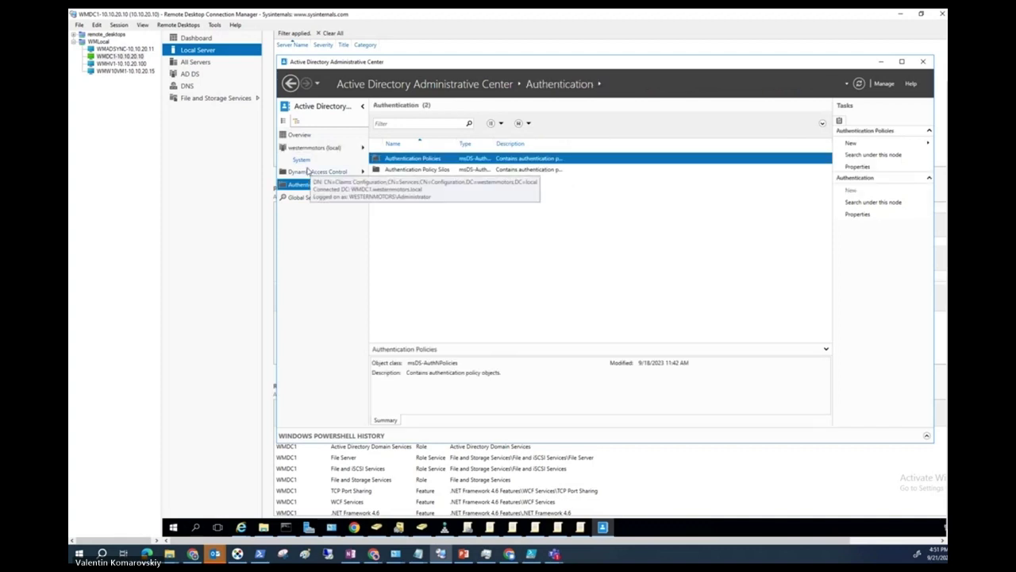
pyautogui.click(305, 172)
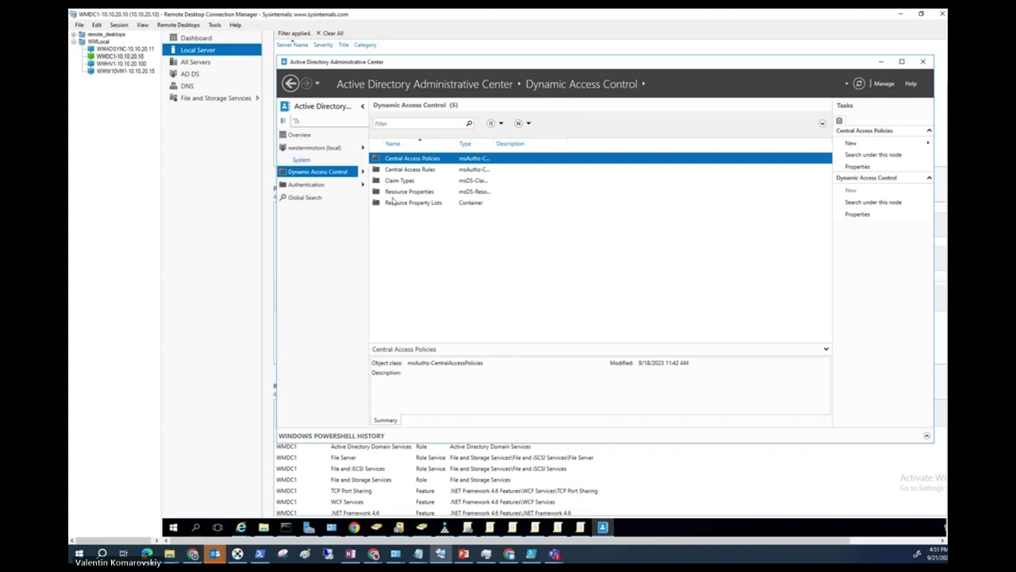
pyautogui.click(302, 161)
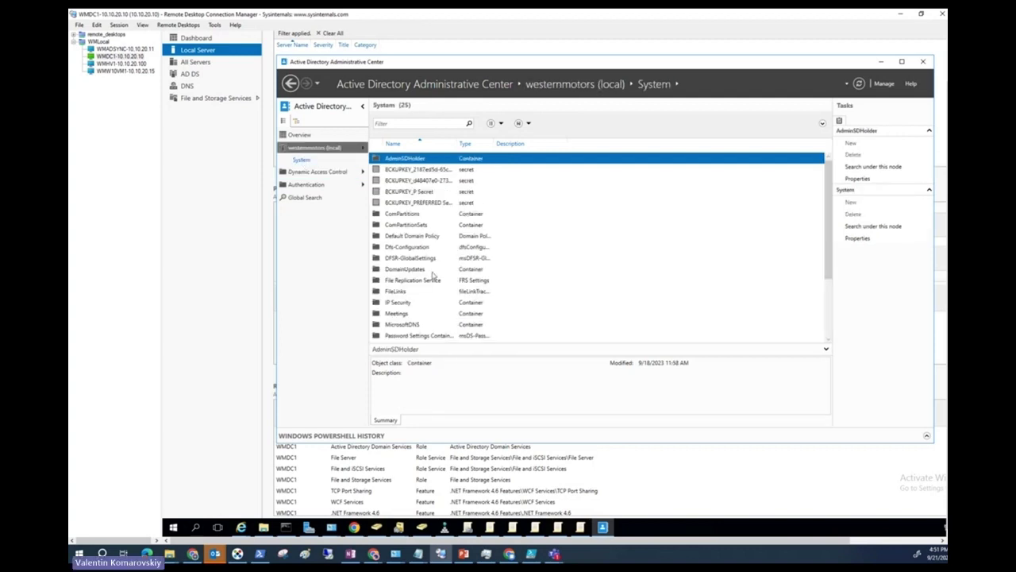
pyautogui.scroll(-3, 433, 274)
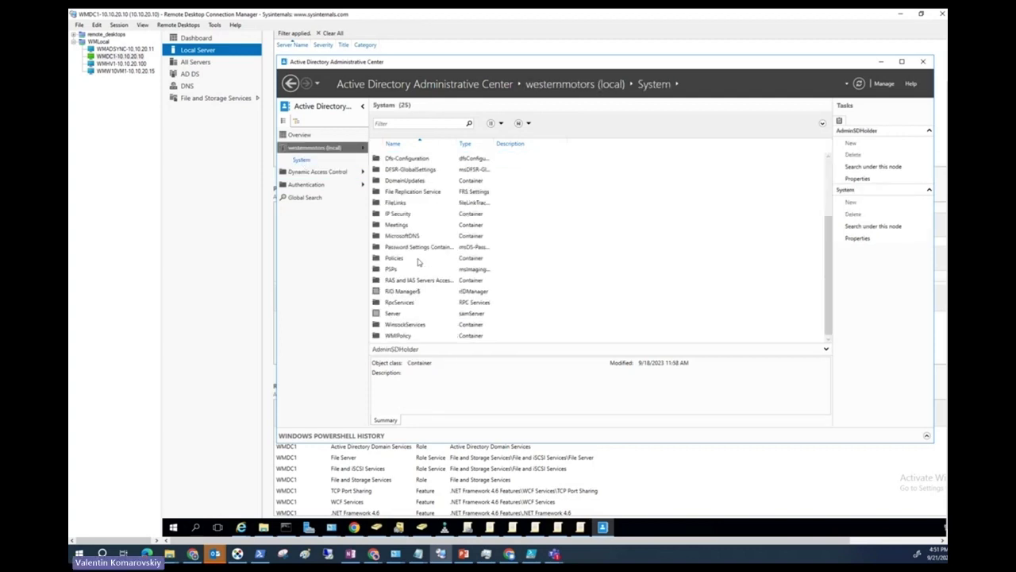
pyautogui.click(421, 246)
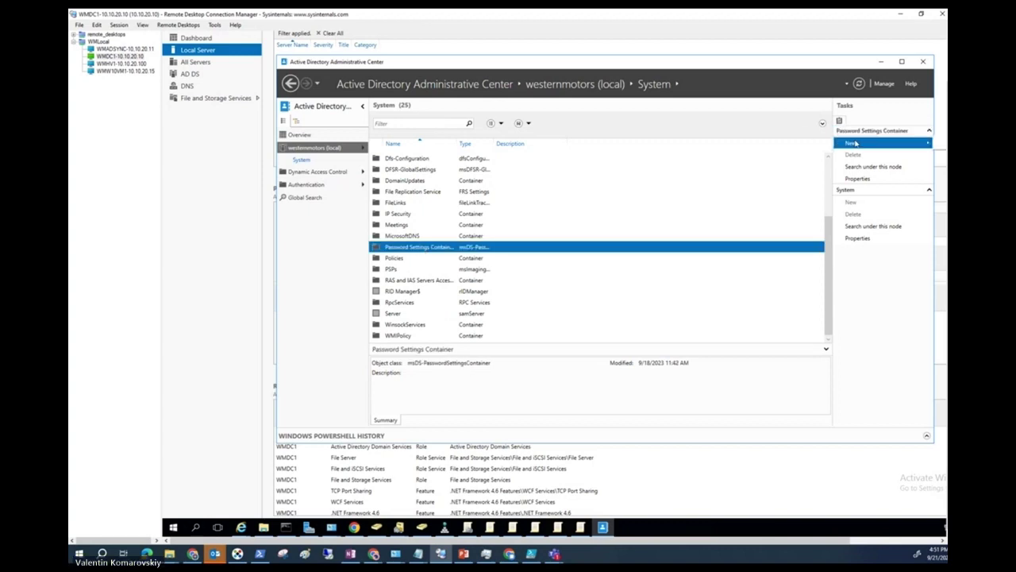
pyautogui.moveTo(672, 65); pyautogui.dragTo(605, 72)
pyautogui.click(802, 149)
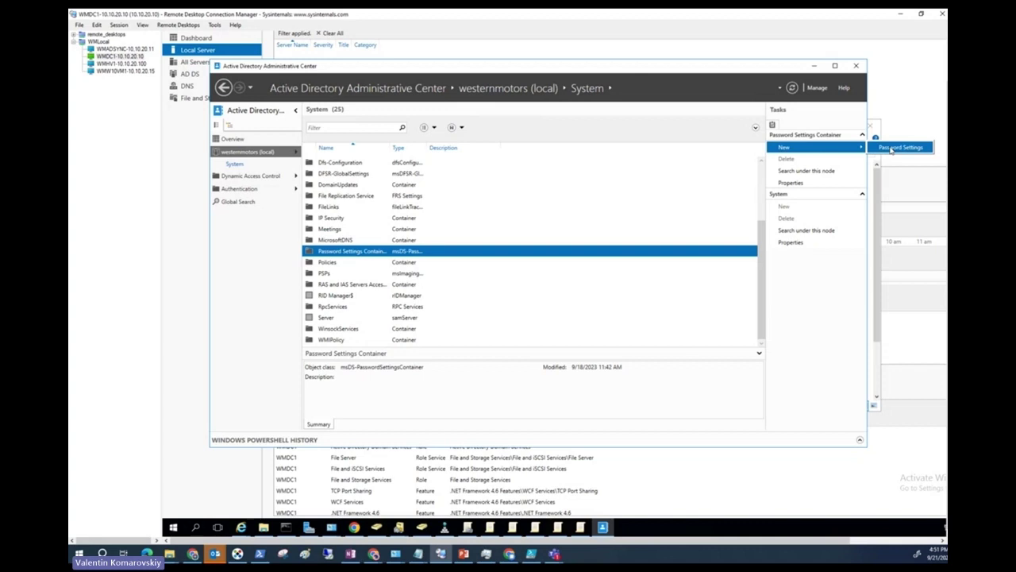
# Create new Password Settings named Executives with precedence 2.
pyautogui.click(891, 148)
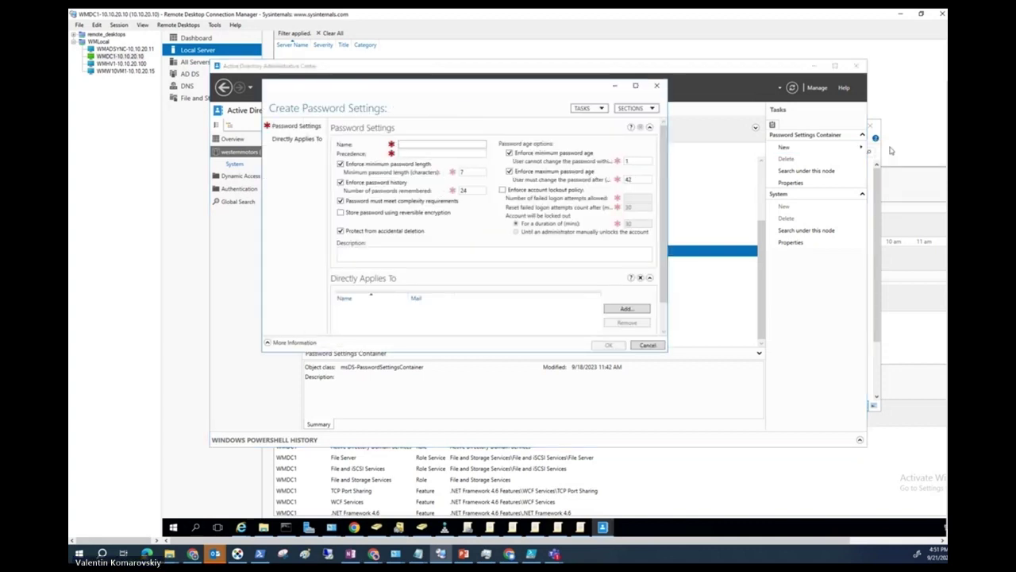
pyautogui.moveTo(443, 88); pyautogui.dragTo(574, 180)
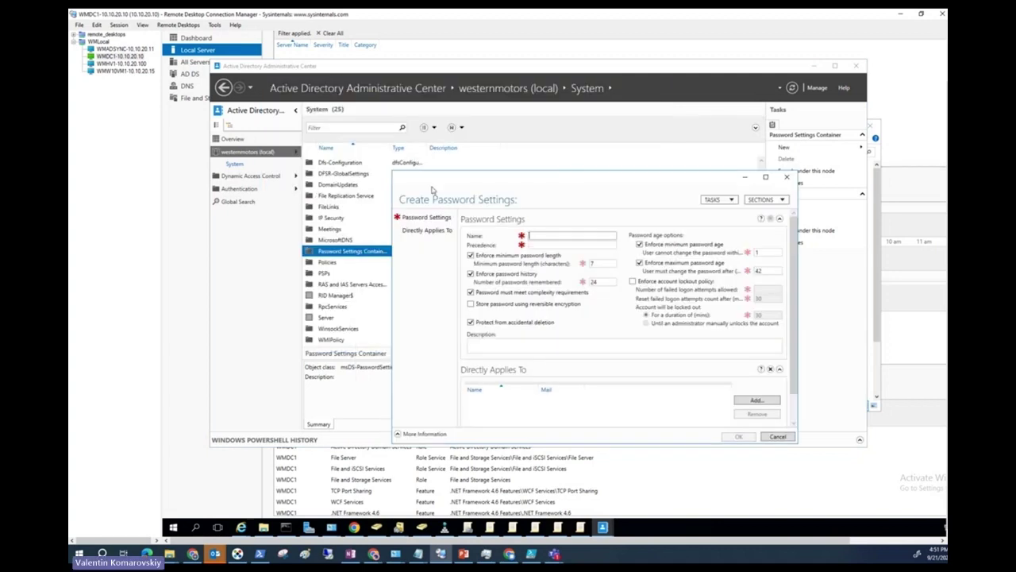
pyautogui.click(543, 238)
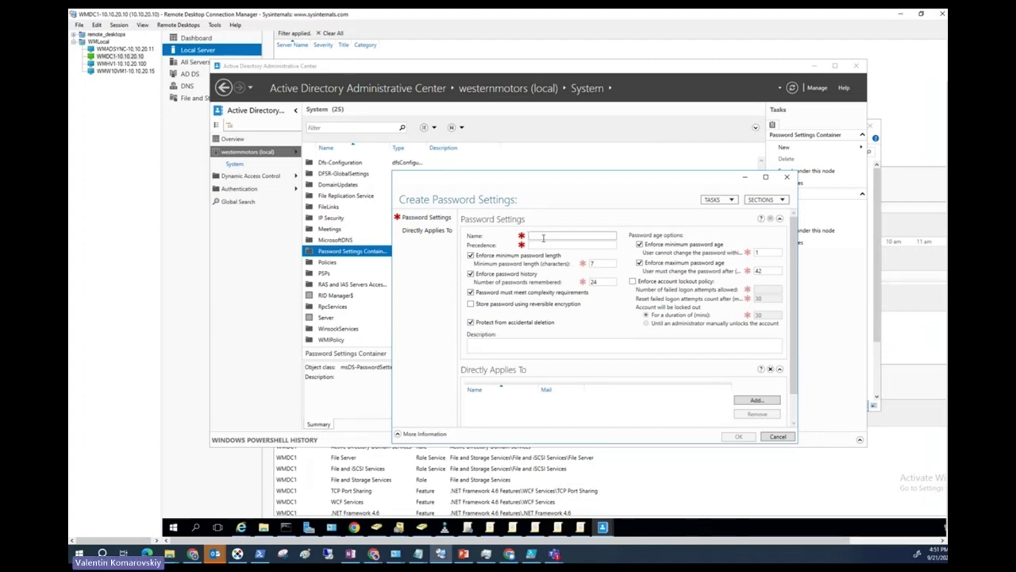
pyautogui.write('Executives')
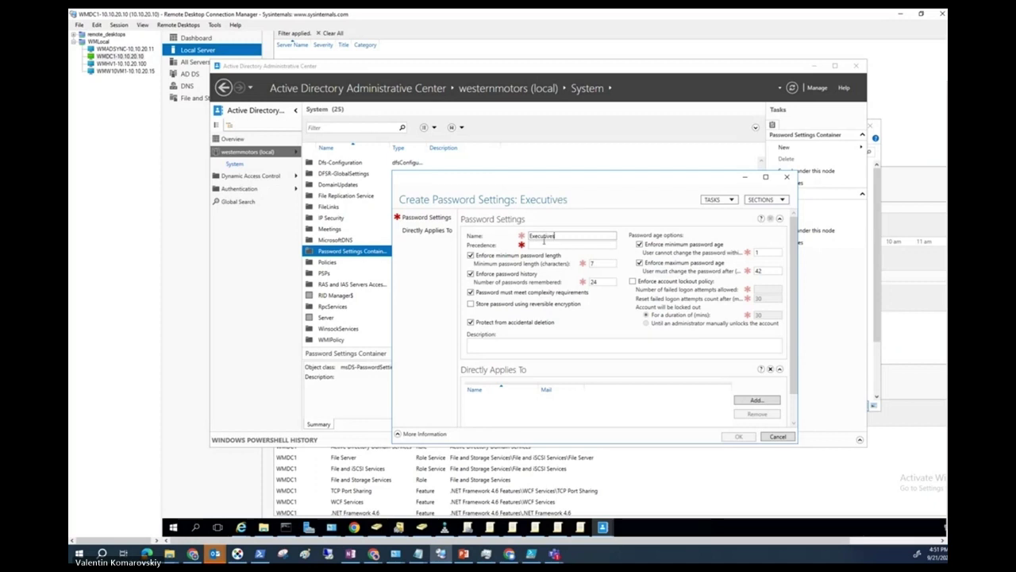
pyautogui.click(561, 246)
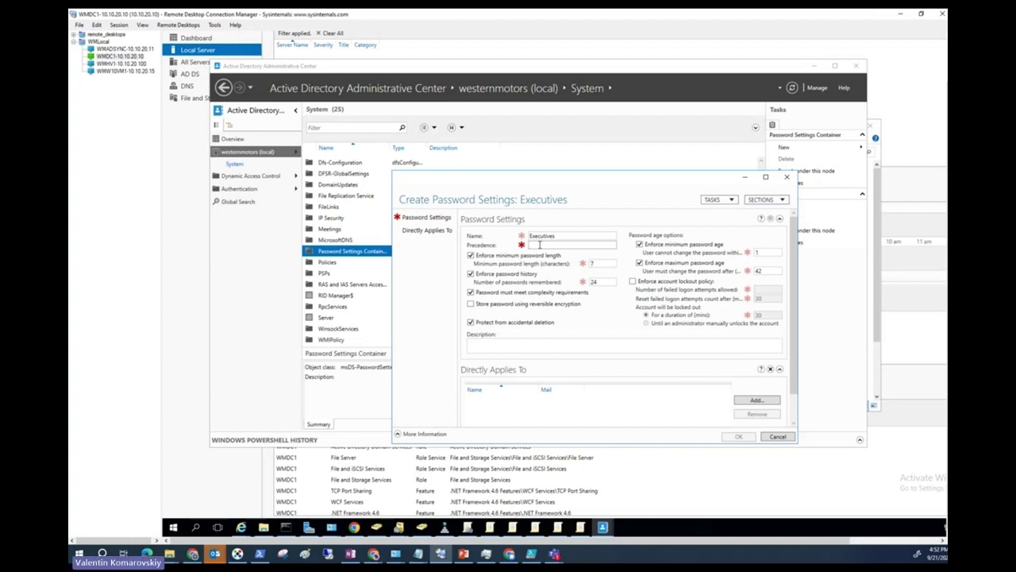
pyautogui.write('2')
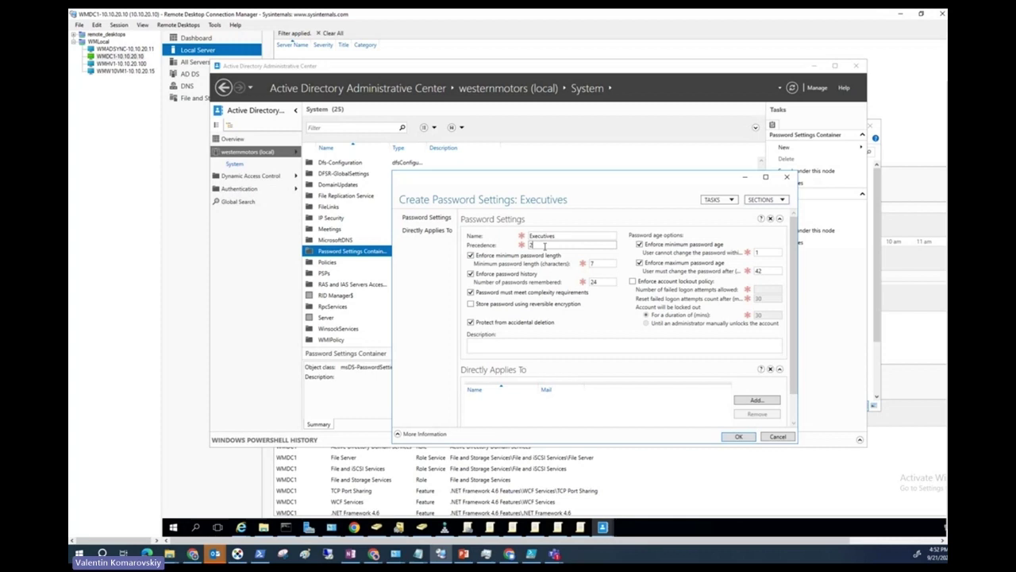
# Set minimum password length to 10 and passwords remembered to 30.
pyautogui.doubleClick(596, 264)
pyautogui.write('10')
pyautogui.doubleClick(594, 282)
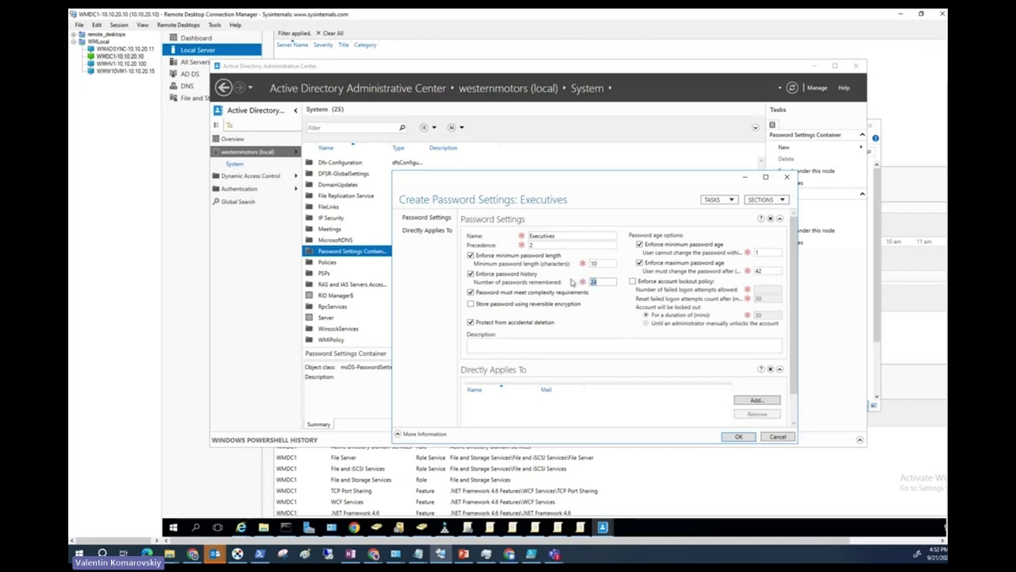
pyautogui.write('30')
pyautogui.doubleClick(762, 253)
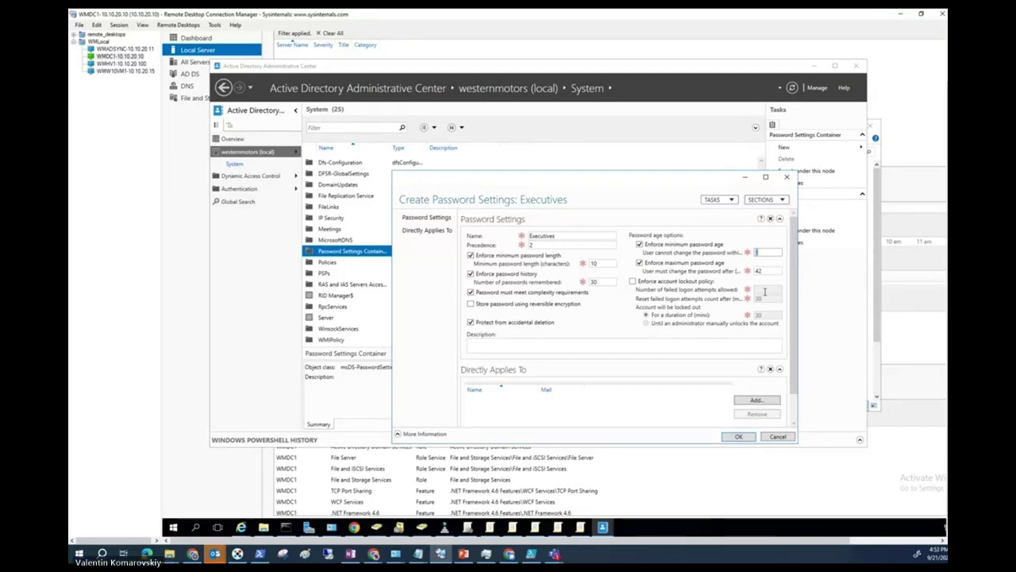
# Set minimum password age to 20 and maximum password age to 90 days.
pyautogui.write('20')
pyautogui.click(707, 262)
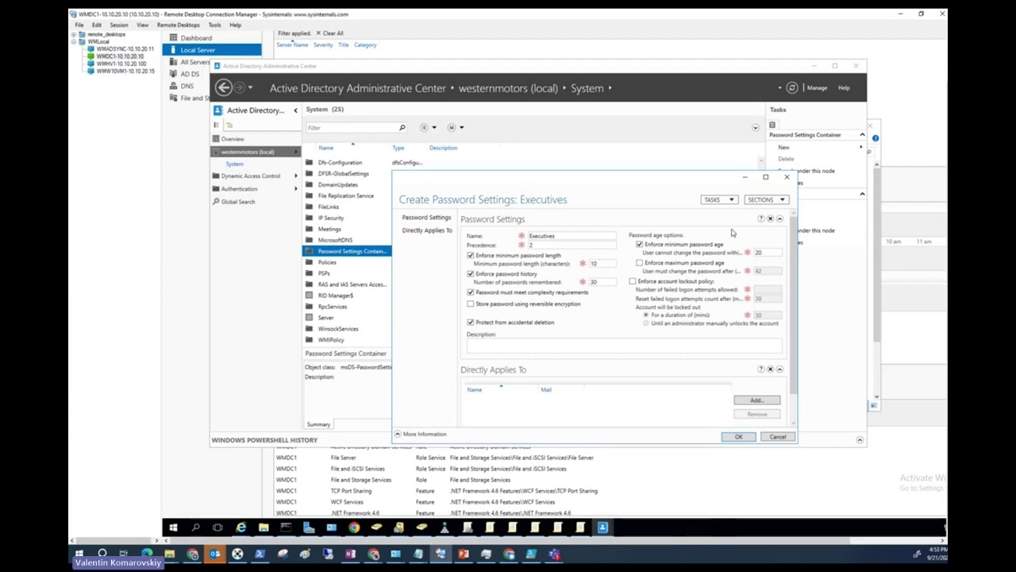
pyautogui.doubleClick(764, 254)
pyautogui.click(679, 264)
pyautogui.doubleClick(766, 271)
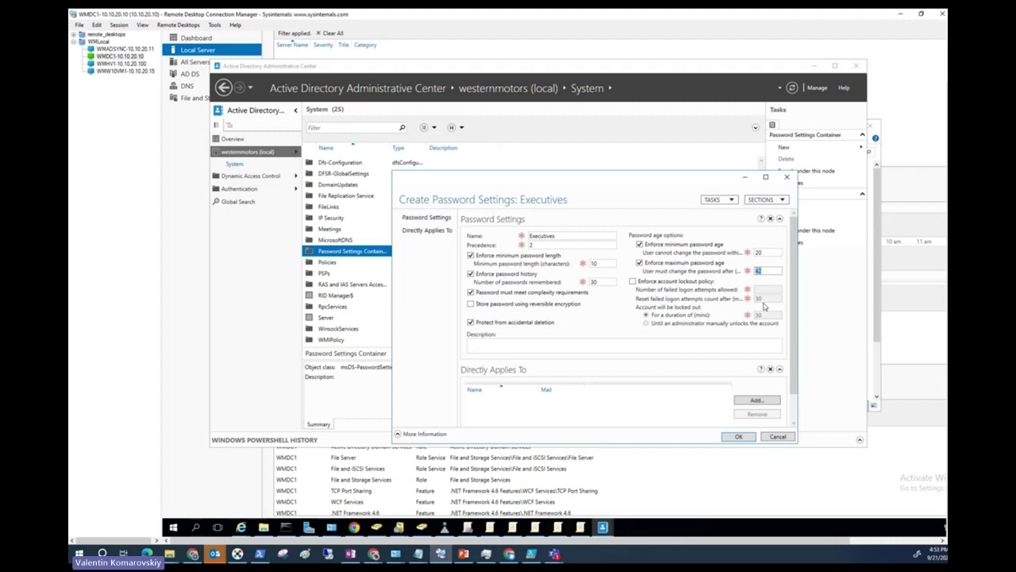
pyautogui.write('90')
# Enforce account lockout after 2 failed attempts with 10-minute reset and 10-minute lockout duration.
pyautogui.click(654, 283)
pyautogui.click(760, 290)
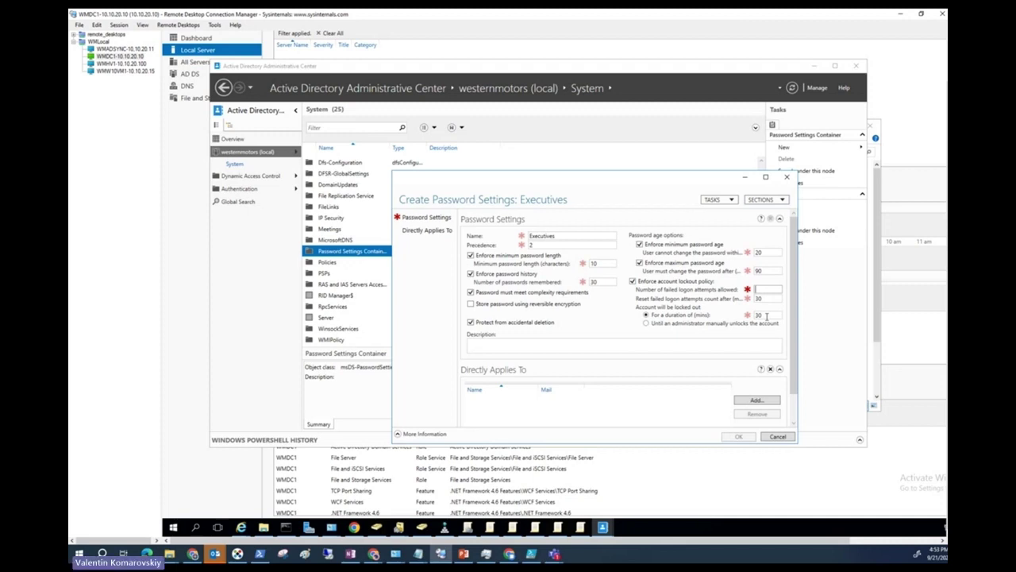
pyautogui.write('3')
pyautogui.doubleClick(772, 299)
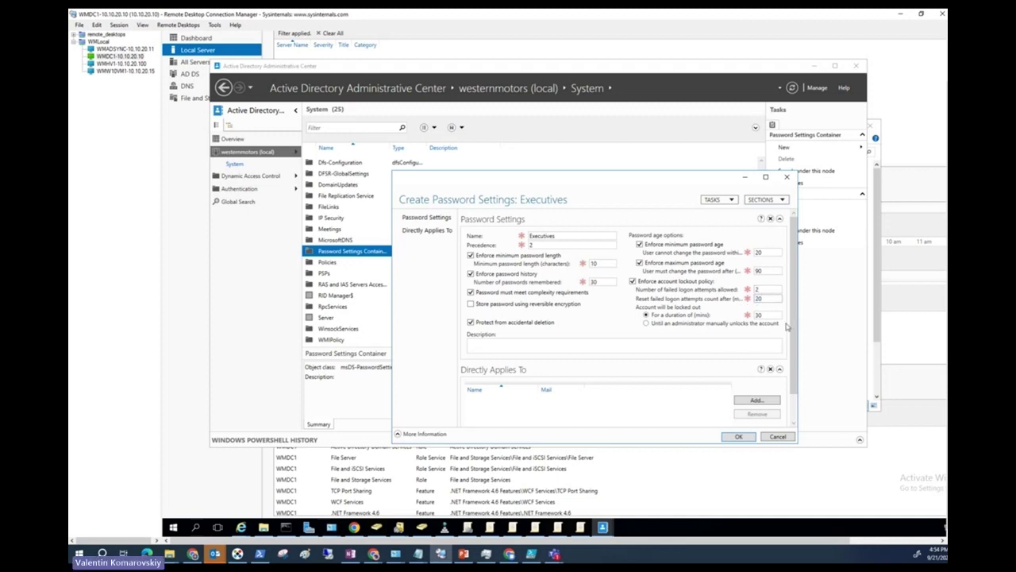
pyautogui.click(672, 323)
pyautogui.click(673, 316)
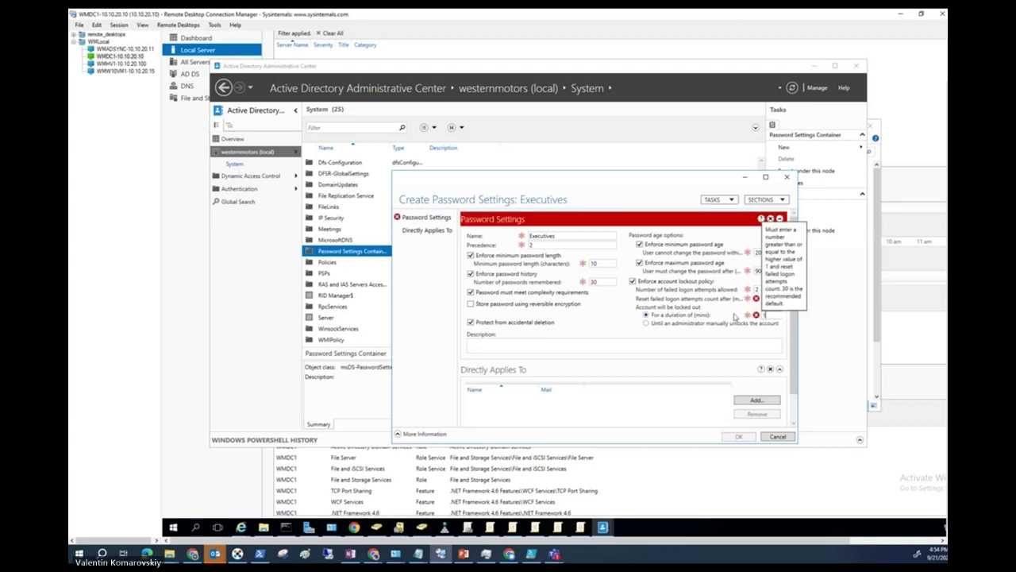
pyautogui.write('10')
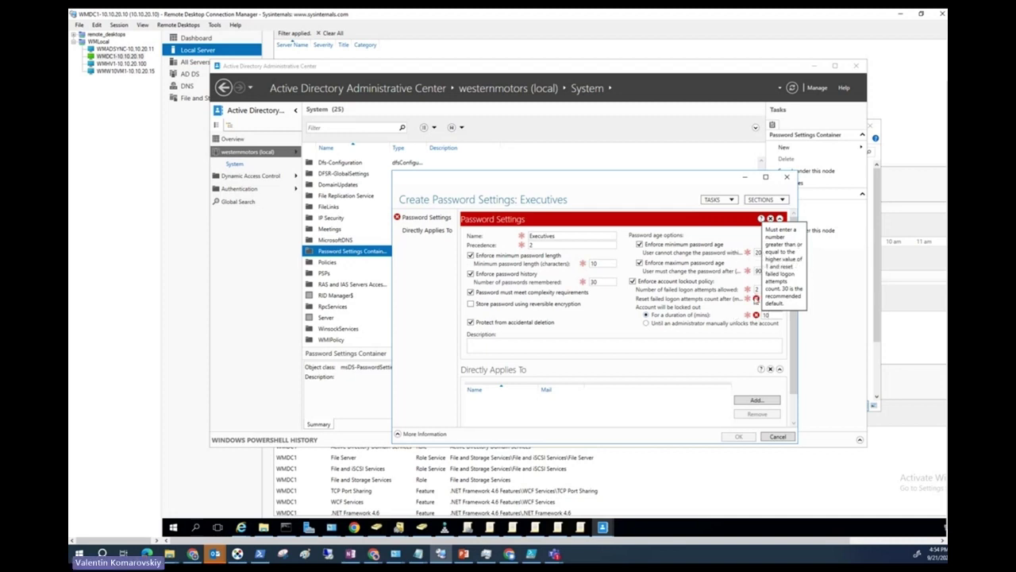
pyautogui.moveTo(757, 315)
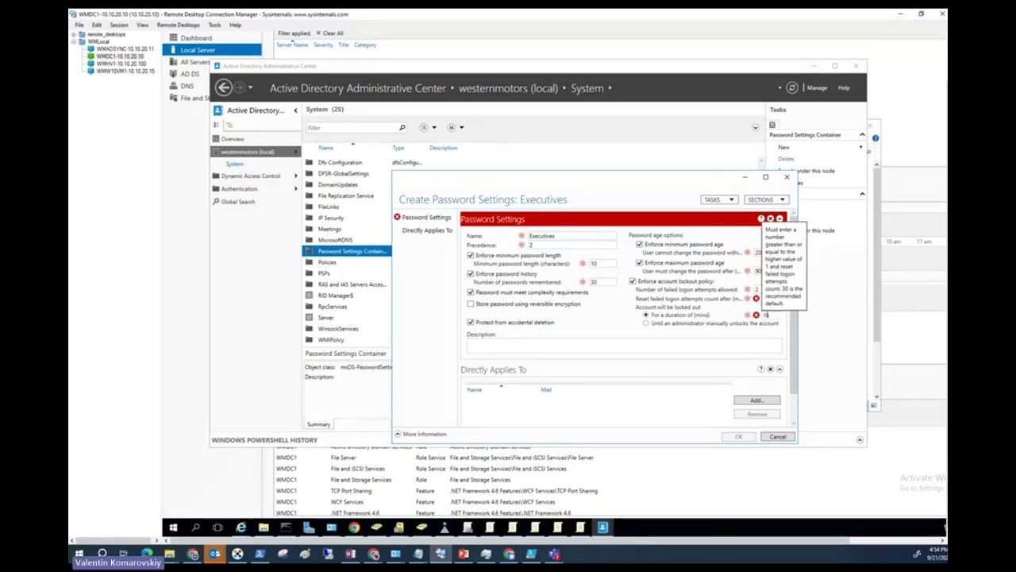
pyautogui.click(762, 315)
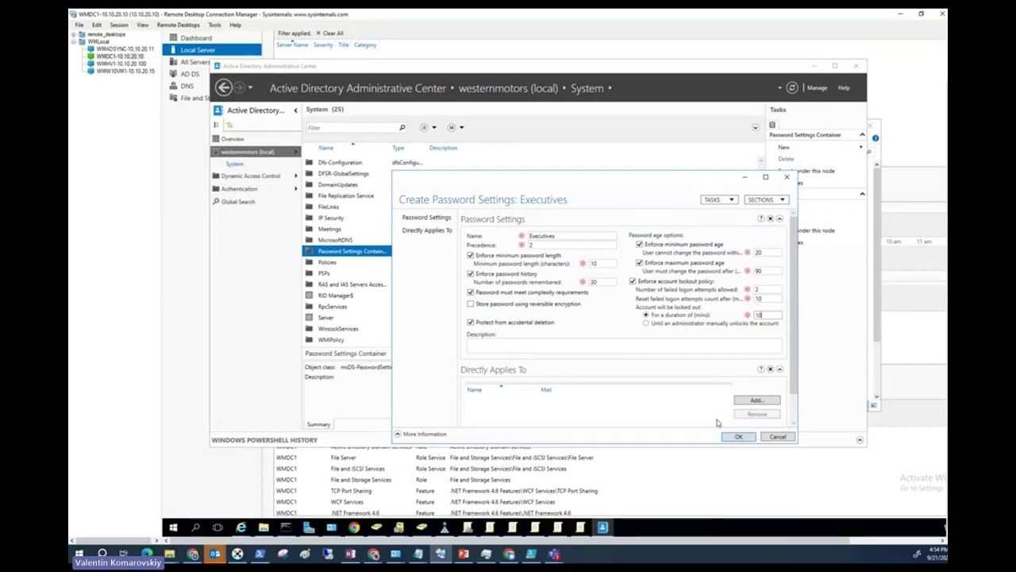
# Begin adding the policy's target, then right-click the Finance OU in Active Directory Users and Computers.
pyautogui.click(757, 400)
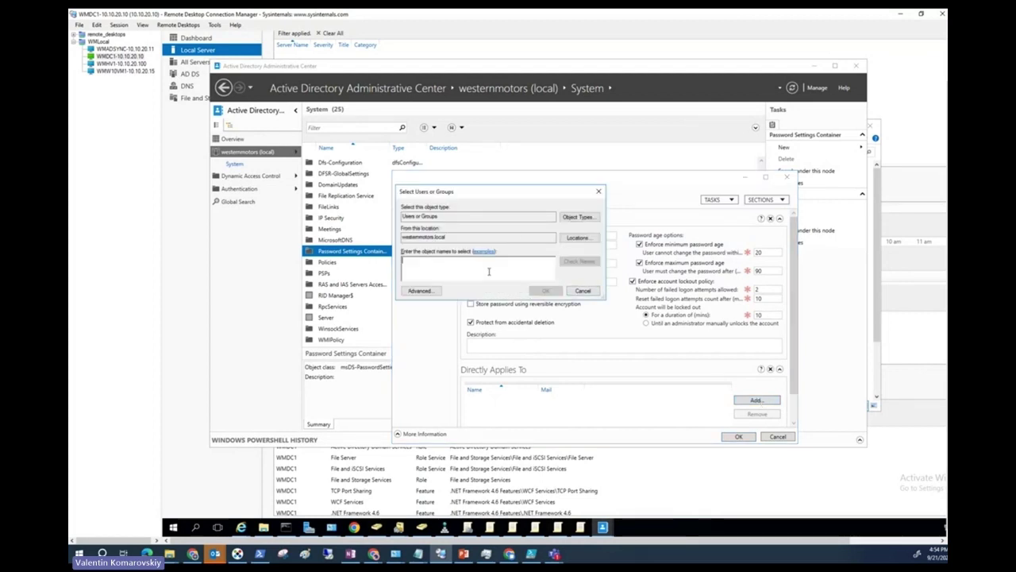
pyautogui.click(377, 527)
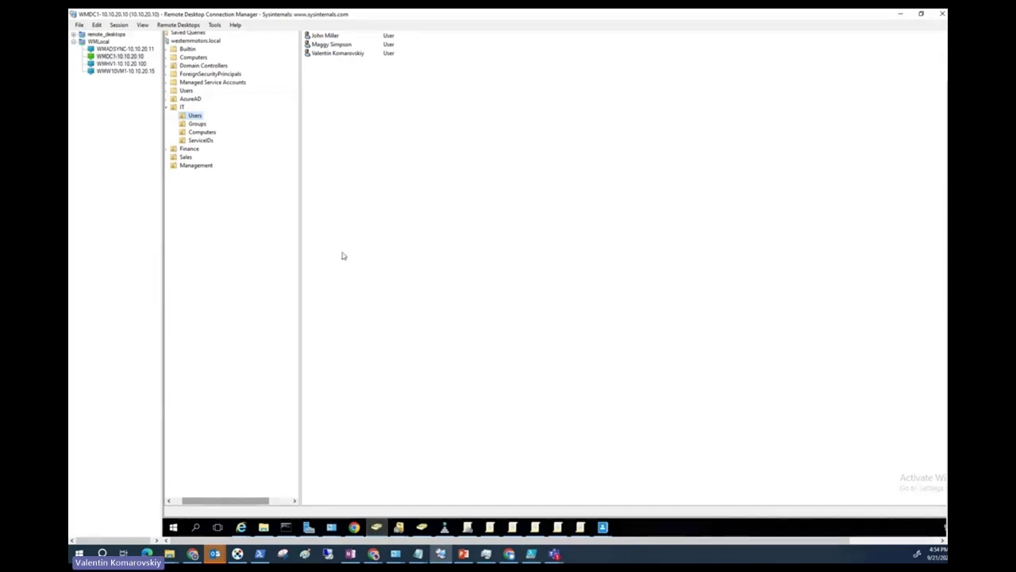
pyautogui.click(194, 125)
pyautogui.rightClick(196, 126)
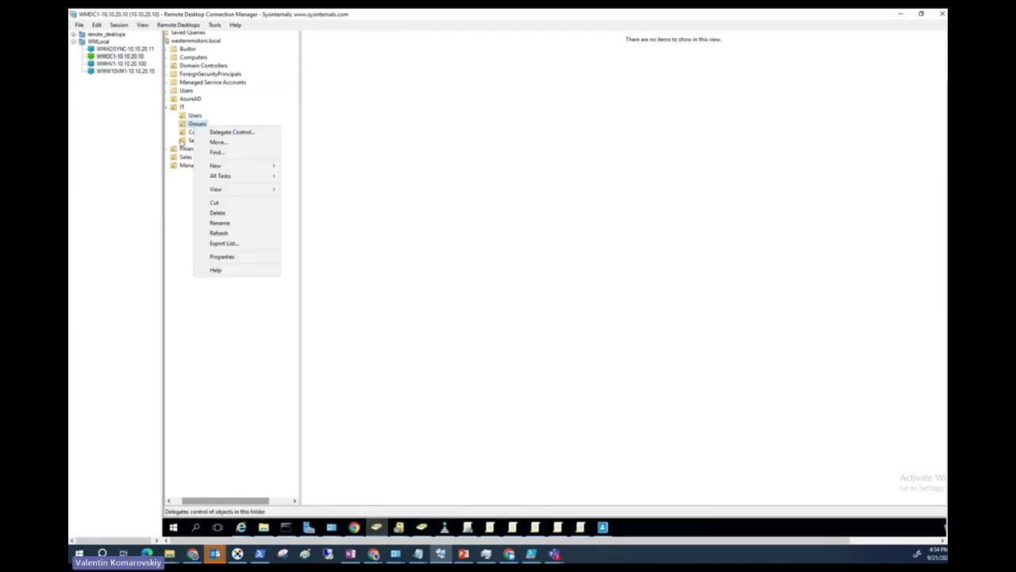
pyautogui.click(183, 189)
pyautogui.click(189, 149)
pyautogui.rightClick(191, 151)
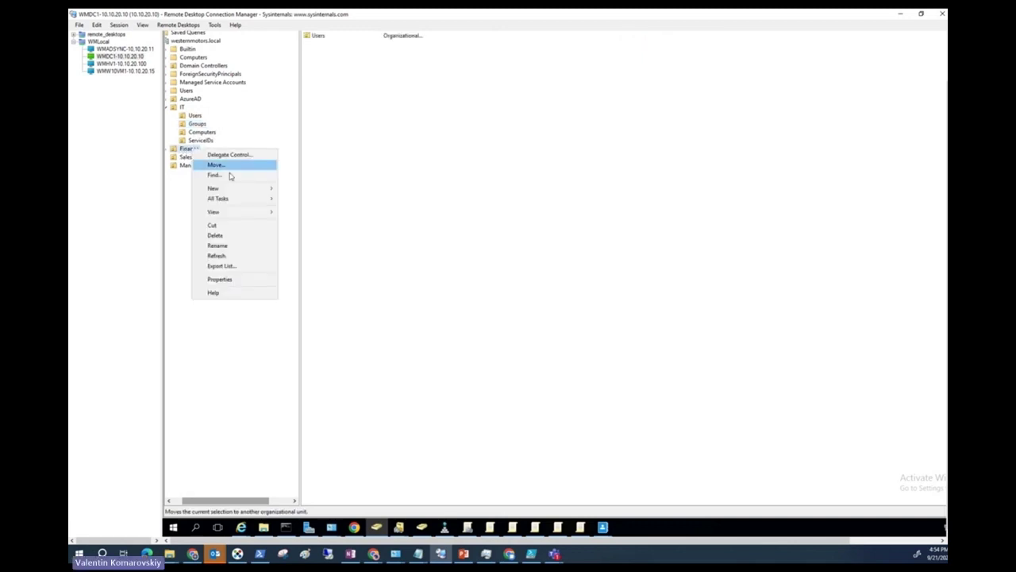
# Create a new group in Finance named CompexPasswords.
pyautogui.moveTo(232, 191)
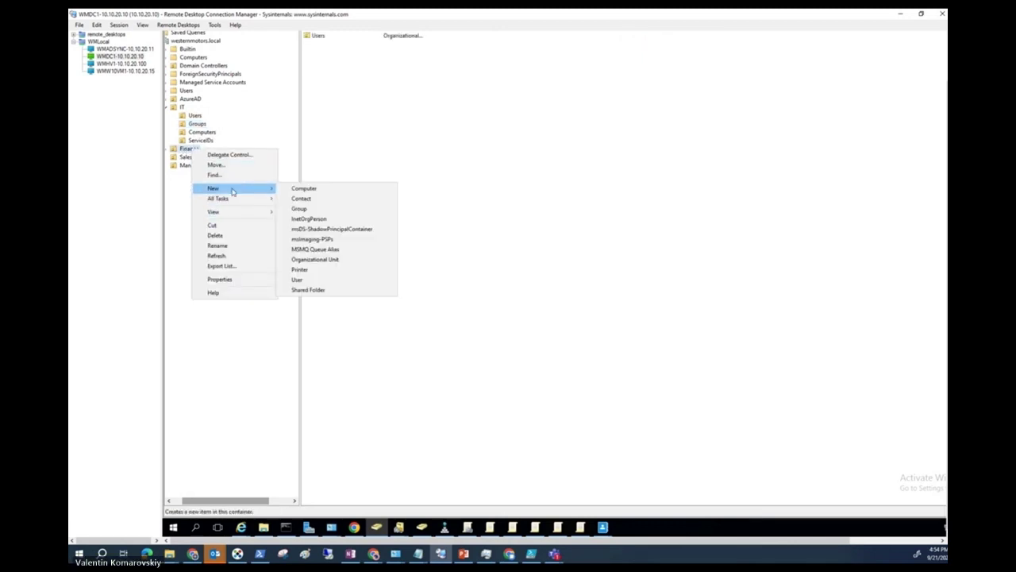
pyautogui.click(314, 208)
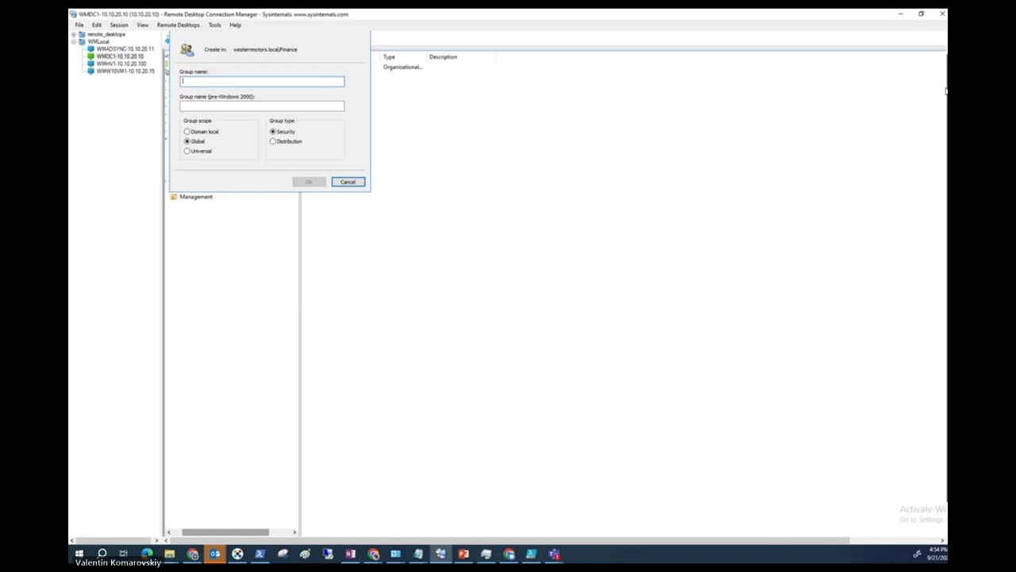
pyautogui.write('Compex')
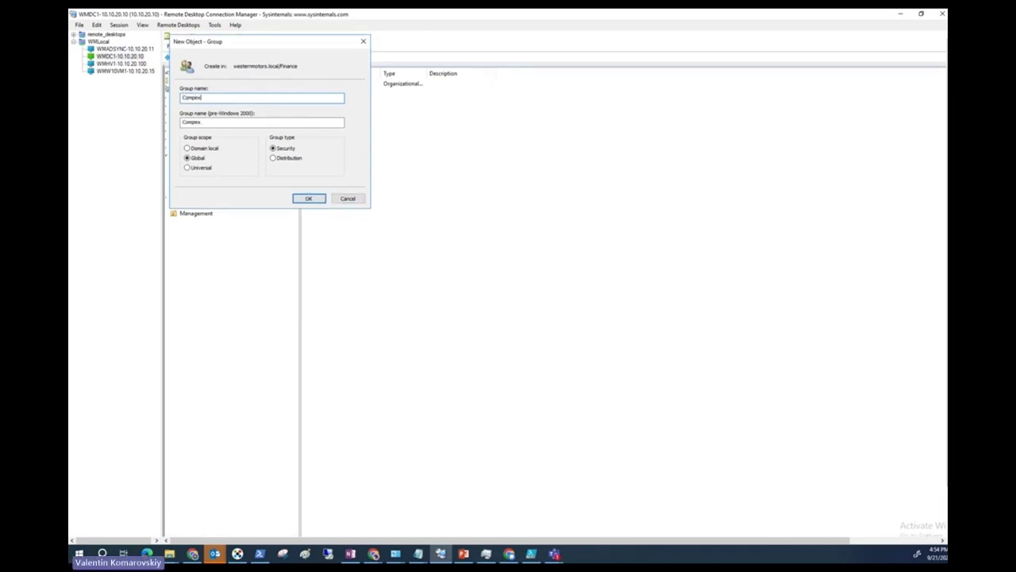
pyautogui.write('Passwords')
pyautogui.click(309, 199)
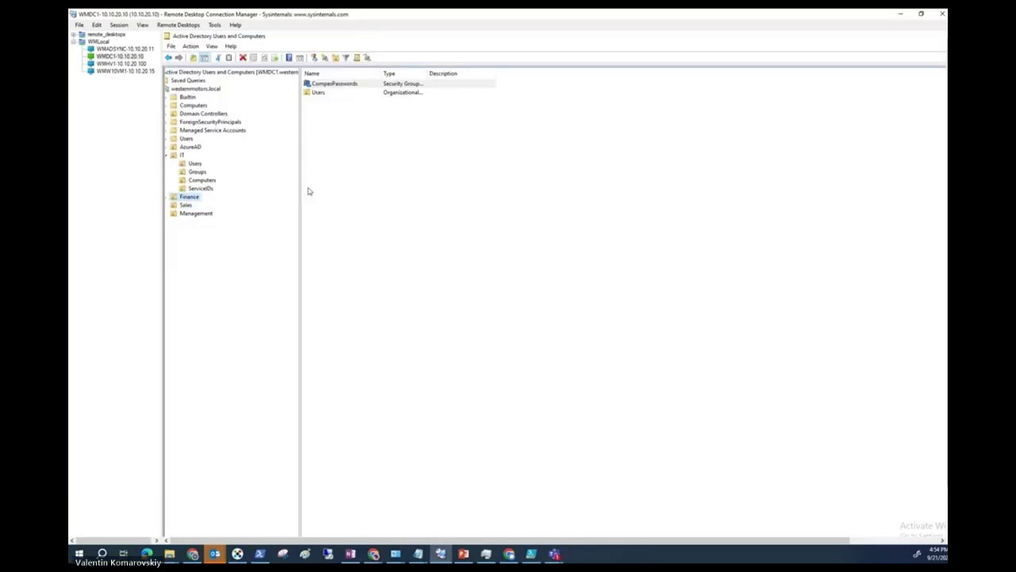
# Browse the Finance Users OU, then return to the Finance OU contents.
pyautogui.click(169, 197)
pyautogui.click(197, 206)
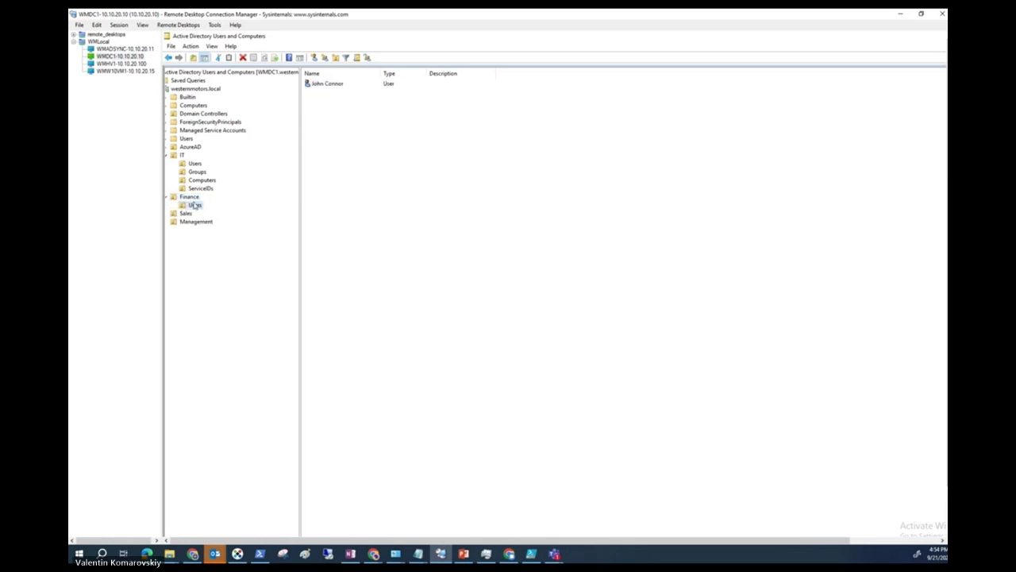
pyautogui.click(189, 197)
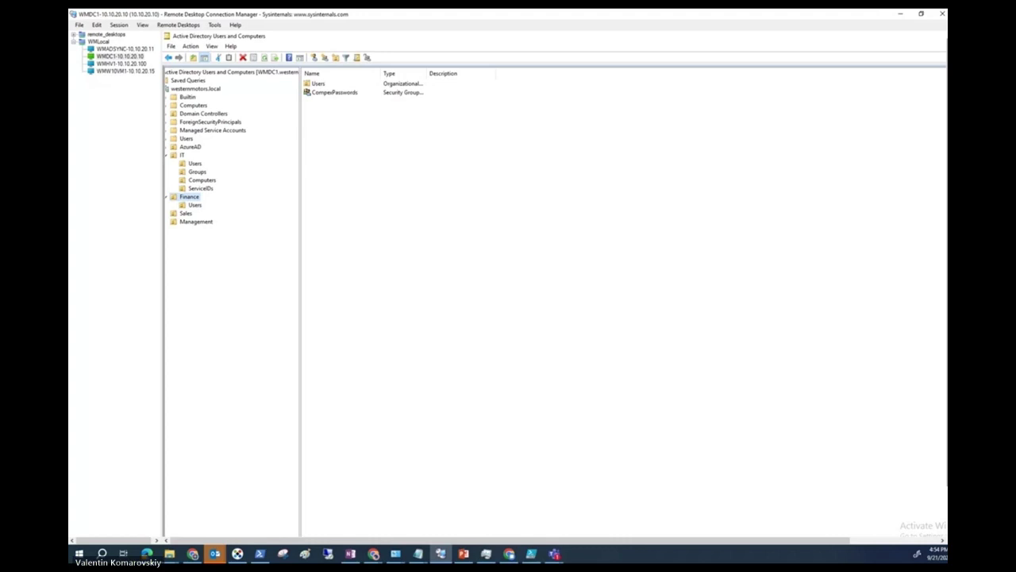
# Add the Finance user, found by name search, to CompexPasswords' Members and apply the change.
pyautogui.doubleClick(333, 46)
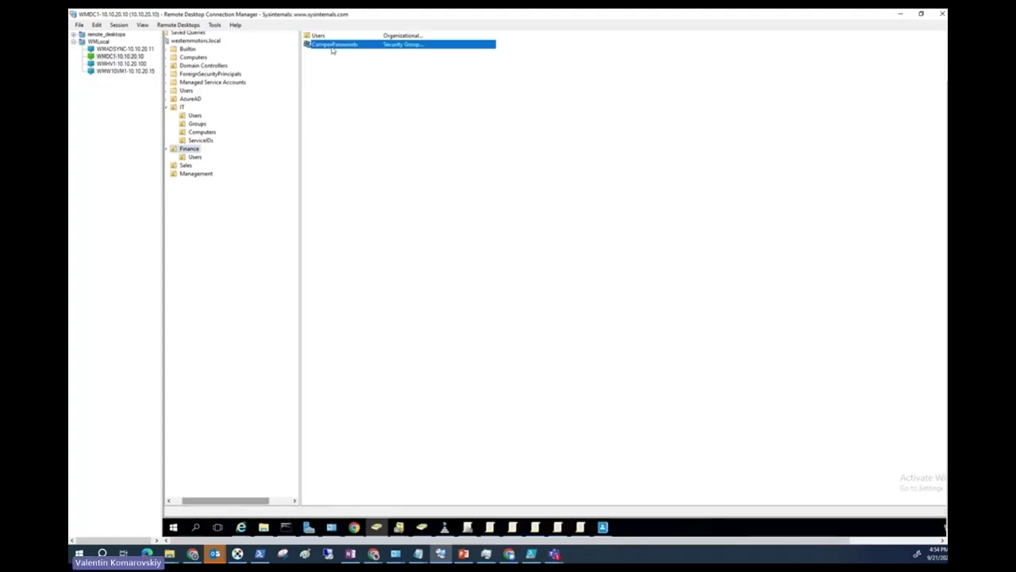
pyautogui.click(549, 147)
pyautogui.click(544, 299)
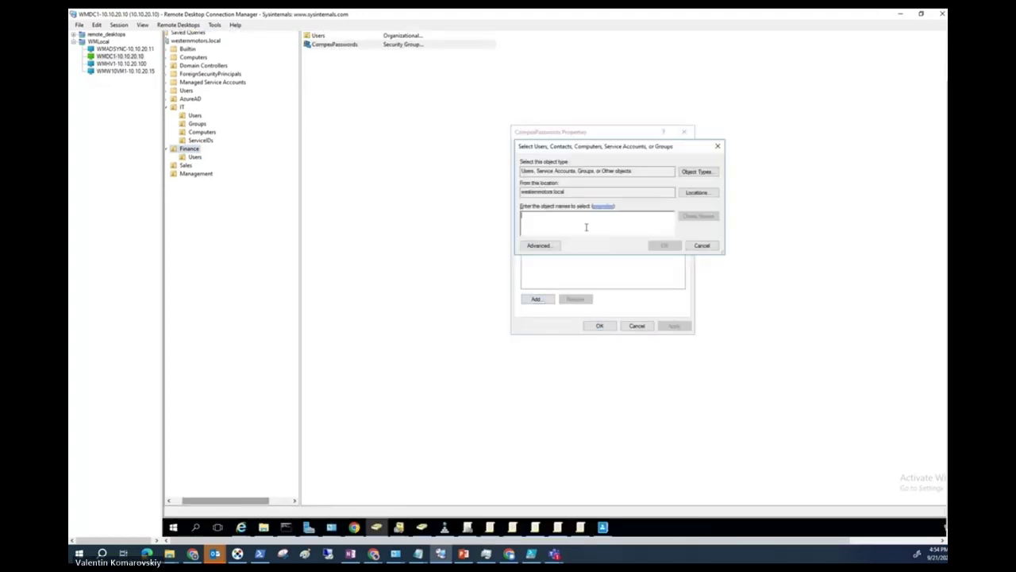
pyautogui.write('john')
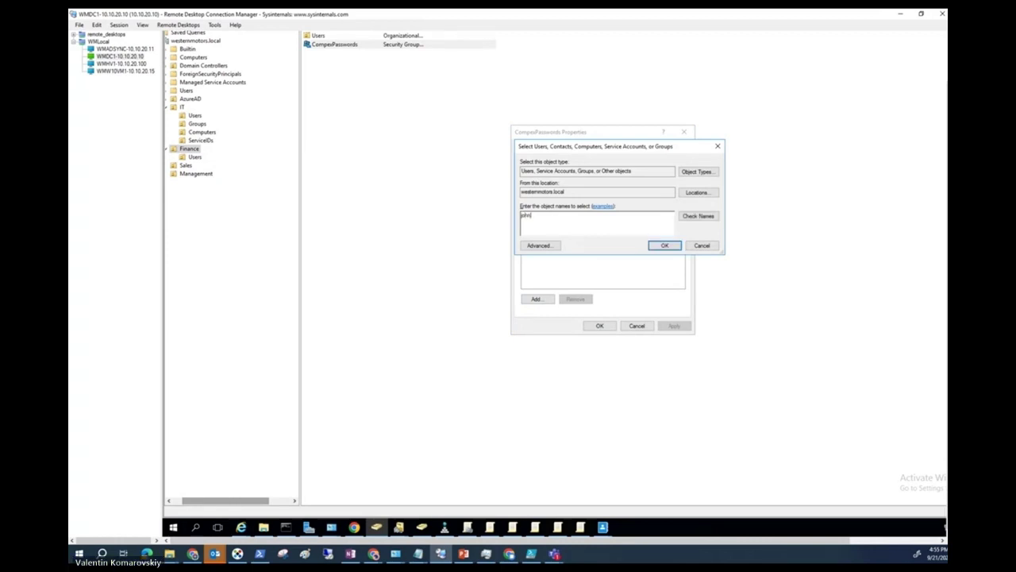
pyautogui.click(699, 216)
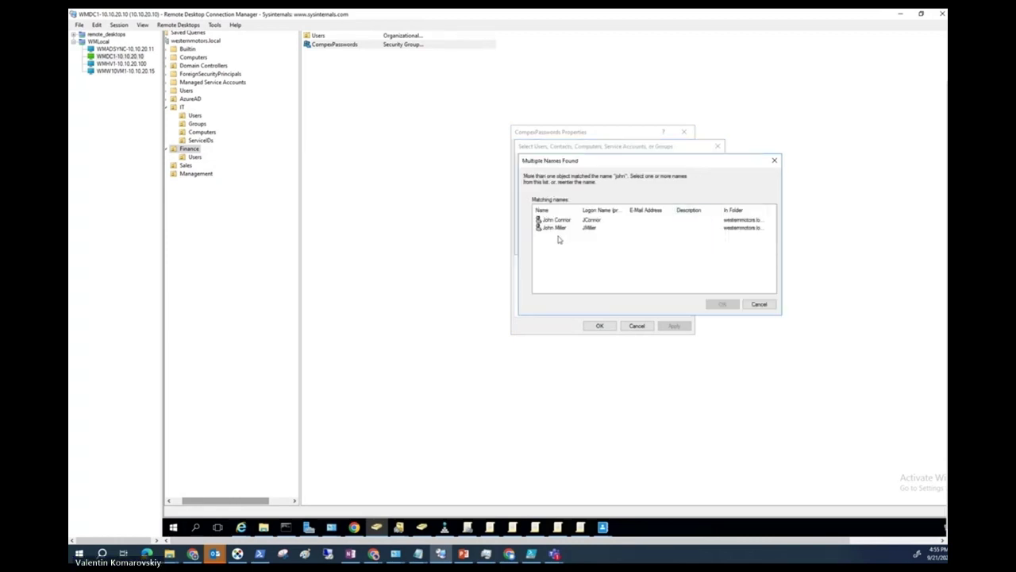
pyautogui.click(557, 220)
pyautogui.click(722, 304)
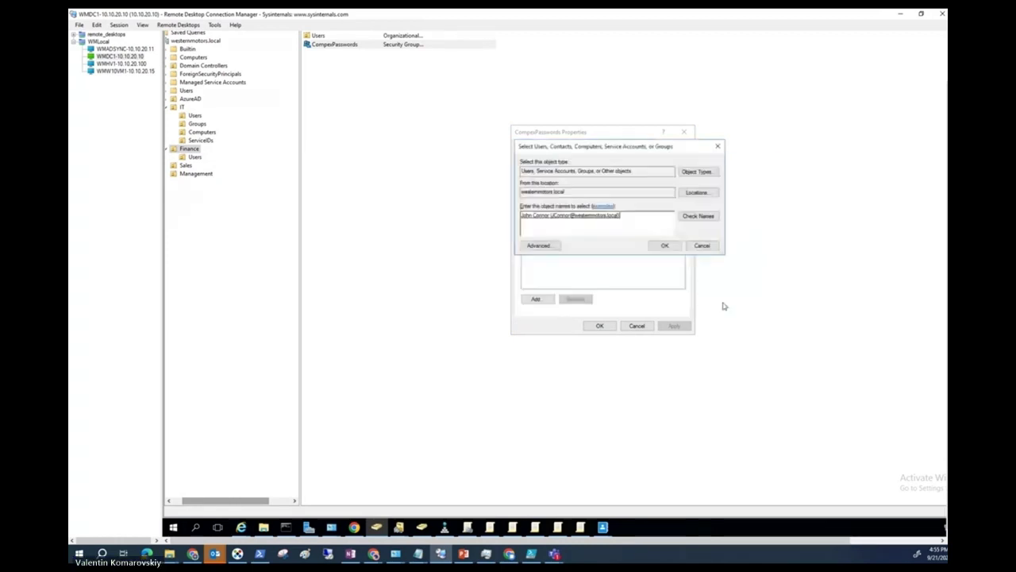
pyautogui.click(663, 243)
pyautogui.click(679, 327)
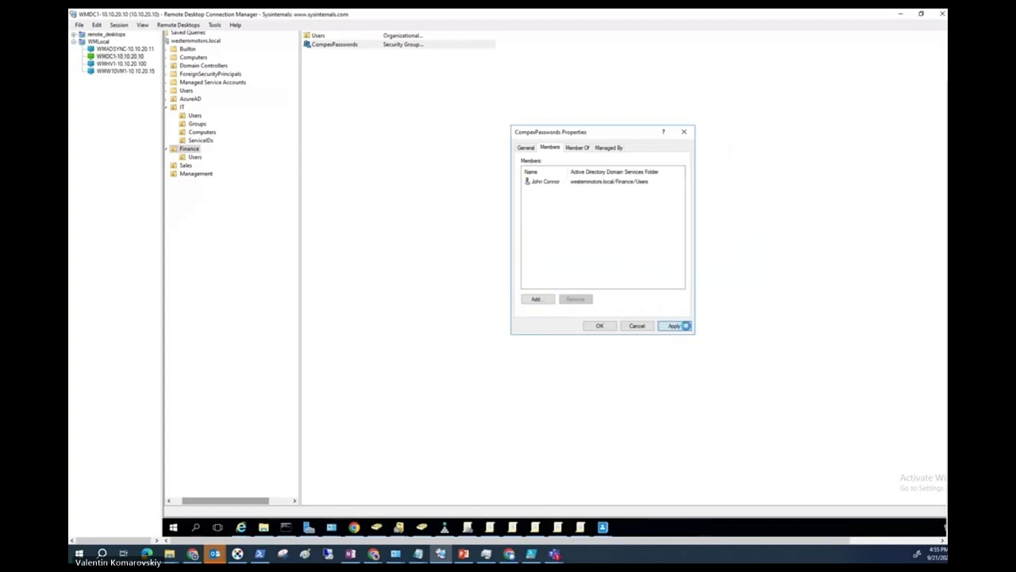
pyautogui.click(600, 326)
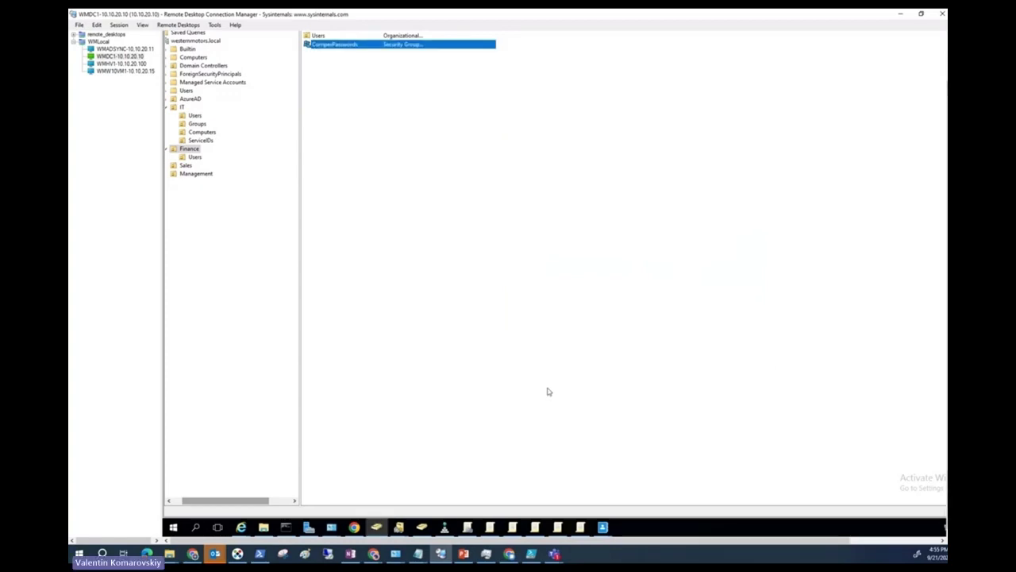
pyautogui.click(604, 527)
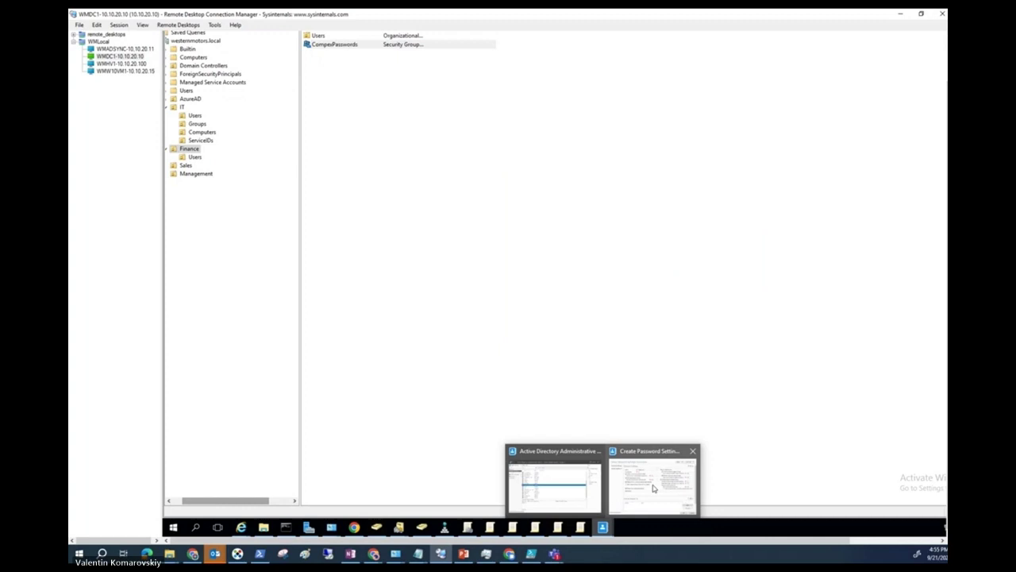
# Apply the Executives password settings to CompexPasswords, correcting the typed 'complex', and save them.
pyautogui.click(653, 484)
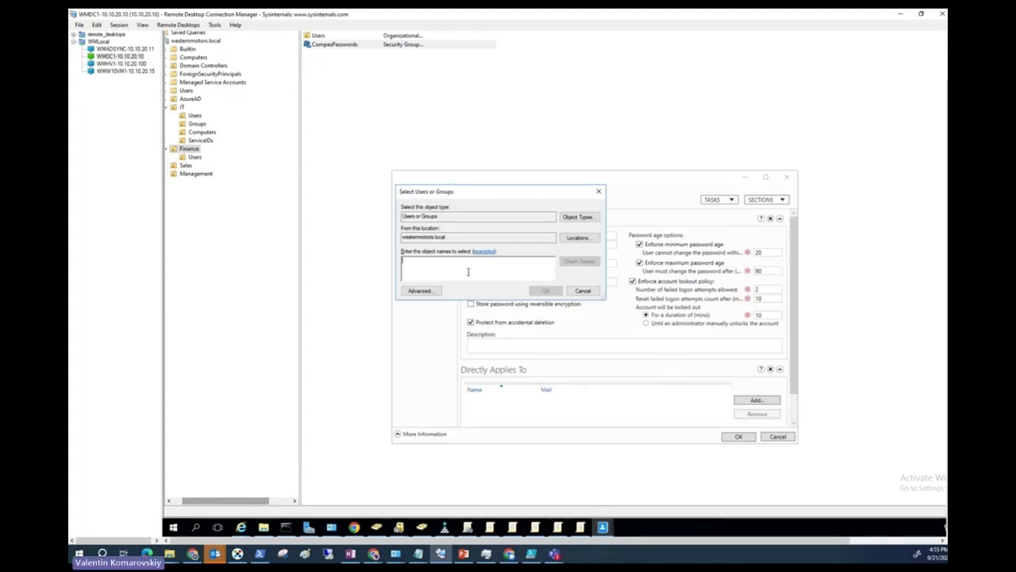
pyautogui.write('co')
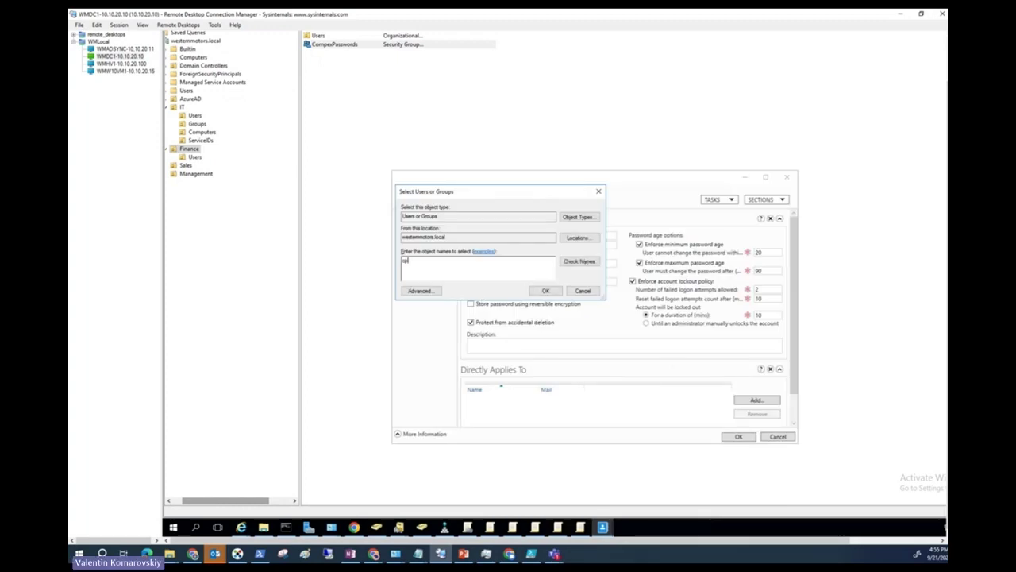
pyautogui.write('mplex')
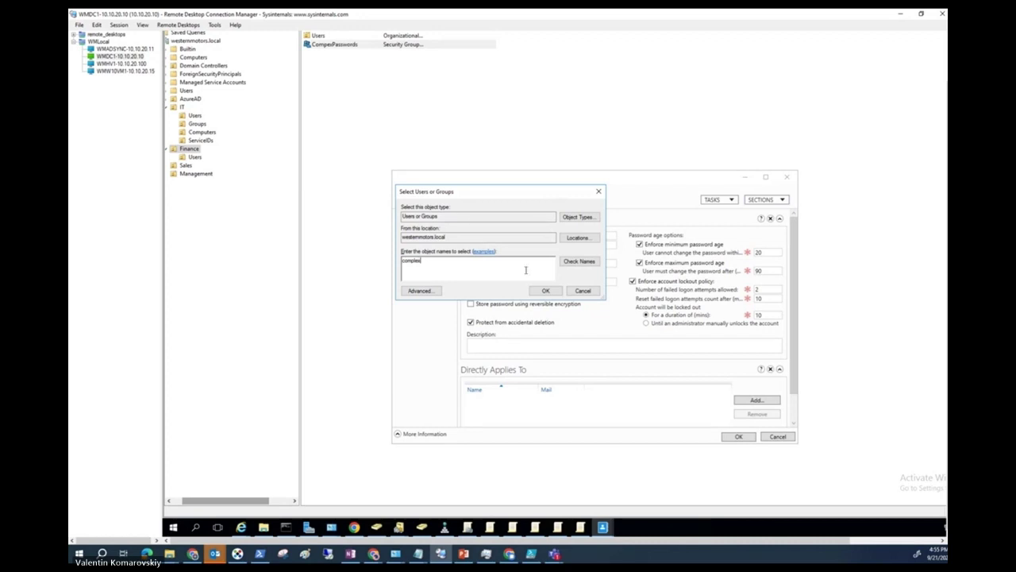
pyautogui.click(576, 261)
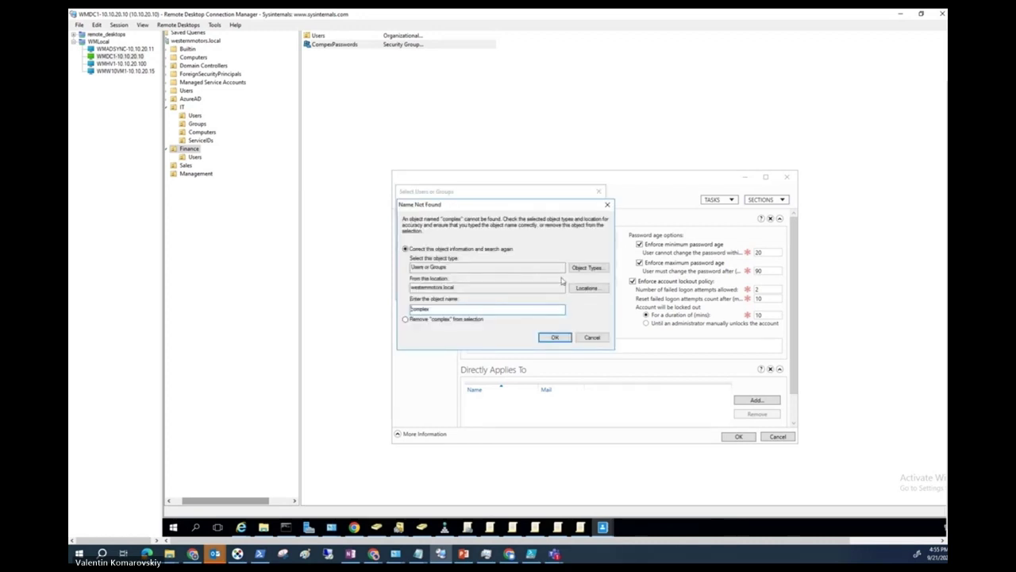
pyautogui.click(471, 310)
pyautogui.click(553, 336)
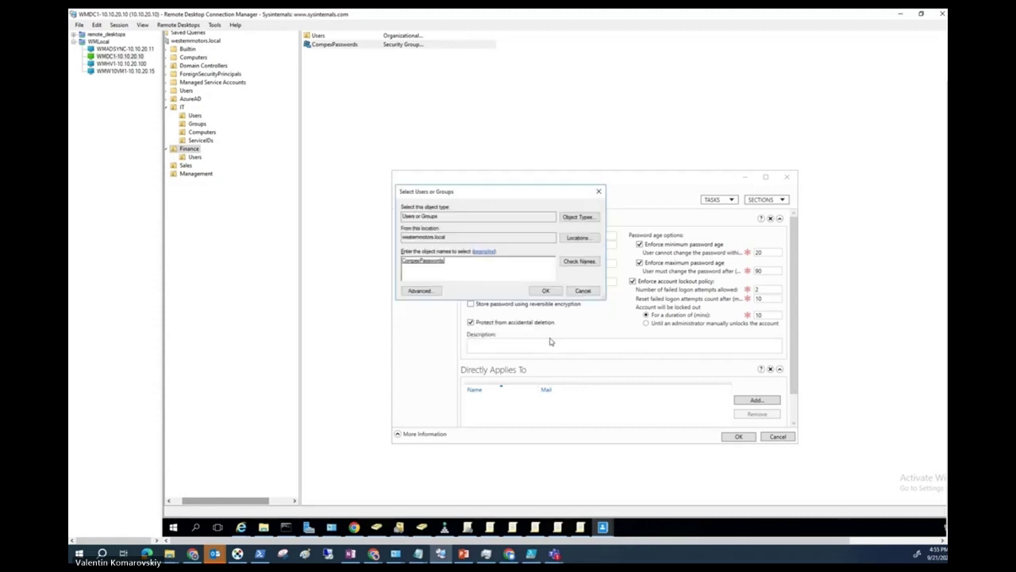
pyautogui.click(545, 291)
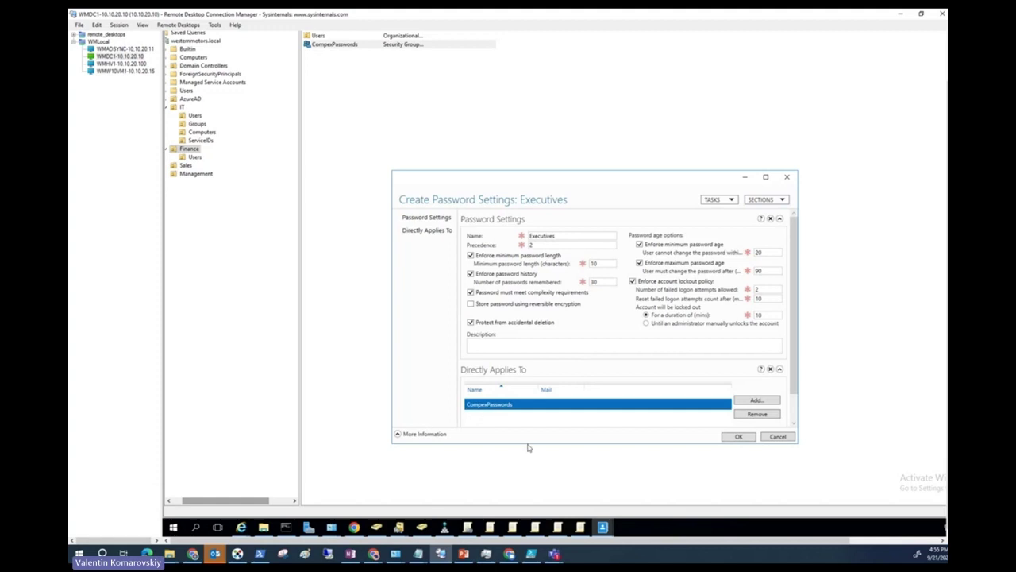
pyautogui.moveTo(793, 374); pyautogui.dragTo(798, 404)
pyautogui.click(738, 436)
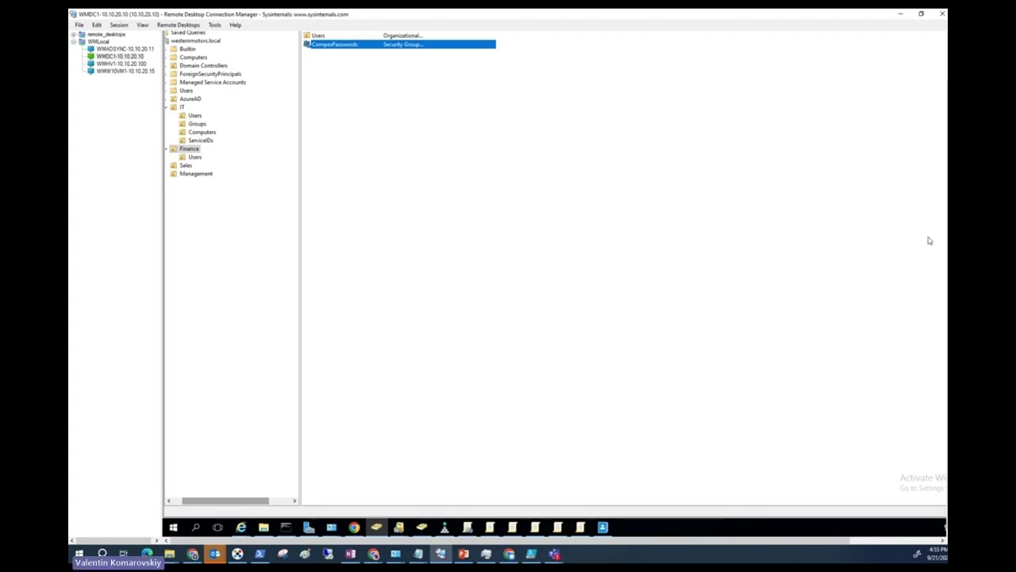
# Review the Executives policy in the Password Settings Container, then close it without changes.
pyautogui.click(605, 526)
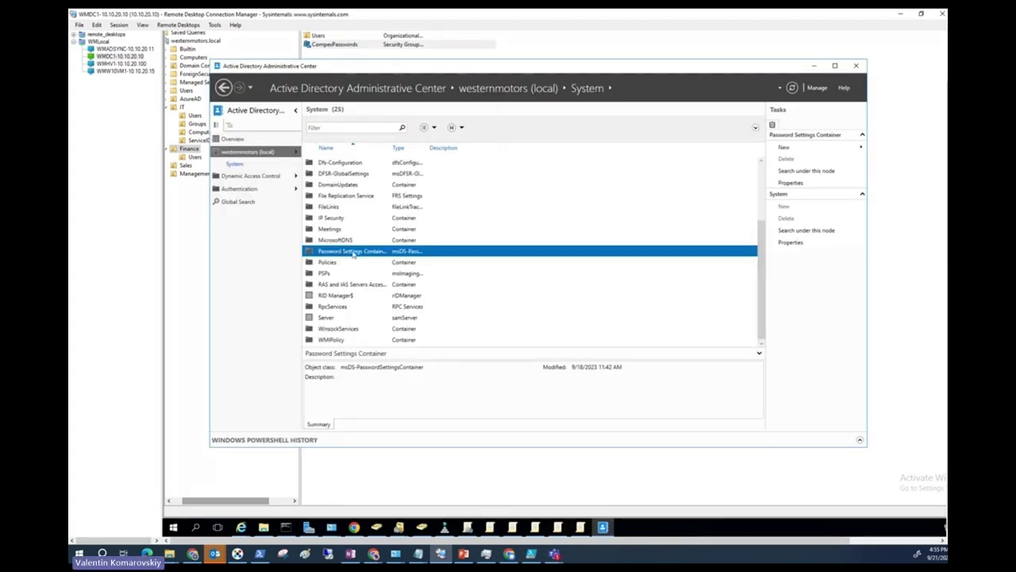
pyautogui.doubleClick(371, 252)
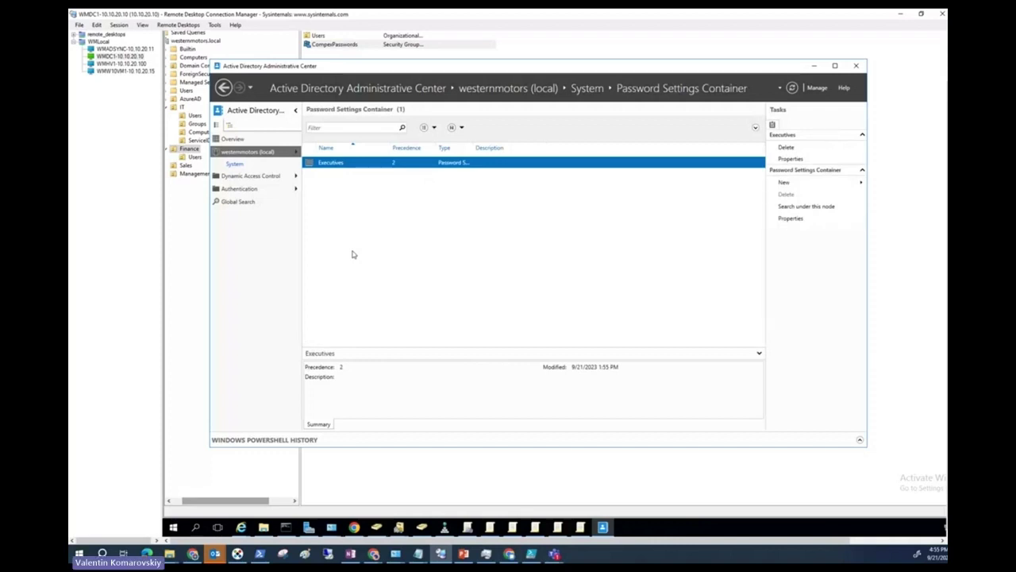
pyautogui.doubleClick(393, 165)
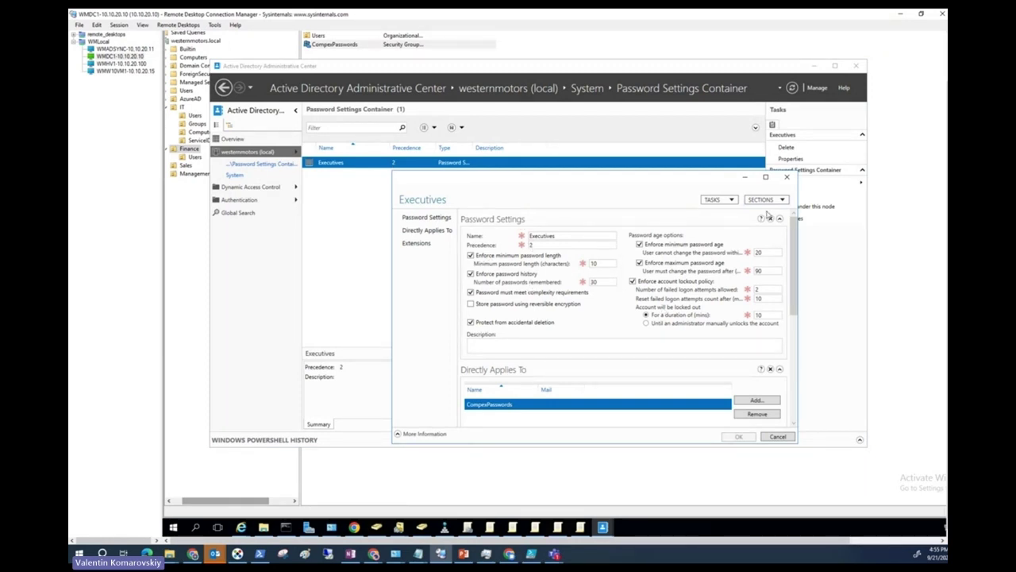
pyautogui.click(788, 177)
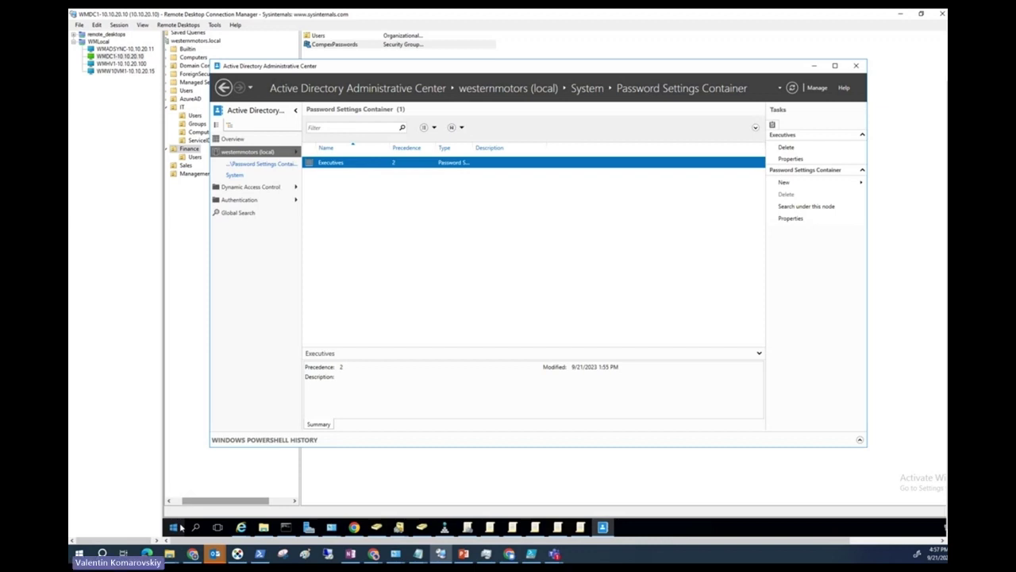
# Search Start for 'adsiedi', then enter adsiedit in the Command Prompt window.
pyautogui.click(173, 528)
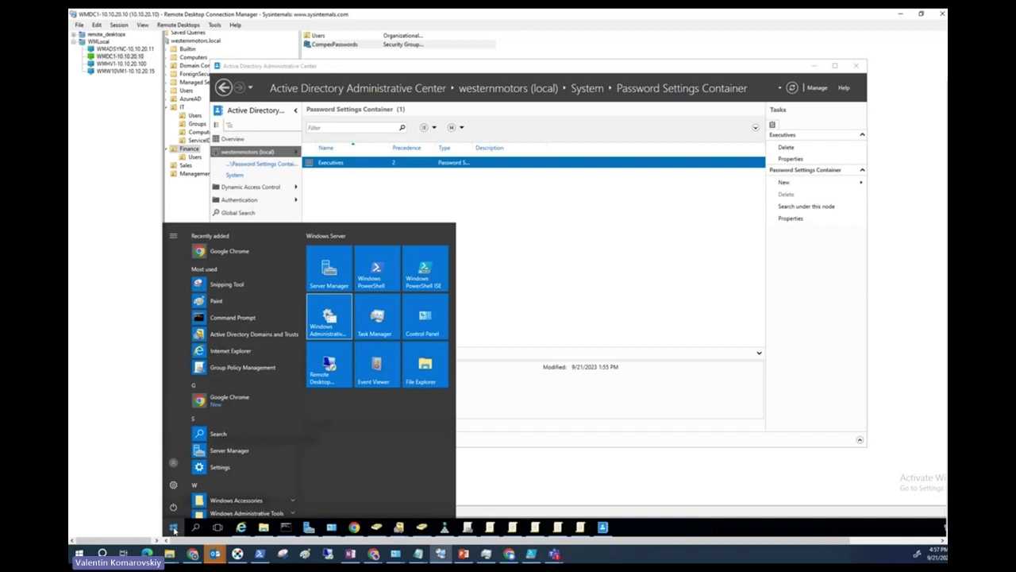
pyautogui.write('adsi')
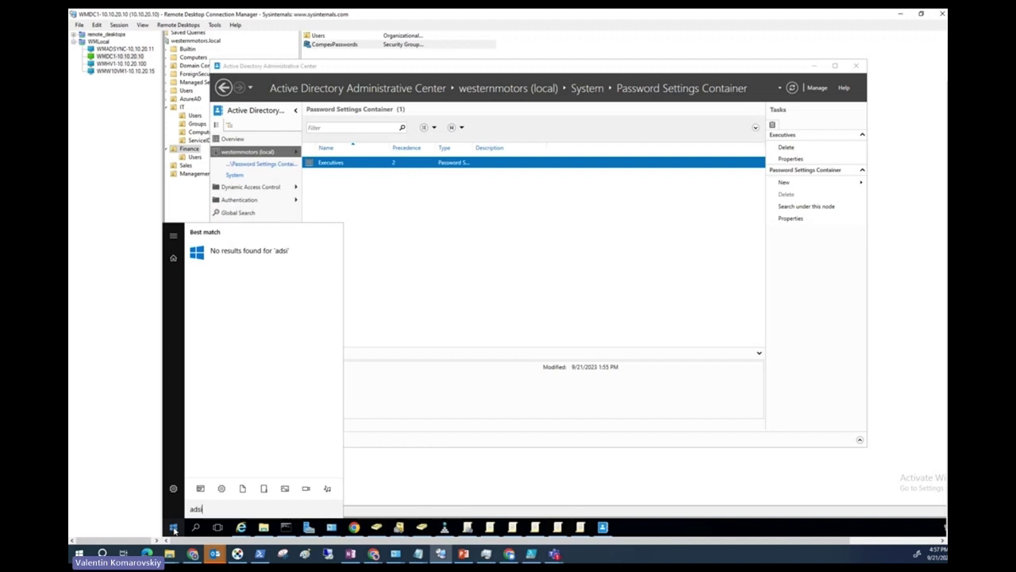
pyautogui.write('edit')
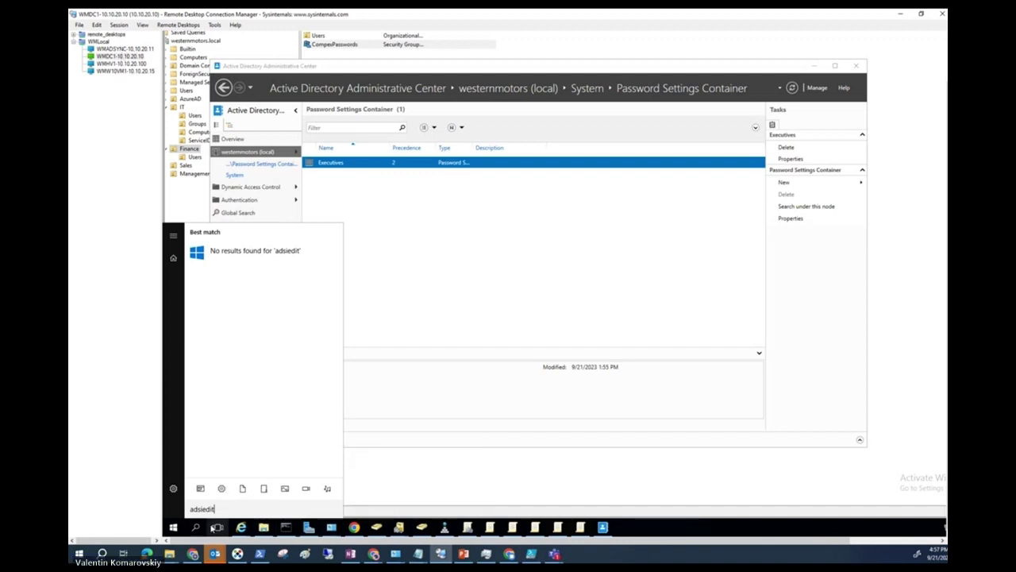
pyautogui.click(285, 526)
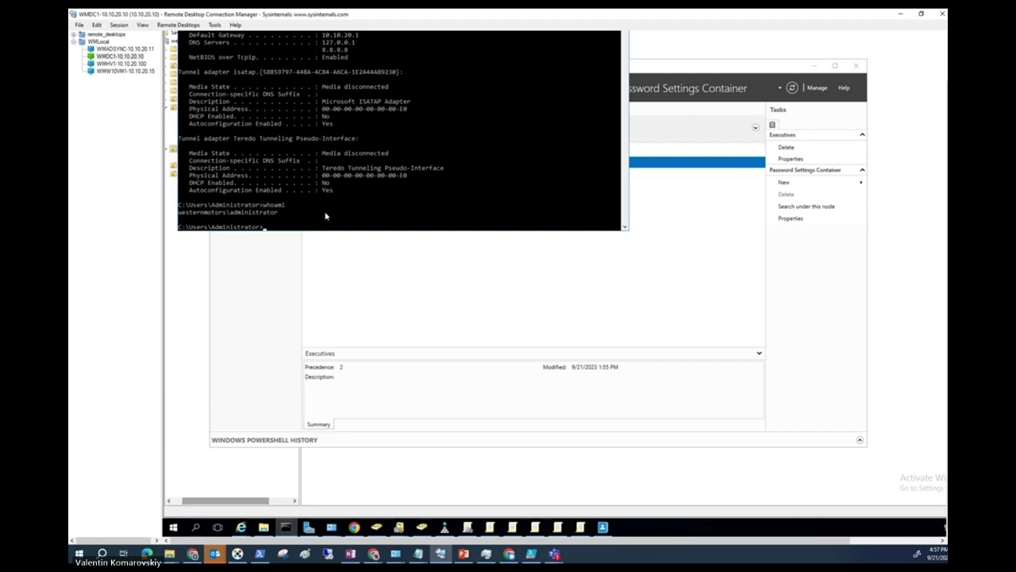
pyautogui.write('adsiedit.msc')
# Launch ADSI Edit and connect it to the Default naming context.
pyautogui.press('Return')
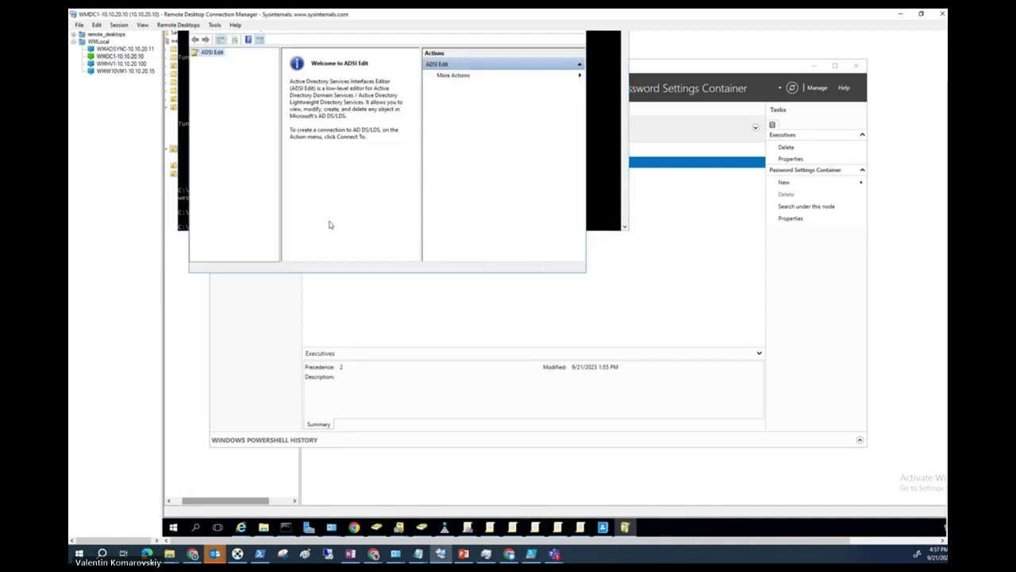
pyautogui.scroll(1, 945, 154)
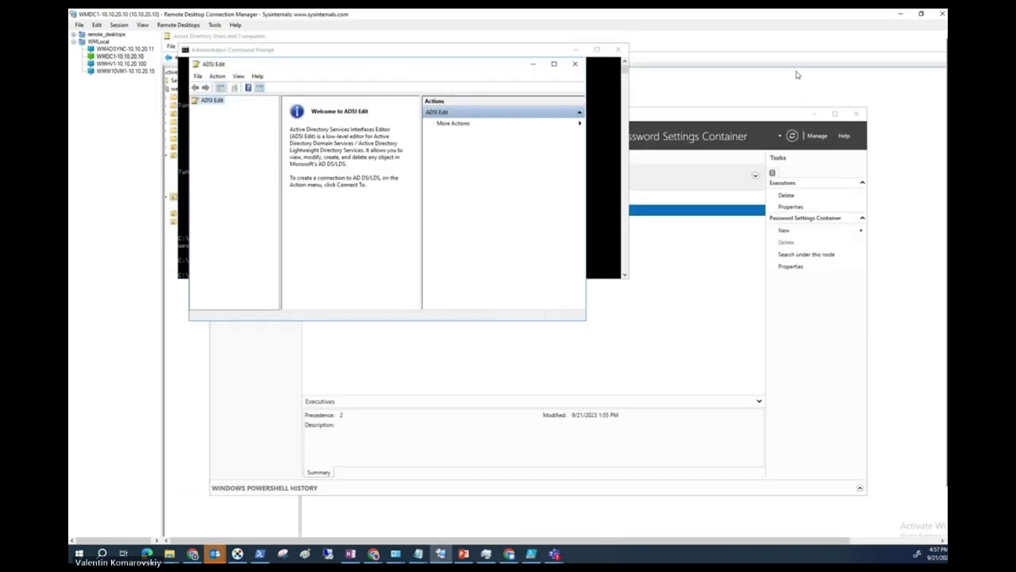
pyautogui.moveTo(454, 68); pyautogui.dragTo(485, 79)
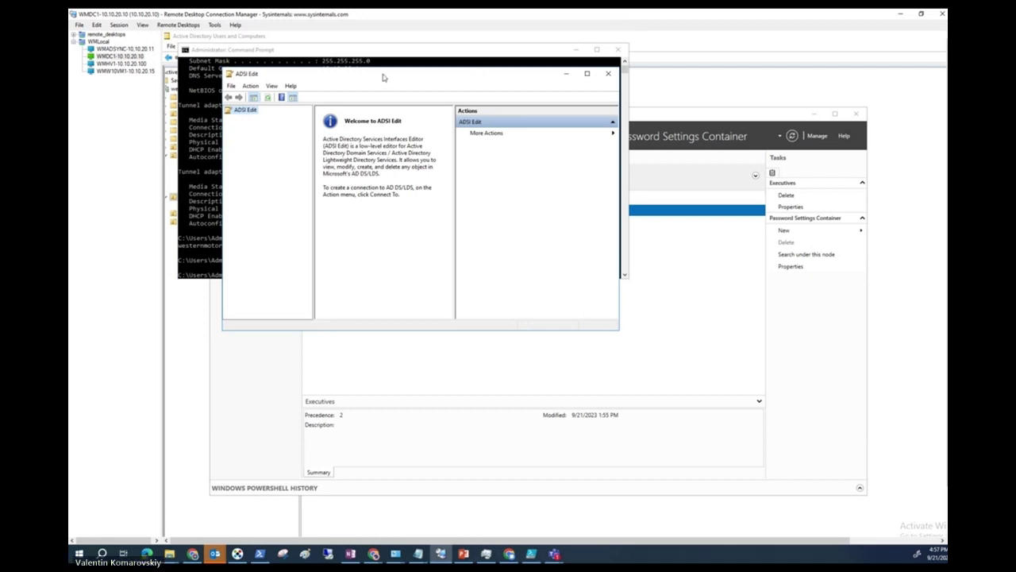
pyautogui.rightClick(243, 114)
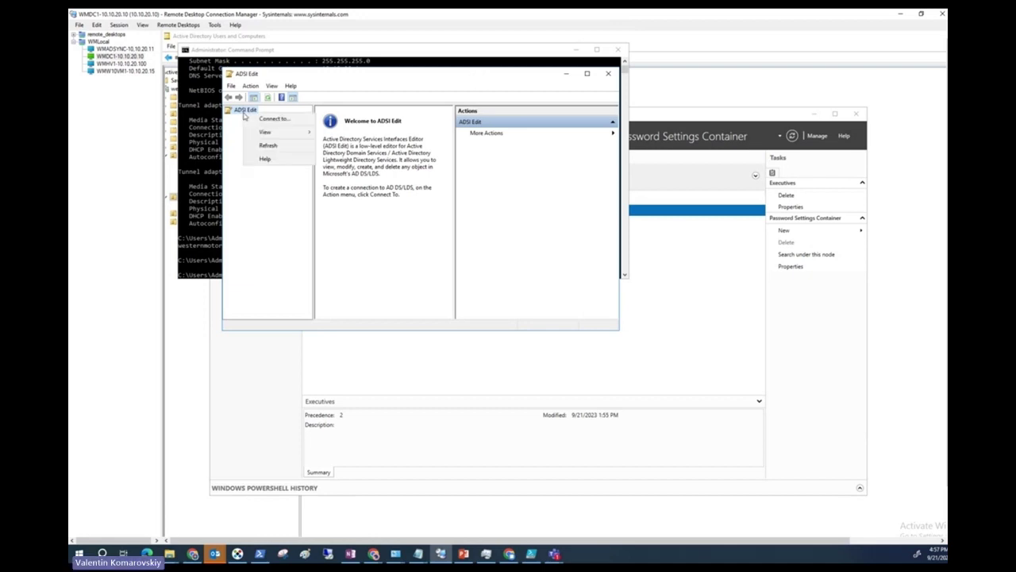
pyautogui.click(287, 119)
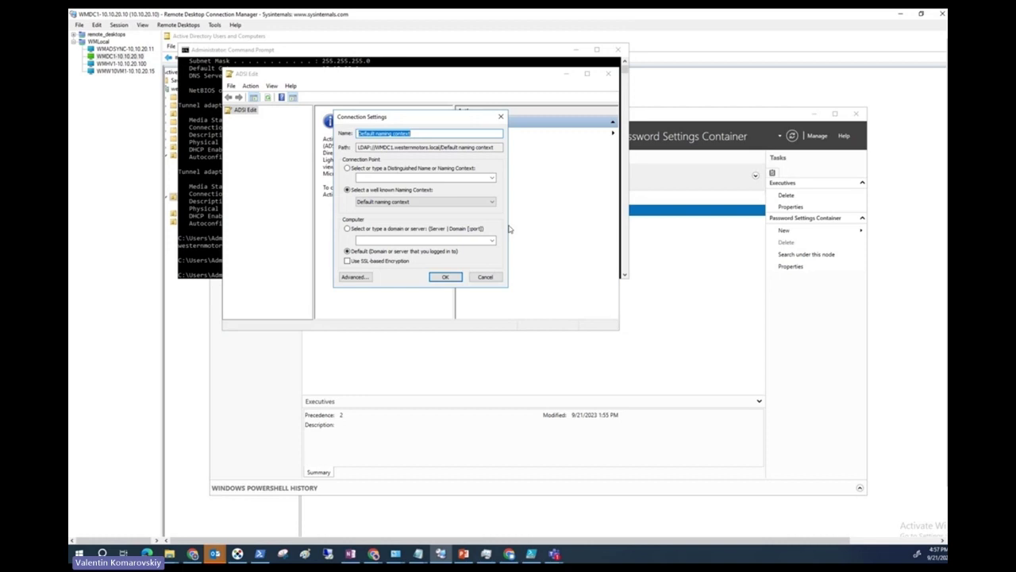
pyautogui.click(425, 202)
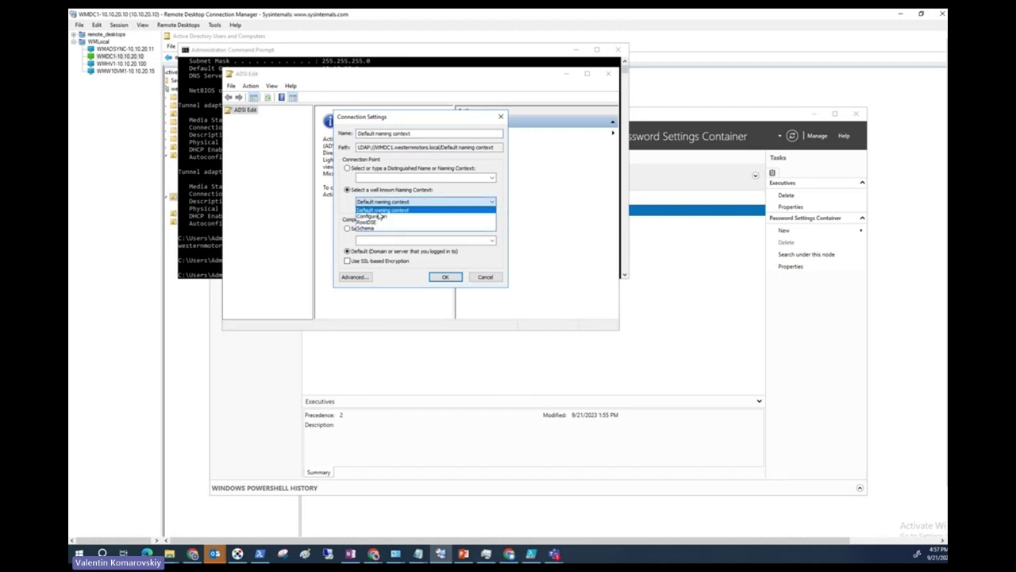
pyautogui.click(410, 201)
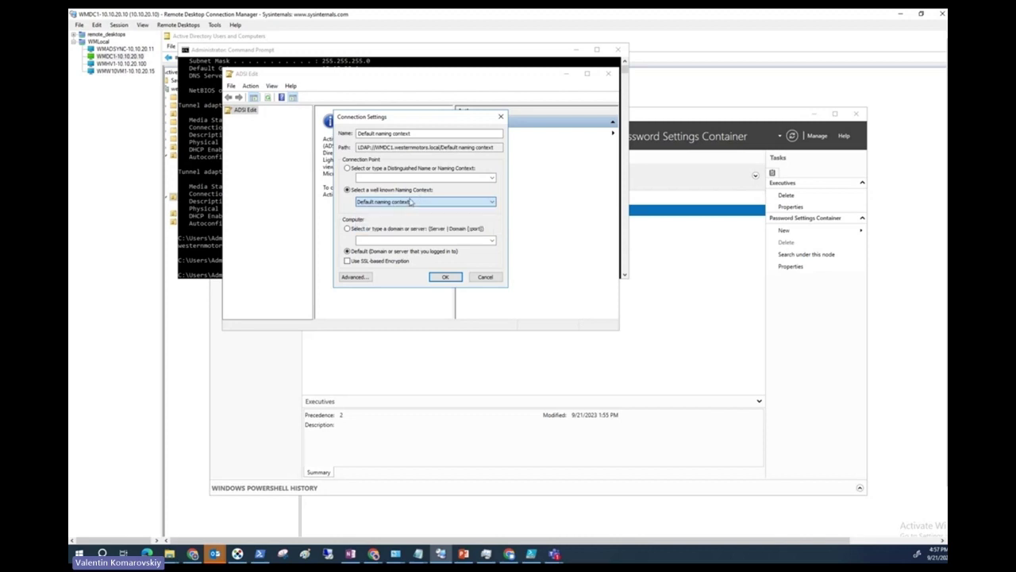
pyautogui.click(446, 276)
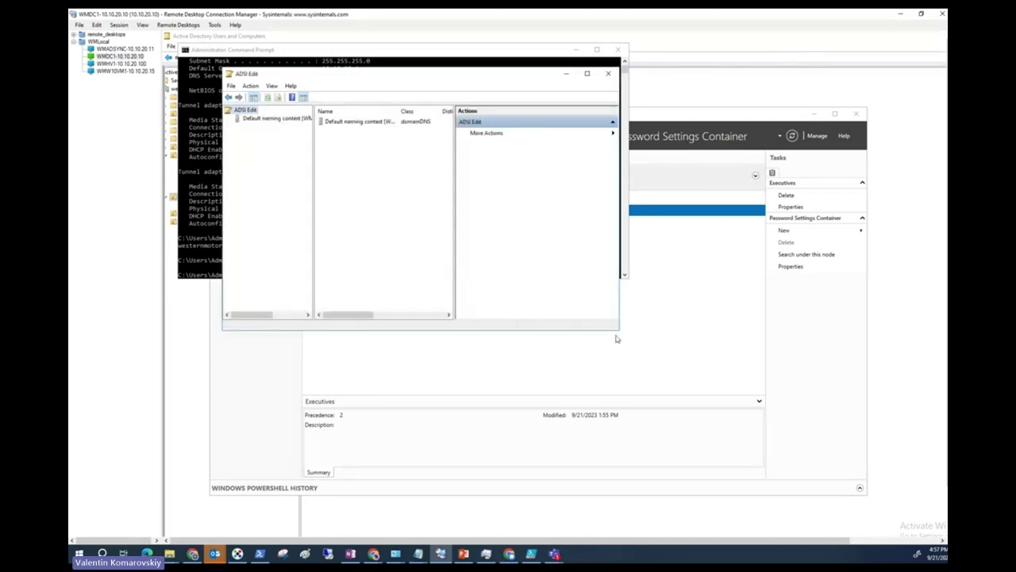
# Expand DC=westernmotors,DC=local and open OU=Finance, then OU=Users.
pyautogui.moveTo(617, 330); pyautogui.dragTo(861, 487)
pyautogui.click(284, 119)
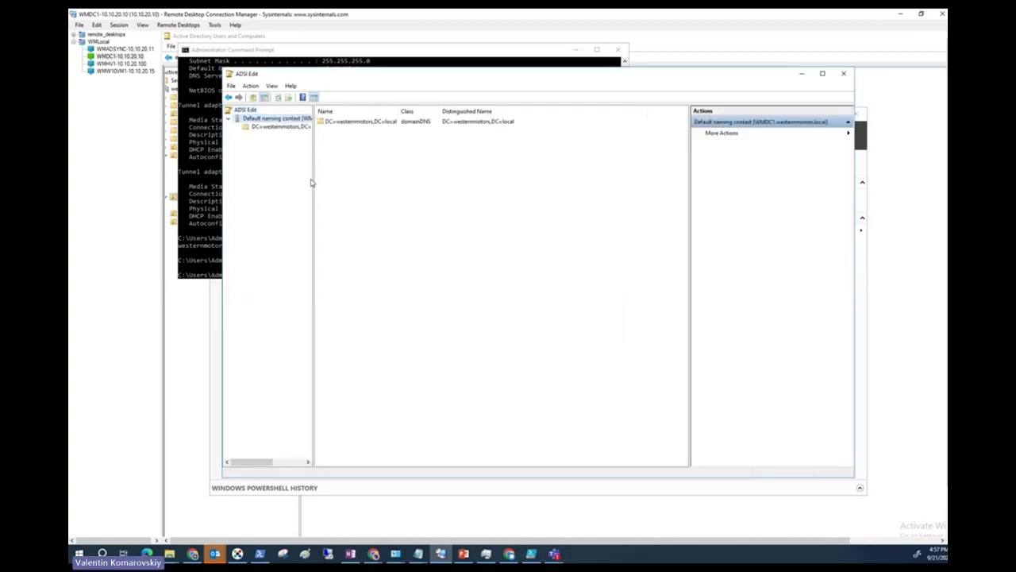
pyautogui.moveTo(313, 182); pyautogui.dragTo(339, 186)
pyautogui.click(293, 128)
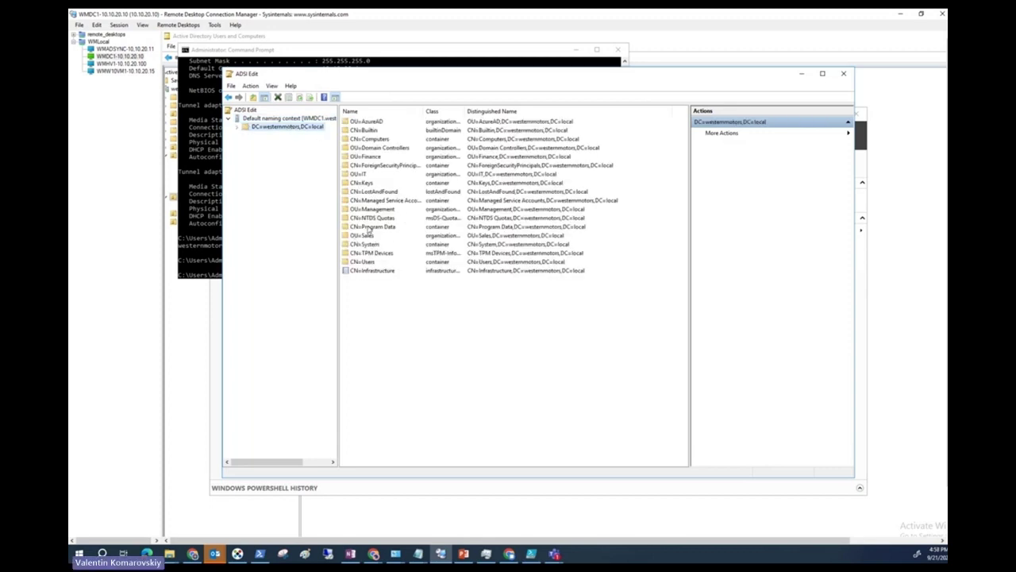
pyautogui.doubleClick(369, 157)
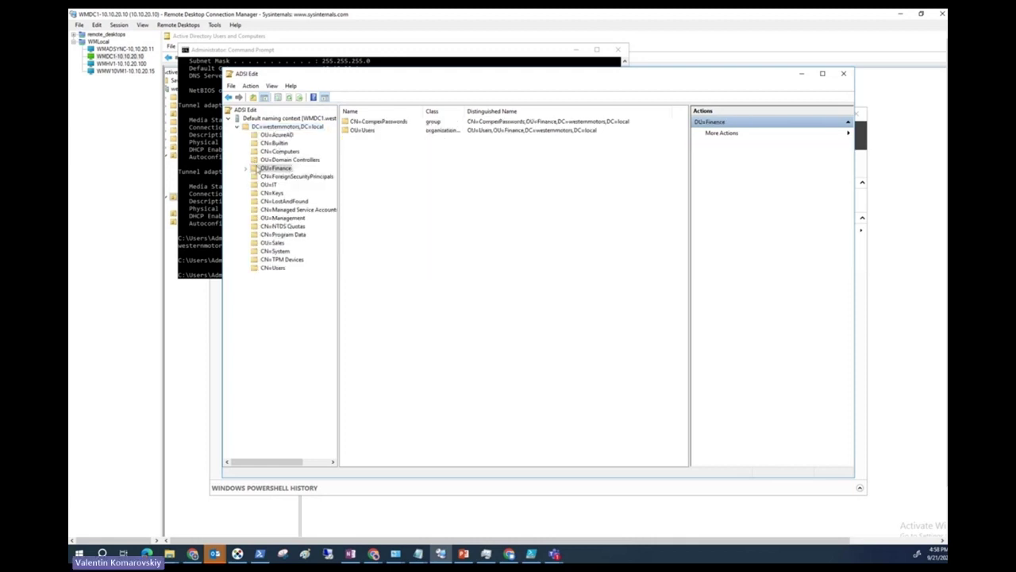
pyautogui.doubleClick(365, 132)
# Open the Finance user's Properties and browse its attribute list up to the Filter options.
pyautogui.click(368, 127)
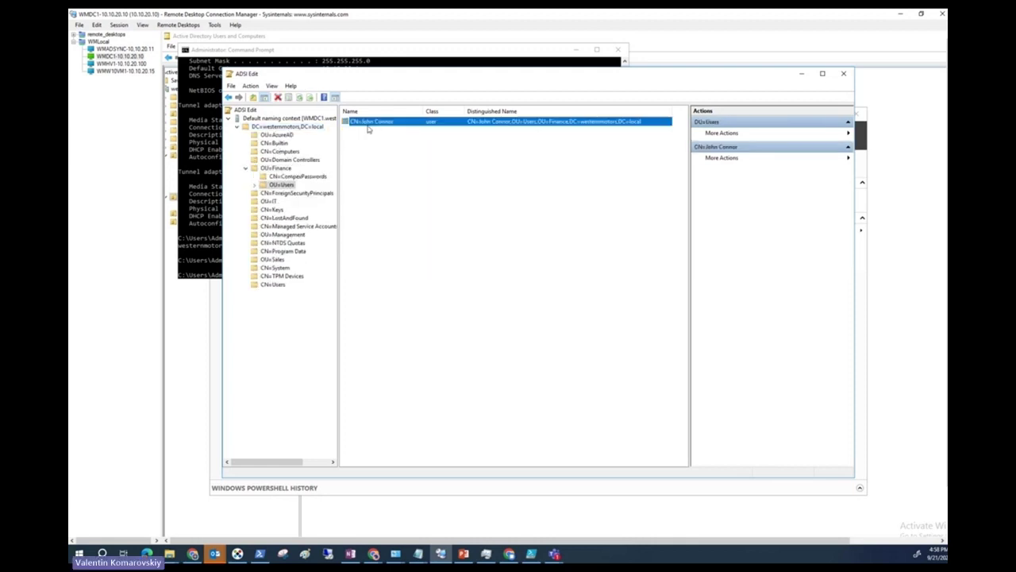
pyautogui.rightClick(370, 127)
pyautogui.click(421, 203)
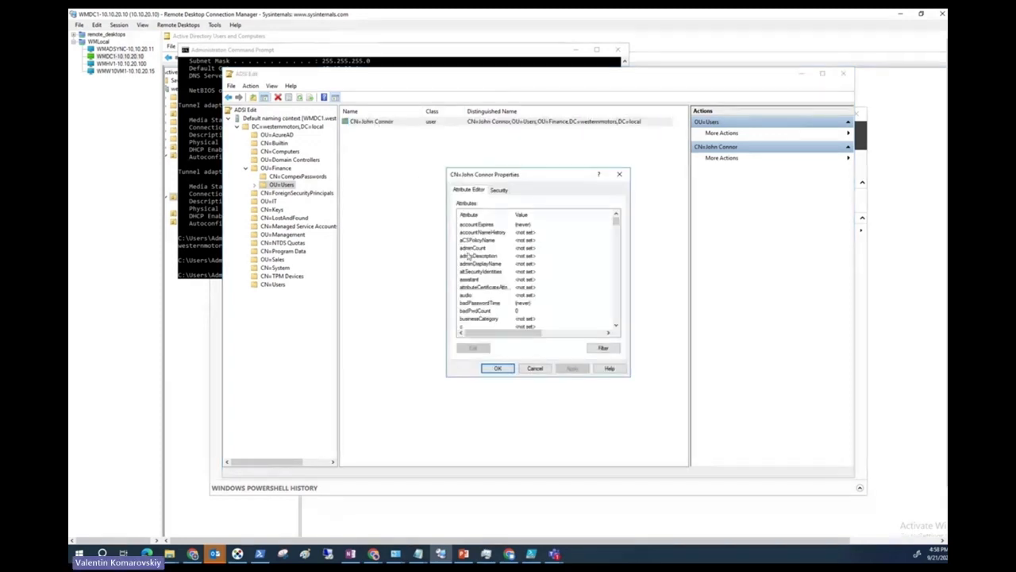
pyautogui.scroll(-10, 484, 270)
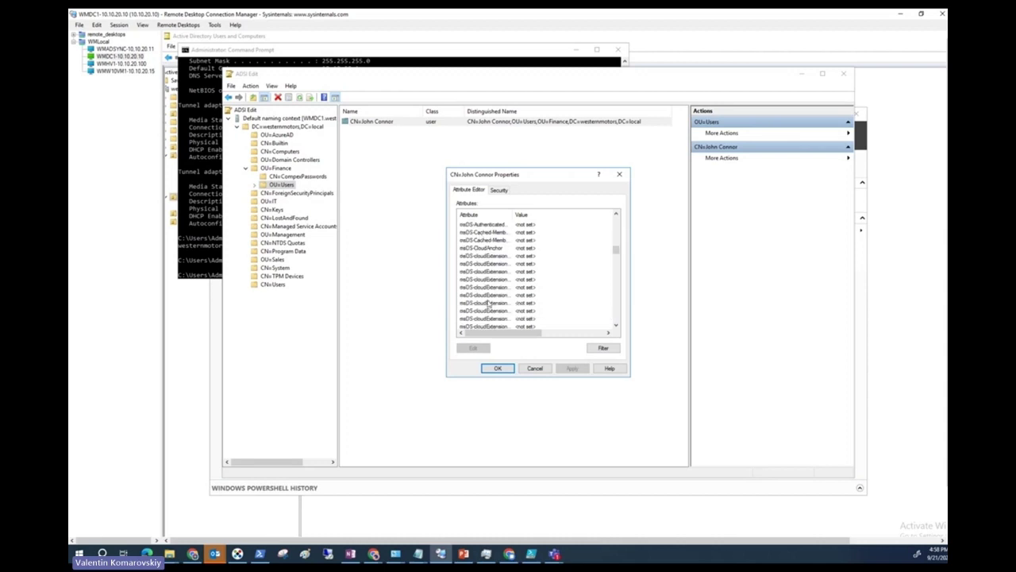
pyautogui.moveTo(616, 251); pyautogui.dragTo(613, 221)
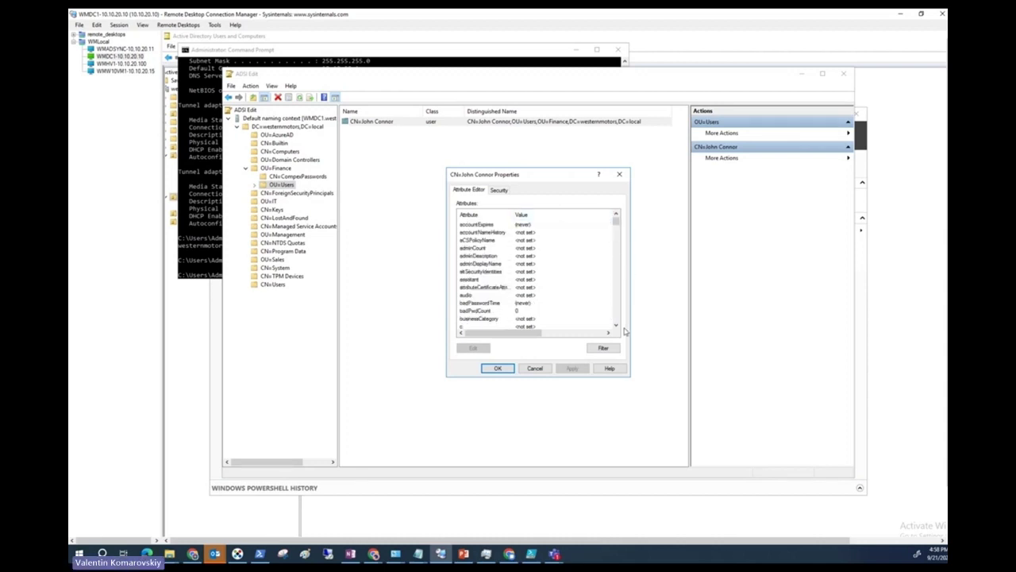
pyautogui.click(602, 348)
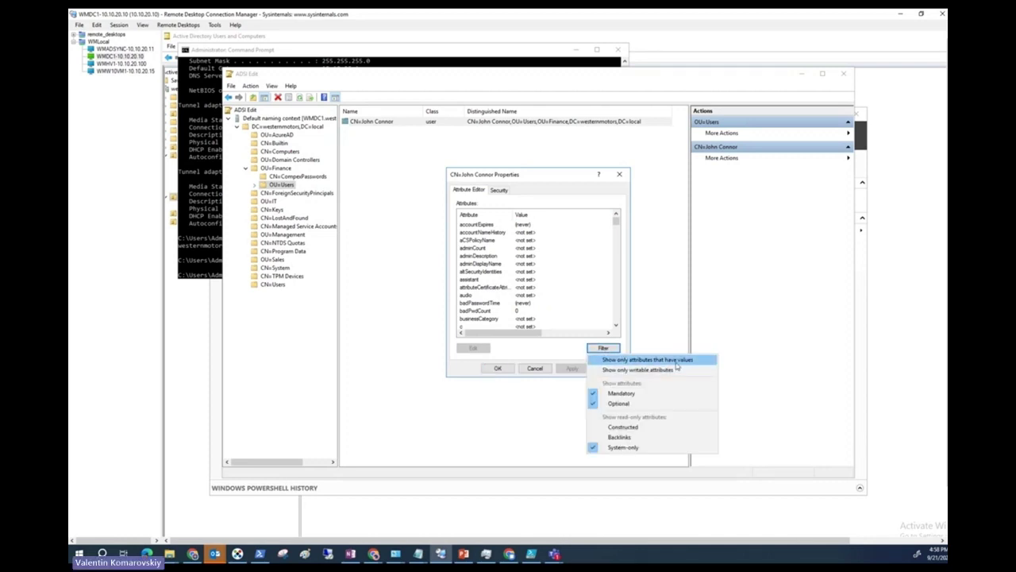
# Show only valued attributes and inspect whenChanged, replPropertyMetaData, pwdLastSet and uSNCreated.
pyautogui.click(675, 361)
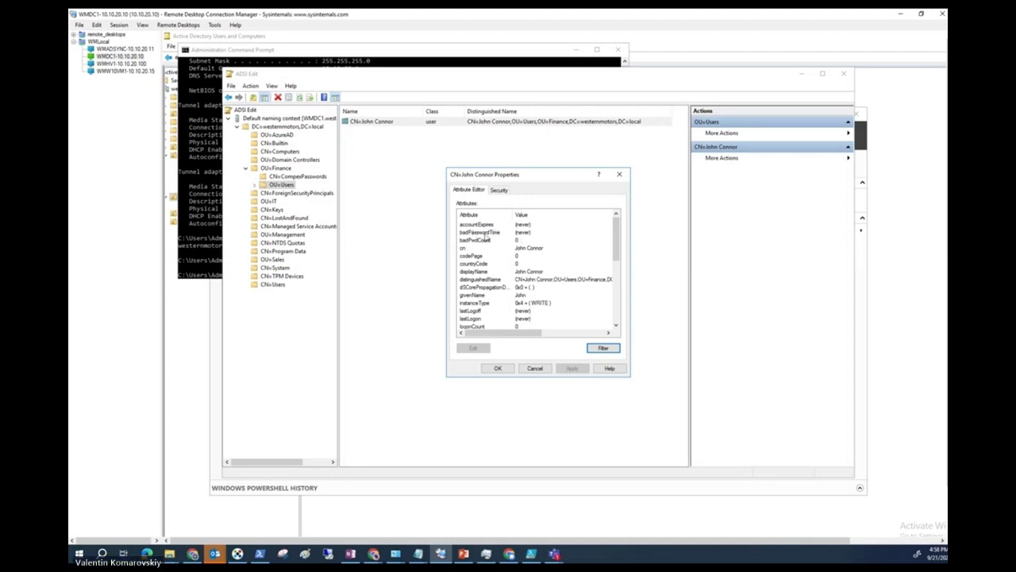
pyautogui.moveTo(618, 230); pyautogui.dragTo(616, 298)
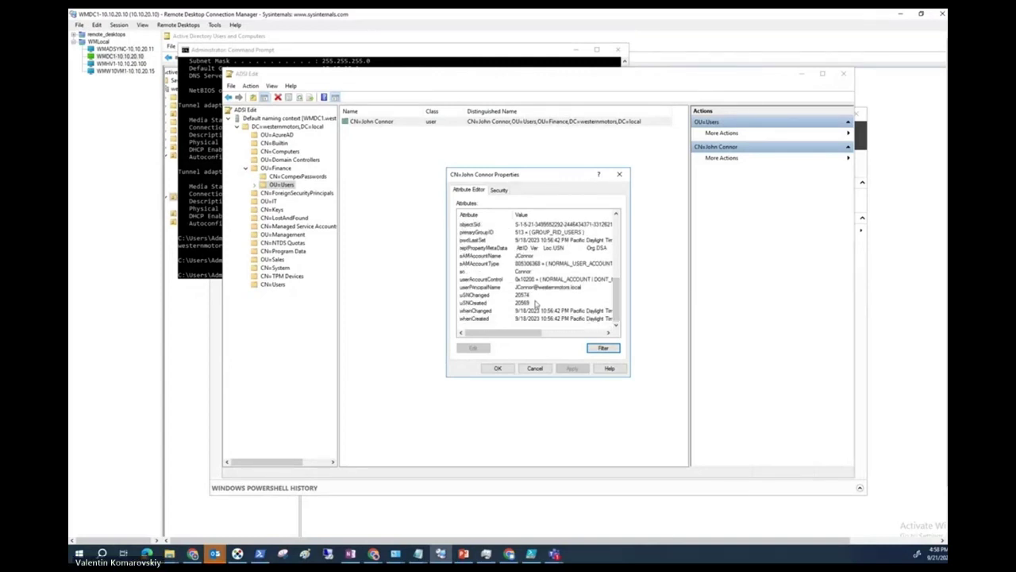
pyautogui.click(481, 311)
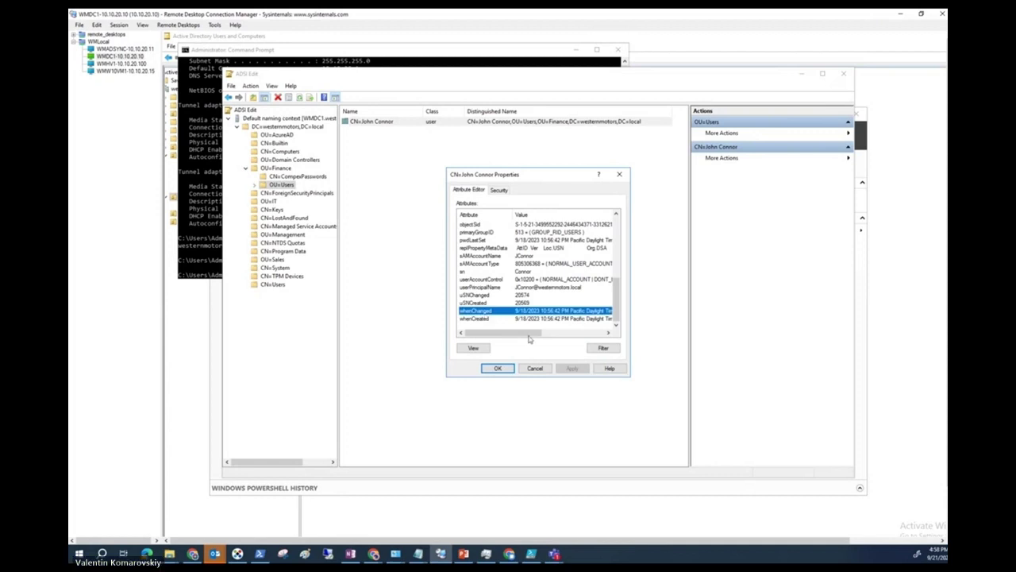
pyautogui.moveTo(502, 333); pyautogui.dragTo(501, 338)
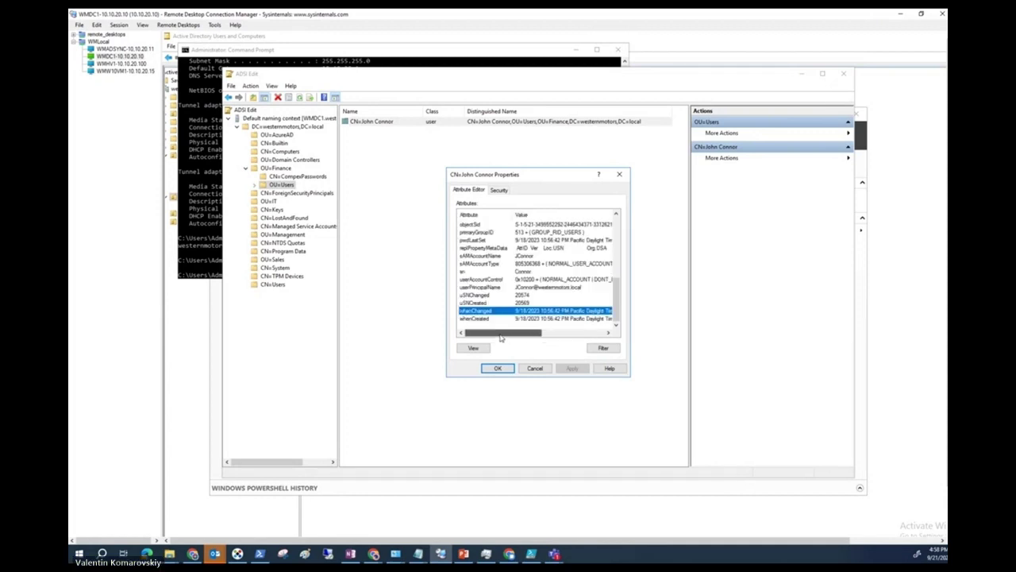
pyautogui.click(485, 249)
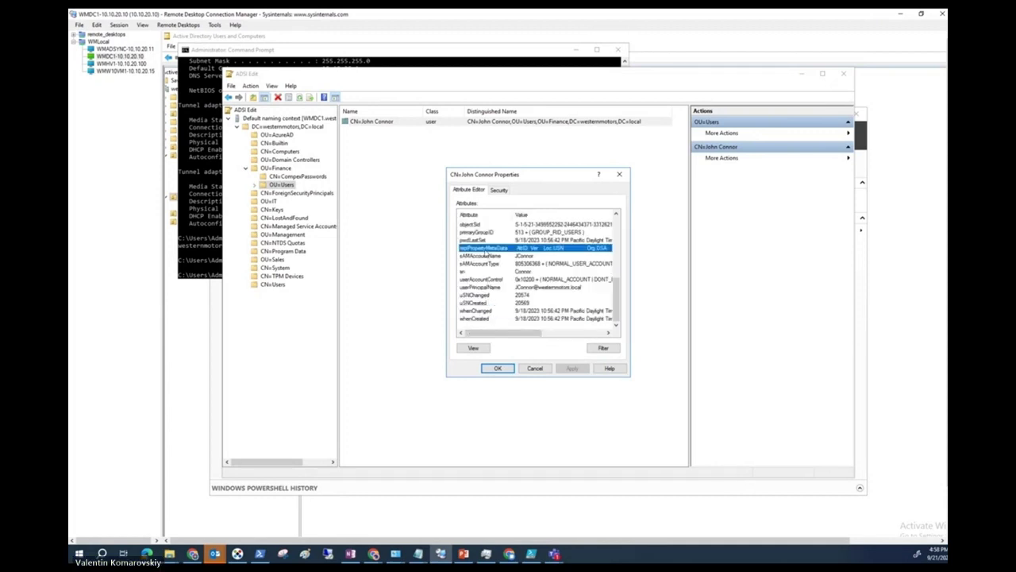
pyautogui.scroll(1, 485, 257)
pyautogui.click(473, 263)
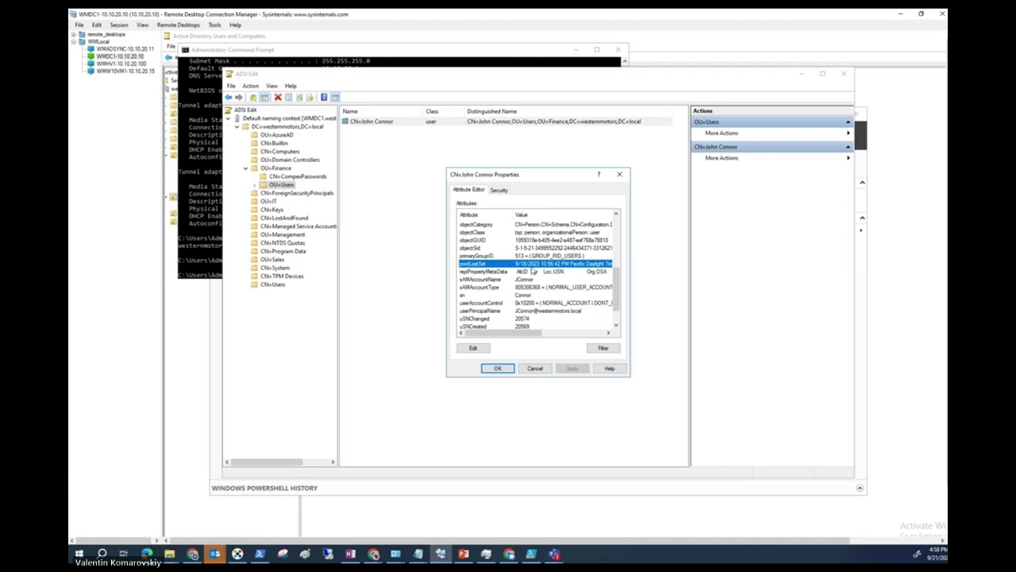
pyautogui.click(536, 327)
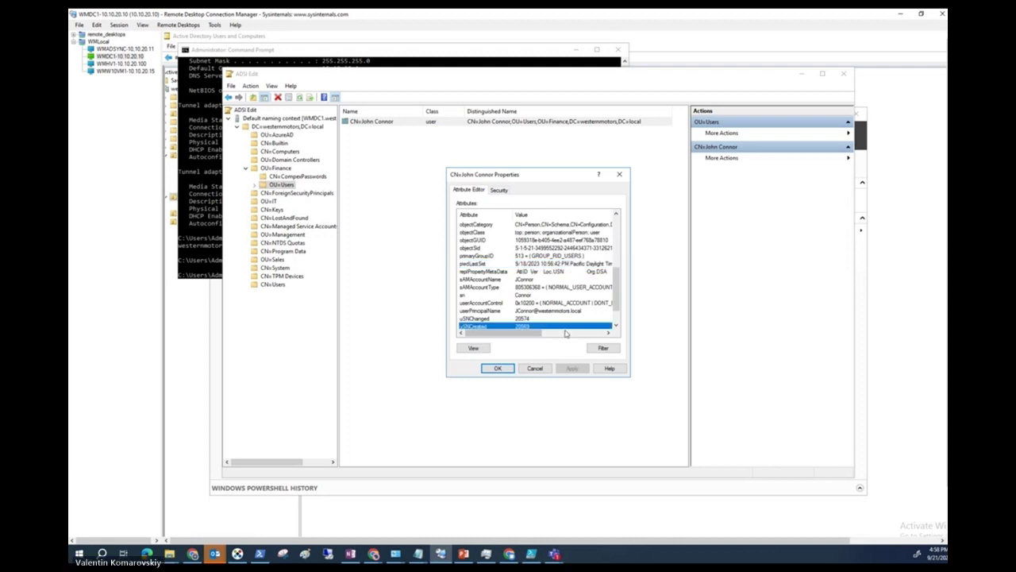
pyautogui.click(509, 257)
# Review pwdLastSet (9/18/2023 10:56:42 PM) and userAccountControl (0x10200) in the attribute list.
pyautogui.scroll(1, 509, 256)
pyautogui.scroll(1, 508, 256)
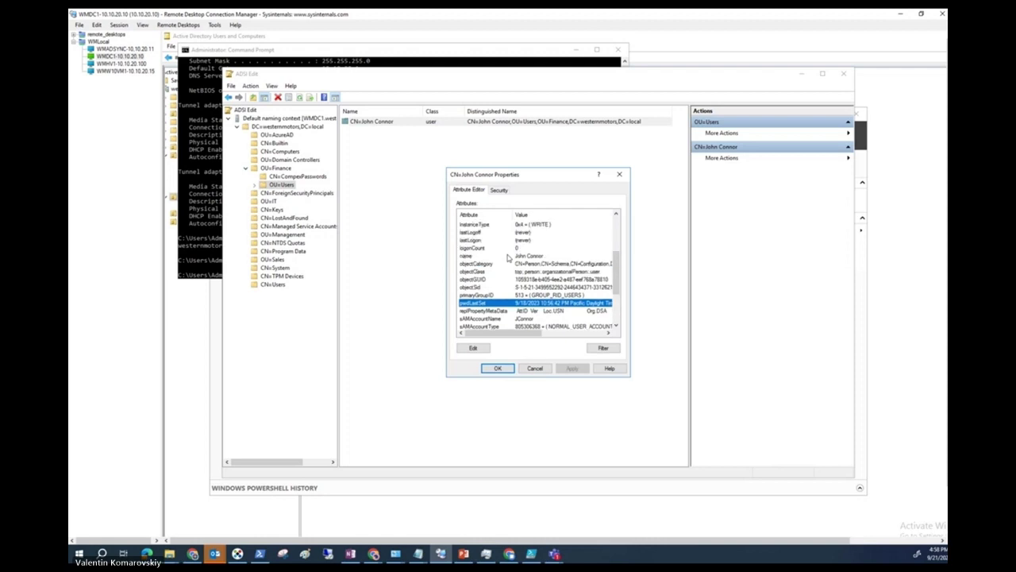
pyautogui.scroll(1, 509, 256)
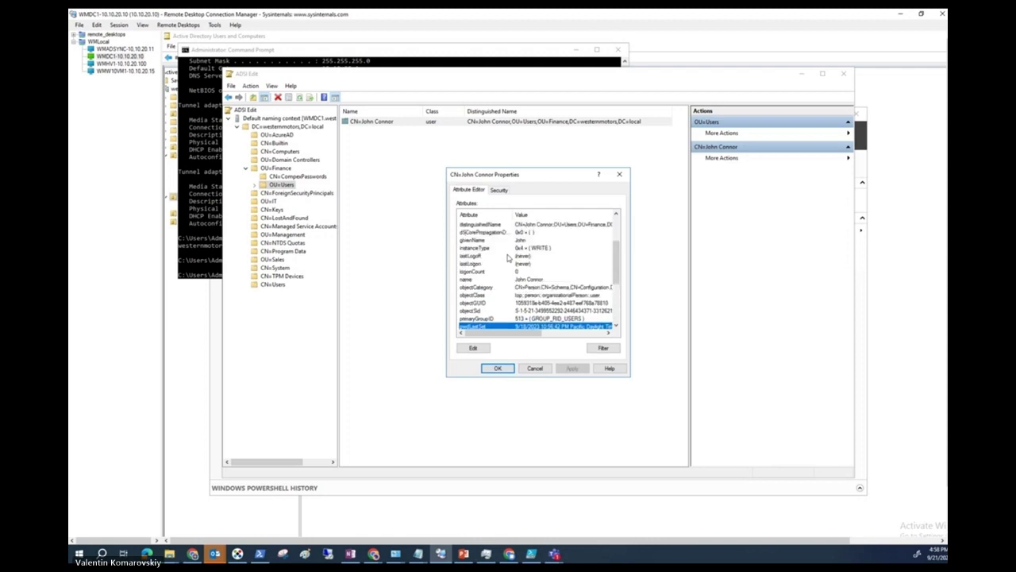
pyautogui.scroll(1, 509, 258)
pyautogui.scroll(1, 509, 257)
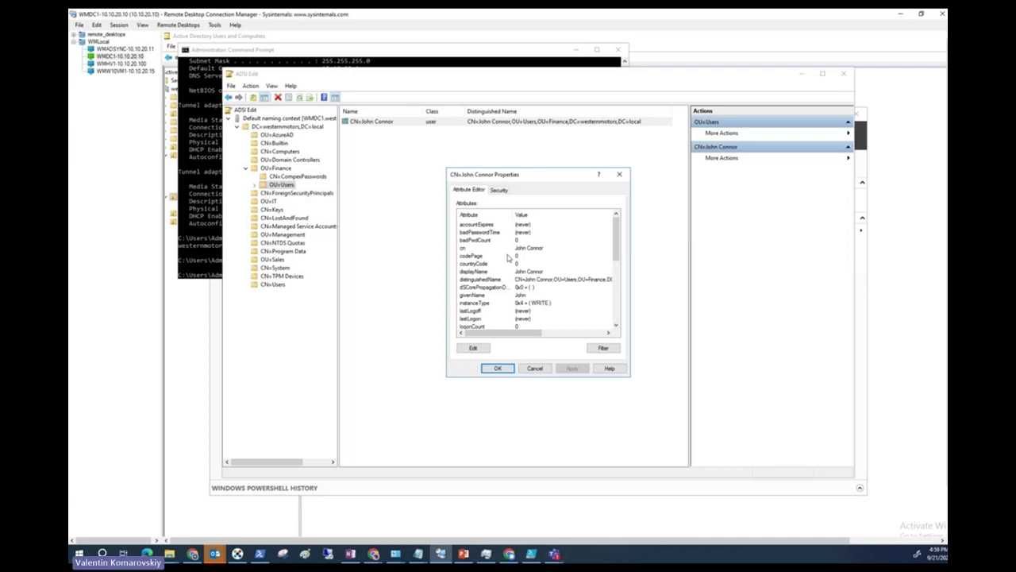
pyautogui.scroll(-5, 526, 279)
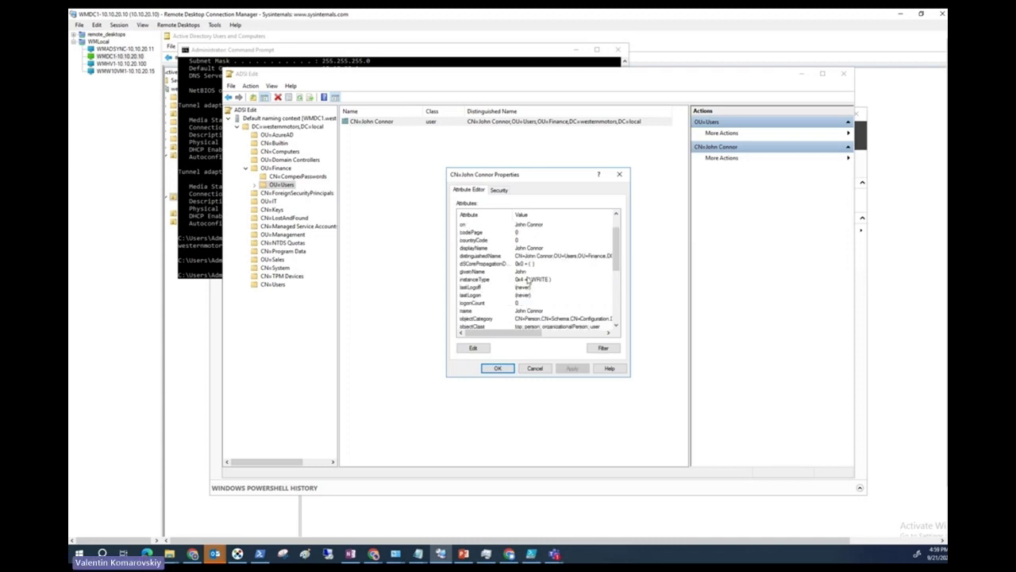
pyautogui.click(526, 310)
pyautogui.scroll(-1, 526, 280)
pyautogui.scroll(-2, 527, 279)
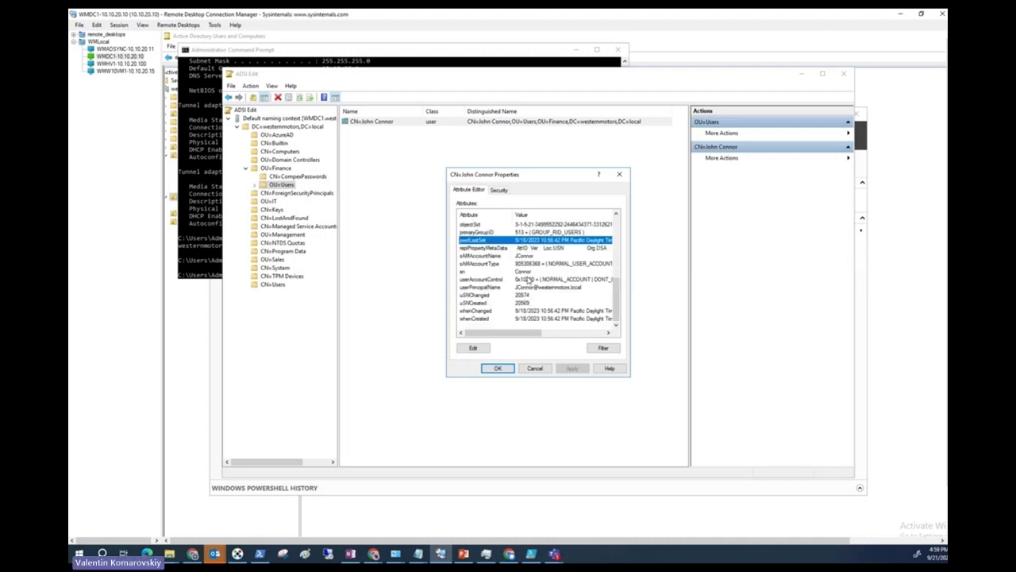
pyautogui.click(527, 280)
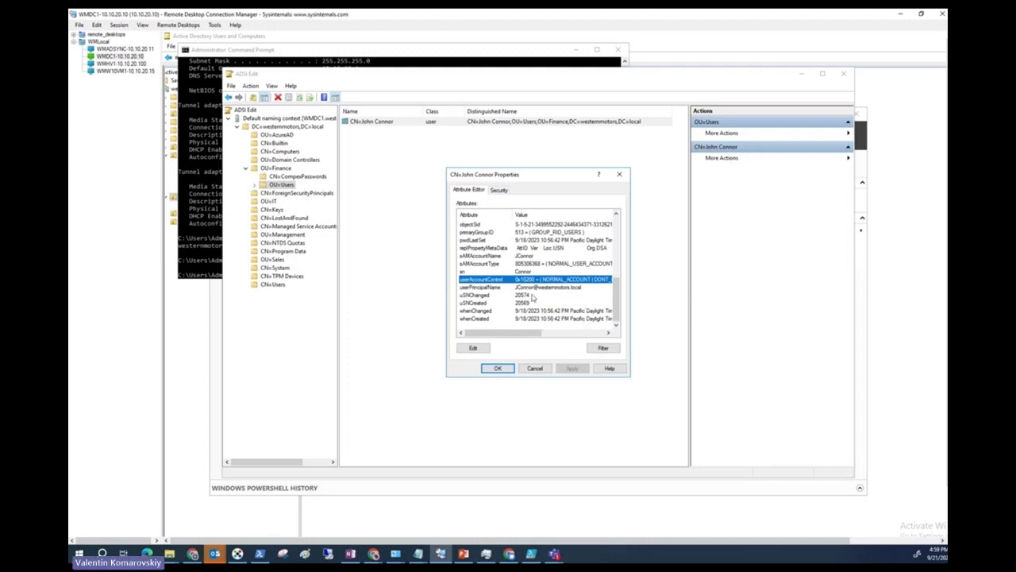
pyautogui.scroll(2, 520, 289)
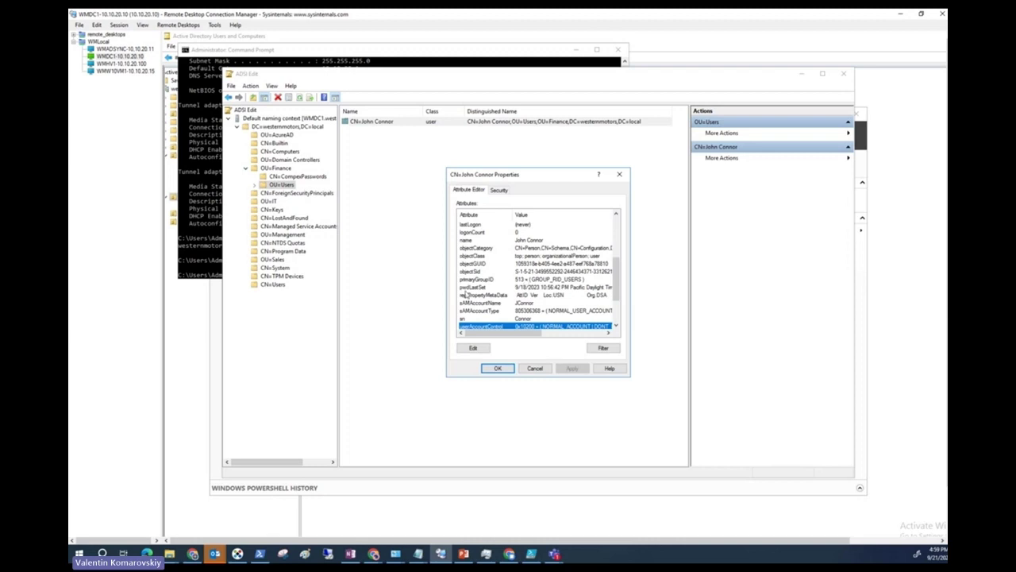
pyautogui.click(467, 293)
pyautogui.click(480, 287)
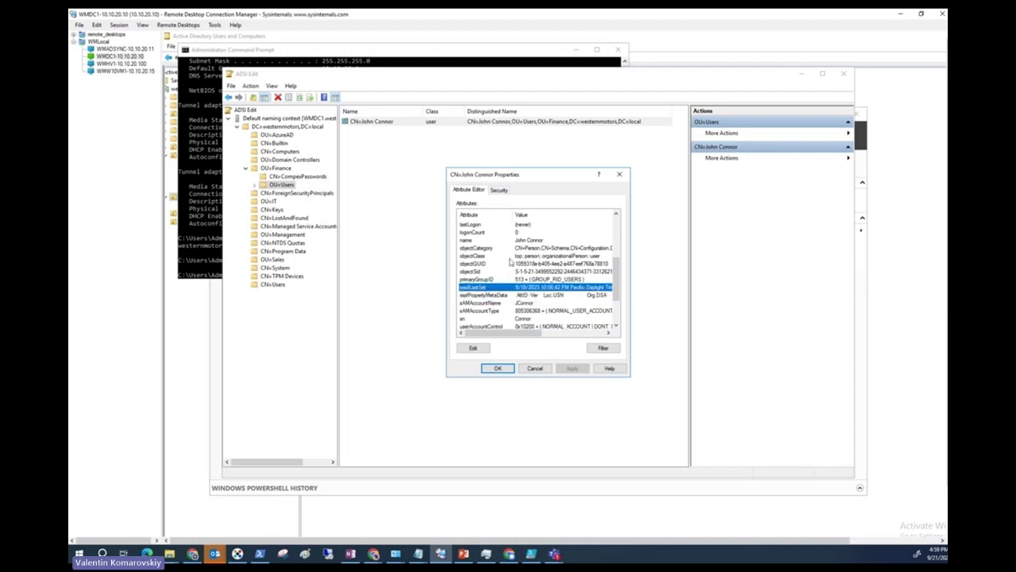
pyautogui.scroll(4, 511, 262)
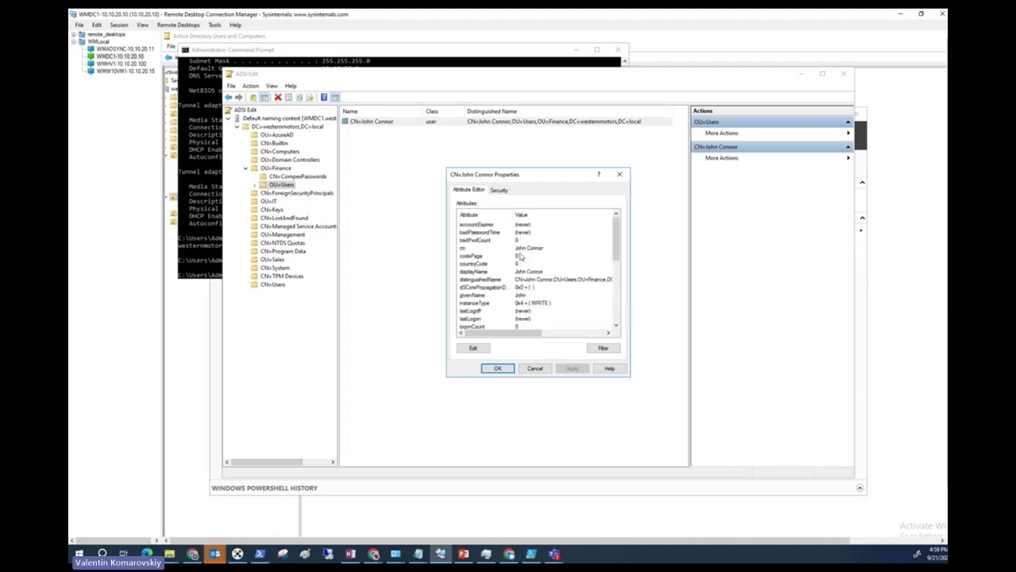
pyautogui.scroll(-1, 524, 286)
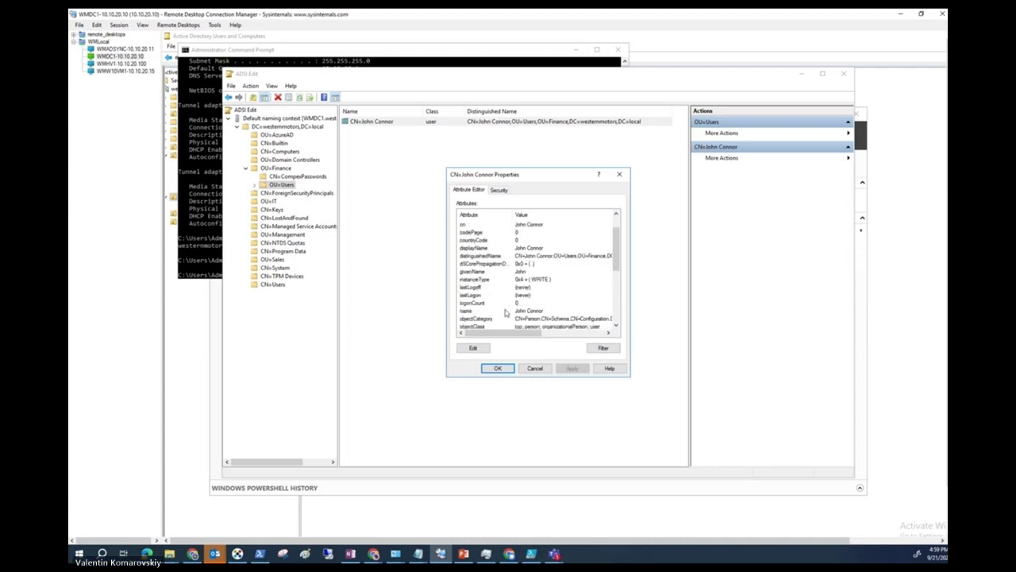
pyautogui.scroll(-5, 501, 314)
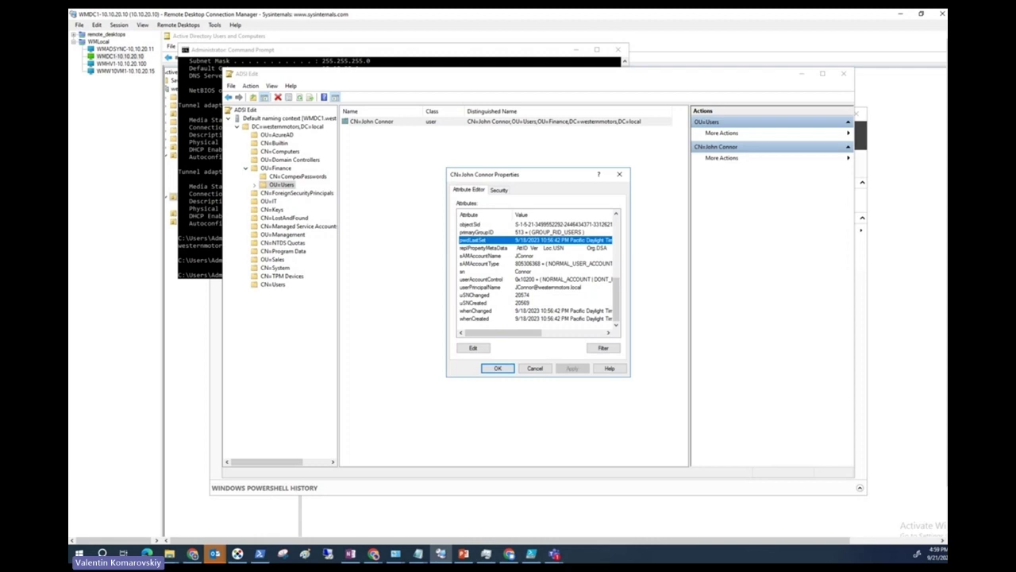
pyautogui.hotkey('alt', 'Tab')
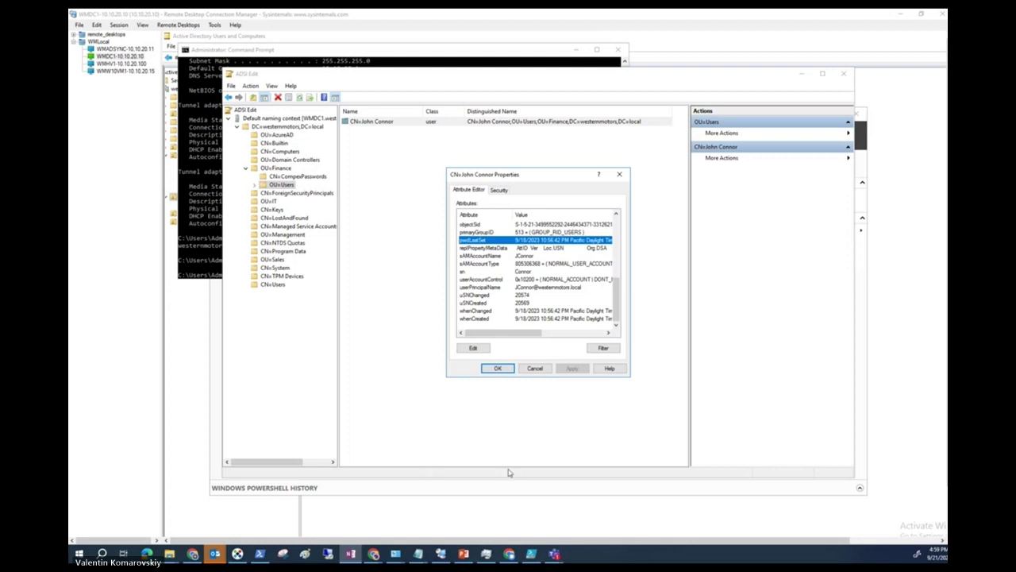
pyautogui.click(618, 350)
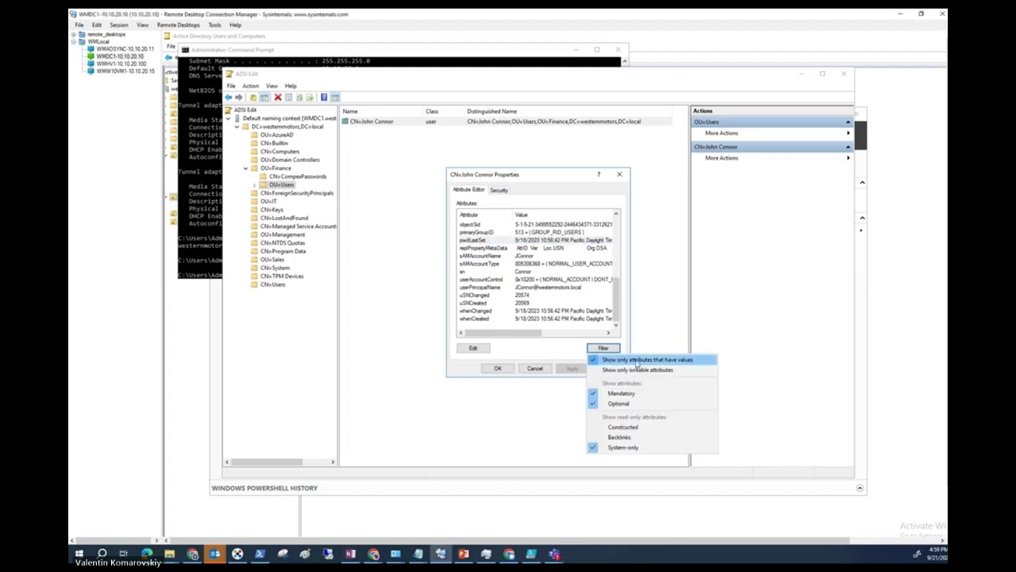
# Clear 'Show only attributes that have values' and scroll the full list, including <not set> msDS- attributes.
pyautogui.click(640, 362)
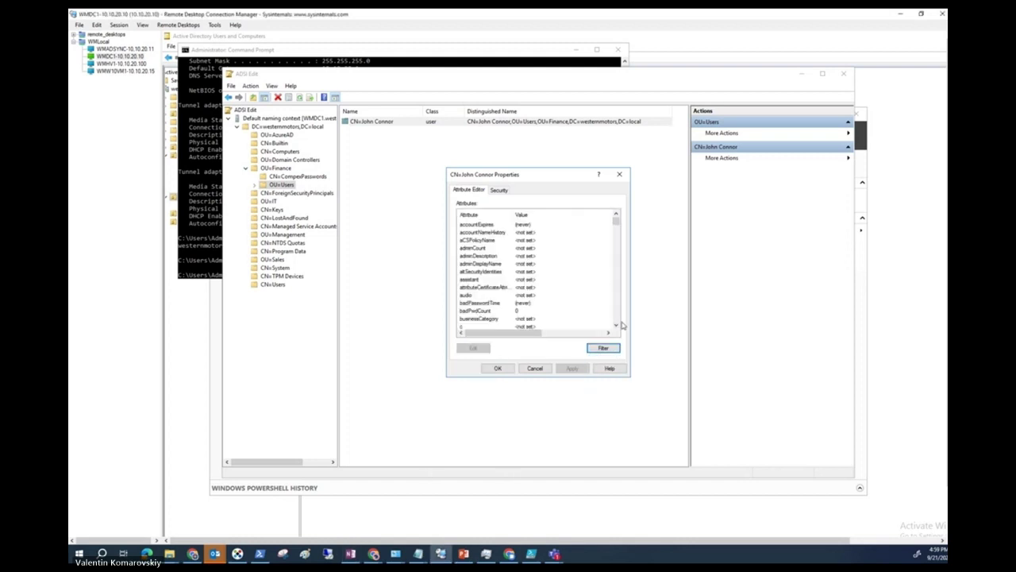
pyautogui.click(483, 311)
pyautogui.scroll(-1, 490, 319)
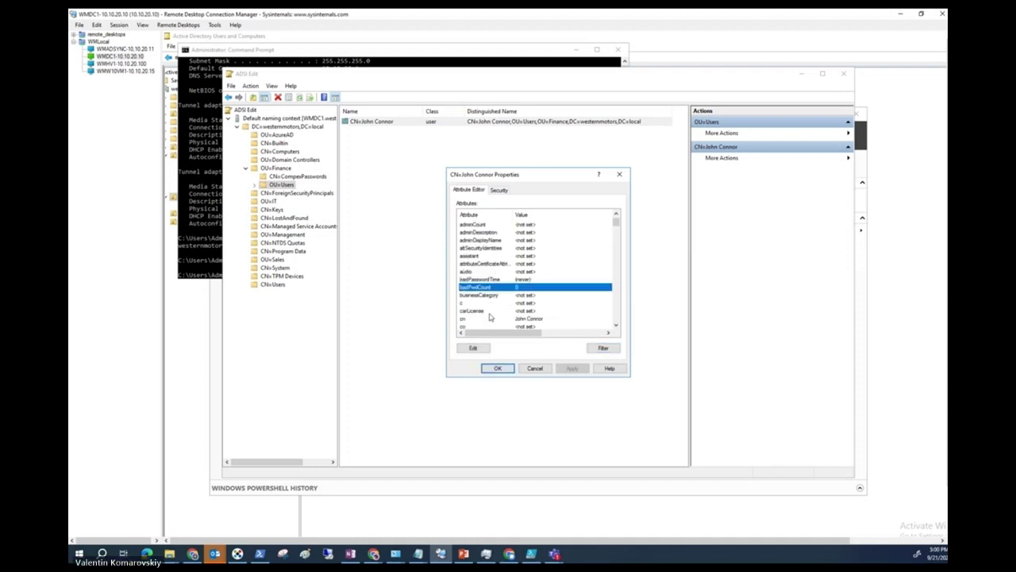
pyautogui.scroll(1, 489, 317)
pyautogui.scroll(-14, 489, 317)
pyautogui.scroll(-20, 491, 317)
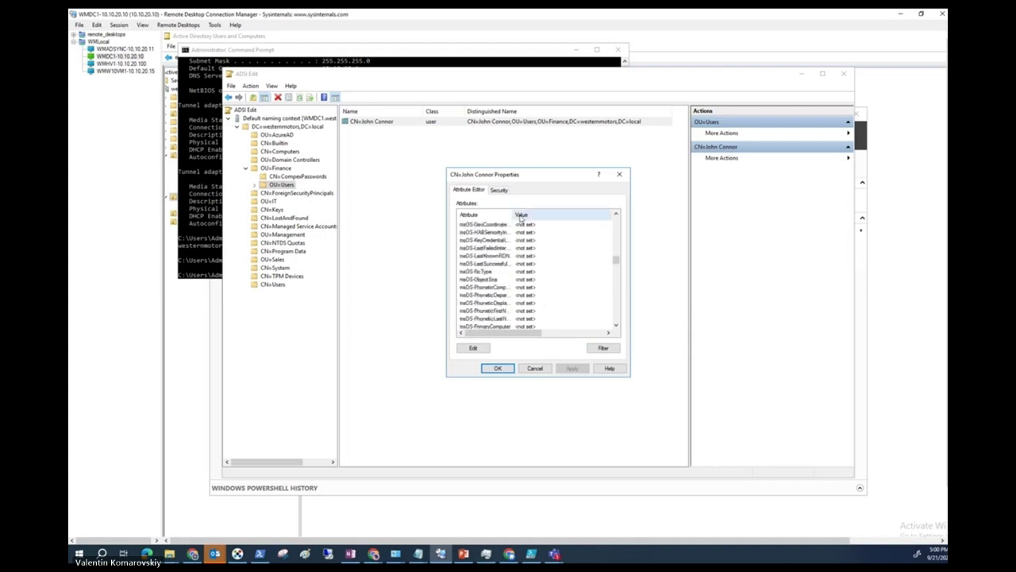
pyautogui.moveTo(513, 214); pyautogui.dragTo(565, 208)
pyautogui.scroll(-6, 511, 291)
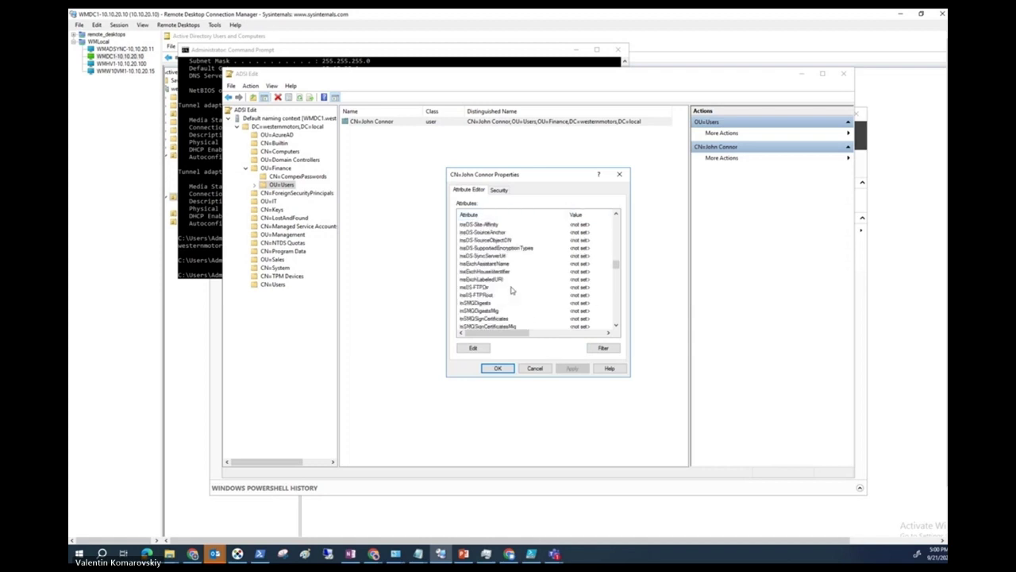
pyautogui.scroll(1, 511, 290)
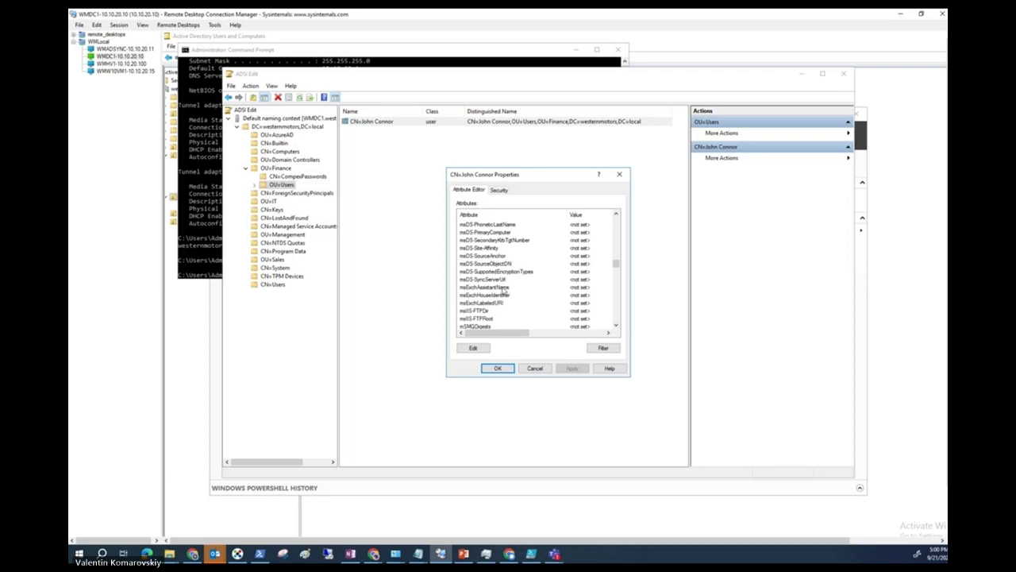
pyautogui.scroll(1, 503, 270)
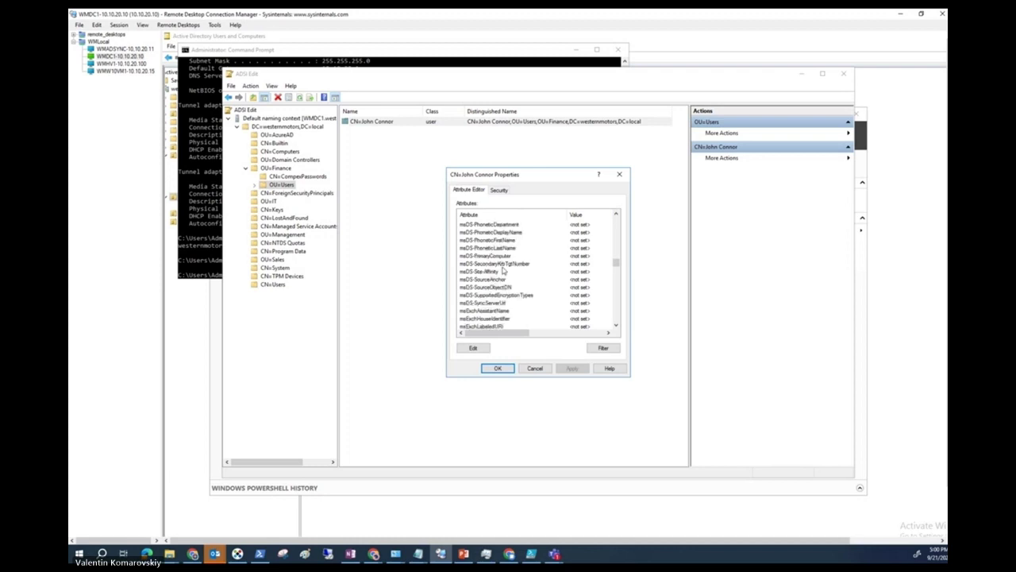
pyautogui.scroll(3, 503, 270)
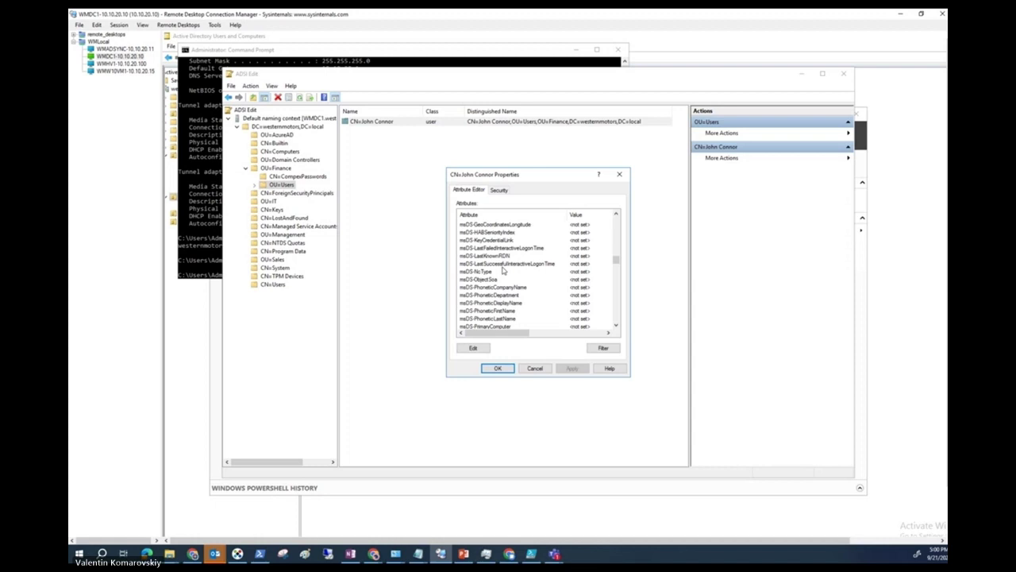
pyautogui.scroll(3, 502, 271)
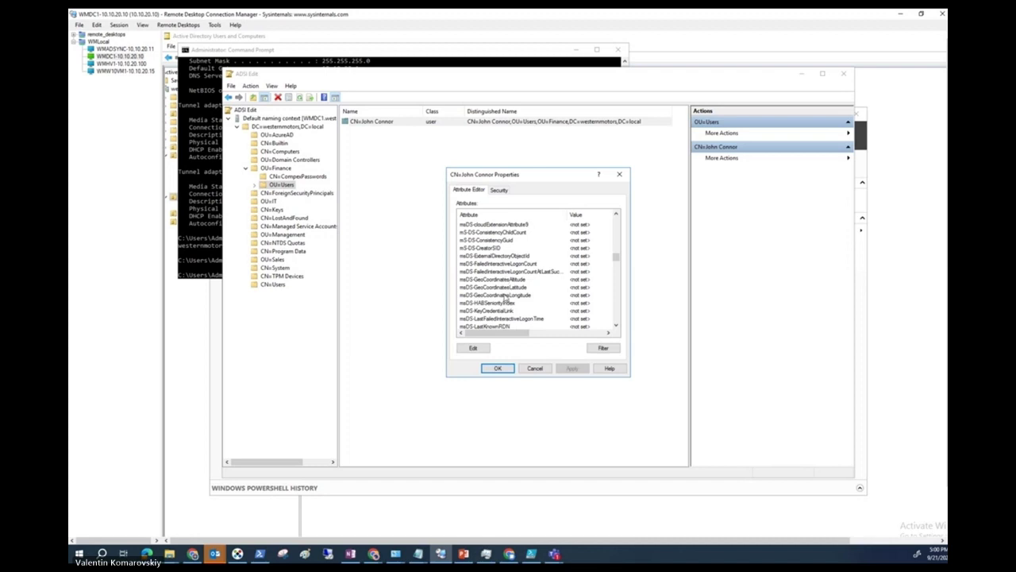
pyautogui.scroll(2, 505, 298)
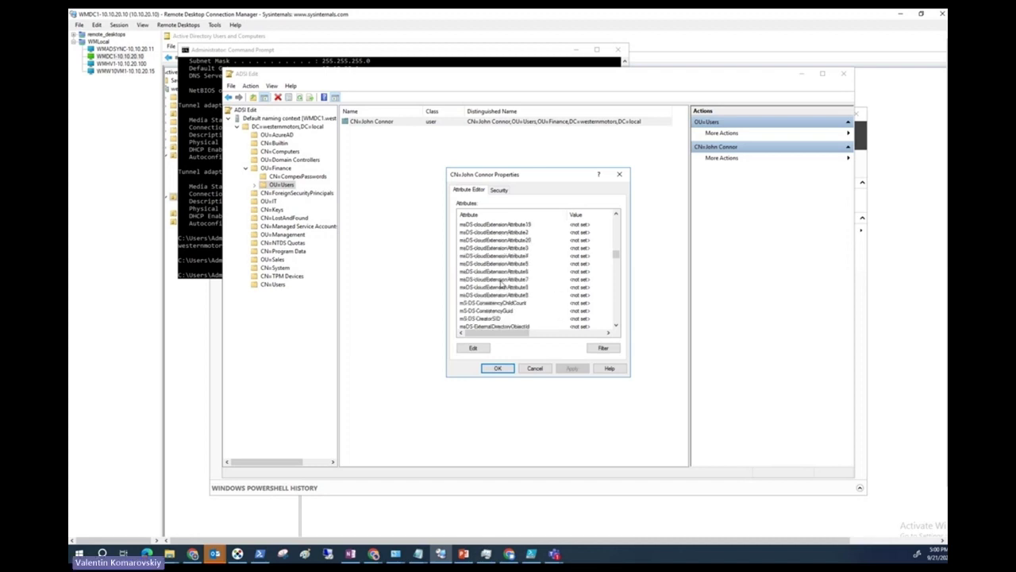
pyautogui.scroll(-1, 505, 295)
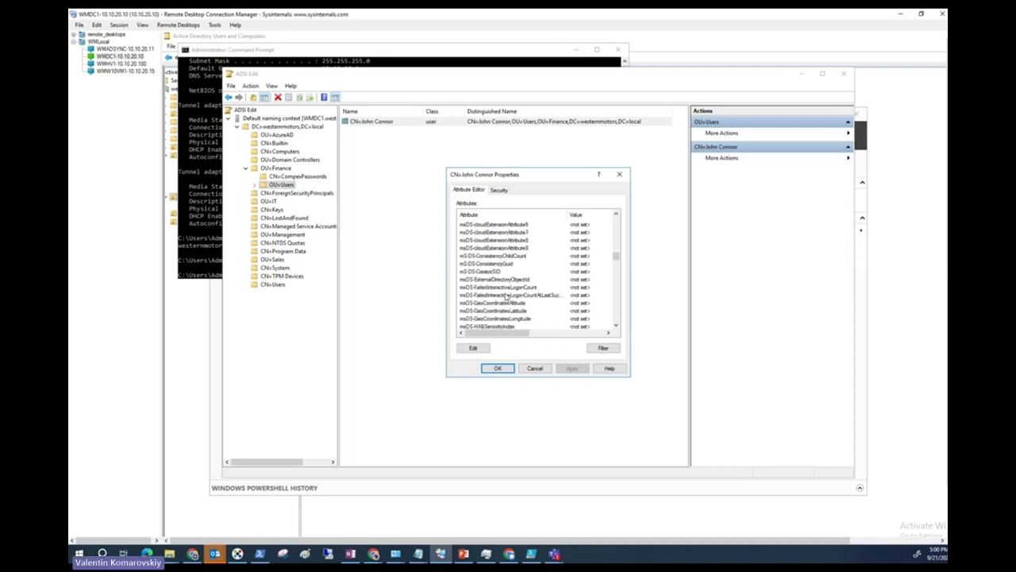
pyautogui.scroll(-2, 505, 296)
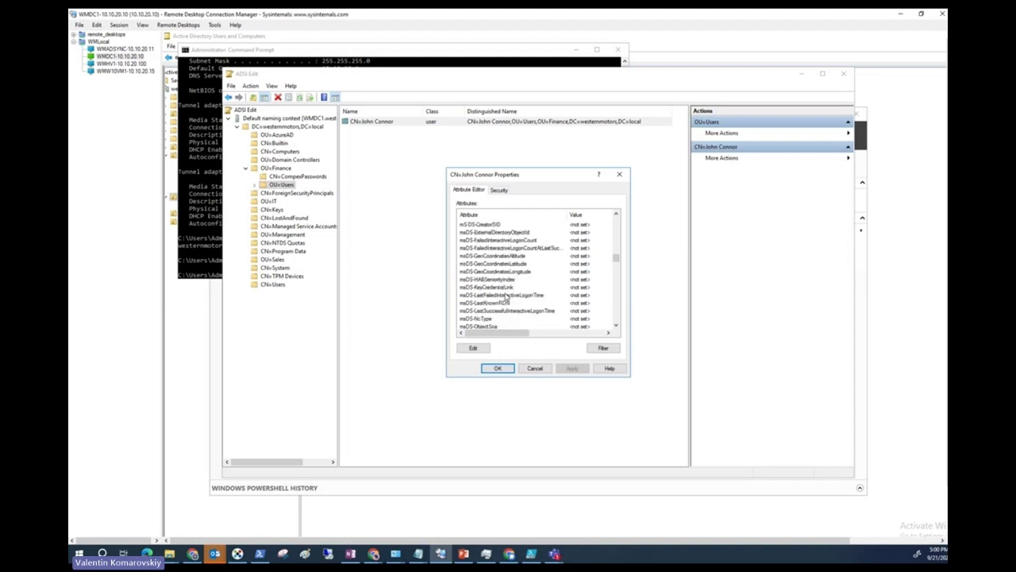
pyautogui.scroll(-3, 506, 296)
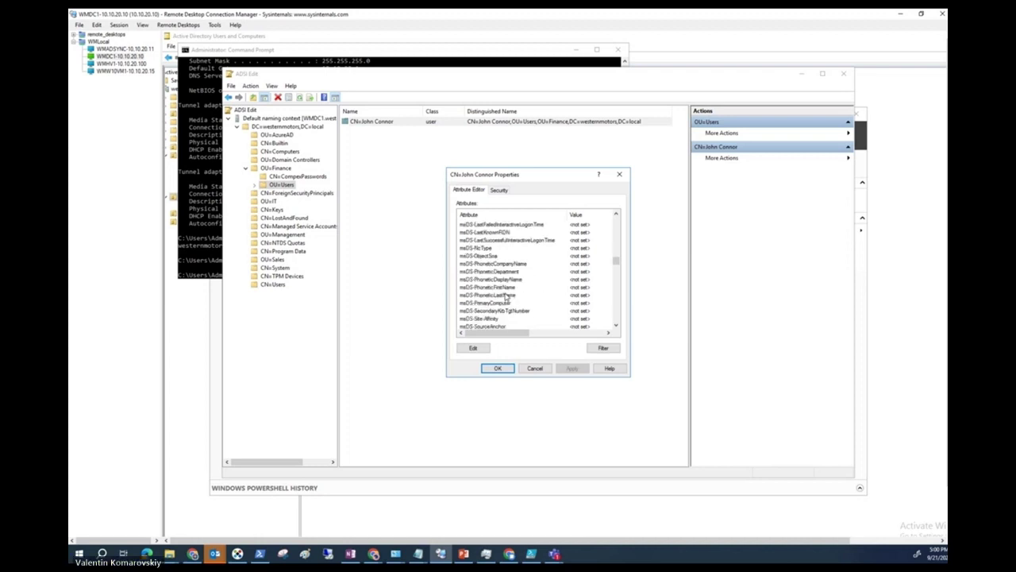
pyautogui.scroll(-2, 505, 295)
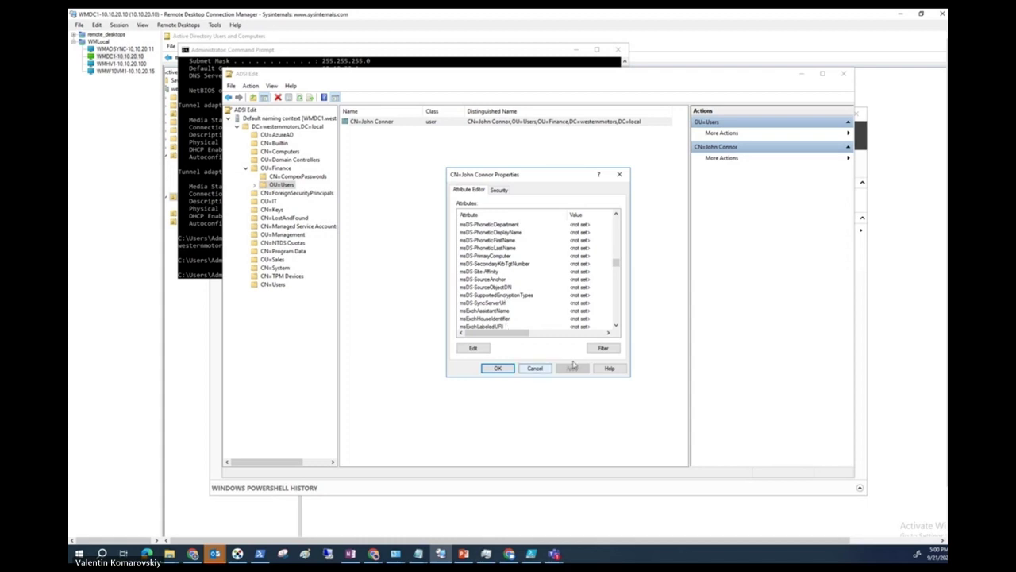
pyautogui.click(603, 348)
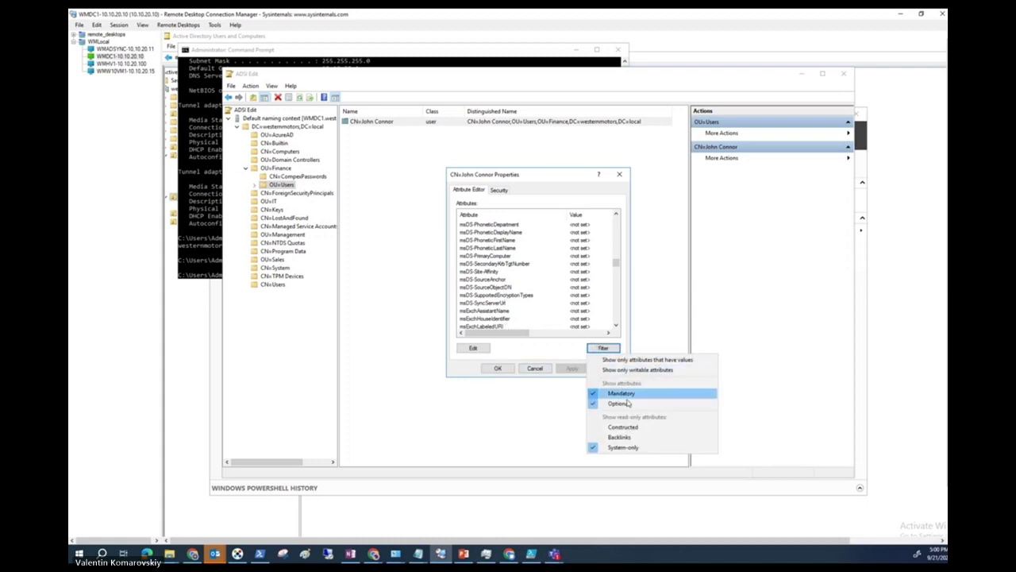
# Include constructed attributes and inspect msDS-ResultantPSO and msDS-UserPasswordExpiryTimeComputed (never).
pyautogui.click(622, 428)
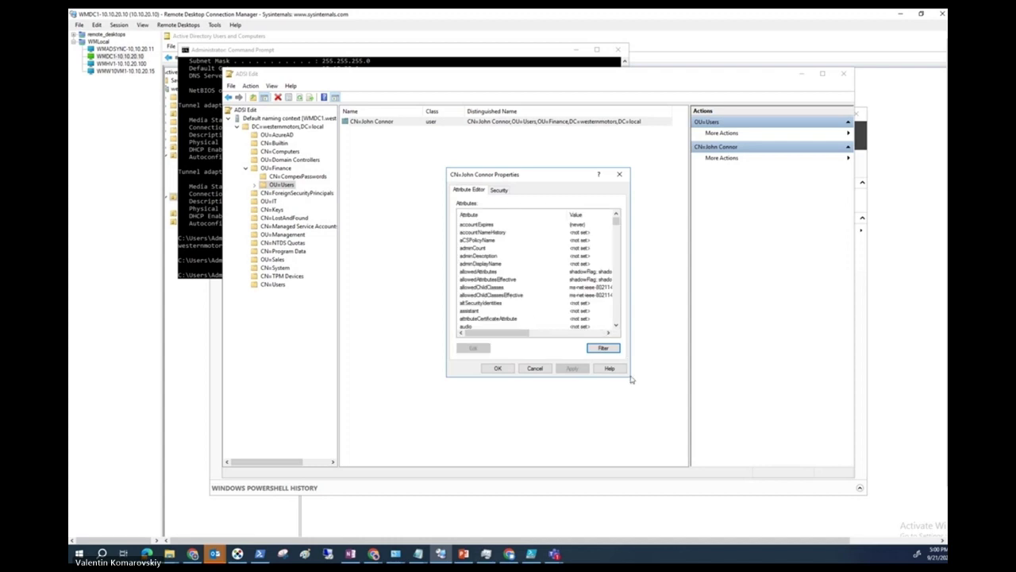
pyautogui.scroll(-2, 588, 328)
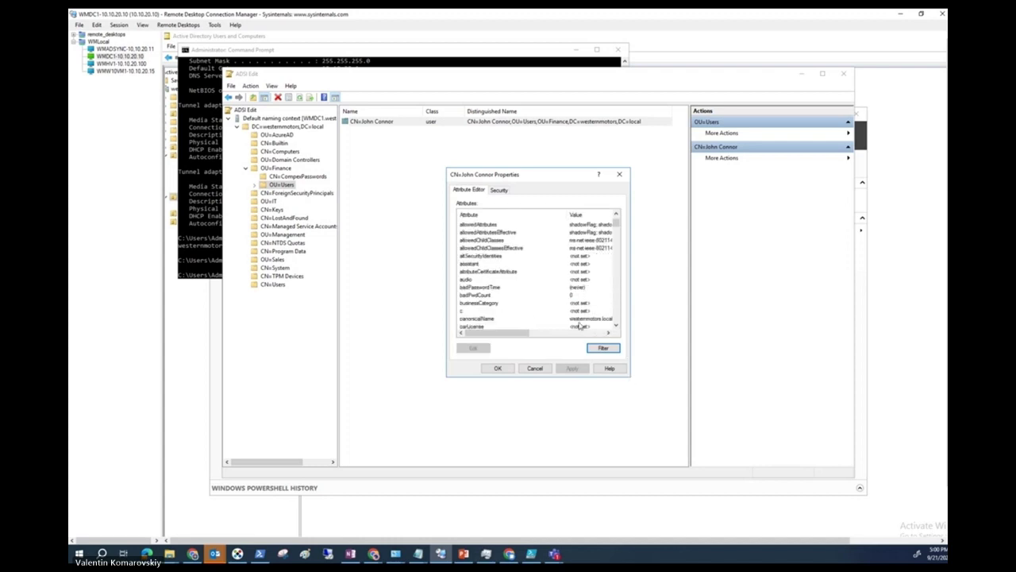
pyautogui.scroll(-3, 581, 327)
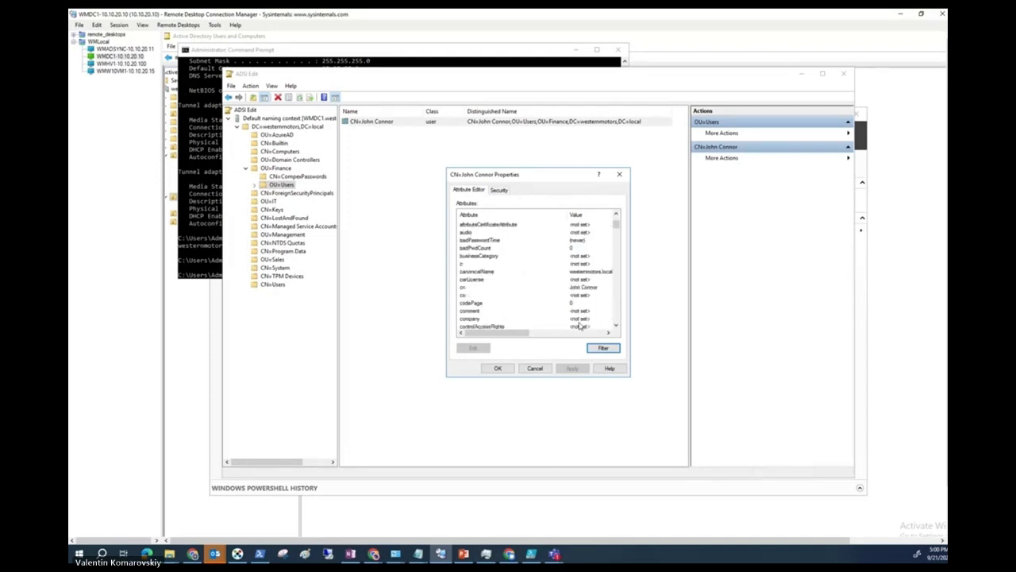
pyautogui.scroll(-8, 580, 327)
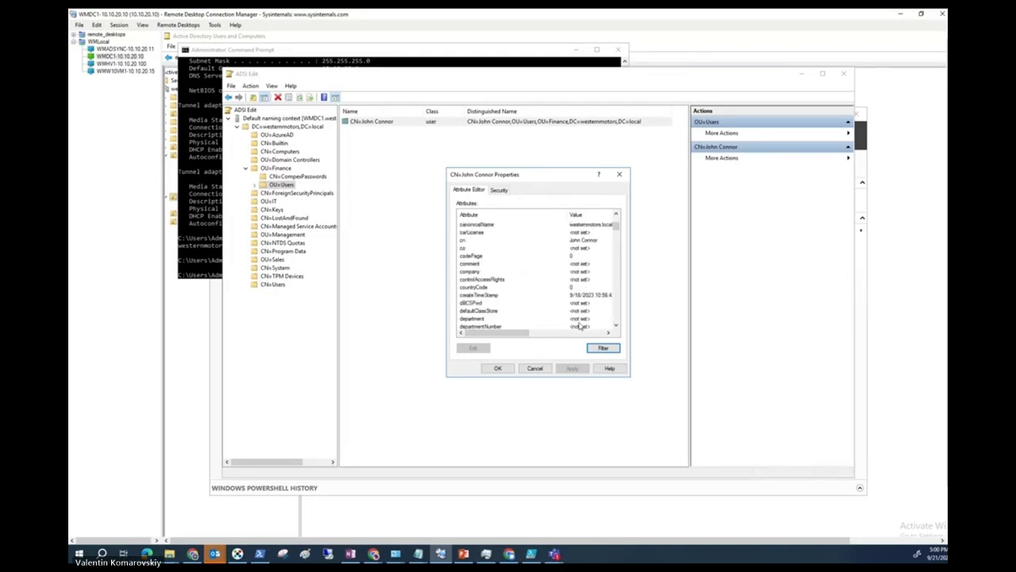
pyautogui.scroll(-20, 580, 326)
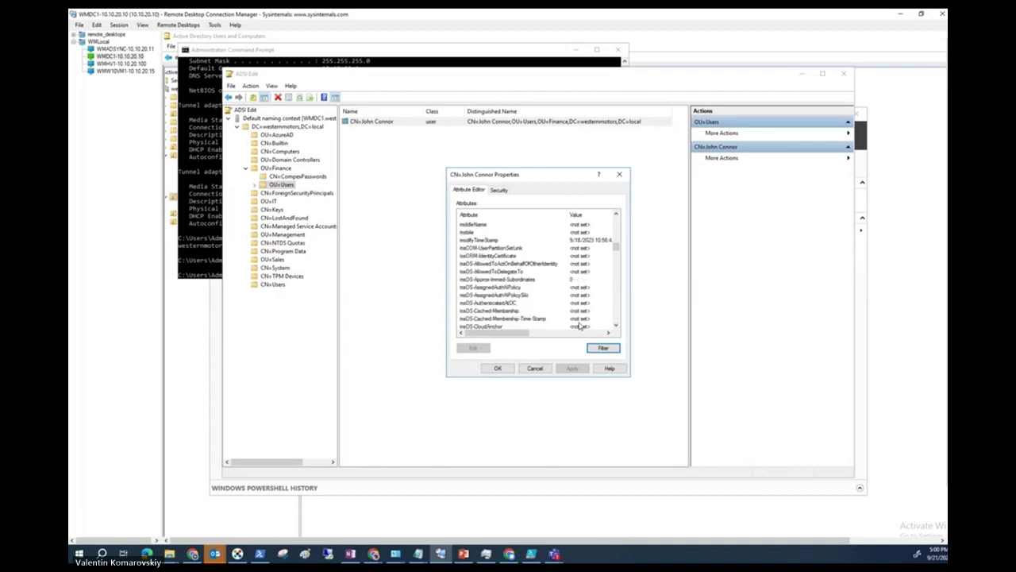
pyautogui.scroll(-12, 548, 319)
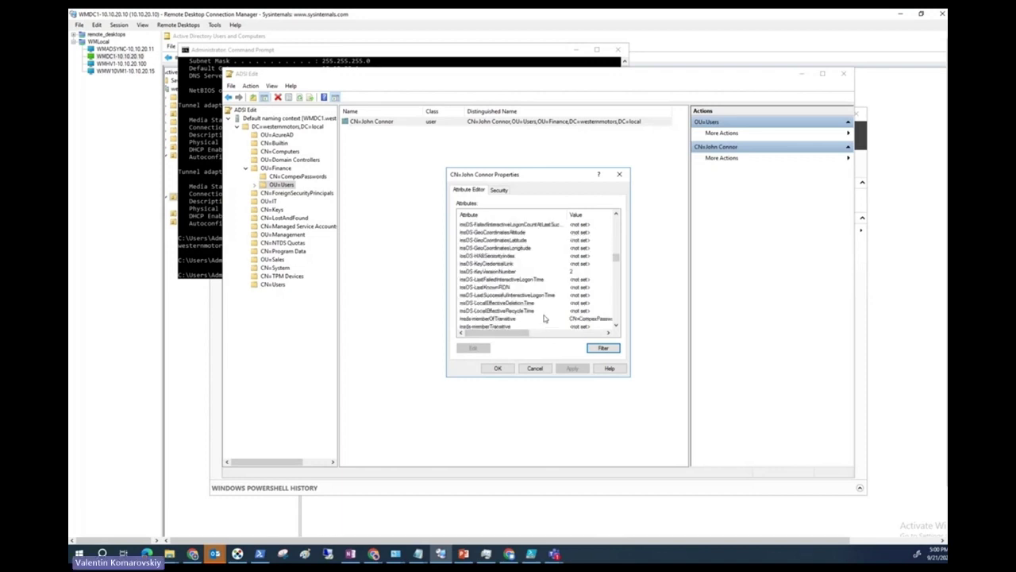
pyautogui.scroll(-8, 544, 318)
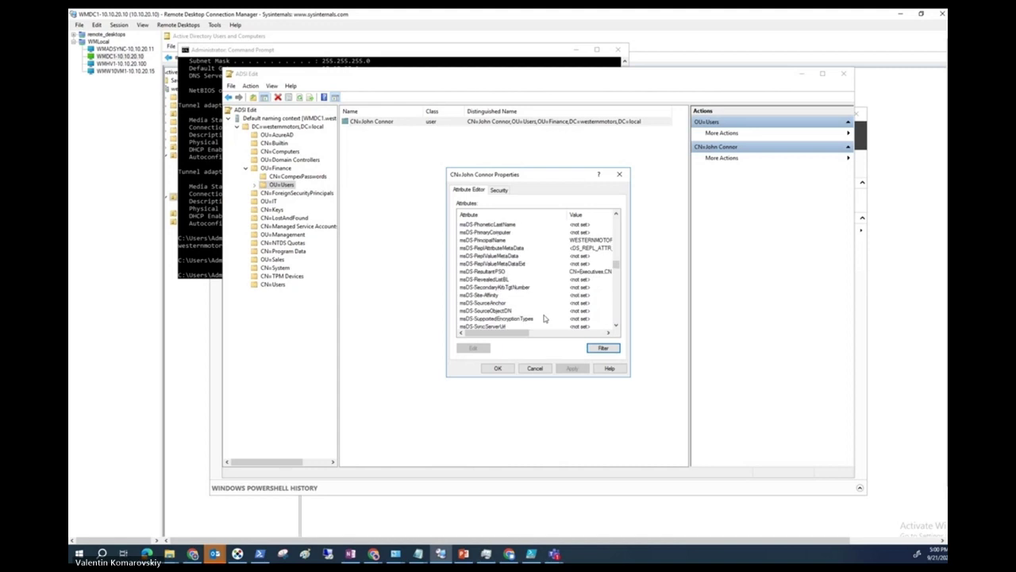
pyautogui.scroll(-10, 544, 318)
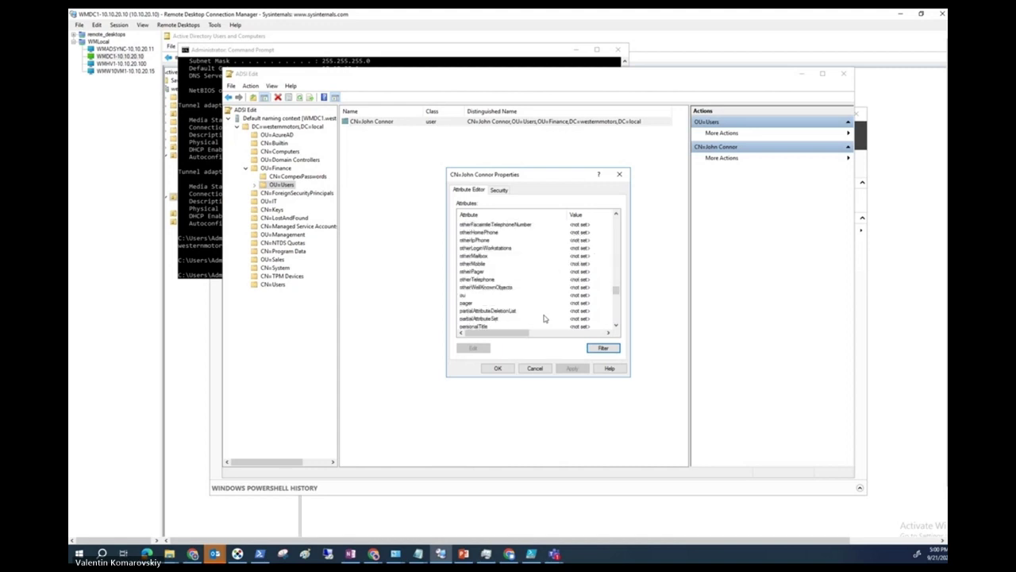
pyautogui.scroll(-3, 544, 318)
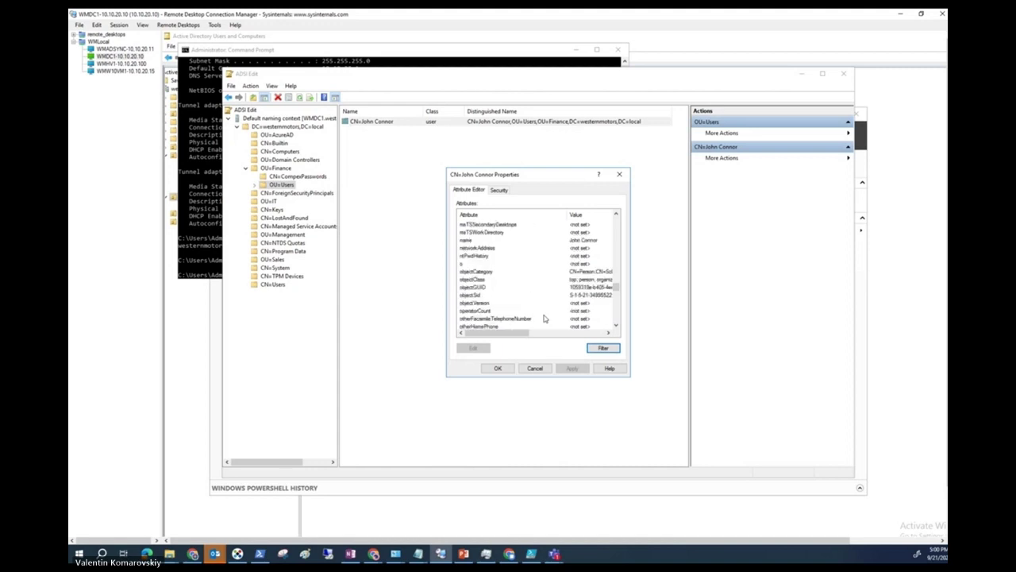
pyautogui.scroll(15, 544, 318)
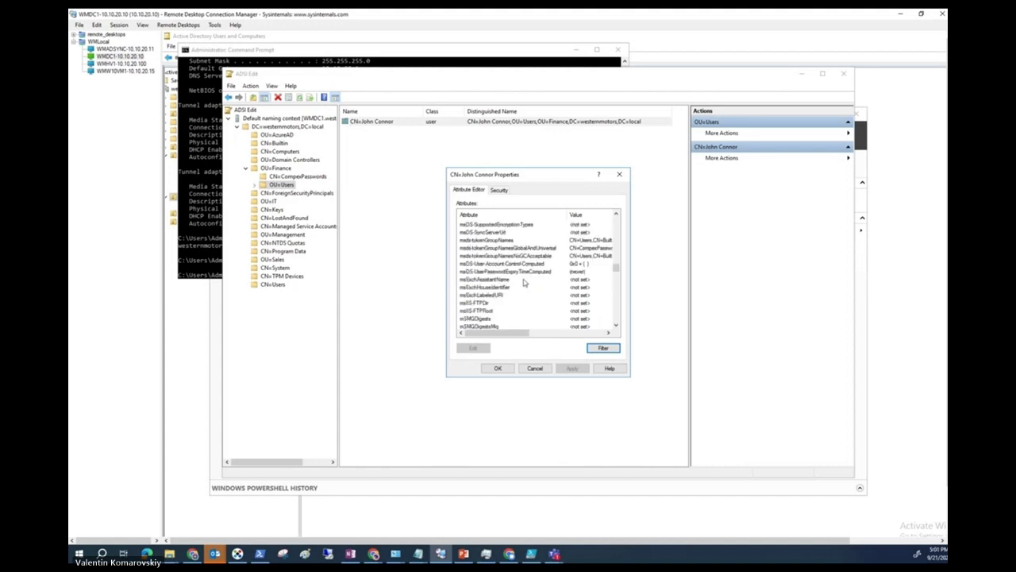
pyautogui.click(524, 273)
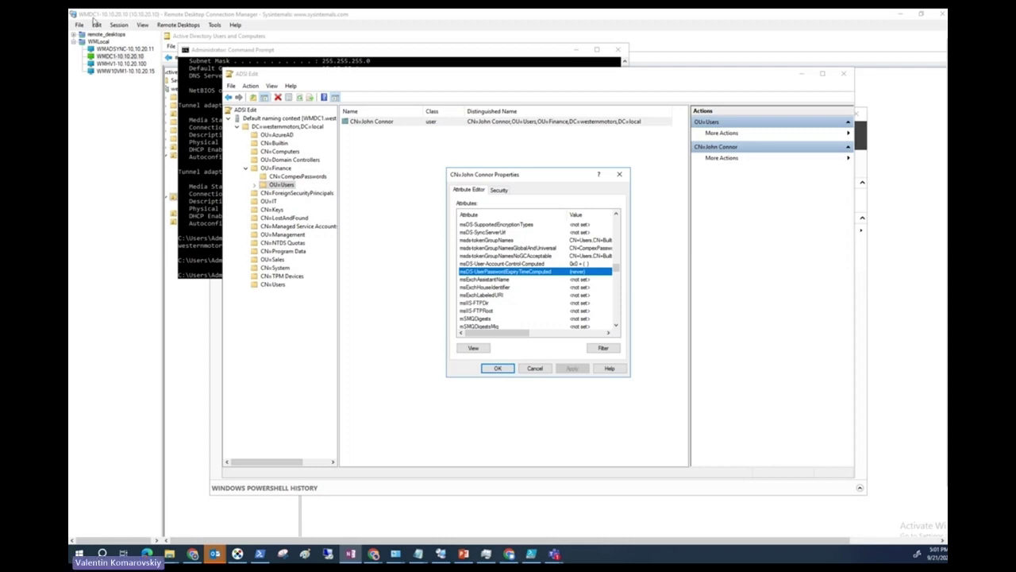
pyautogui.click(120, 71)
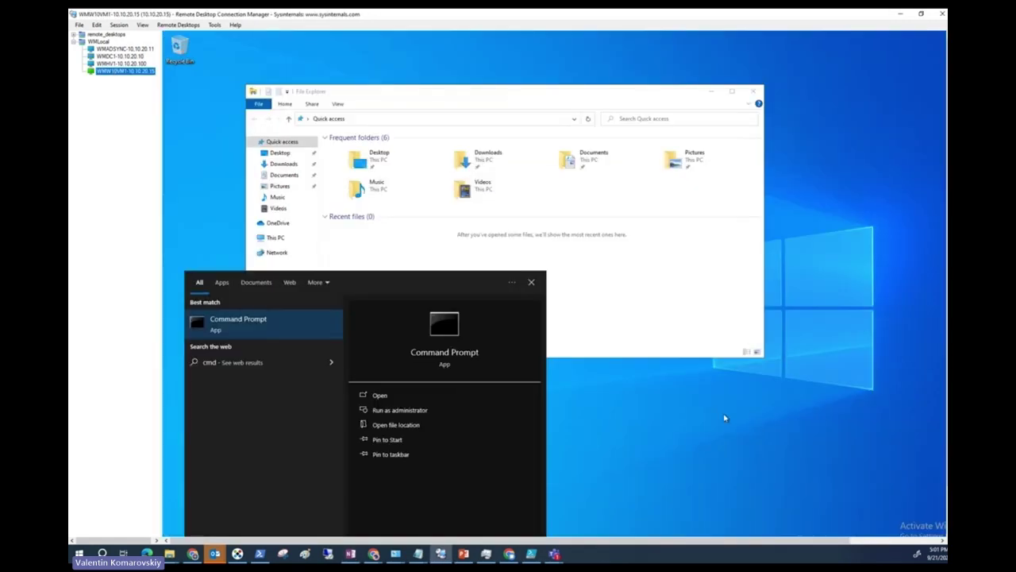
# Sign out of WMW10VM1 from the Start menu's account options, then switch to the WMADSYNC session.
pyautogui.click(342, 115)
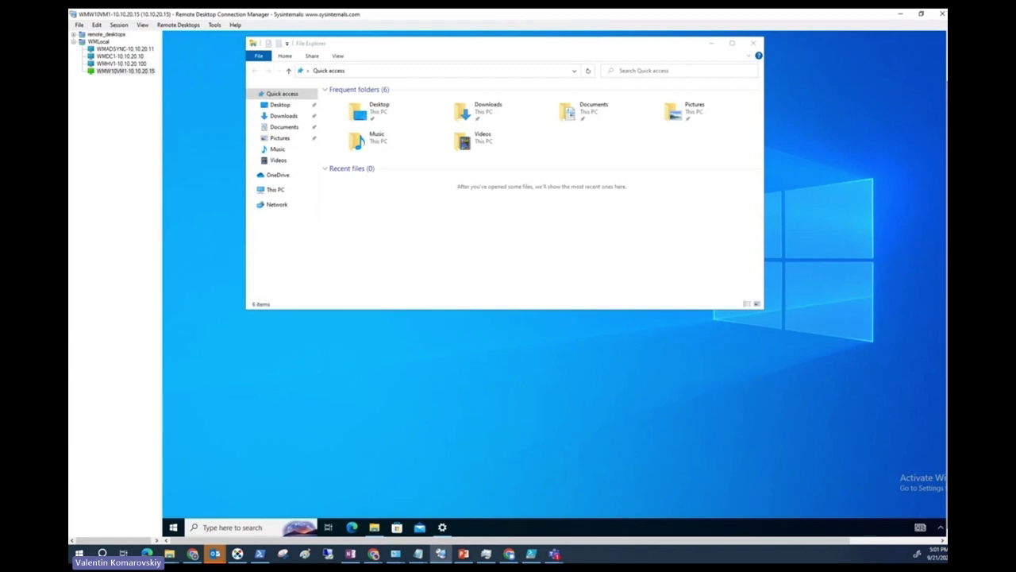
pyautogui.click(176, 527)
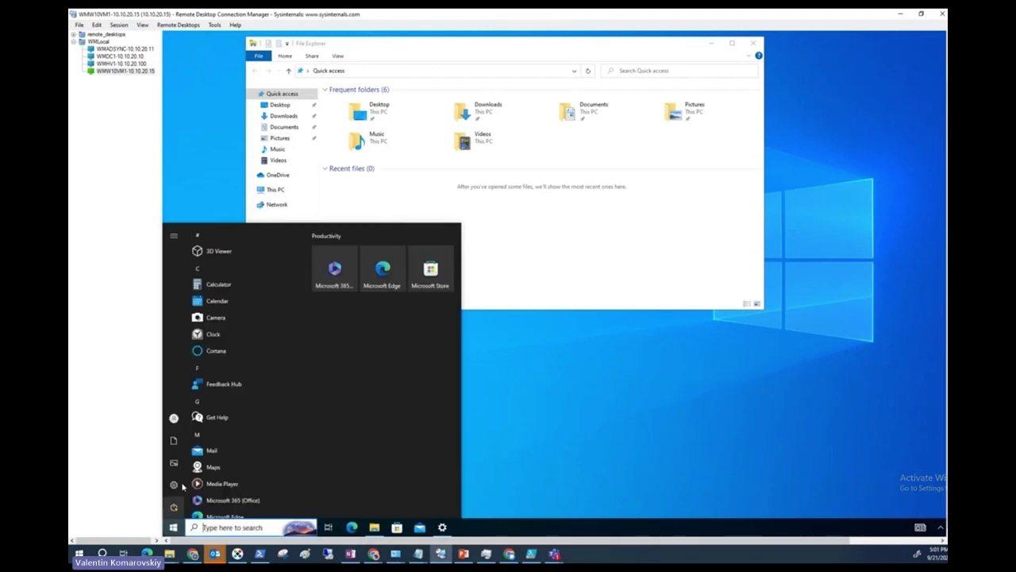
pyautogui.click(173, 419)
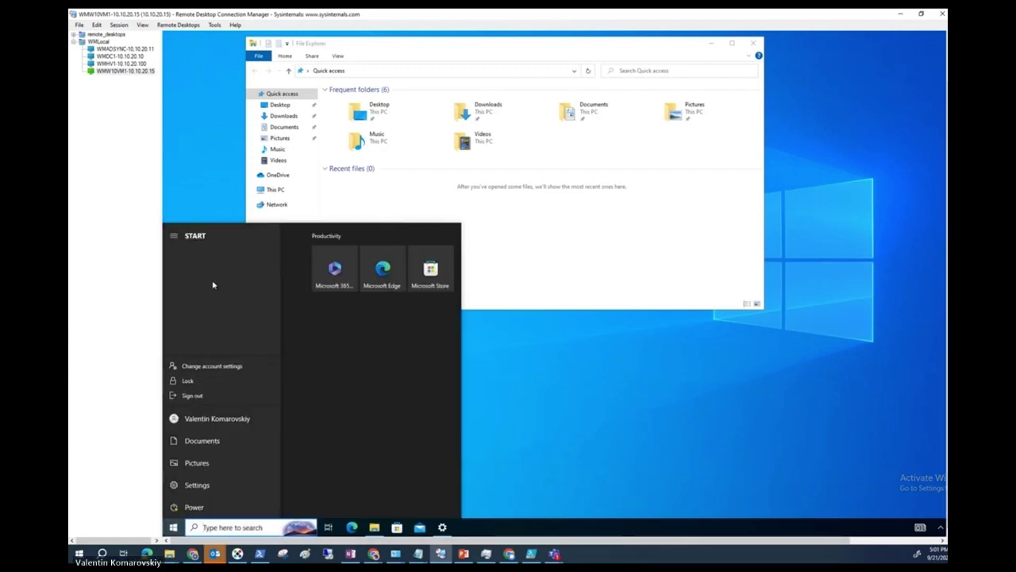
pyautogui.click(213, 396)
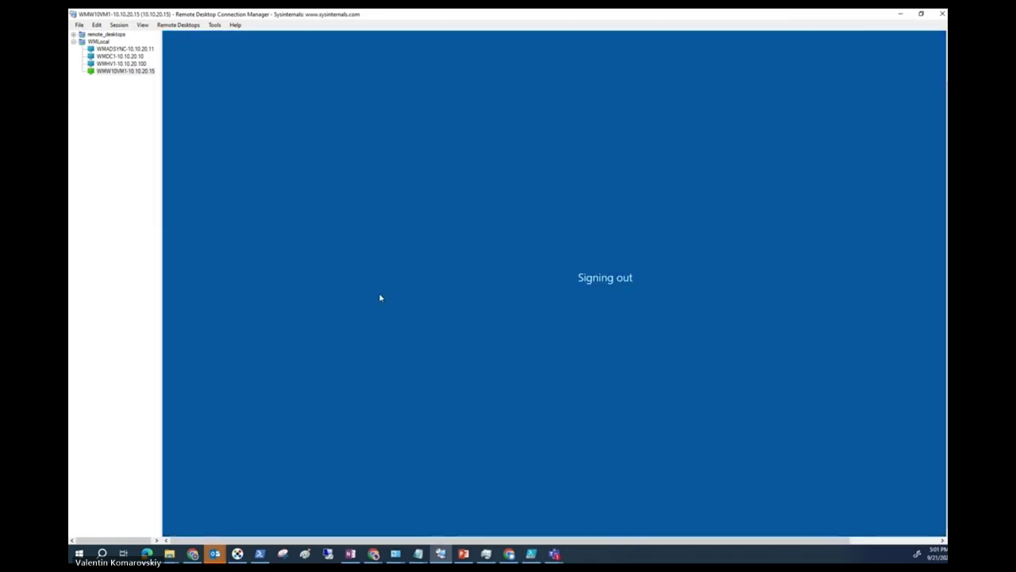
pyautogui.click(127, 50)
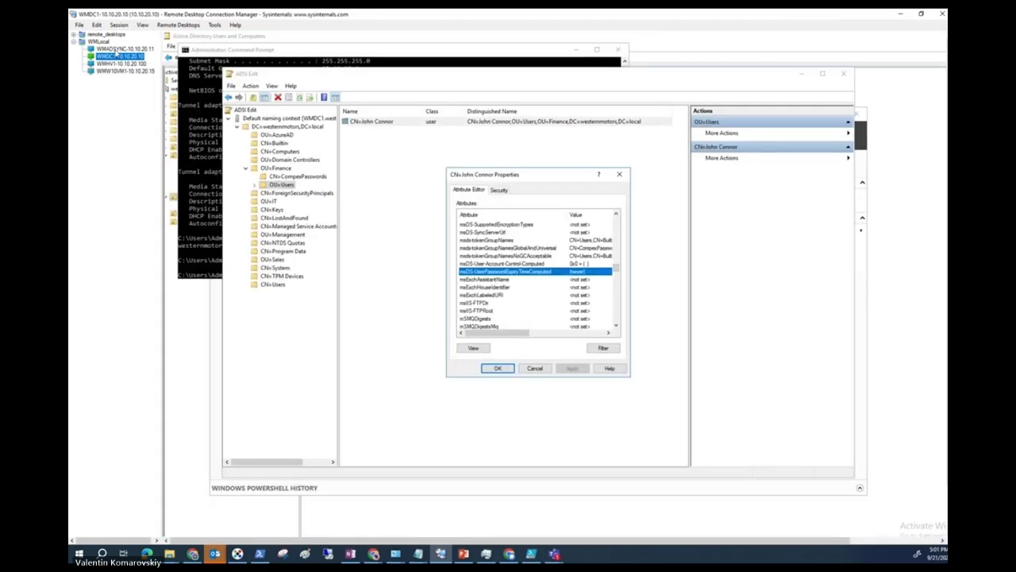
# On WMDC1, search westernmotors.local in ADUC for the test user and open its Account tab.
pyautogui.click(117, 58)
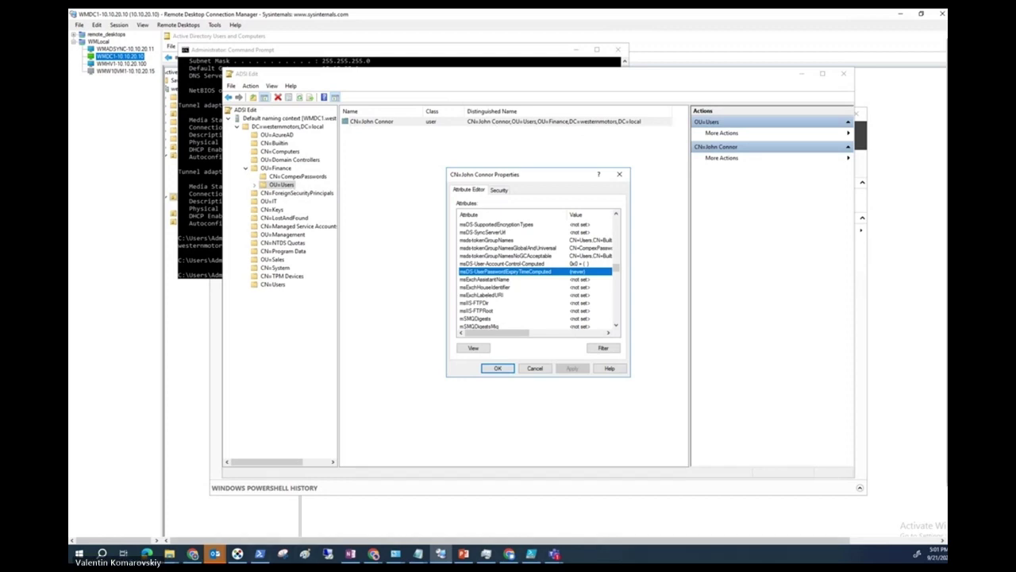
pyautogui.click(422, 530)
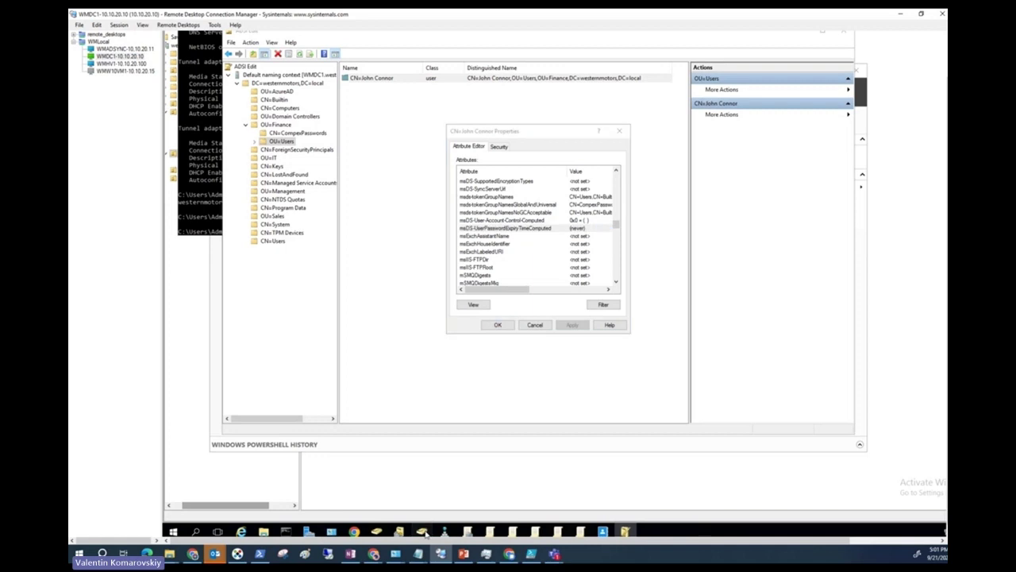
pyautogui.rightClick(302, 94)
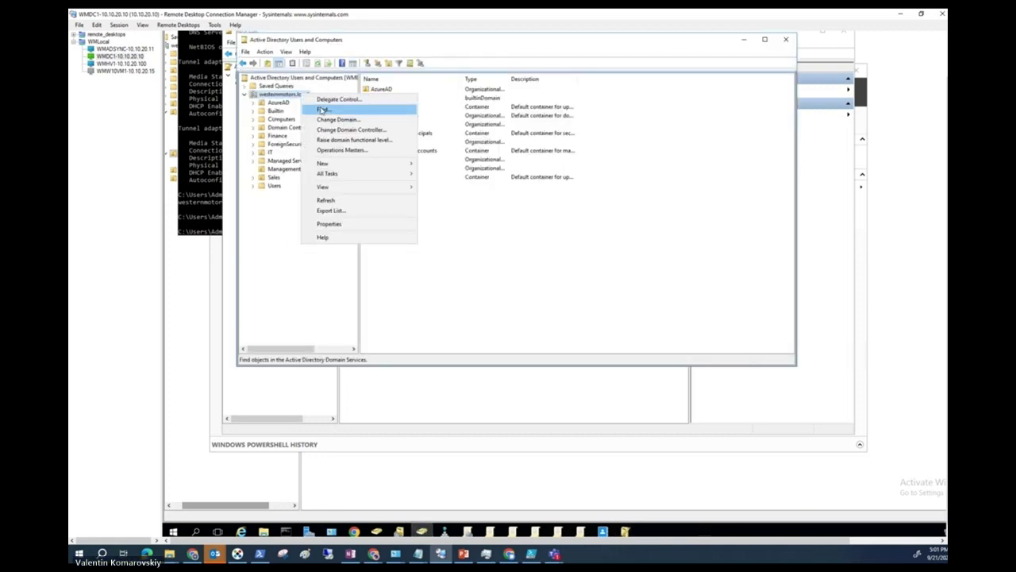
pyautogui.click(318, 107)
pyautogui.write('connor')
pyautogui.press('Return')
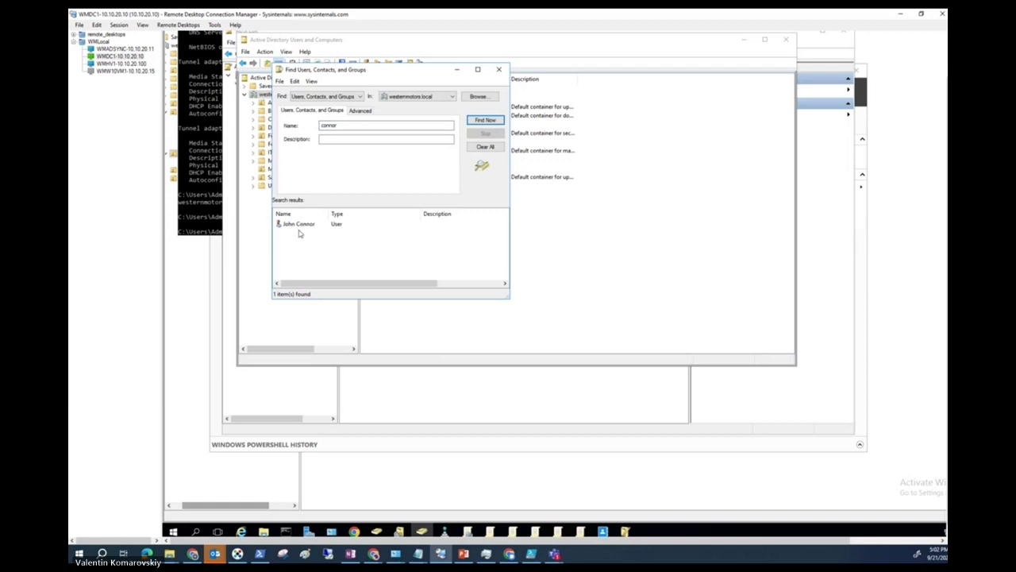
pyautogui.doubleClick(298, 224)
pyautogui.click(381, 261)
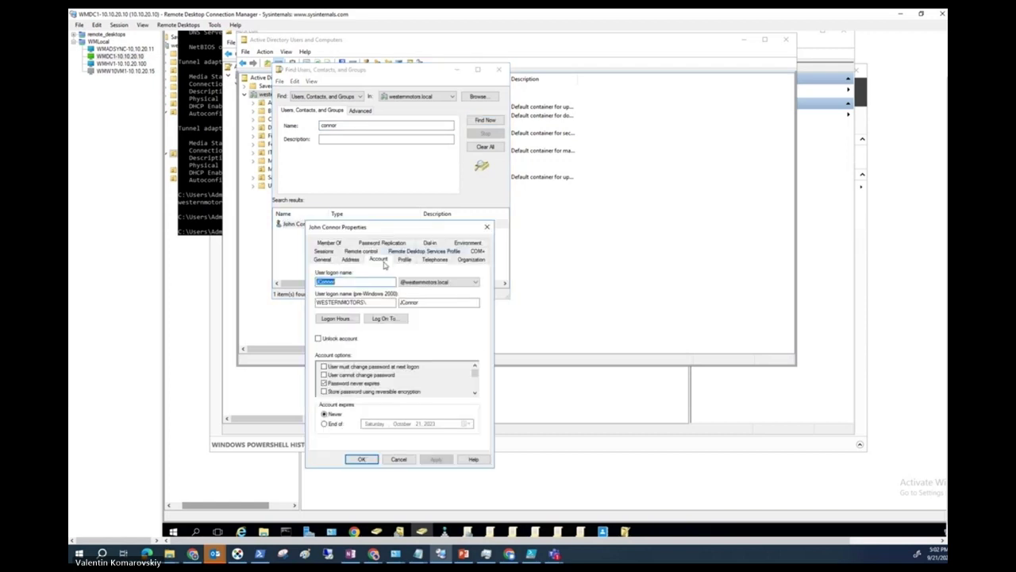
pyautogui.click(127, 71)
pyautogui.rightClick(129, 74)
# Start connecting to WMW10VM1 and choose to sign in with a different account.
pyautogui.click(152, 78)
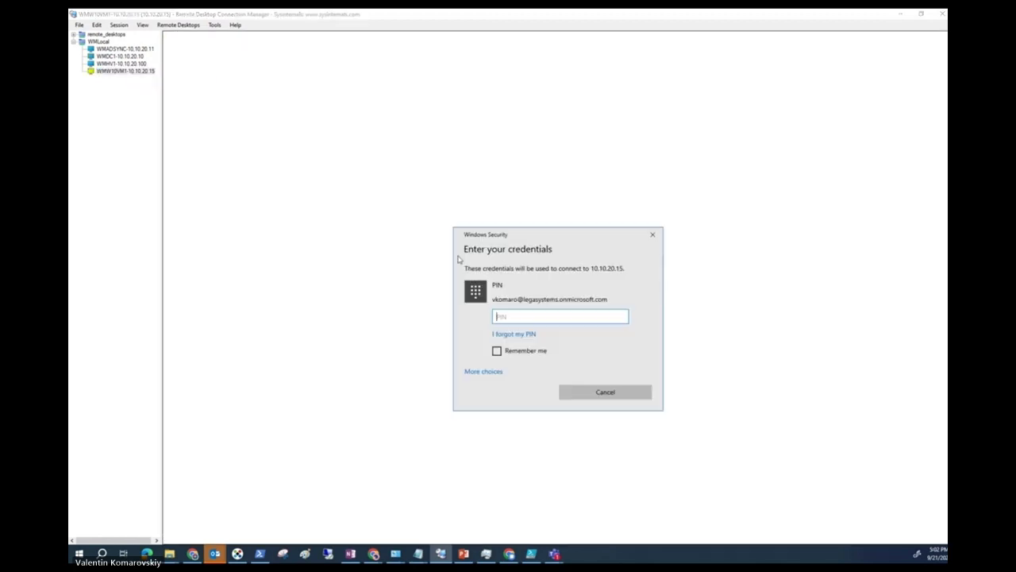
pyautogui.click(513, 336)
pyautogui.click(492, 381)
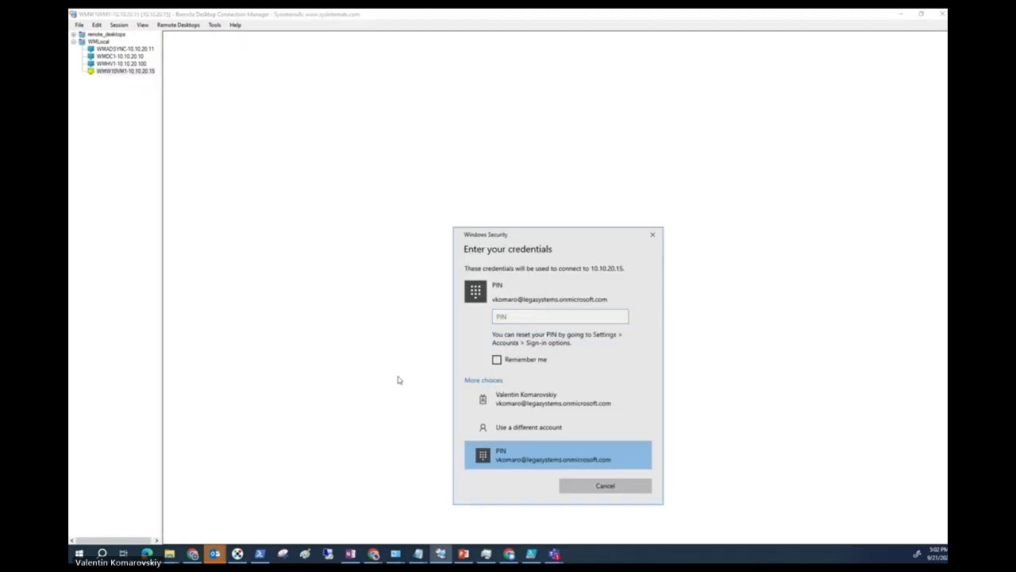
pyautogui.click(512, 429)
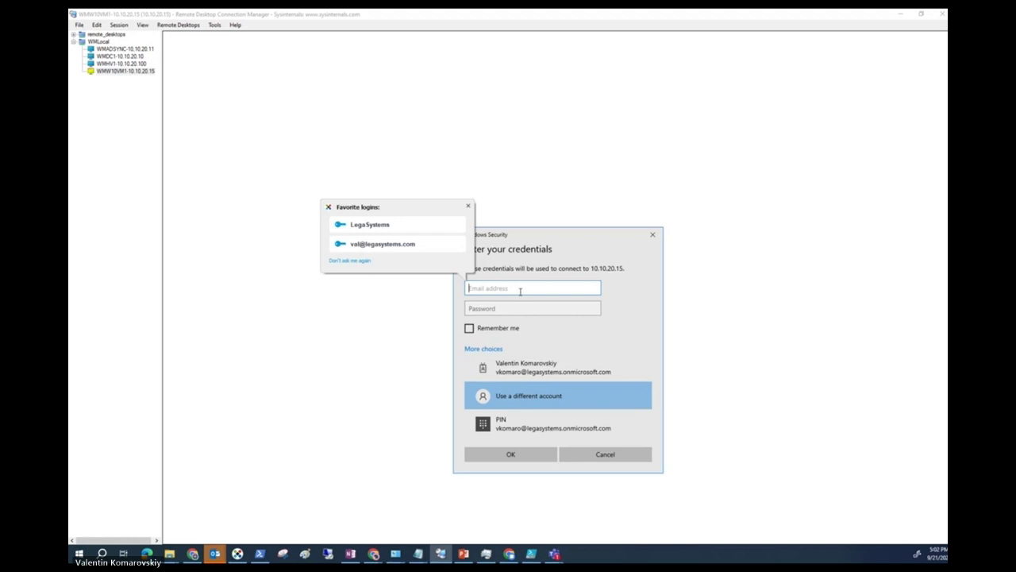
pyautogui.click(468, 207)
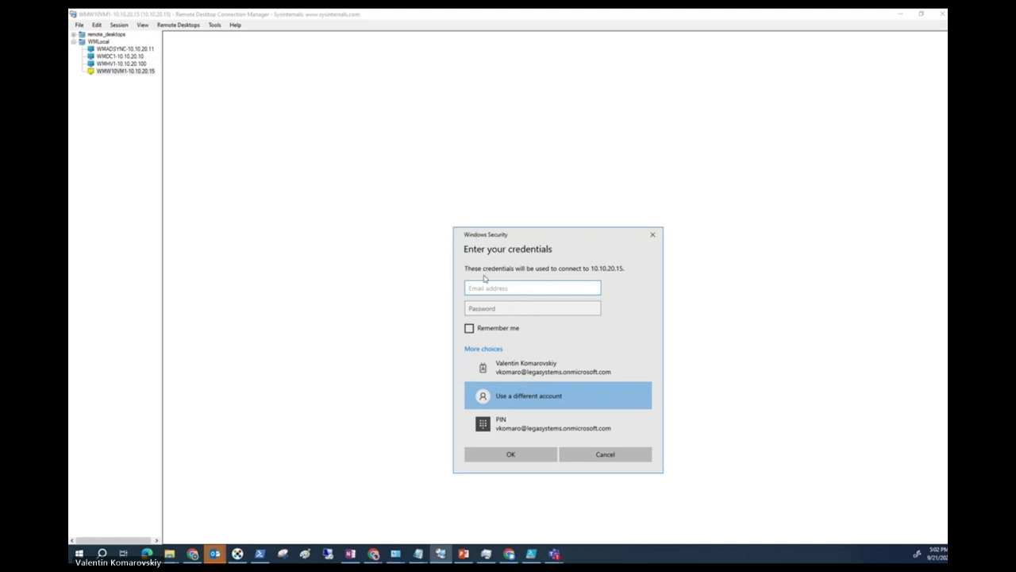
# Enter the test user's email and password, accept the certificate, then return to WMDC1 after the refusal.
pyautogui.press('Tab')
pyautogui.write('••••••••••')
pyautogui.press('Return')
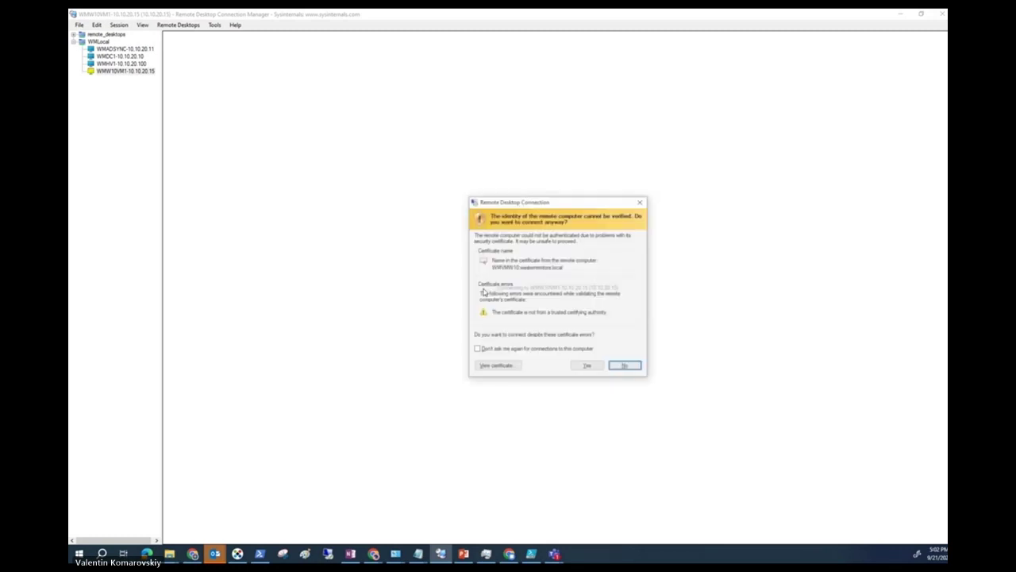
pyautogui.hotkey('alt', 'y')
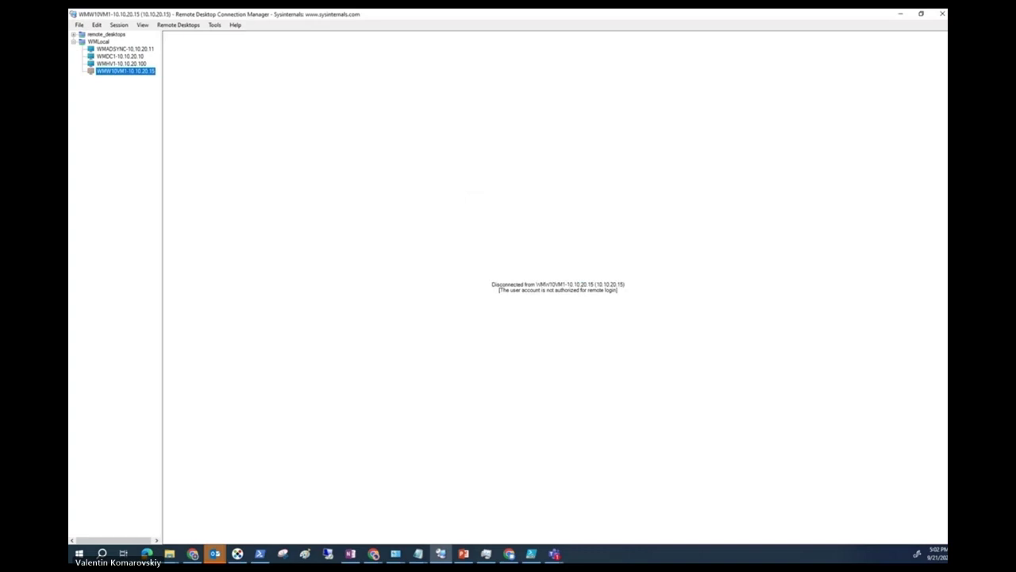
pyautogui.rightClick(130, 76)
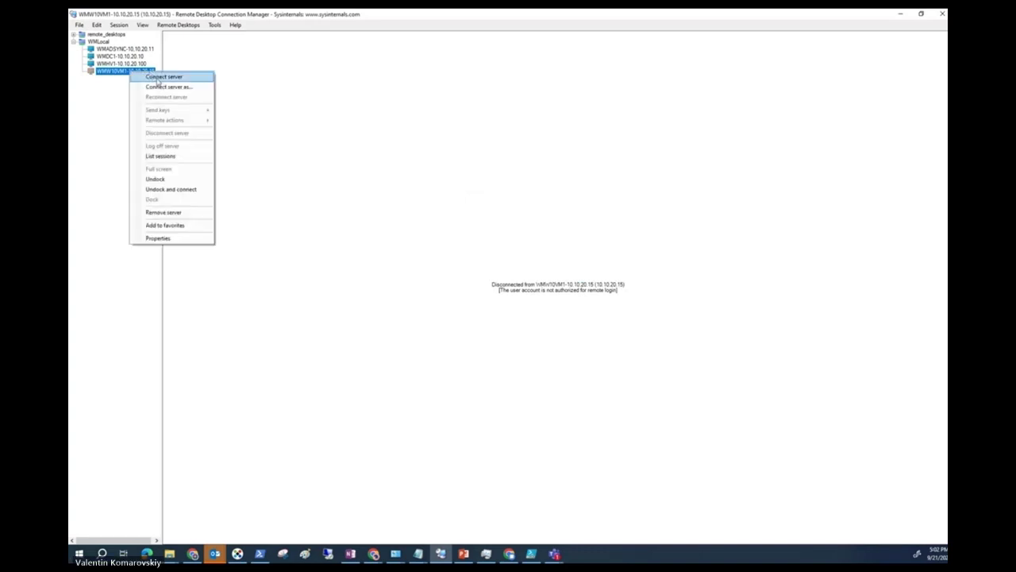
pyautogui.click(121, 56)
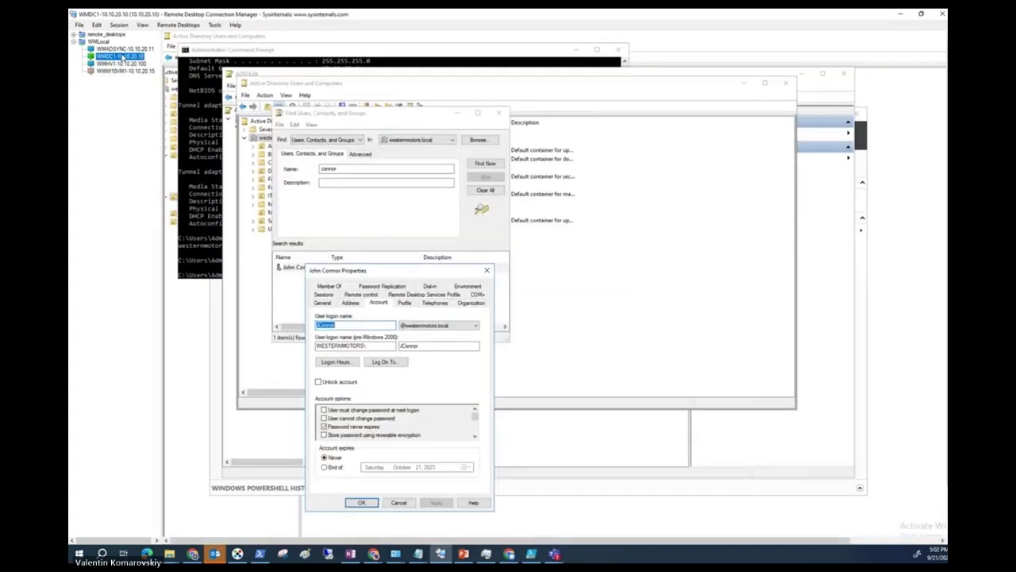
# Return to the WMDC1 session and close the user's properties without changes.
pyautogui.click(127, 72)
pyautogui.rightClick(128, 73)
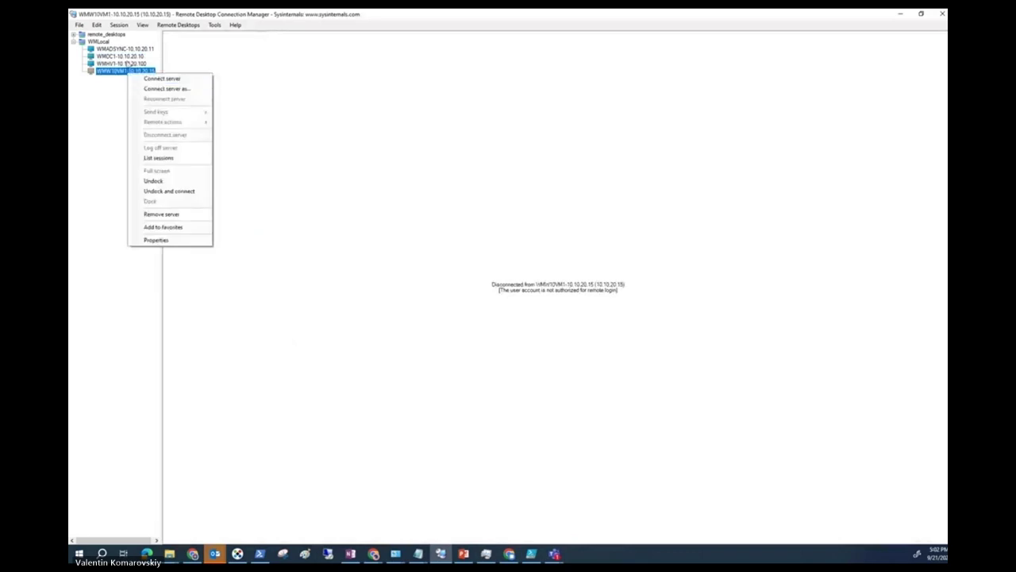
pyautogui.click(119, 57)
pyautogui.press('Escape')
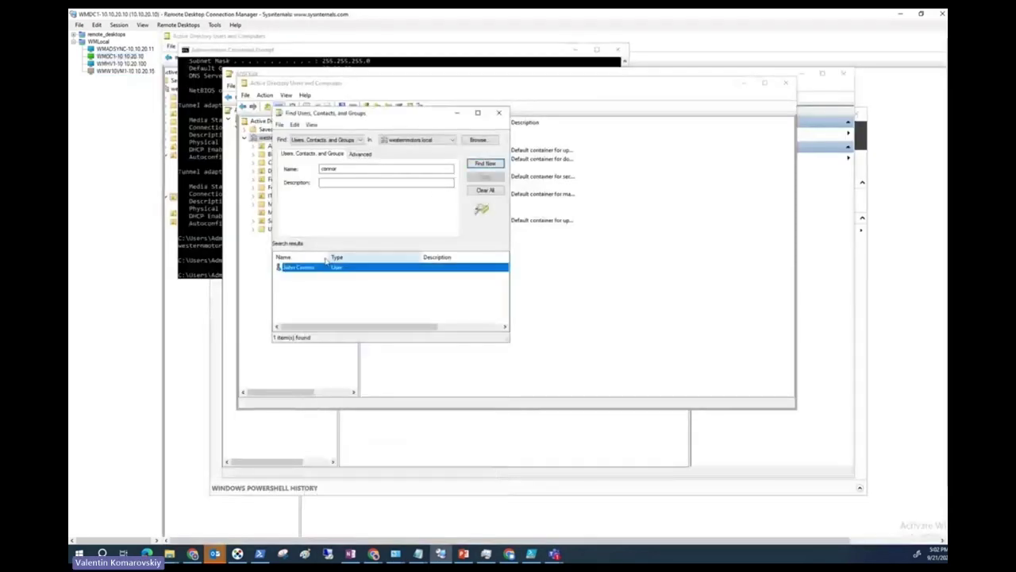
# Add the test user to the Domain Admins group on its Member Of tab and save the properties.
pyautogui.doubleClick(324, 271)
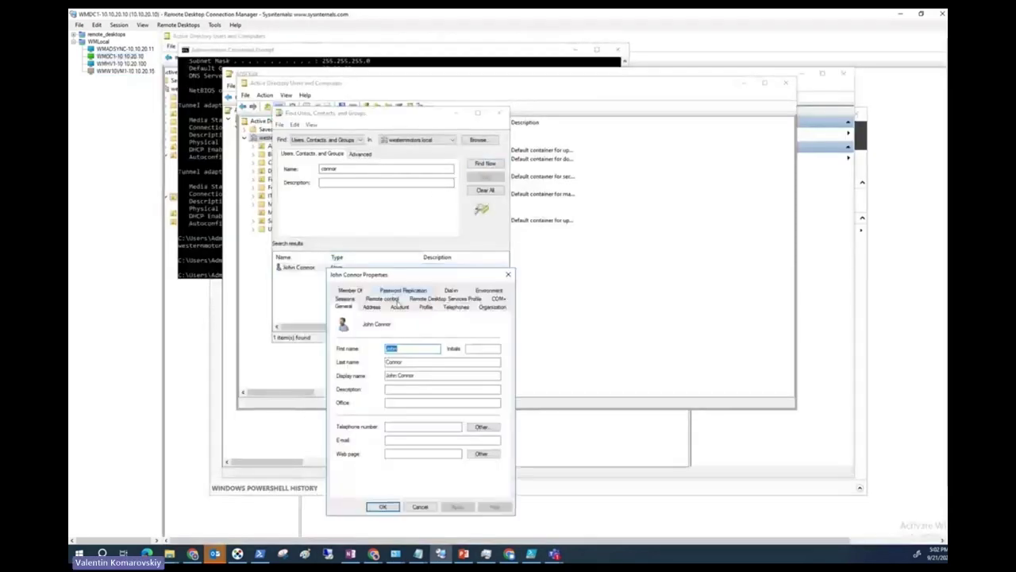
pyautogui.click(350, 290)
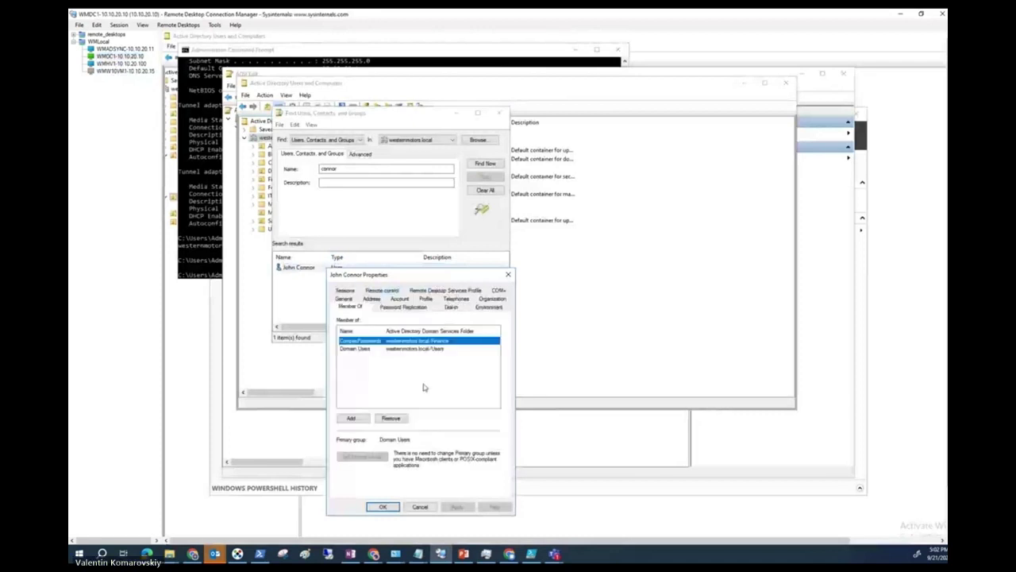
pyautogui.click(352, 419)
pyautogui.write('domain admins')
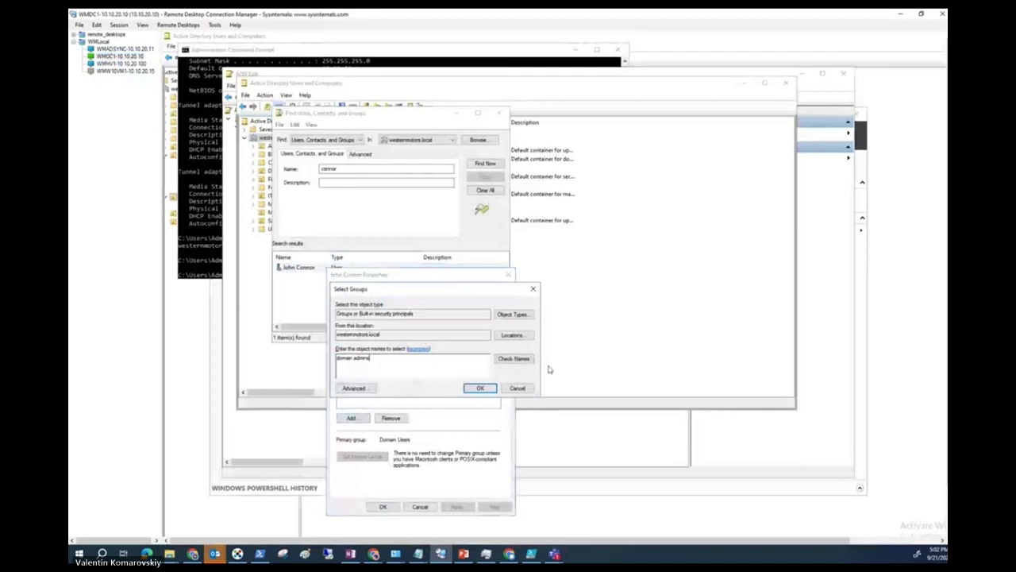
pyautogui.click(514, 359)
pyautogui.click(479, 388)
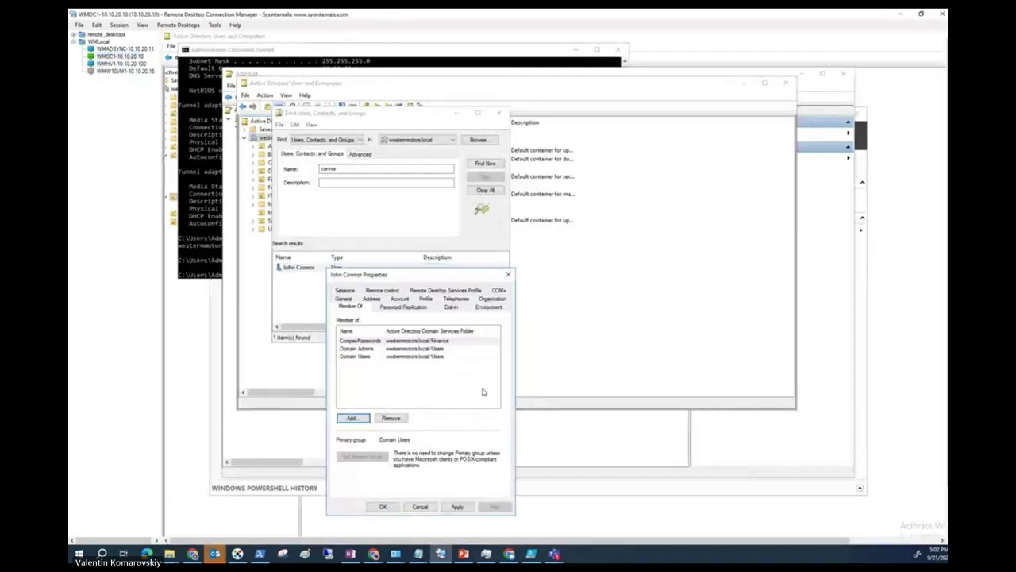
pyautogui.click(383, 506)
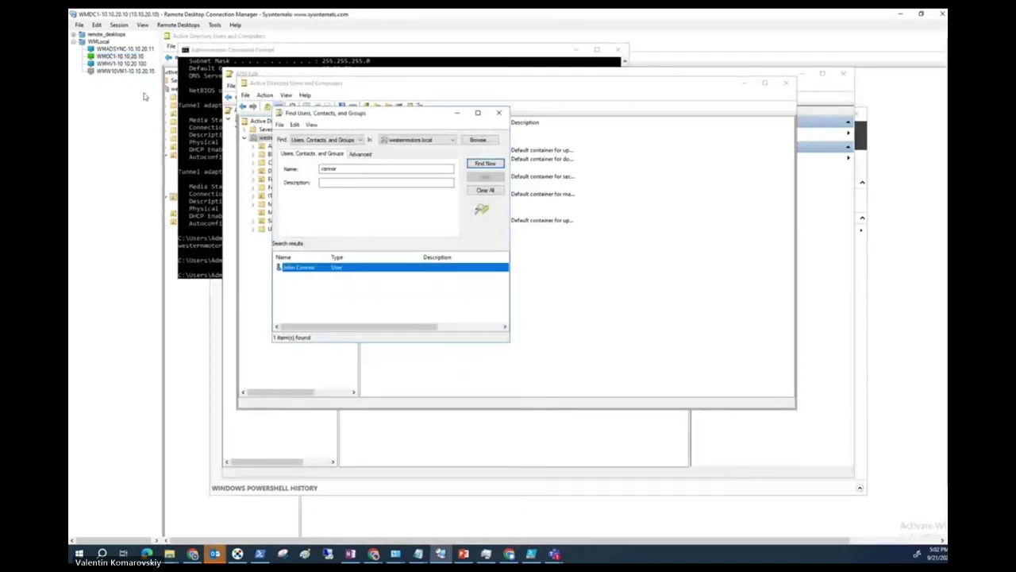
pyautogui.click(125, 71)
pyautogui.rightClick(127, 71)
# Connect to WMW10VM1 using a different account, entering the test user's email and password, and accept the certificate.
pyautogui.click(141, 77)
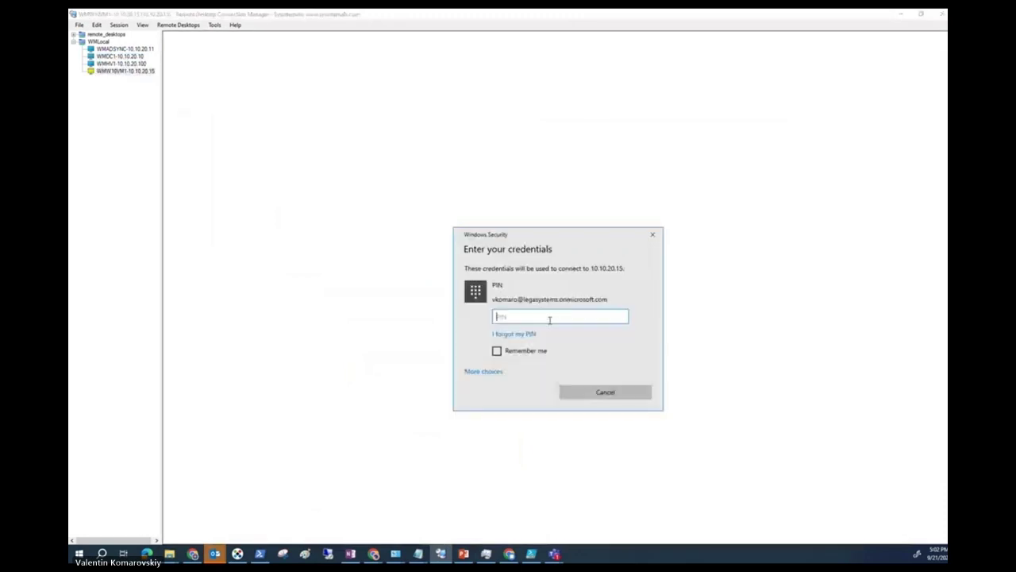
pyautogui.click(494, 373)
pyautogui.click(525, 417)
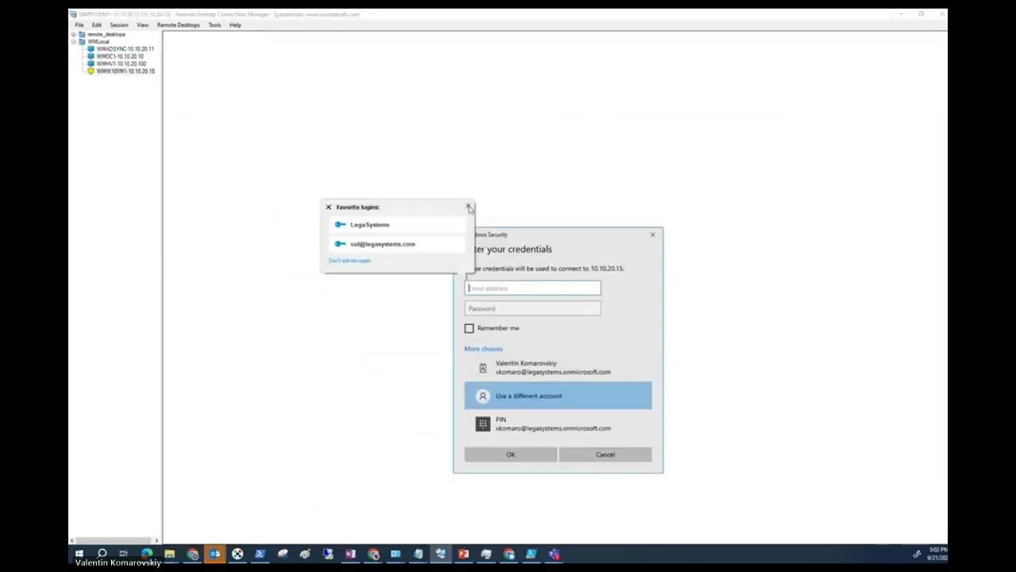
pyautogui.click(467, 206)
pyautogui.press('Tab')
pyautogui.write('••••••••••')
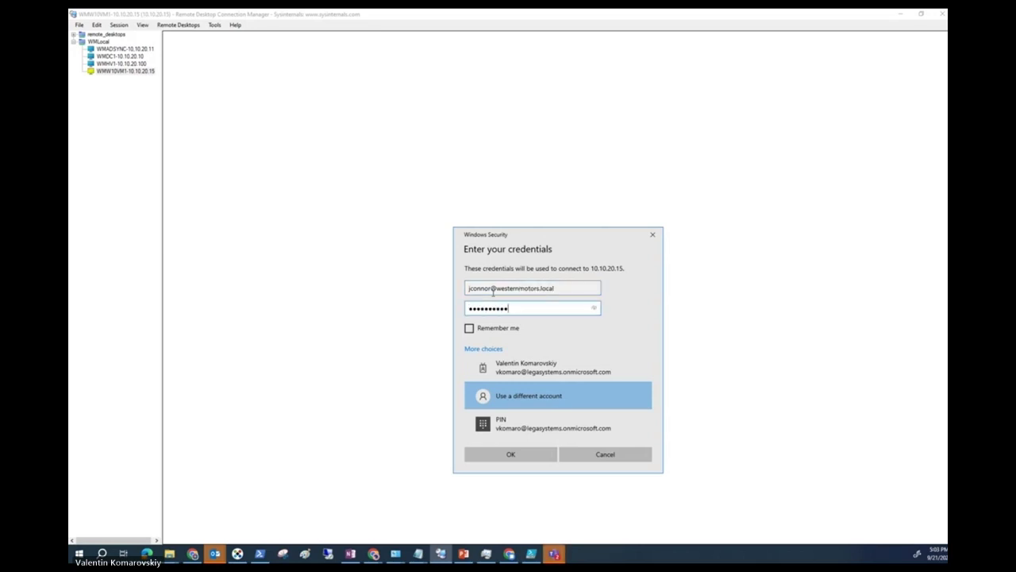
pyautogui.press('Return')
pyautogui.click(585, 366)
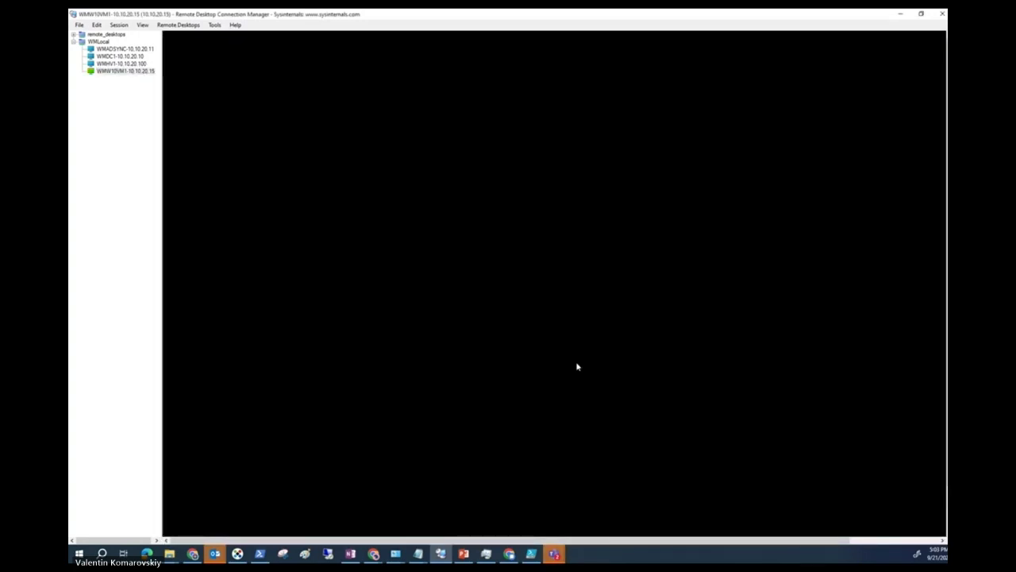
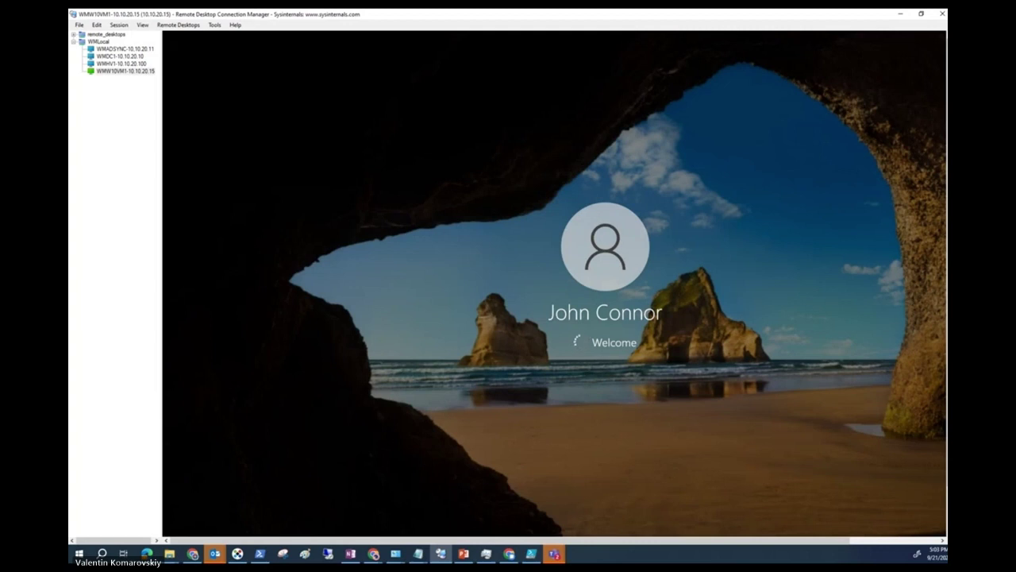
# Switch to the WMDC1-10.10.20.10 domain controller session in RDCMan.
pyautogui.hotkey('alt', 'Tab')
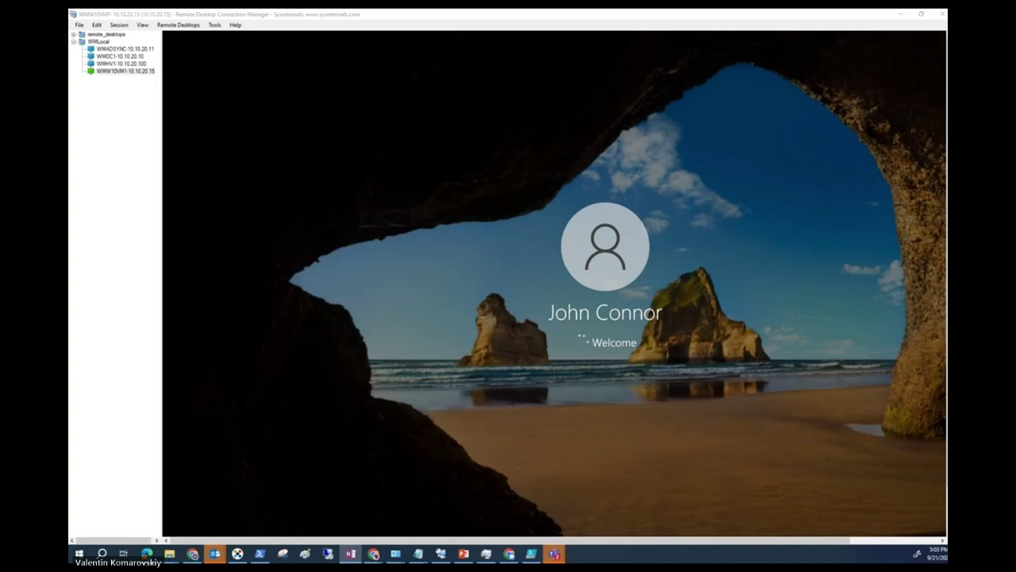
pyautogui.click(116, 56)
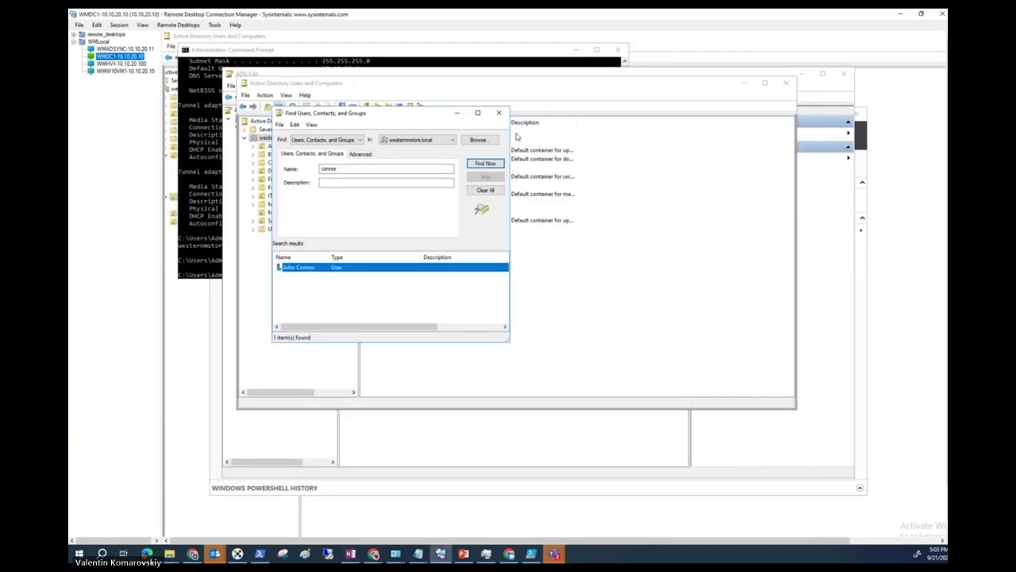
# Close the user search results and refresh the Finance OU=Users container in ADSI Edit.
pyautogui.click(499, 113)
pyautogui.click(368, 464)
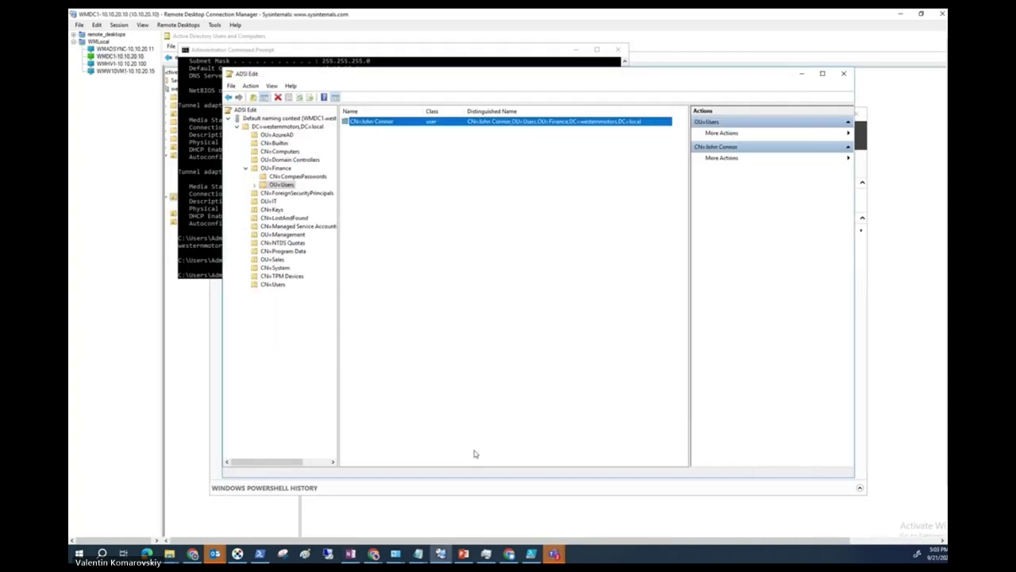
pyautogui.rightClick(291, 187)
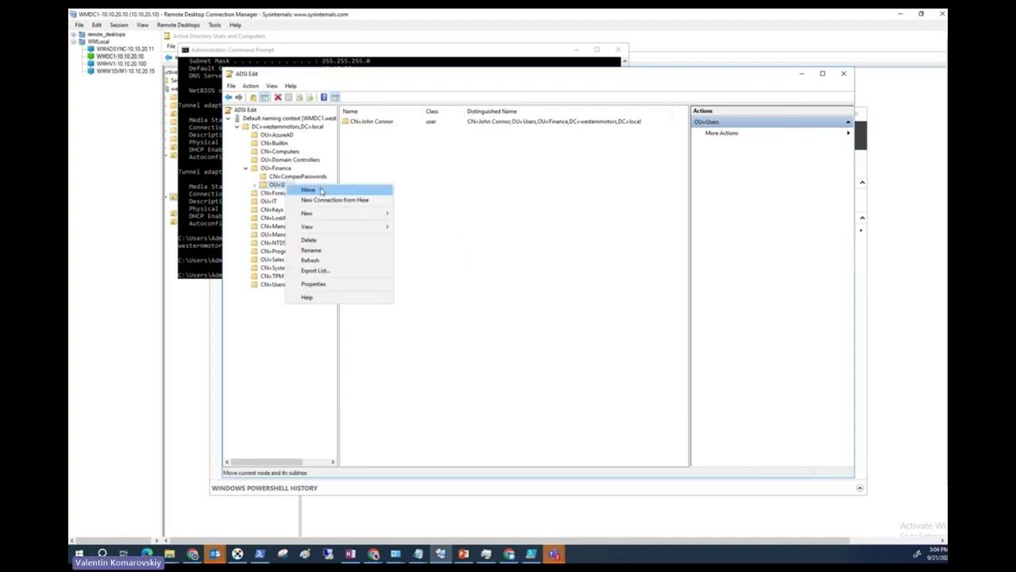
pyautogui.click(312, 260)
pyautogui.click(686, 338)
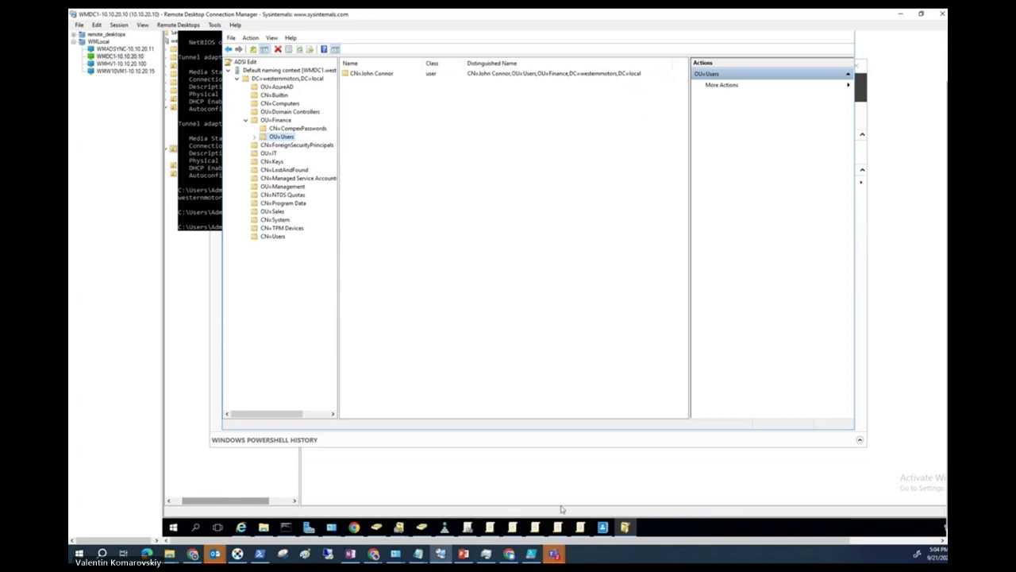
# Bring Active Directory Users and Computers forward and minimize the Administrative Center, showing westernmotors.local.
pyautogui.click(625, 527)
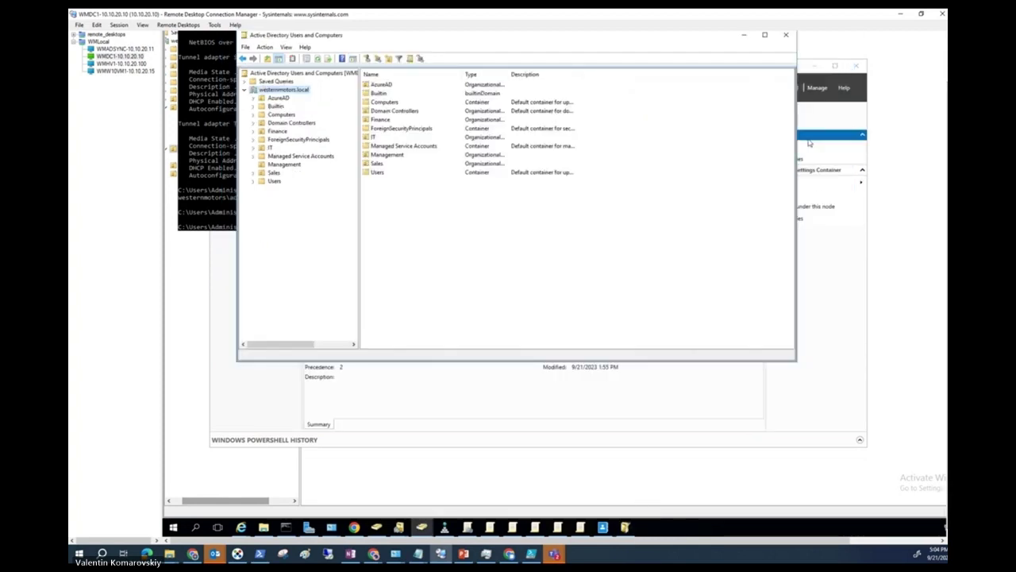
pyautogui.scroll(2, 945, 262)
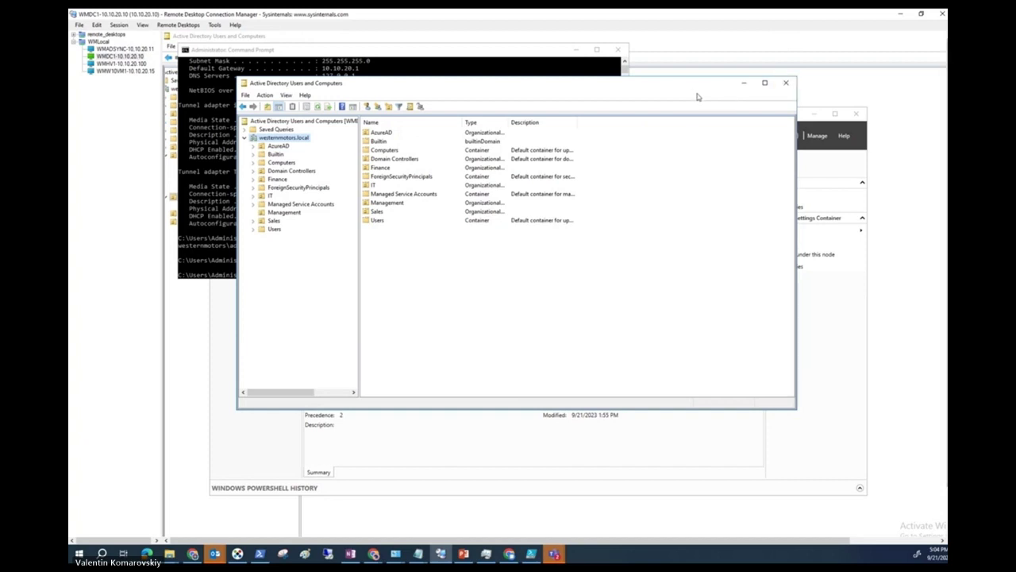
pyautogui.click(862, 316)
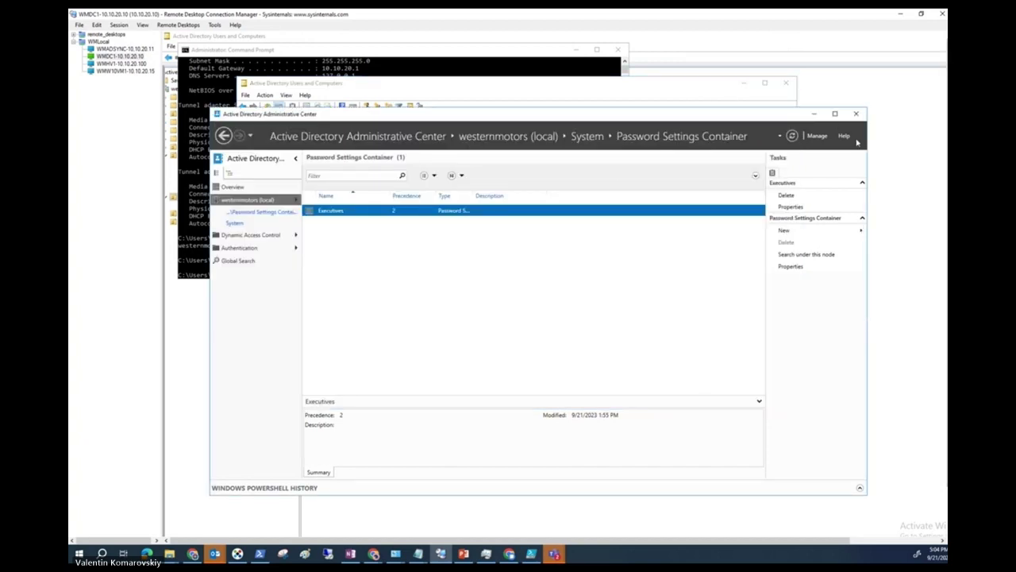
pyautogui.click(813, 116)
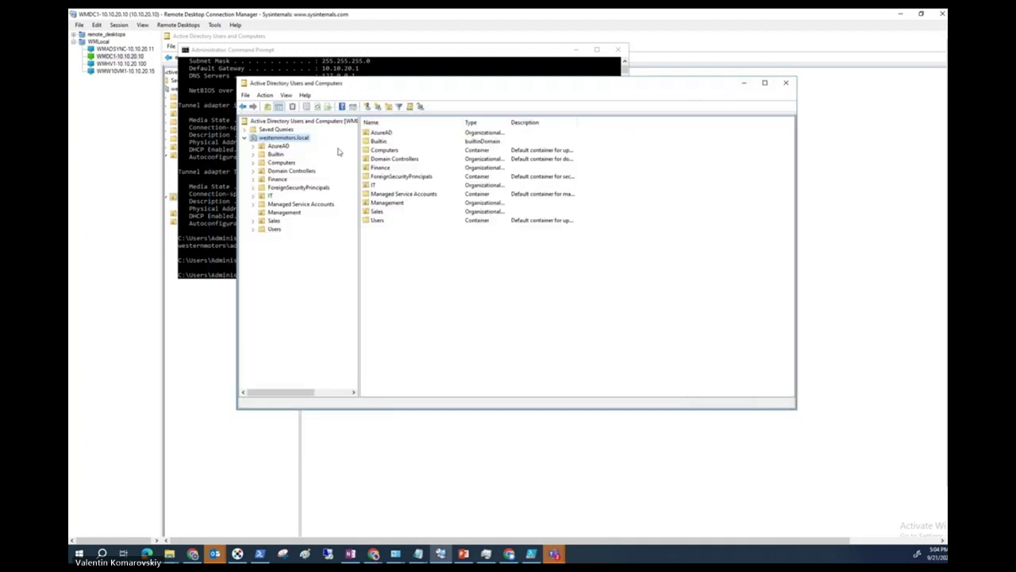
pyautogui.rightClick(301, 138)
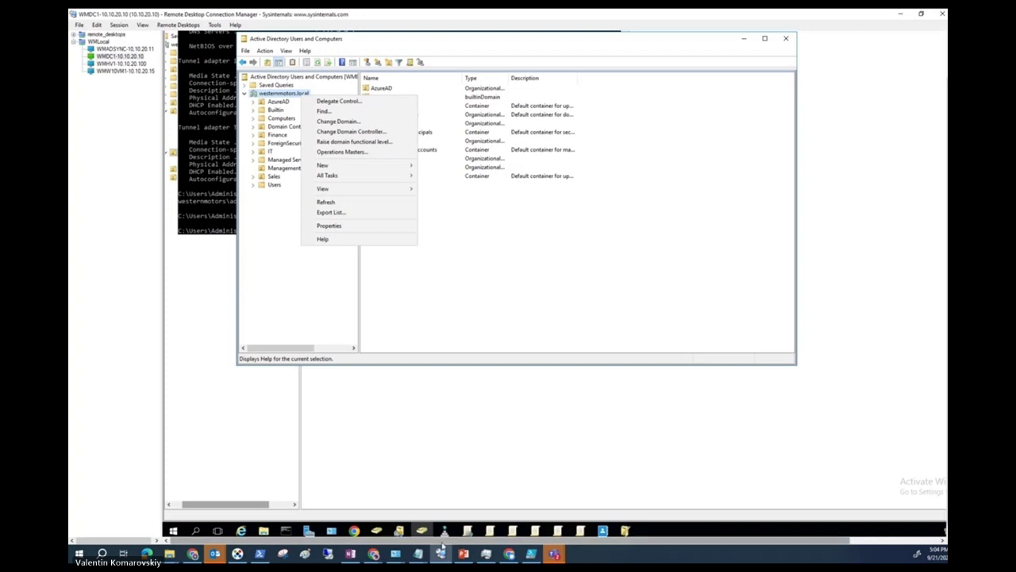
# In ADSI Edit, select the user account in Finance's OU=Users and refresh its entry.
pyautogui.click(625, 530)
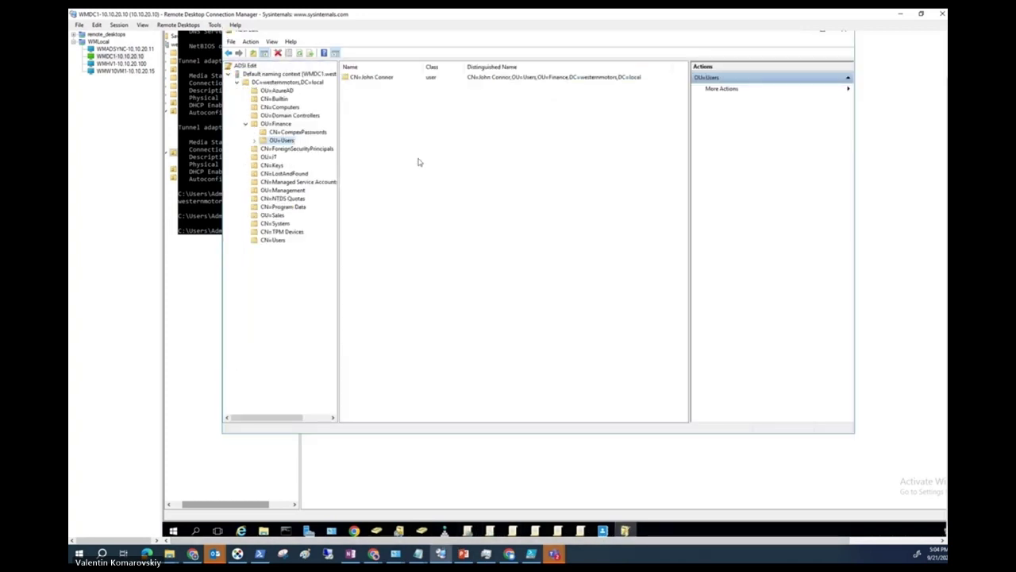
pyautogui.click(369, 78)
pyautogui.rightClick(369, 78)
pyautogui.click(391, 162)
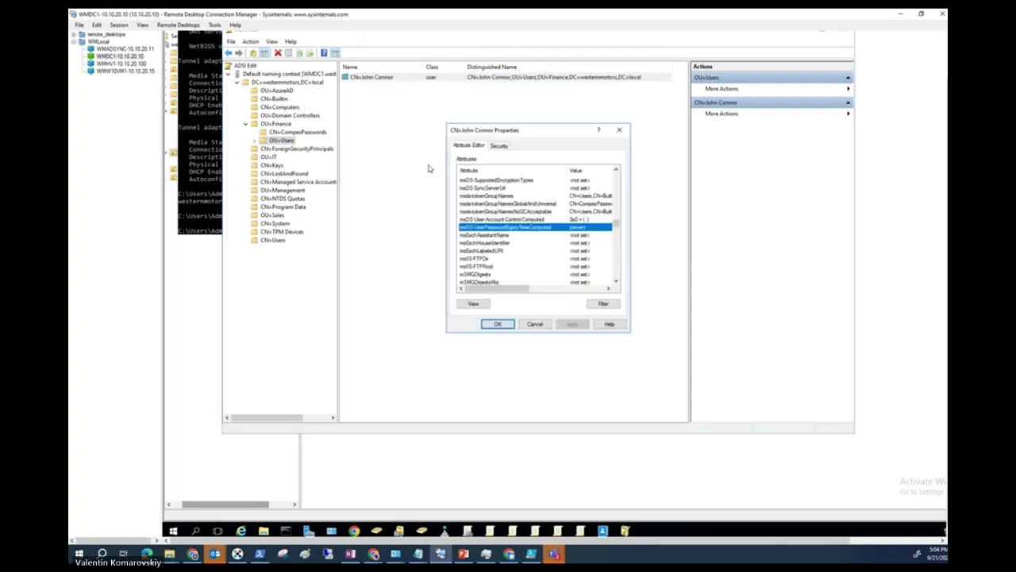
pyautogui.click(543, 325)
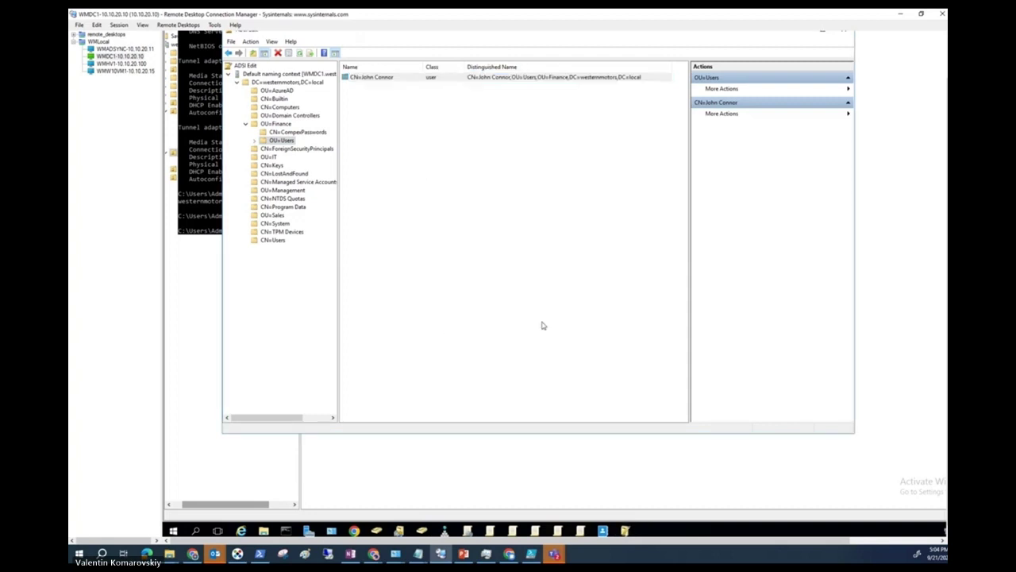
pyautogui.rightClick(418, 77)
pyautogui.click(453, 149)
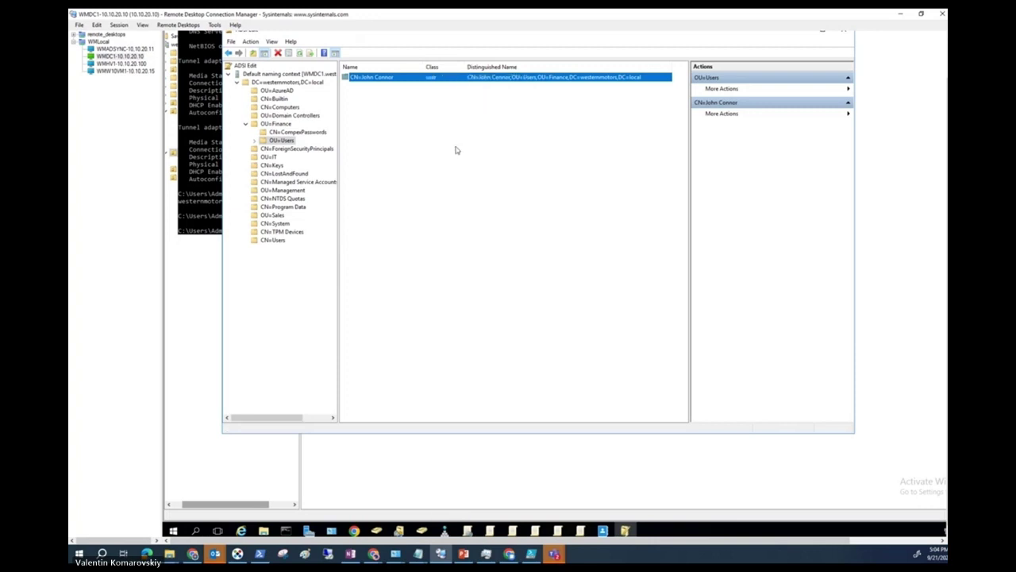
# View the user's Attribute Editor properties, reviewing attributes such as accountExpires (never).
pyautogui.rightClick(380, 79)
pyautogui.click(408, 165)
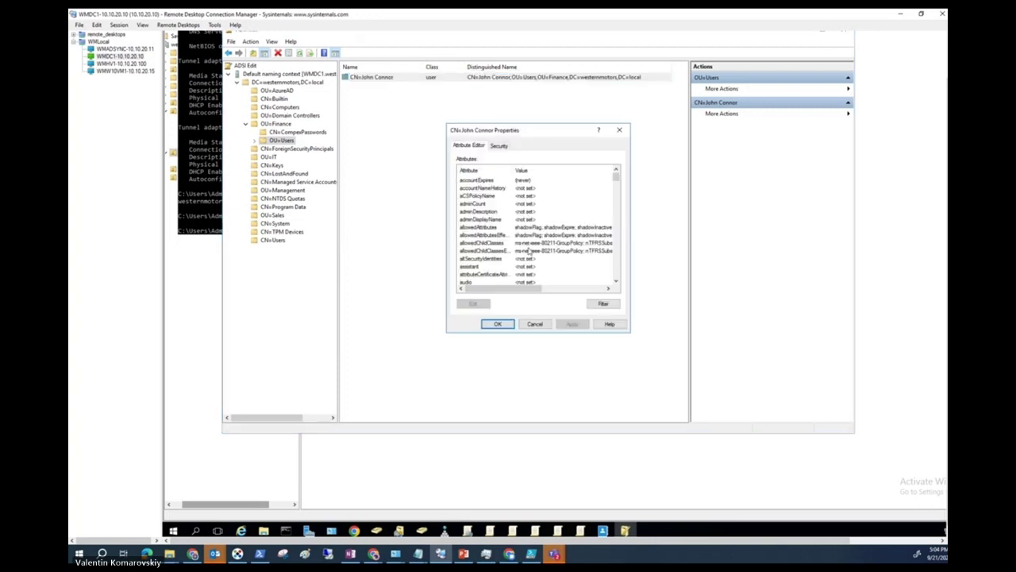
pyautogui.scroll(-8, 515, 249)
pyautogui.scroll(-10, 515, 249)
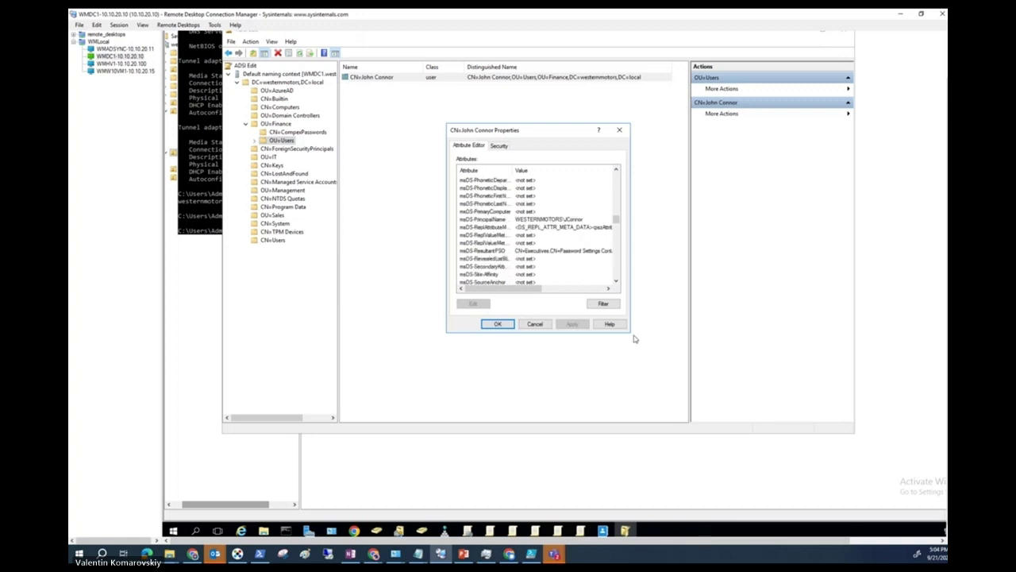
pyautogui.scroll(-4, 509, 240)
pyautogui.scroll(-10, 509, 240)
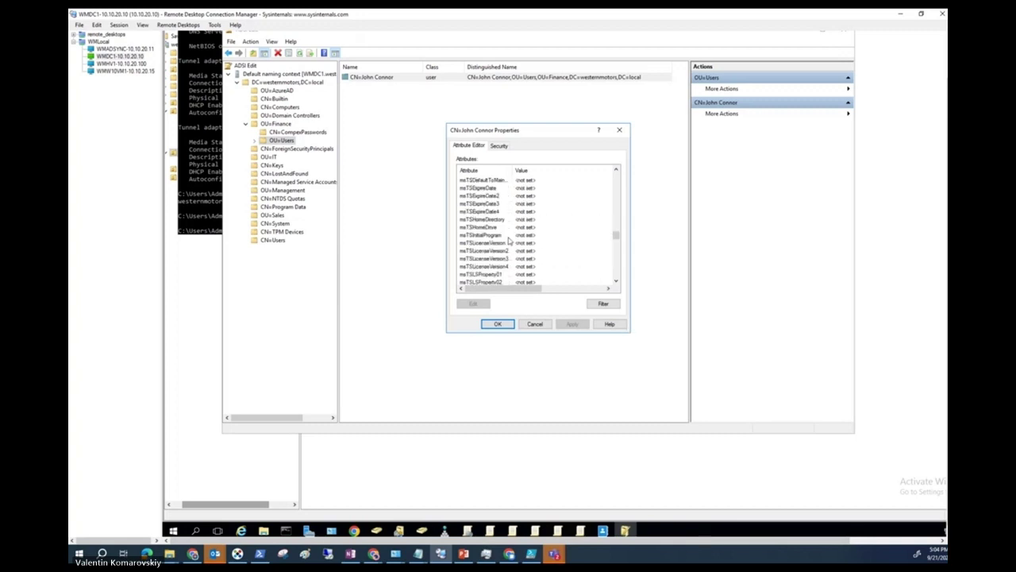
pyautogui.scroll(10, 509, 241)
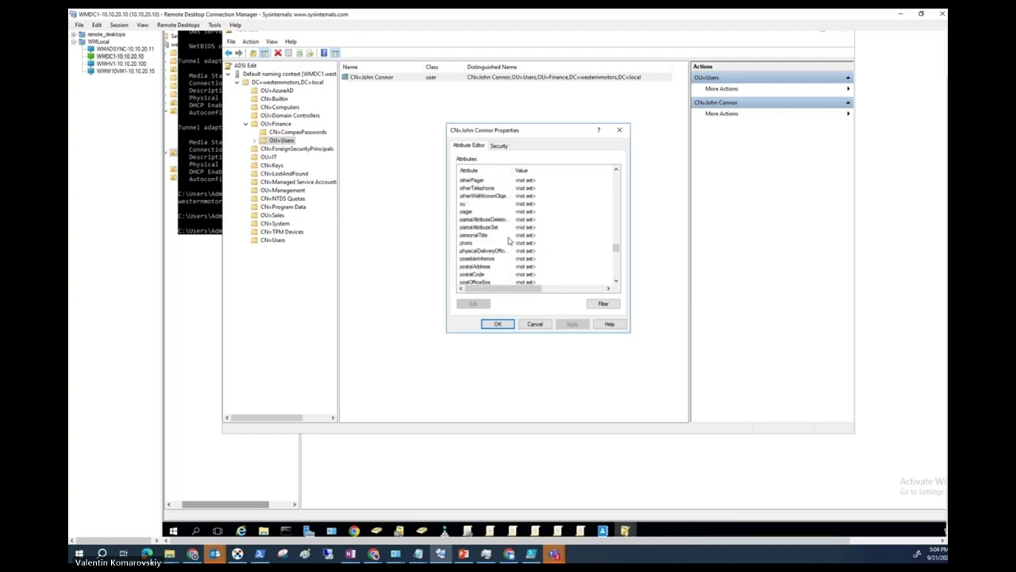
pyautogui.scroll(5, 509, 240)
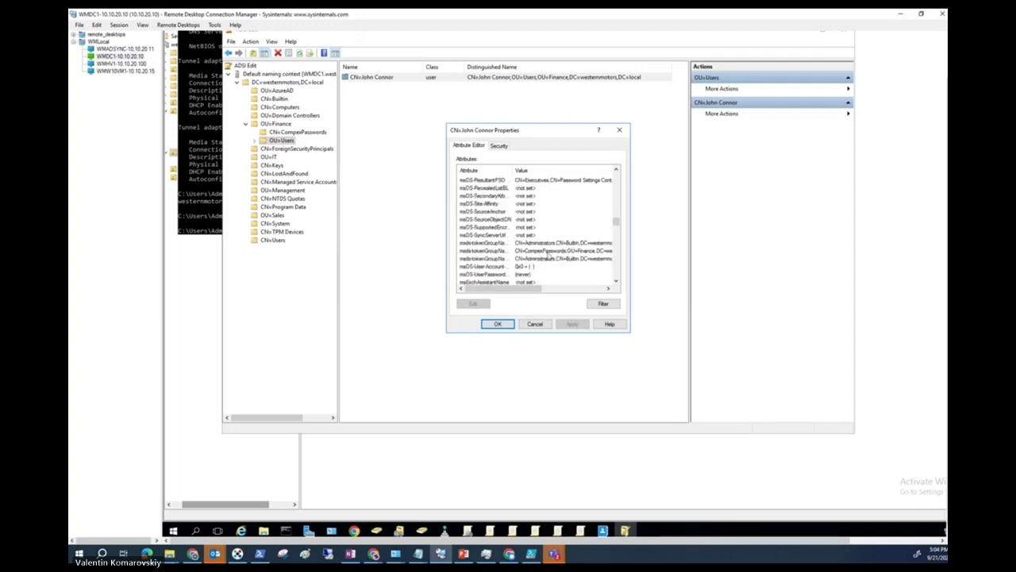
pyautogui.scroll(3, 546, 254)
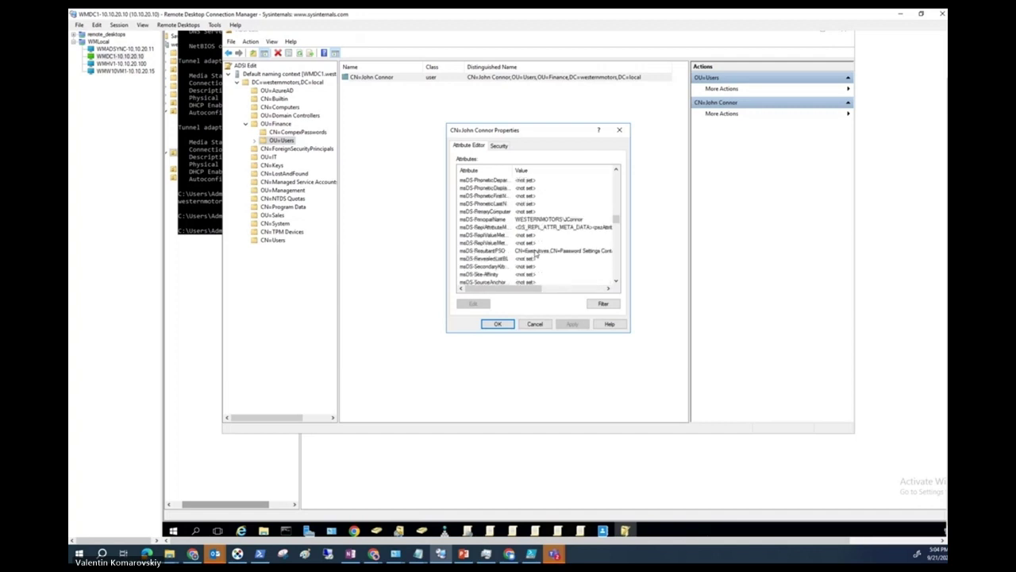
pyautogui.scroll(10, 536, 252)
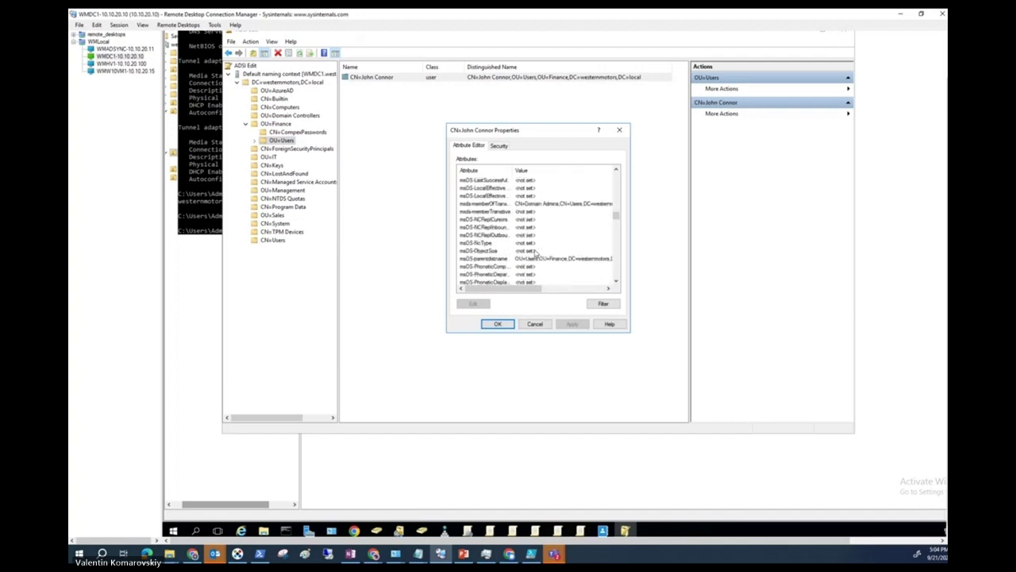
pyautogui.scroll(8, 536, 252)
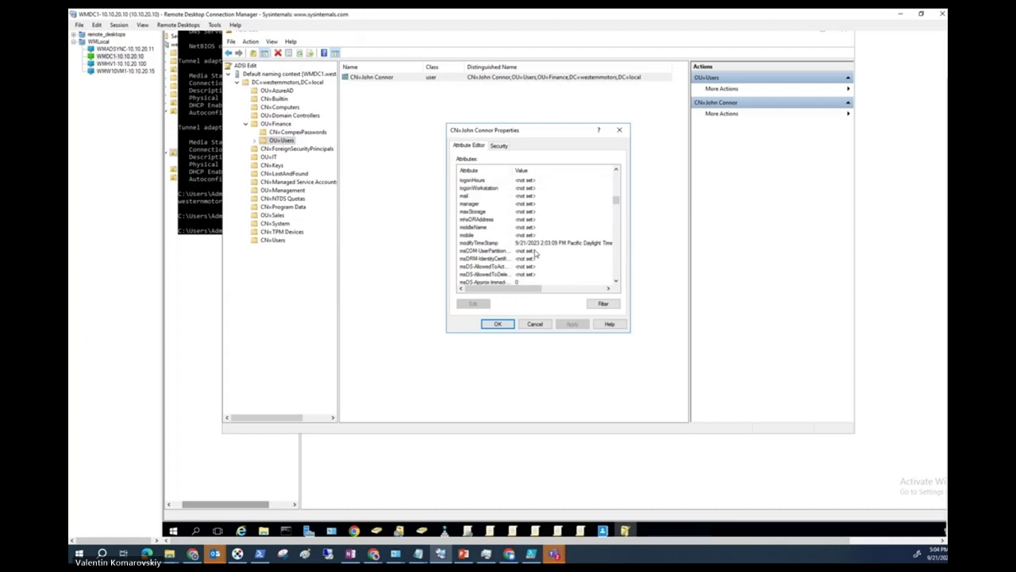
pyautogui.scroll(6, 536, 252)
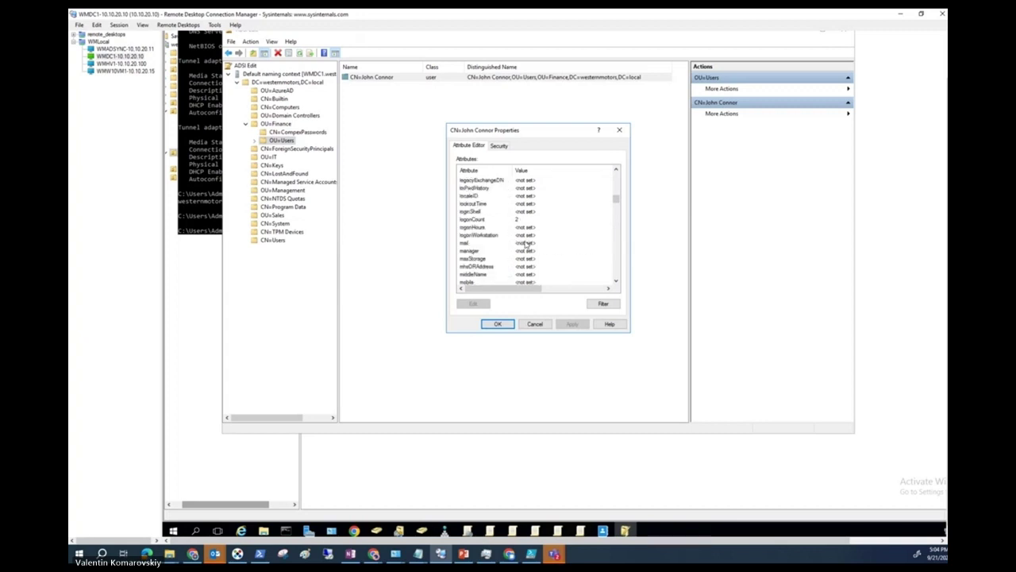
pyautogui.scroll(-1, 526, 244)
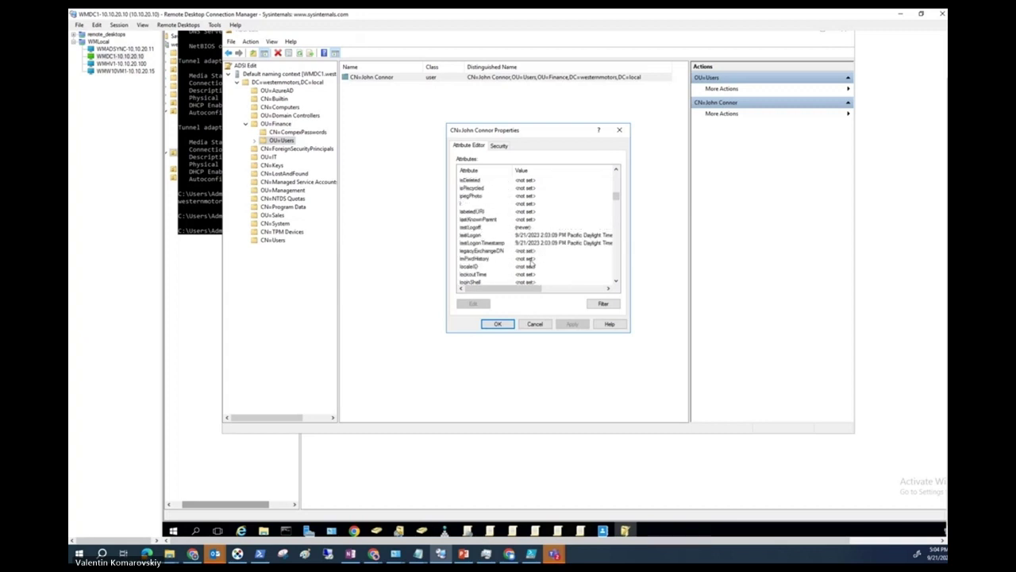
pyautogui.scroll(15, 524, 244)
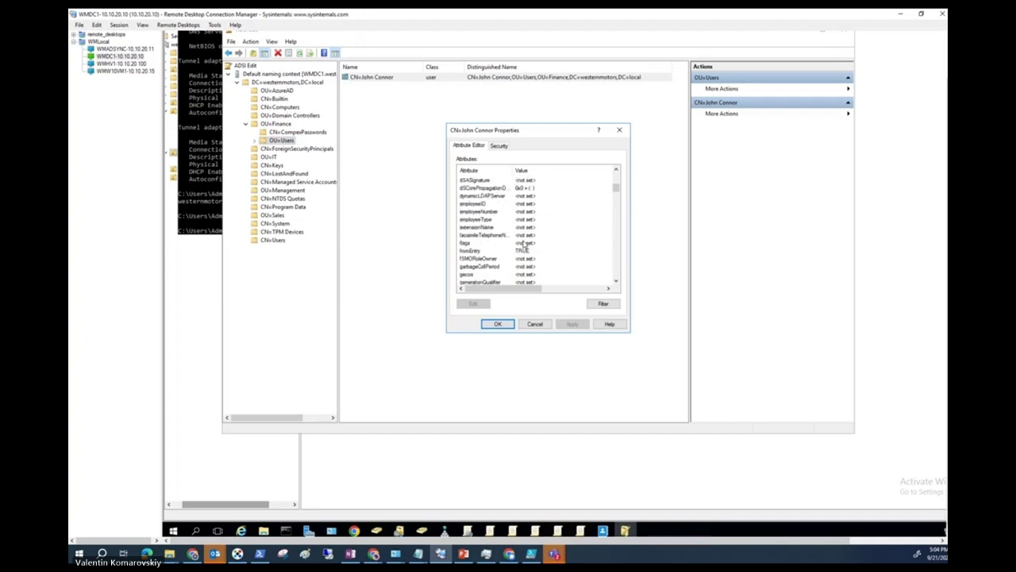
pyautogui.scroll(4, 524, 244)
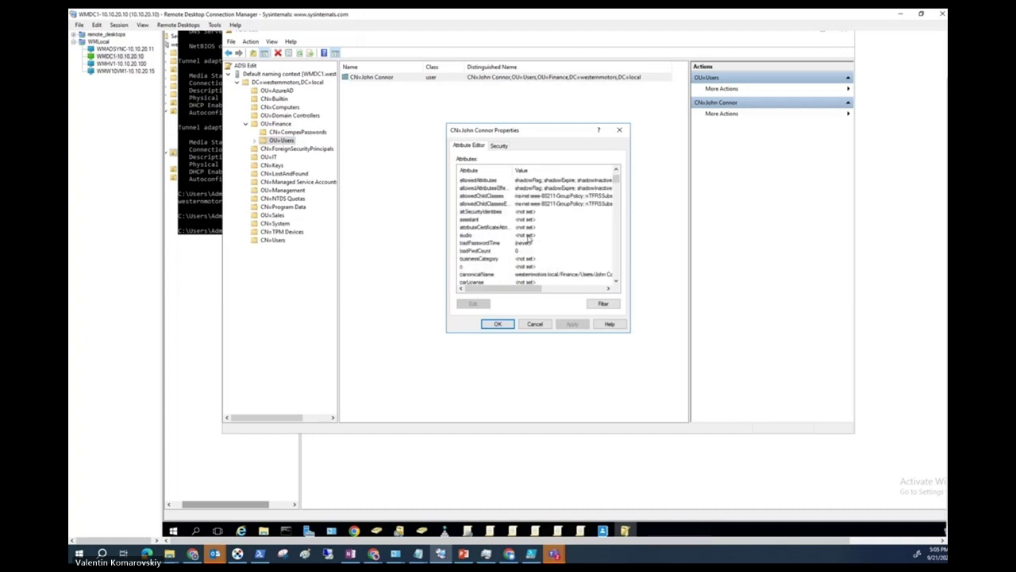
pyautogui.scroll(2, 528, 238)
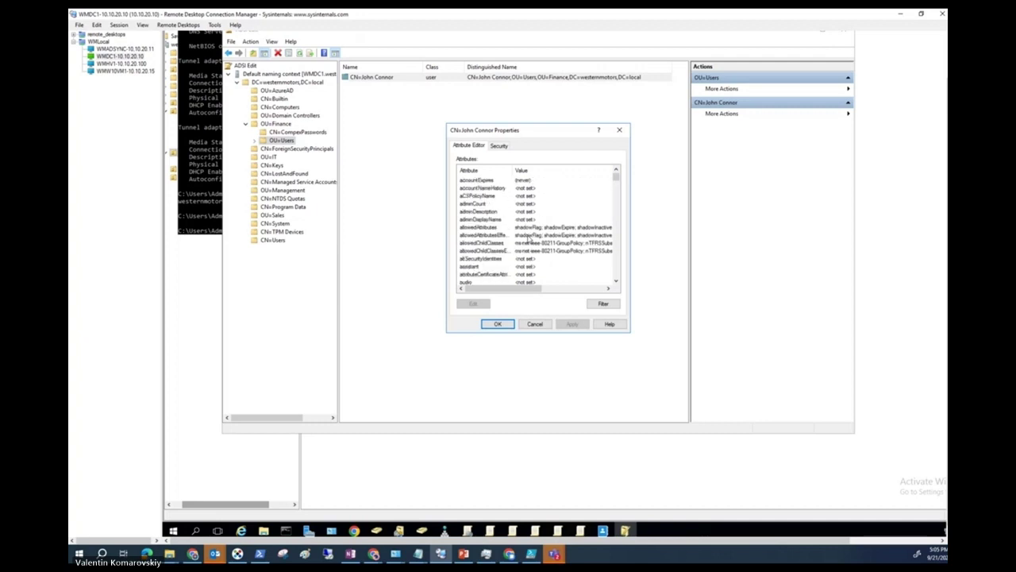
pyautogui.doubleClick(543, 229)
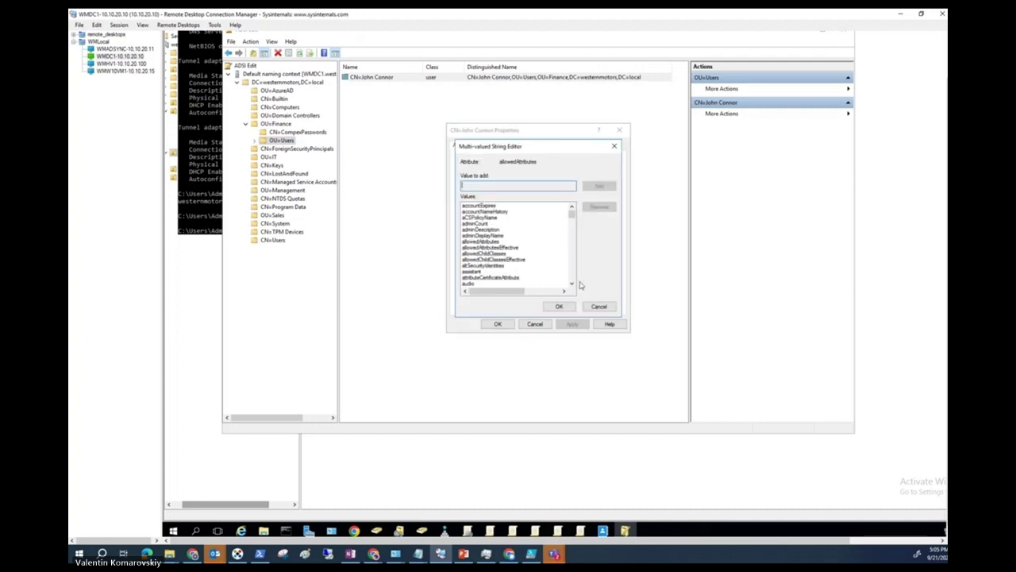
pyautogui.click(598, 306)
pyautogui.moveTo(503, 288); pyautogui.dragTo(472, 289)
pyautogui.press('Down')
pyautogui.scroll(-6, 540, 238)
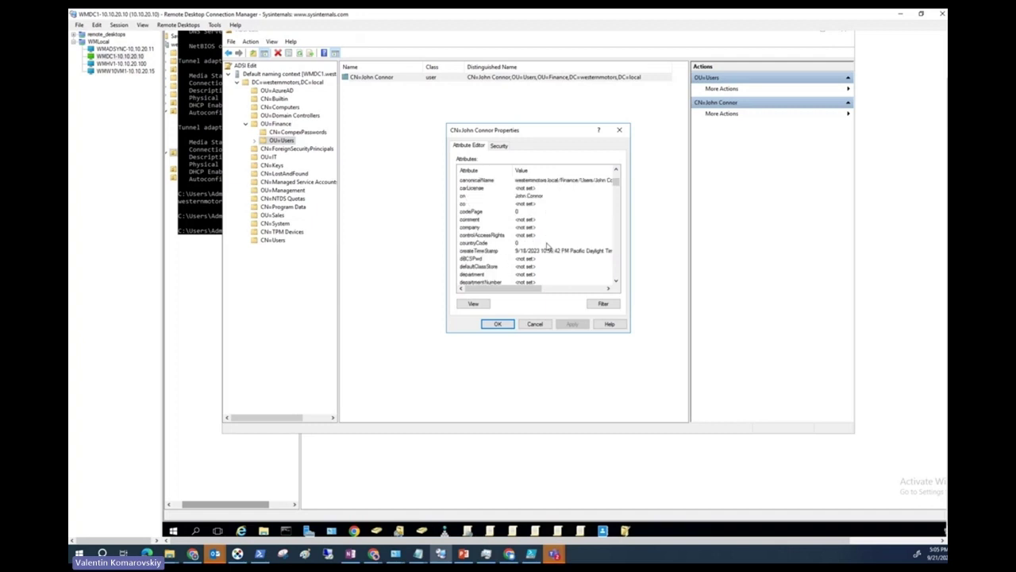
pyautogui.scroll(-20, 547, 246)
pyautogui.scroll(-12, 546, 247)
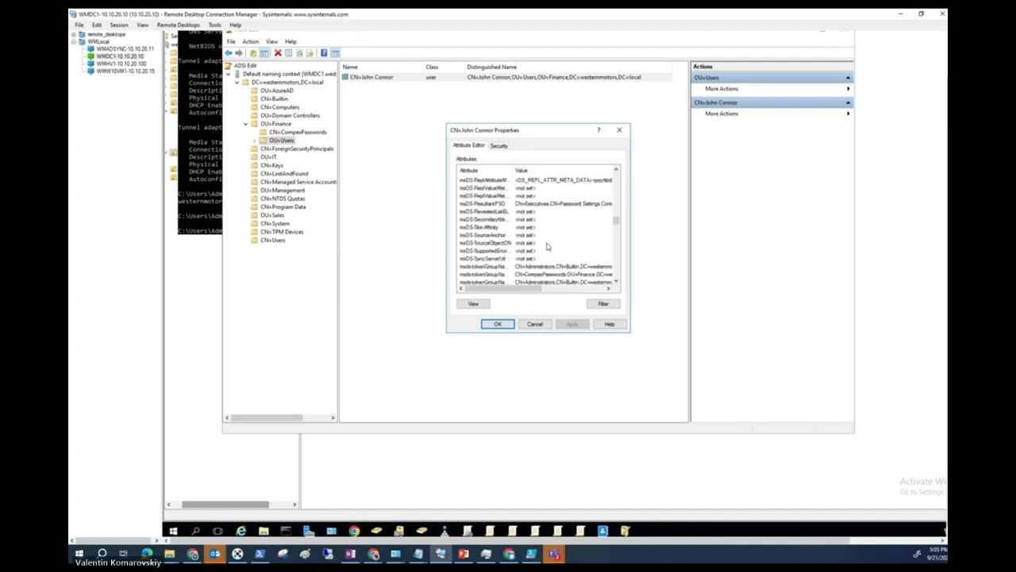
pyautogui.scroll(-12, 546, 247)
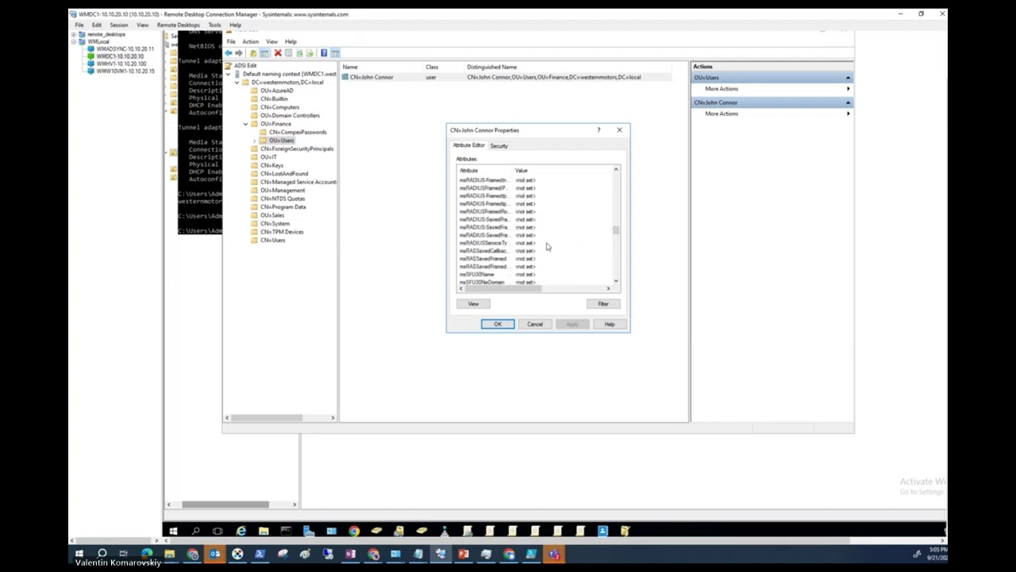
pyautogui.scroll(-9, 546, 247)
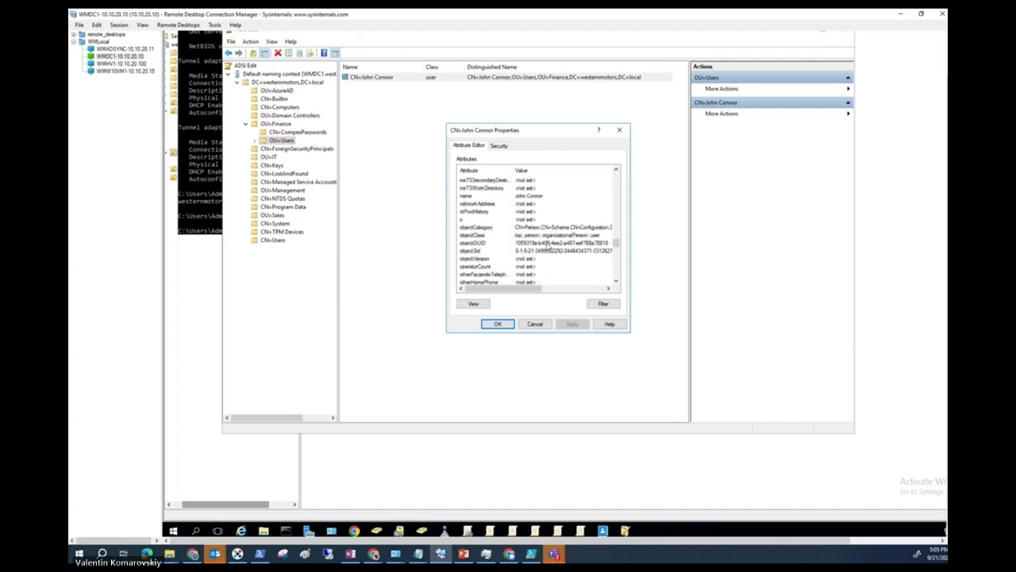
pyautogui.scroll(-15, 546, 247)
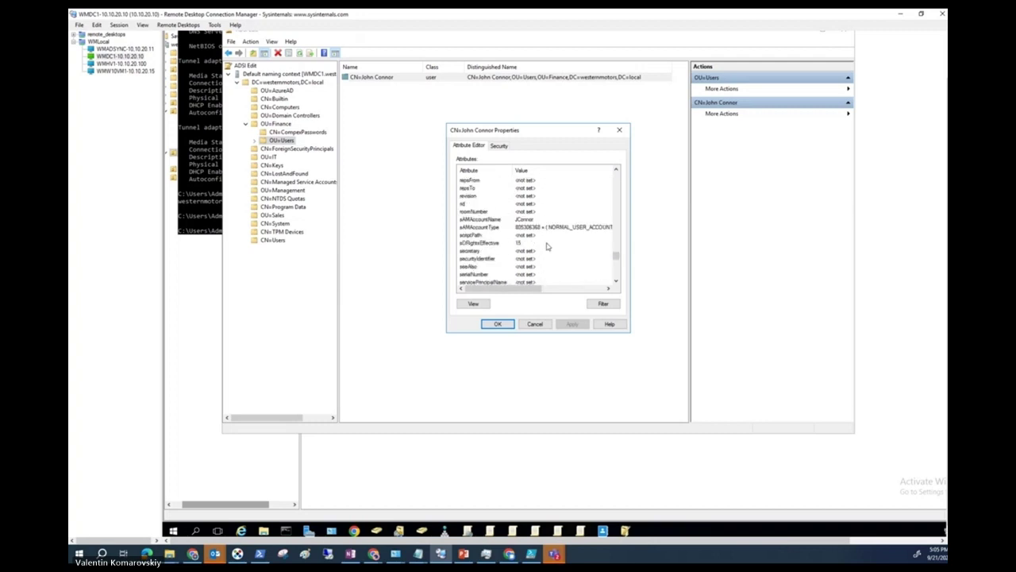
pyautogui.scroll(3, 546, 247)
pyautogui.scroll(-1, 546, 247)
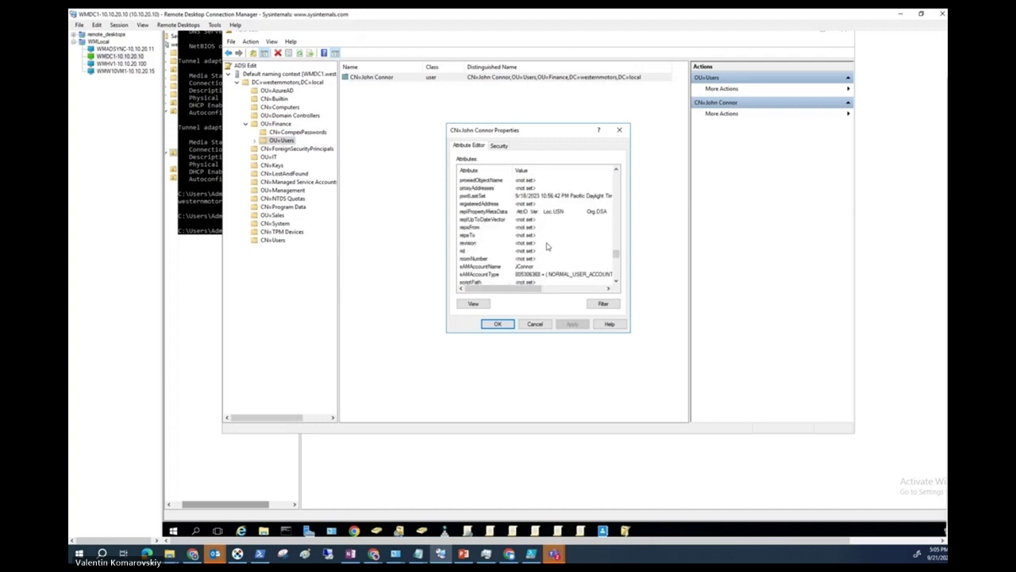
pyautogui.scroll(-1, 546, 247)
pyautogui.scroll(-10, 546, 247)
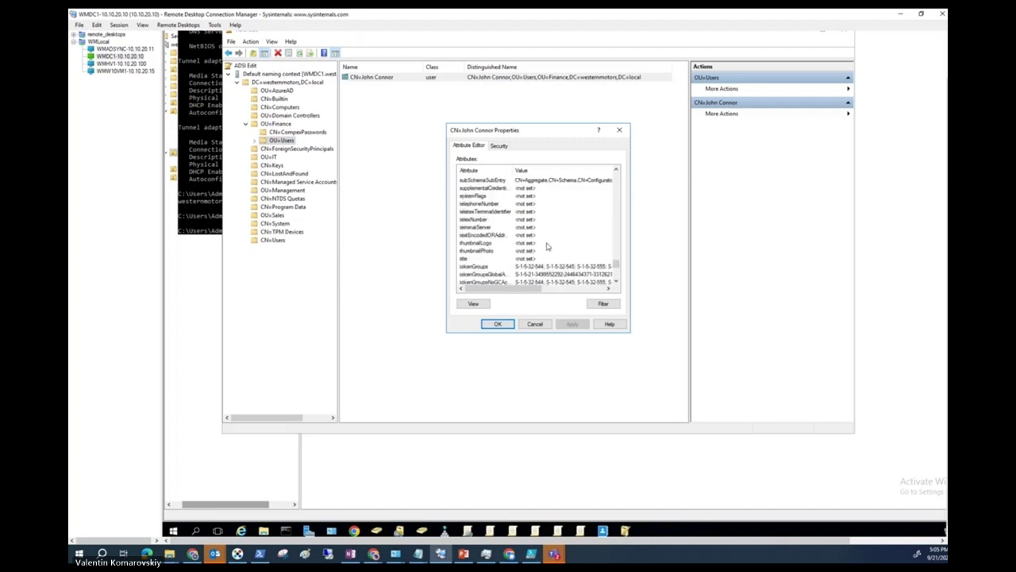
pyautogui.scroll(-8, 546, 247)
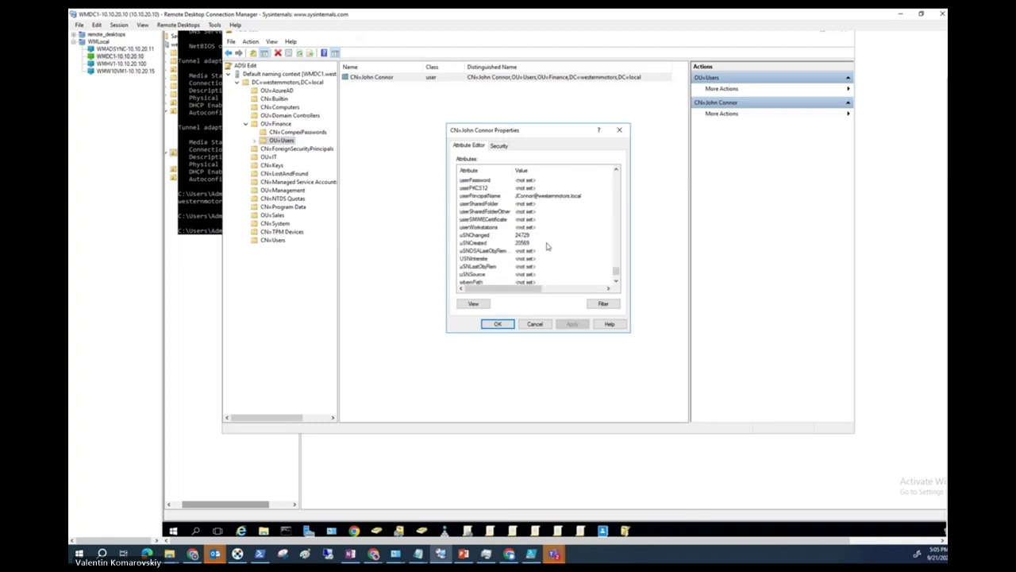
pyautogui.scroll(-1, 546, 247)
pyautogui.scroll(-3, 546, 247)
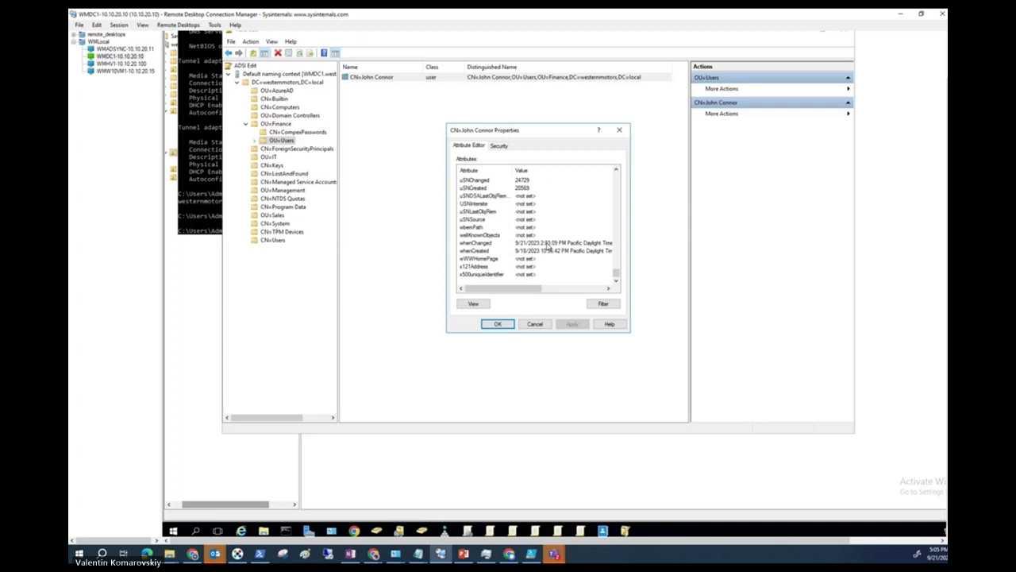
pyautogui.click(120, 57)
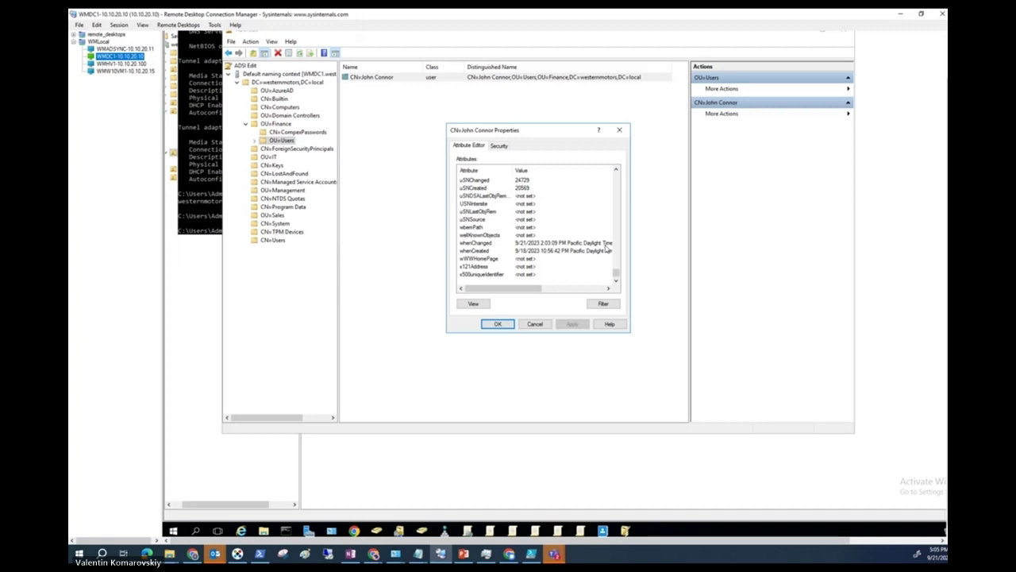
pyautogui.scroll(-1, 943, 272)
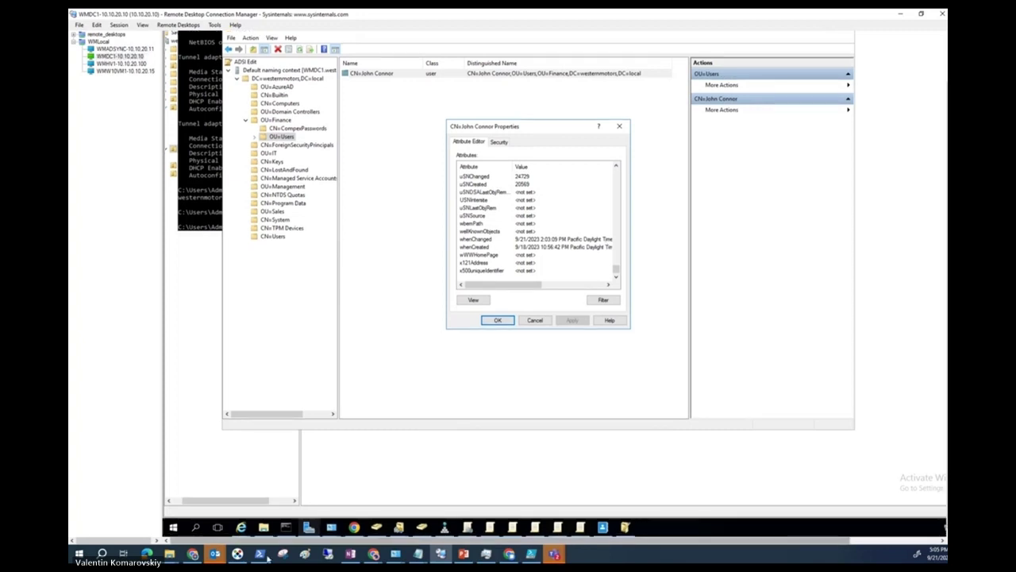
# Launch Windows PowerShell as administrator on the remote server.
pyautogui.click(173, 528)
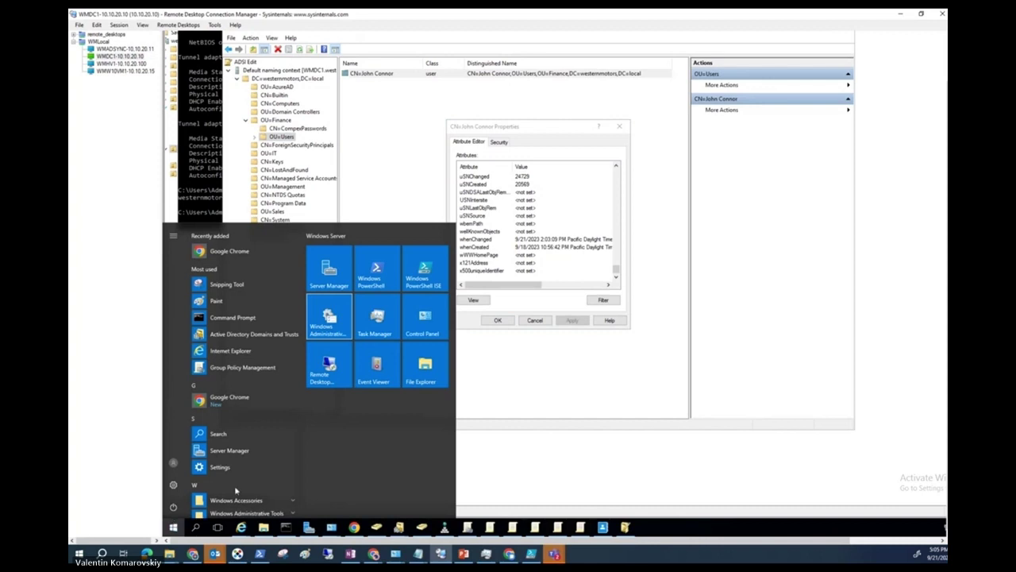
pyautogui.rightClick(384, 272)
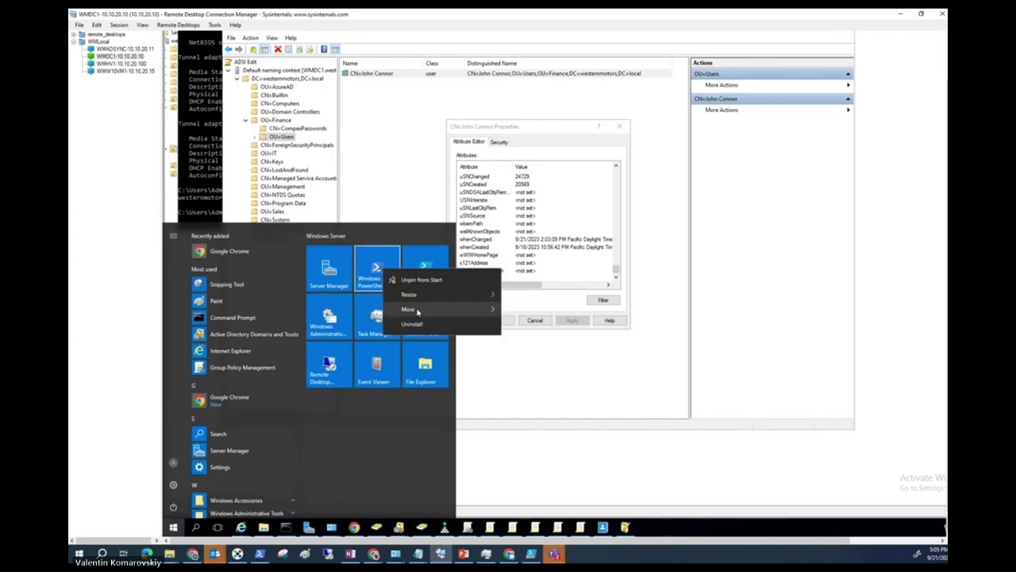
pyautogui.moveTo(486, 308)
pyautogui.click(530, 343)
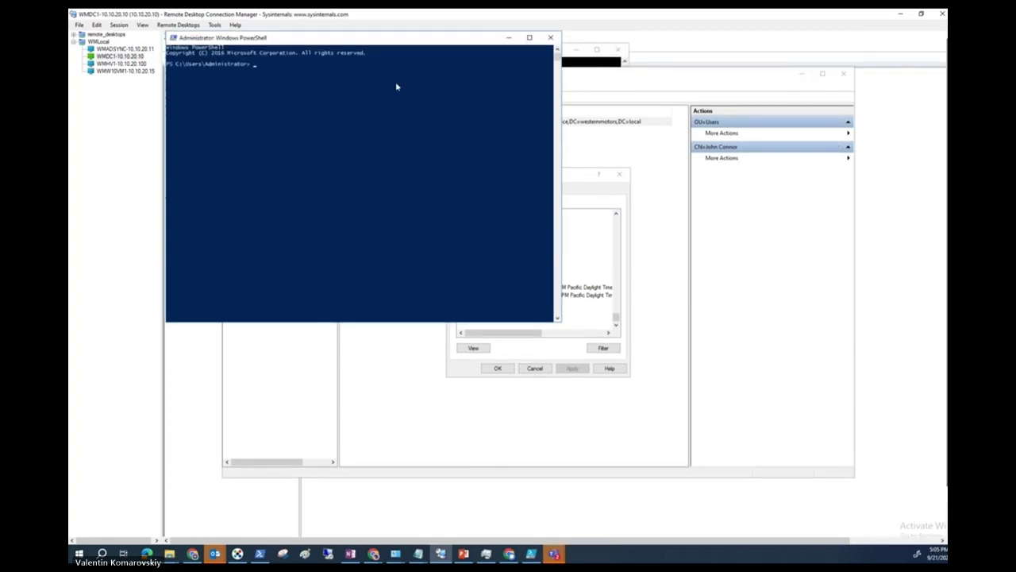
pyautogui.moveTo(461, 120); pyautogui.dragTo(572, 131)
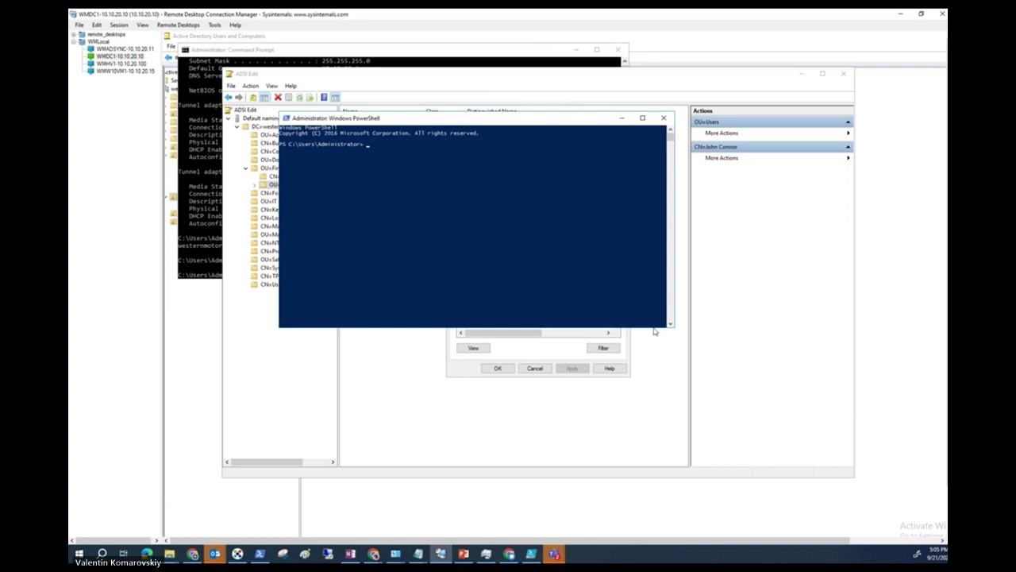
pyautogui.hotkey('alt', 'Tab')
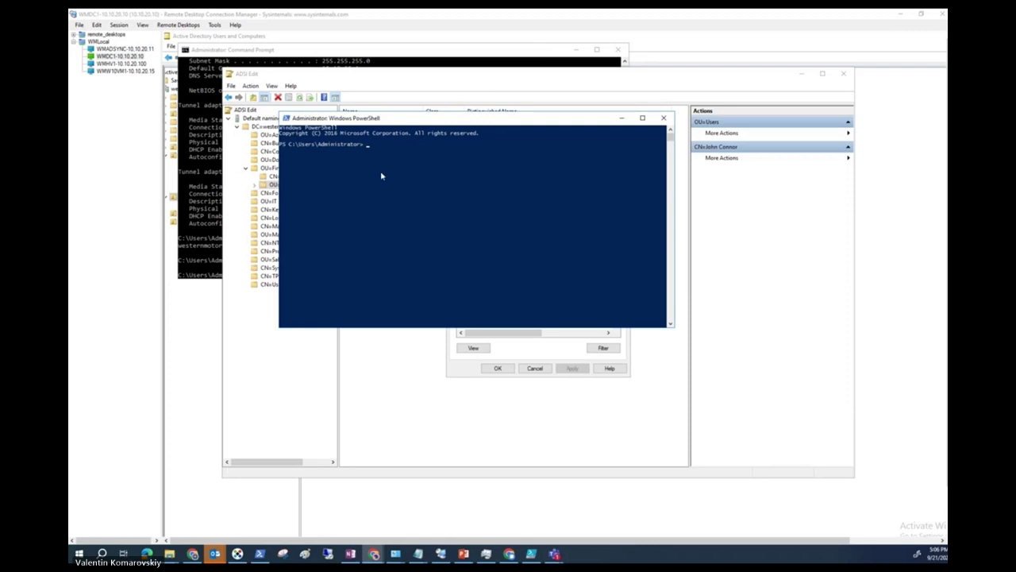
# Run the Get-ADUser msDS-UserPasswordExpiryTimeComputed query with -Filter *, then recall it.
pyautogui.rightClick(397, 147)
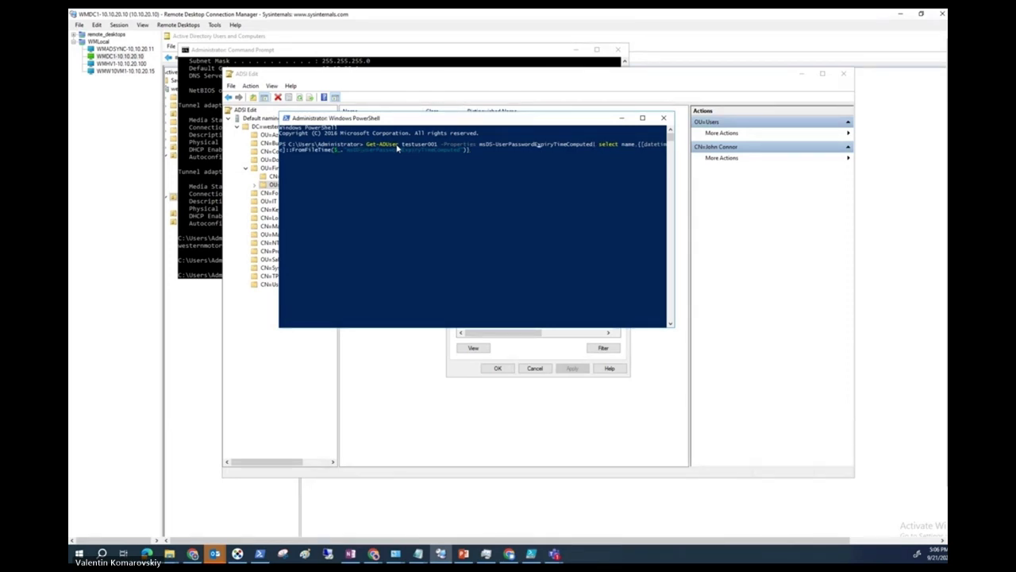
pyautogui.press('BackSpace')
pyautogui.press('BackSpace')
pyautogui.press('BackSpace')
pyautogui.press('BackSpace')
pyautogui.press('BackSpace')
pyautogui.press('BackSpace')
pyautogui.press('BackSpace')
pyautogui.press('BackSpace')
pyautogui.press('BackSpace')
pyautogui.press('BackSpace')
pyautogui.press('BackSpace')
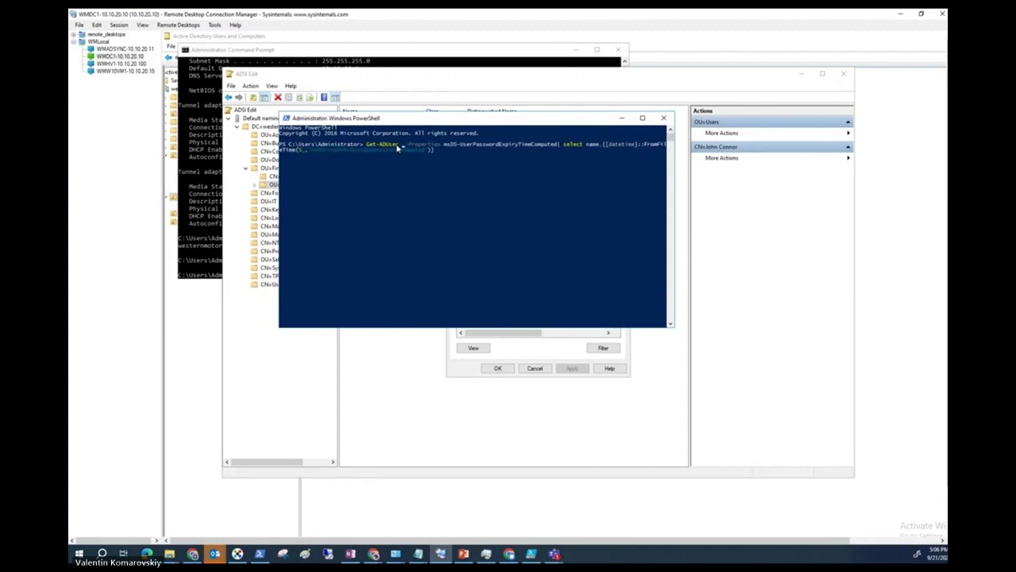
pyautogui.write('-Filter *')
pyautogui.press('Return')
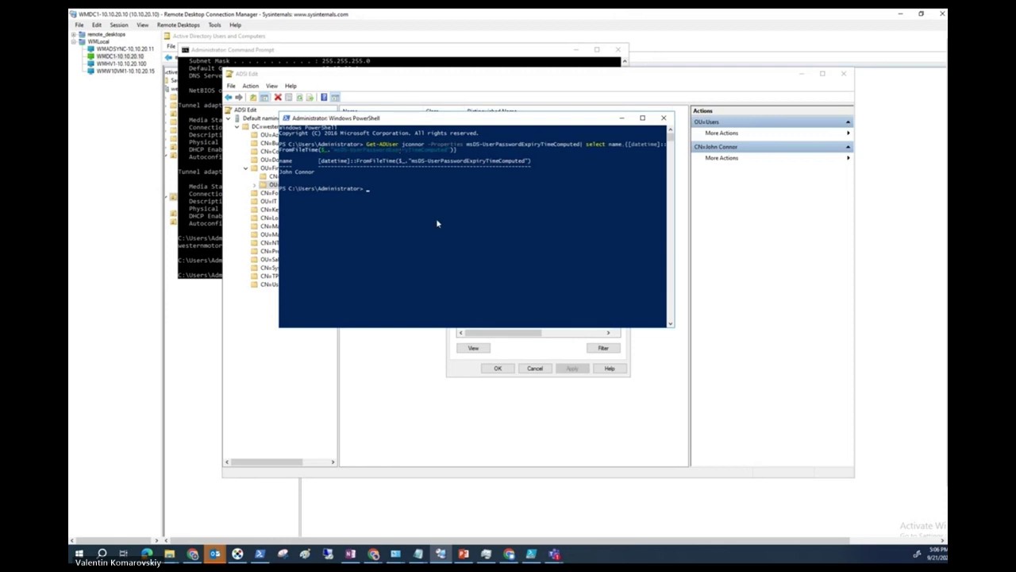
pyautogui.moveTo(443, 123); pyautogui.dragTo(485, 159)
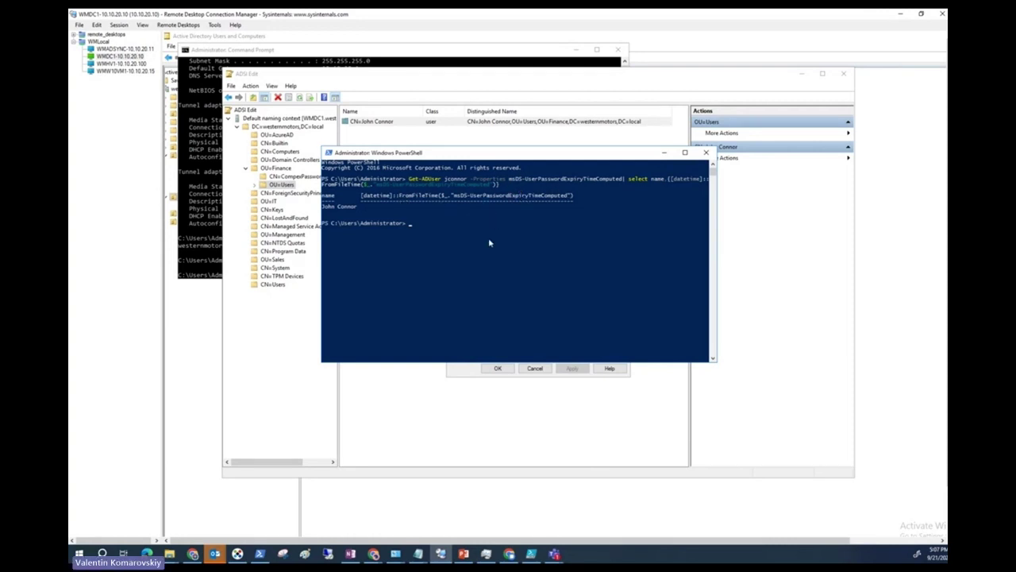
pyautogui.press('Up')
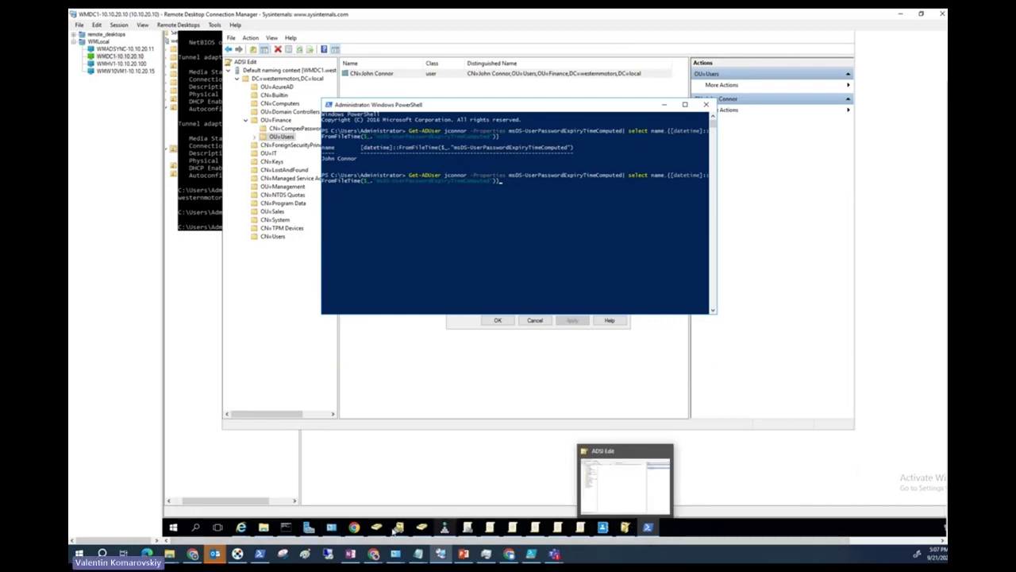
# Launch Windows PowerShell ISE as administrator.
pyautogui.click(174, 529)
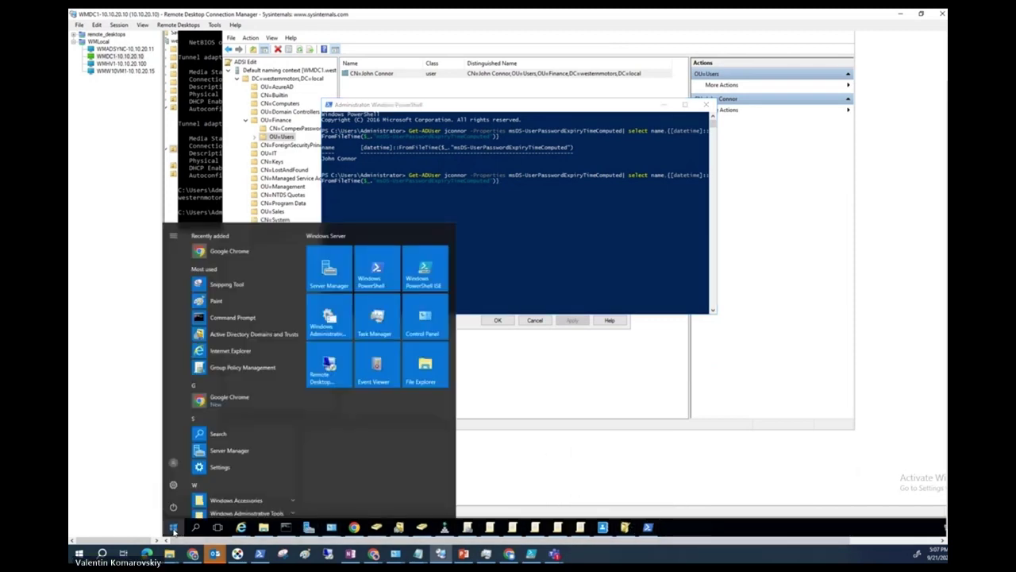
pyautogui.write('power')
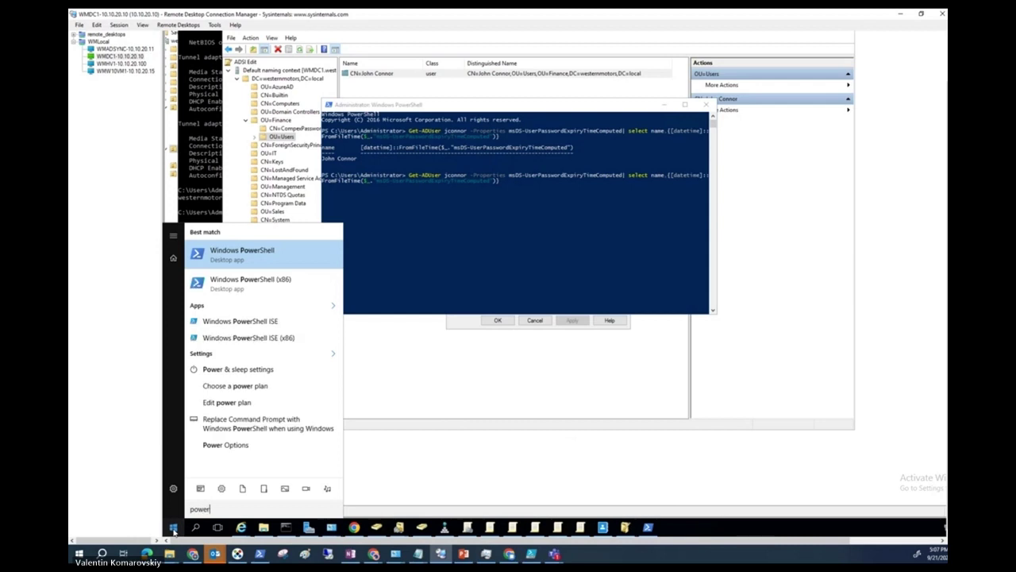
pyautogui.rightClick(251, 322)
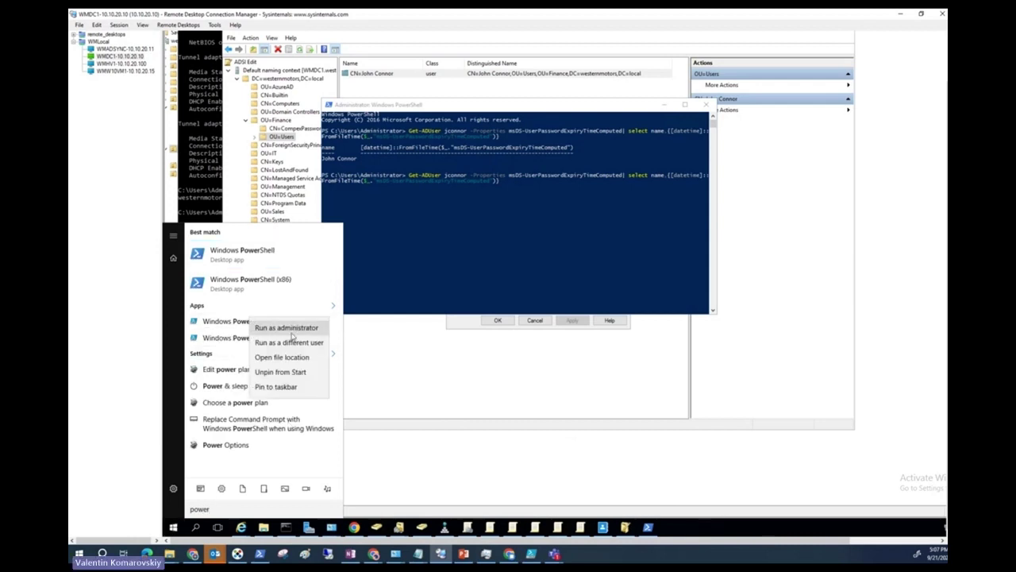
pyautogui.click(288, 328)
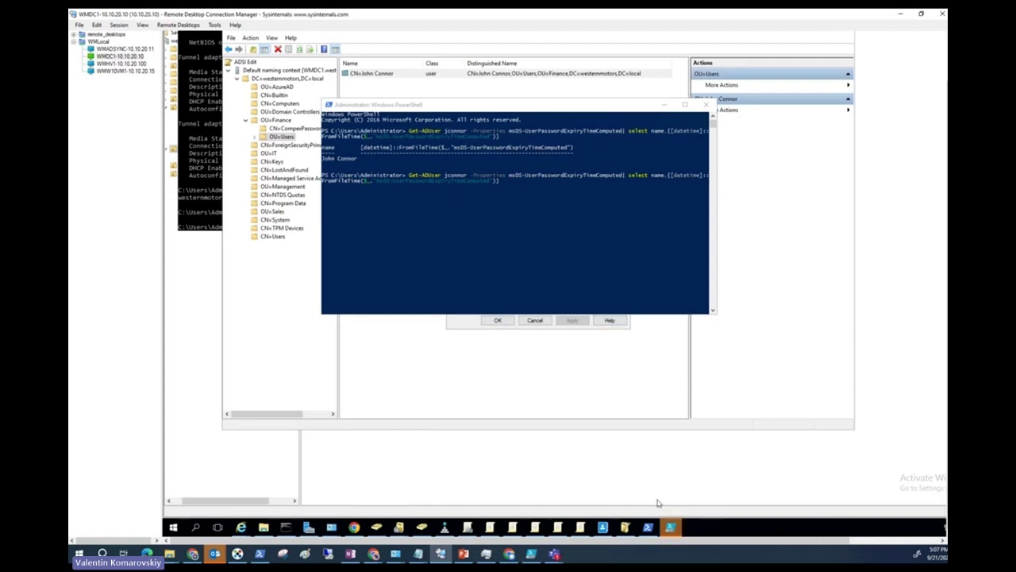
pyautogui.click(671, 526)
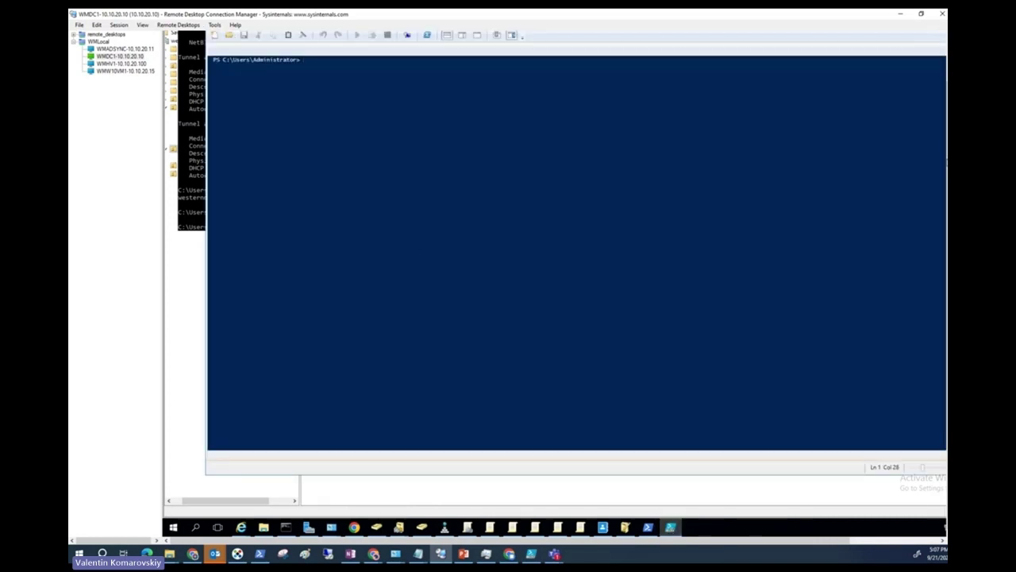
pyautogui.click(214, 83)
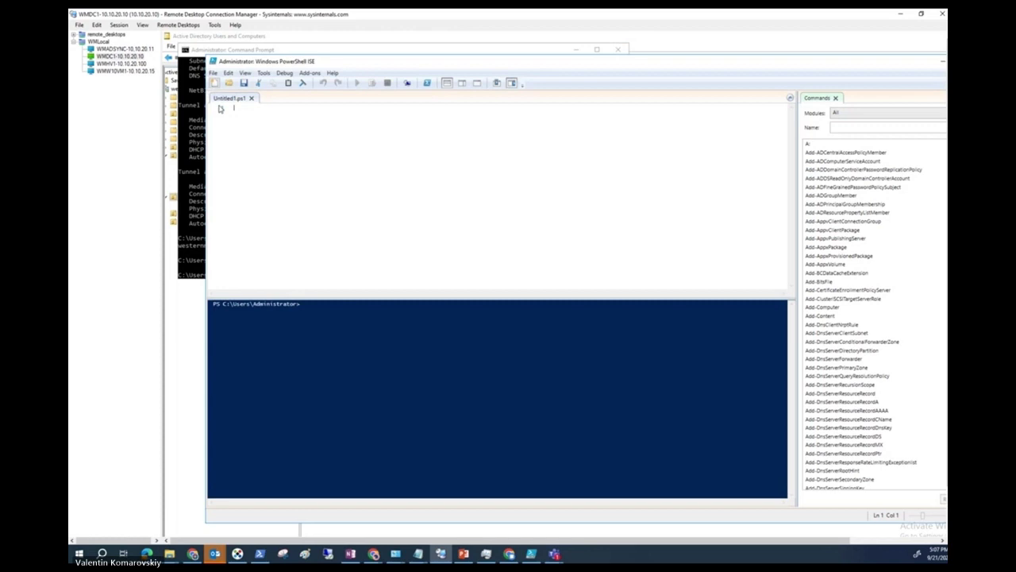
pyautogui.rightClick(276, 126)
pyautogui.click(315, 154)
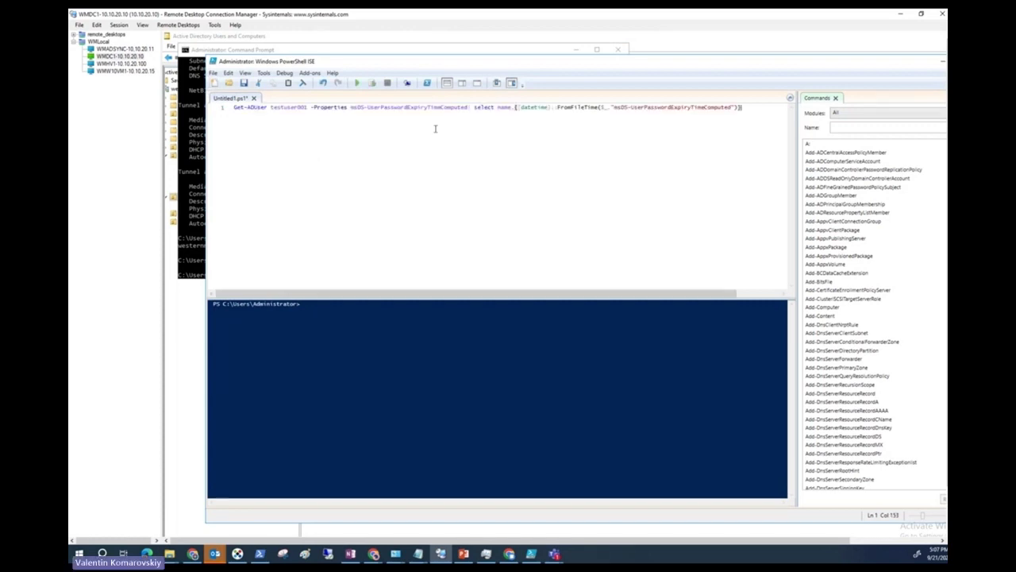
pyautogui.click(309, 107)
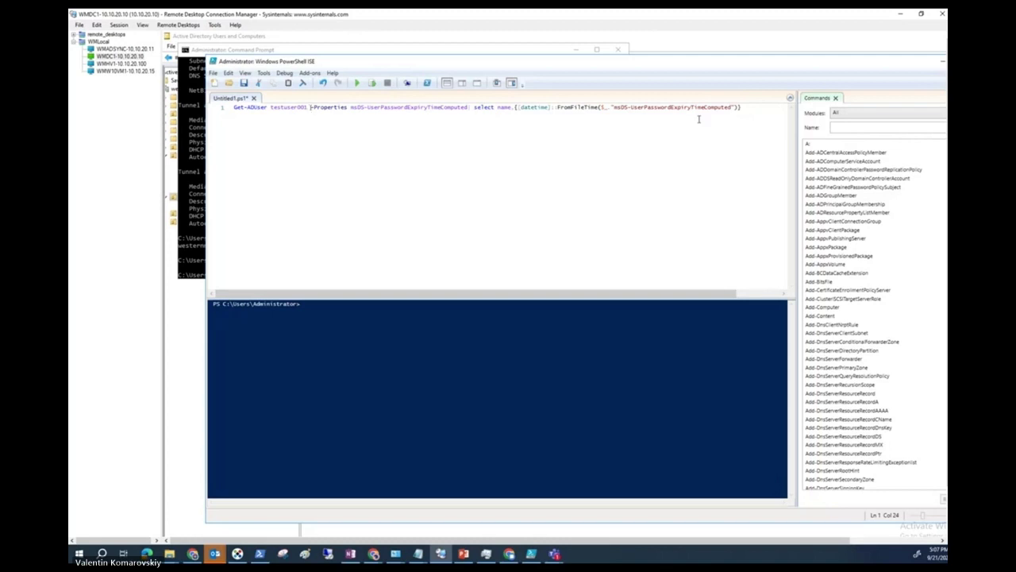
pyautogui.moveTo(741, 107); pyautogui.dragTo(609, 115)
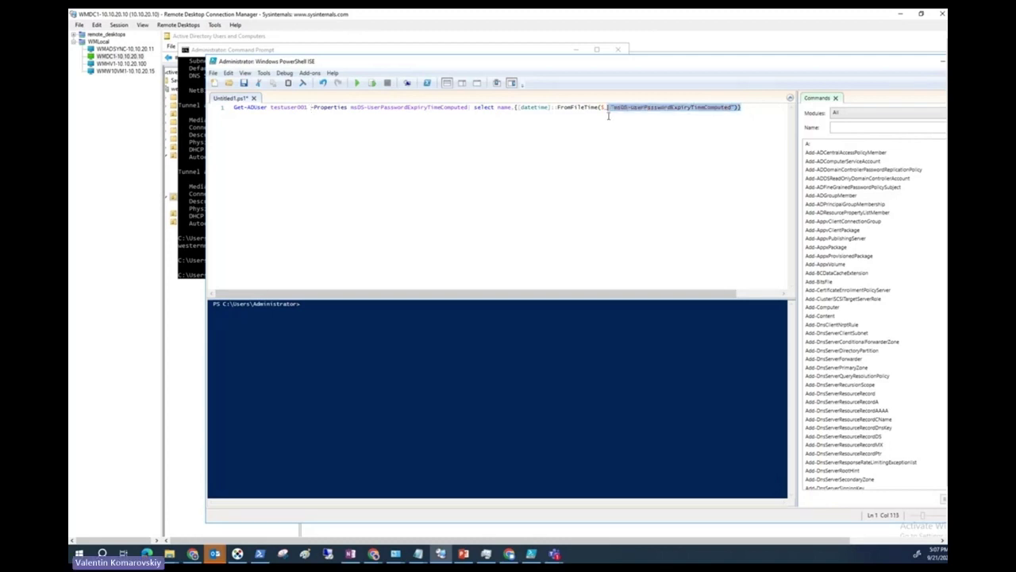
pyautogui.click(343, 117)
pyautogui.moveTo(309, 109); pyautogui.dragTo(272, 108)
pyautogui.press('BackSpace')
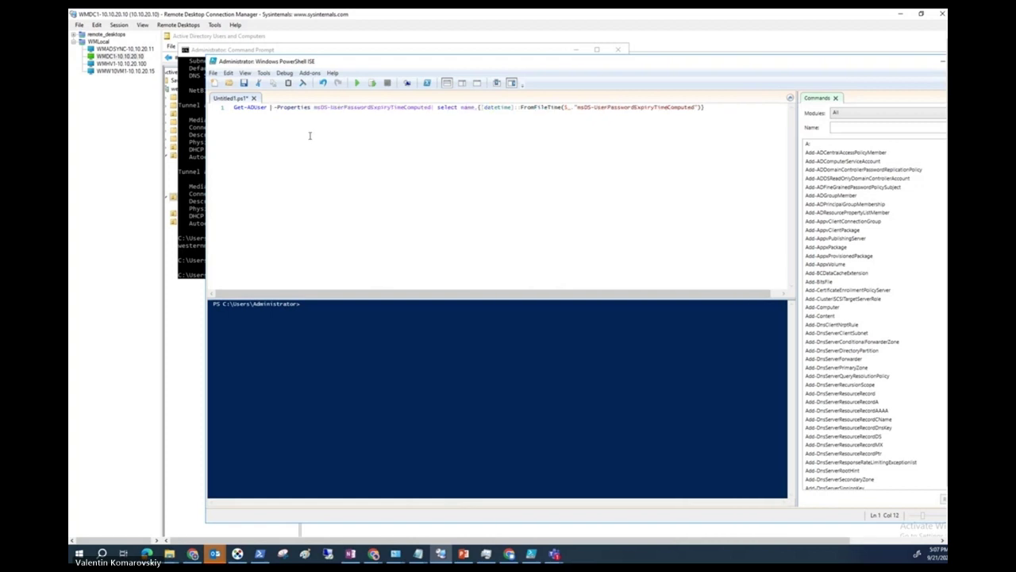
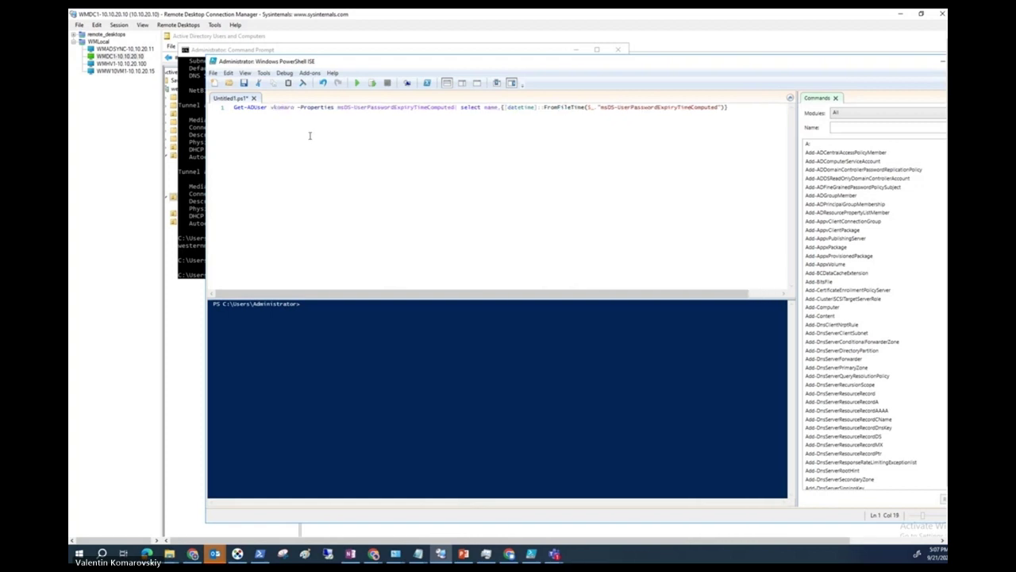
pyautogui.click(357, 83)
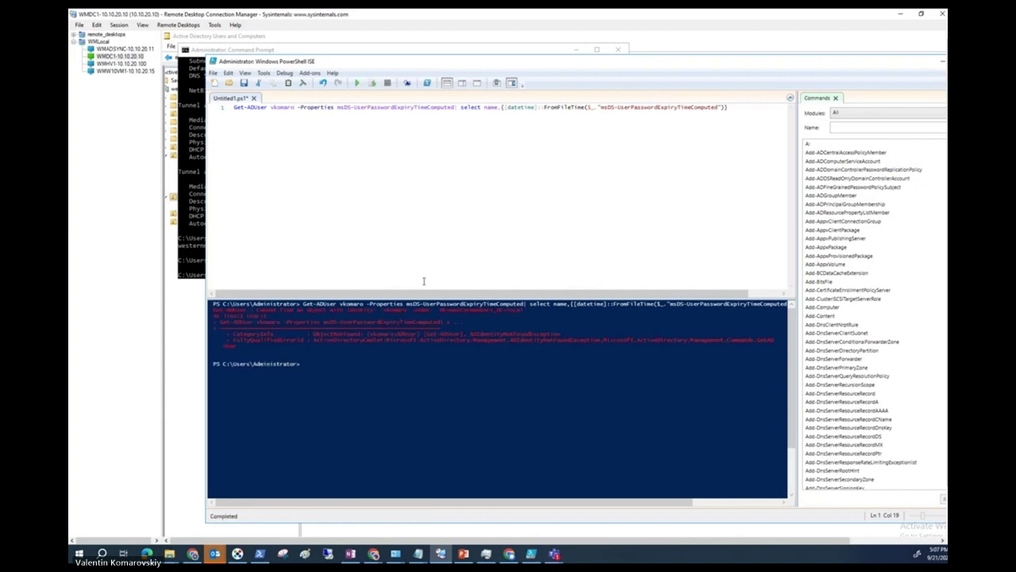
# Rerun the query for komaro and then admin, both failing with object-not-found errors.
pyautogui.click(274, 108)
pyautogui.press('BackSpace')
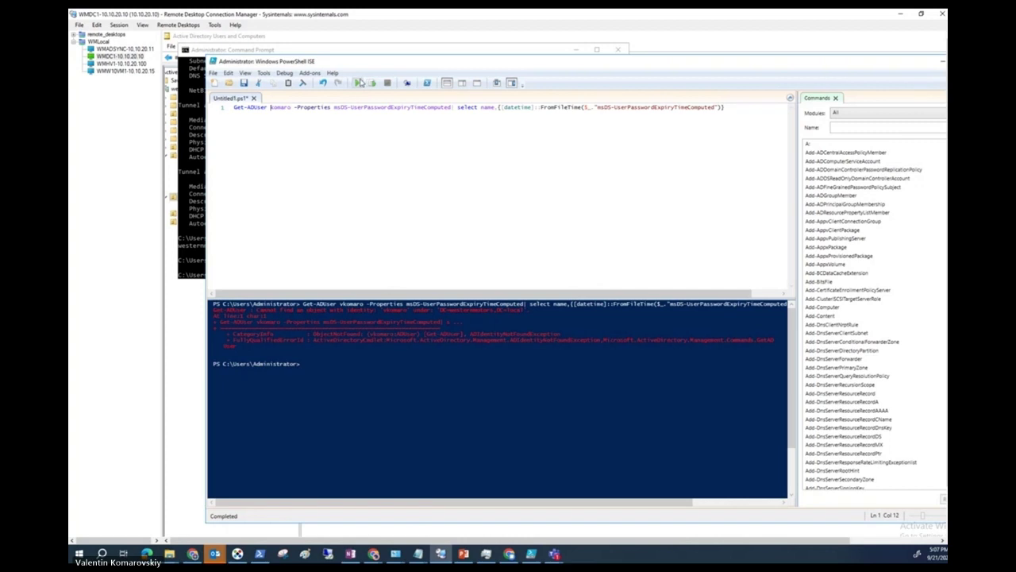
pyautogui.click(359, 83)
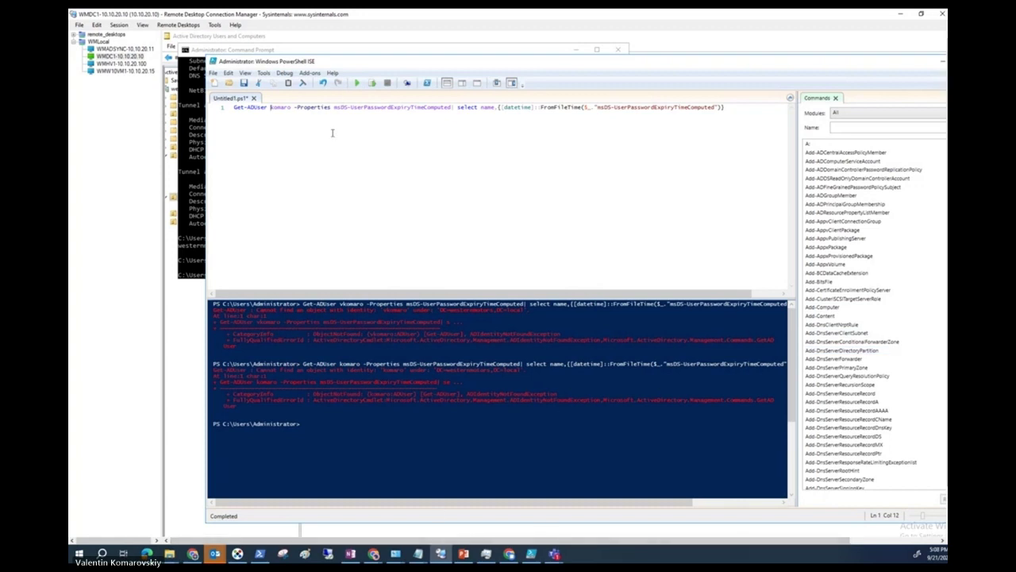
pyautogui.press('Delete')
pyautogui.press('Delete')
pyautogui.press('Delete')
pyautogui.press('Delete')
pyautogui.press('Delete')
pyautogui.press('Delete')
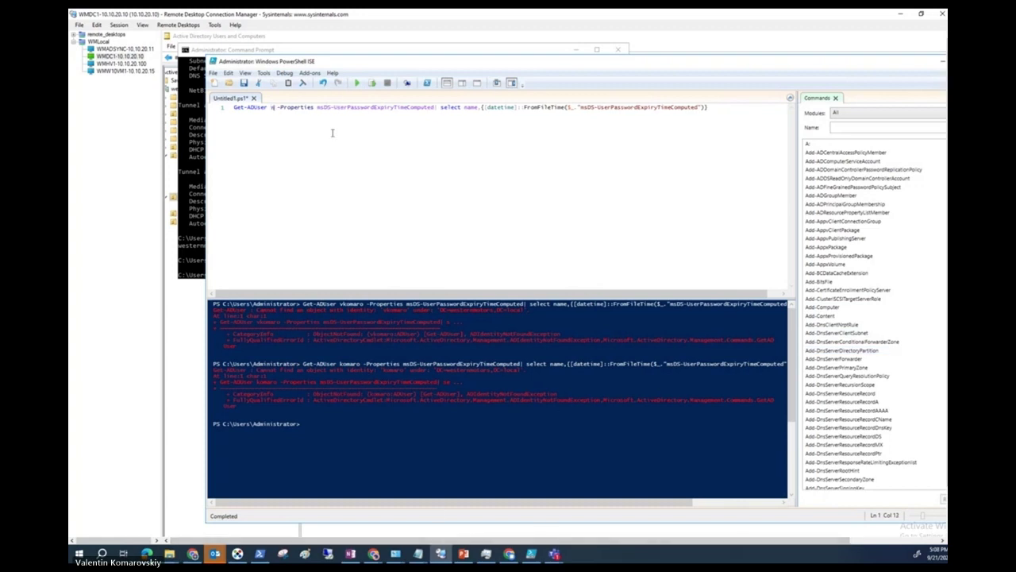
pyautogui.write('admin')
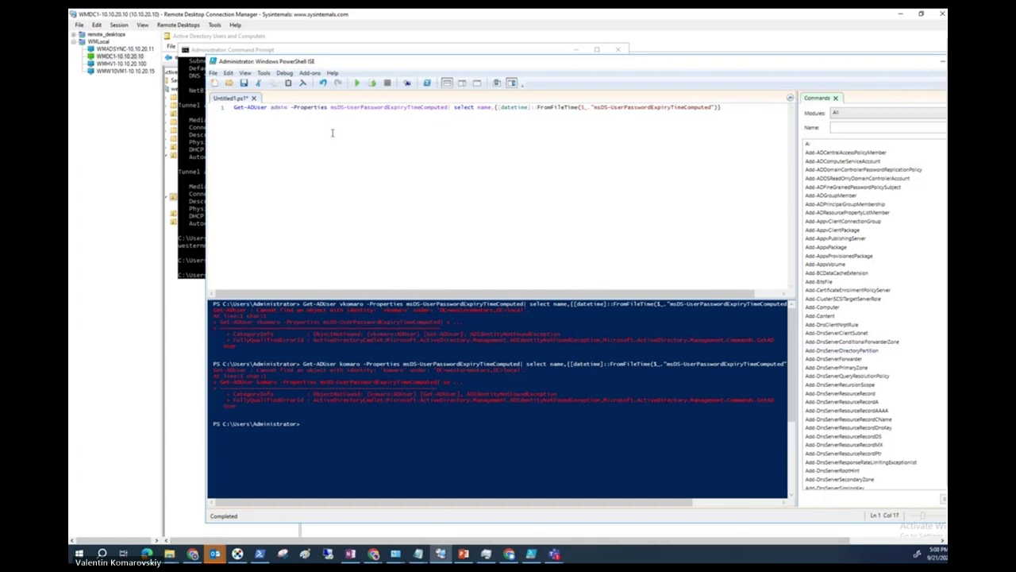
pyautogui.click(357, 83)
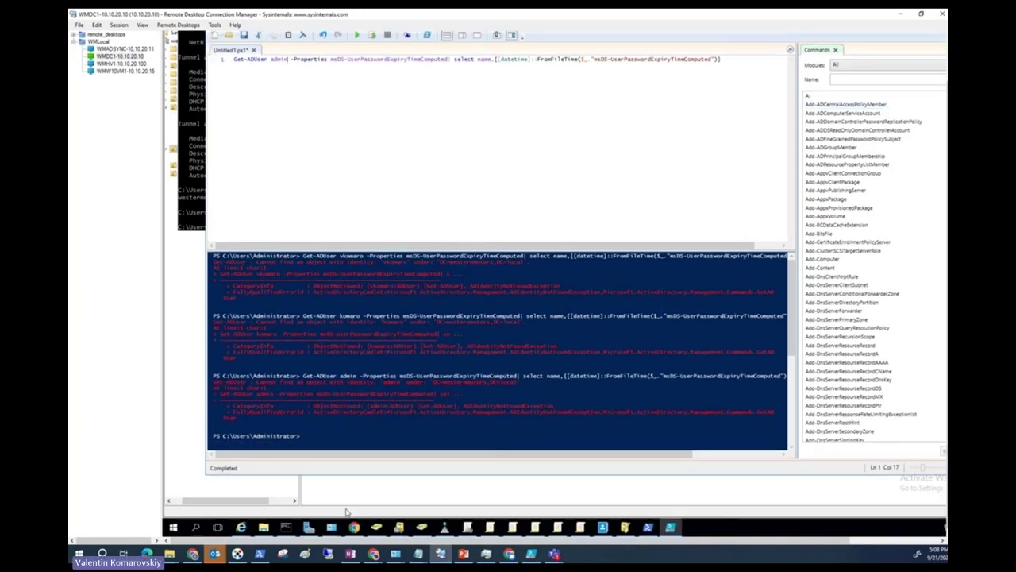
pyautogui.click(422, 527)
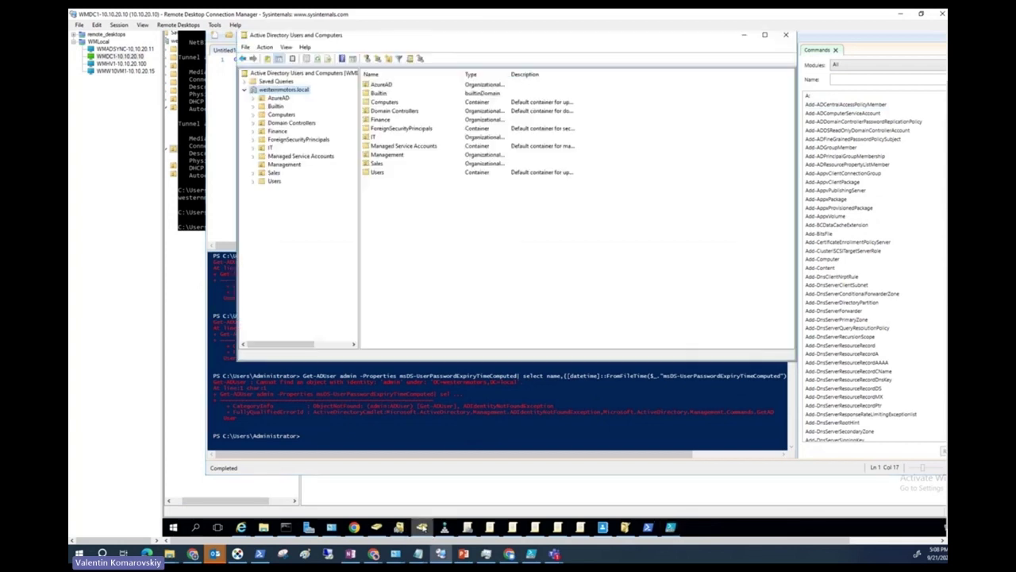
# Rerun the expiry query for administrator, returning 11/17/2023 7:41:47 AM.
pyautogui.click(273, 181)
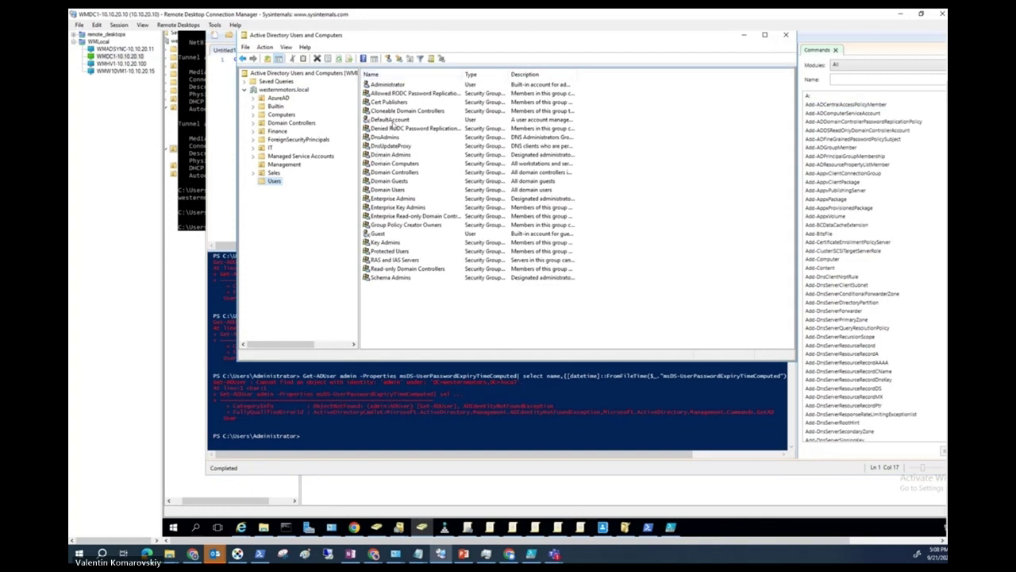
pyautogui.click(402, 435)
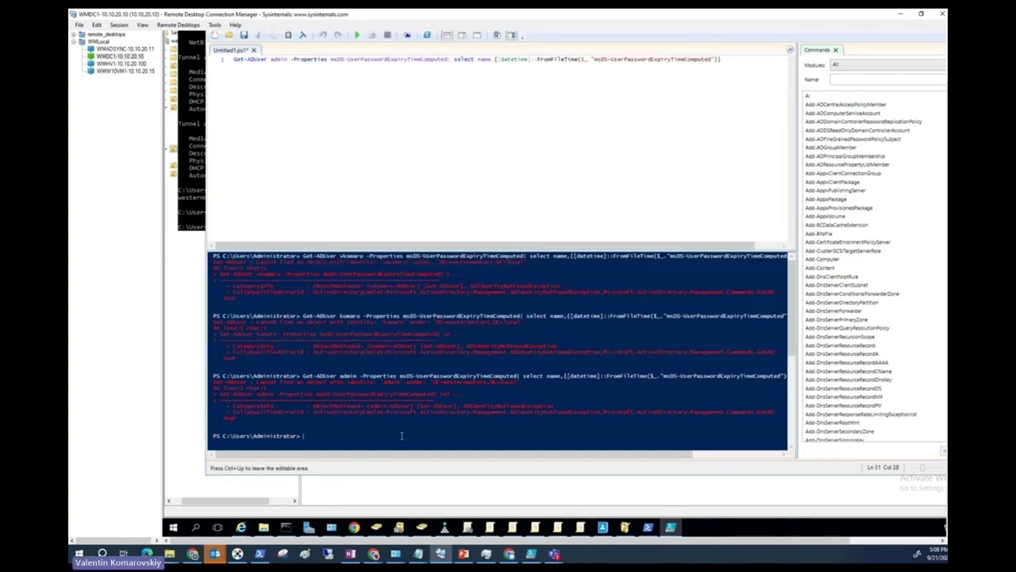
pyautogui.click(285, 60)
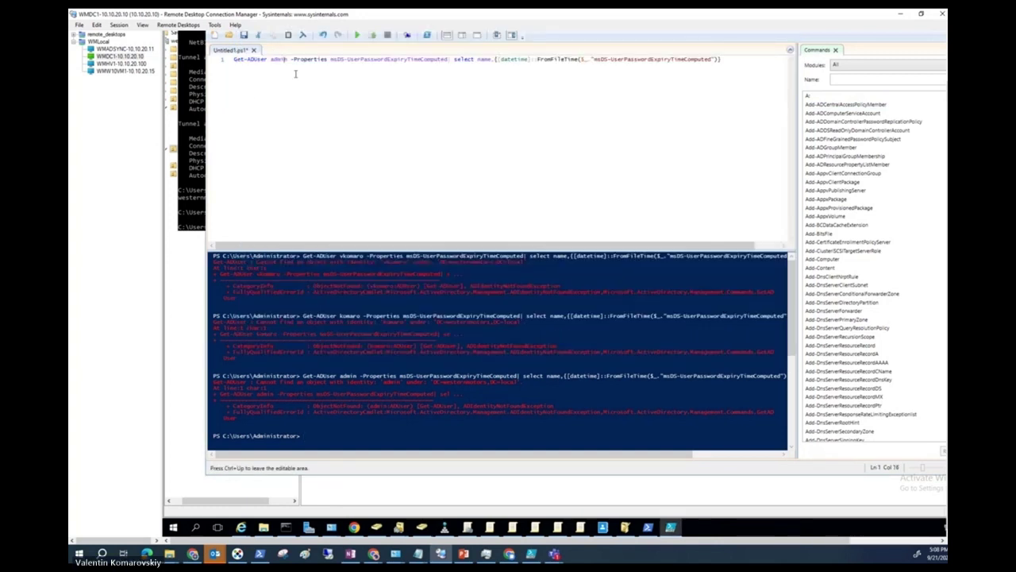
pyautogui.write('istrator')
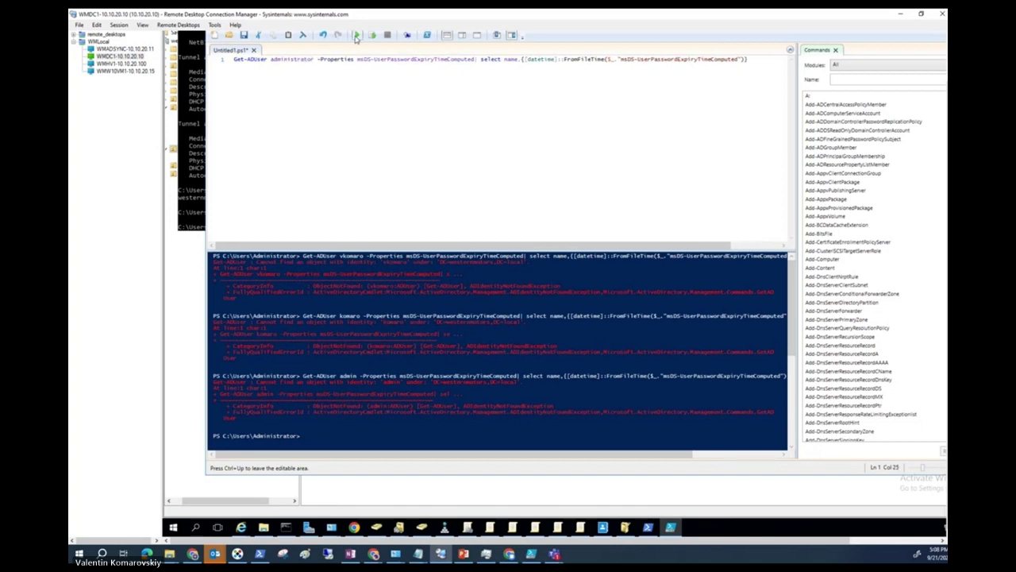
pyautogui.click(357, 35)
pyautogui.click(333, 423)
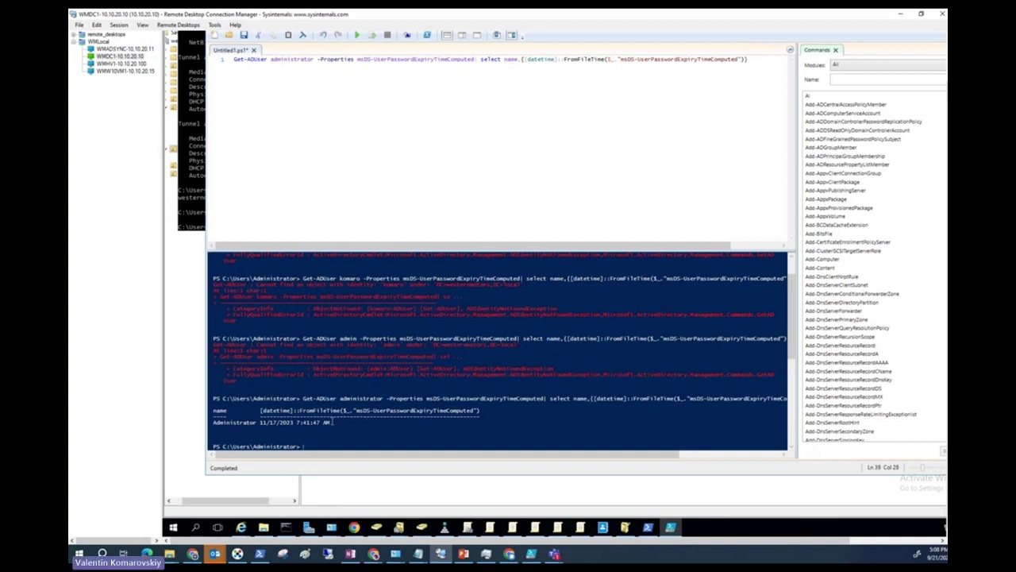
pyautogui.moveTo(333, 423); pyautogui.dragTo(214, 404)
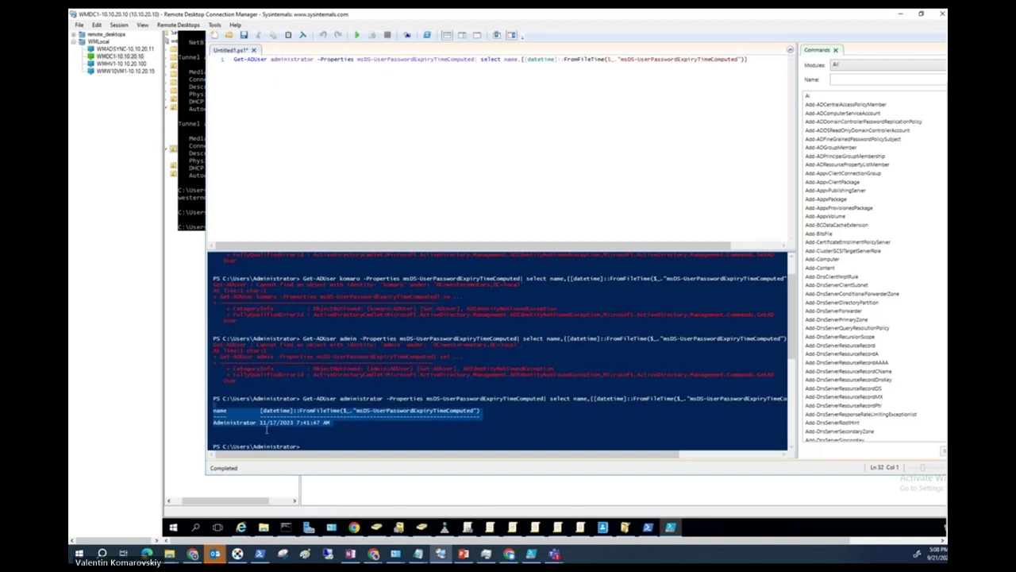
pyautogui.click(267, 430)
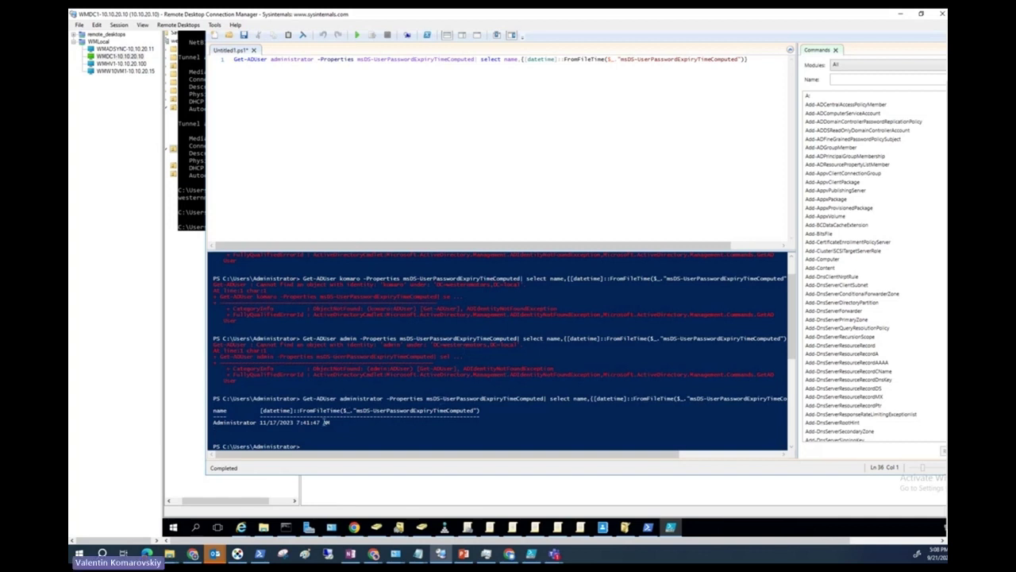
pyautogui.scroll(-1, 325, 422)
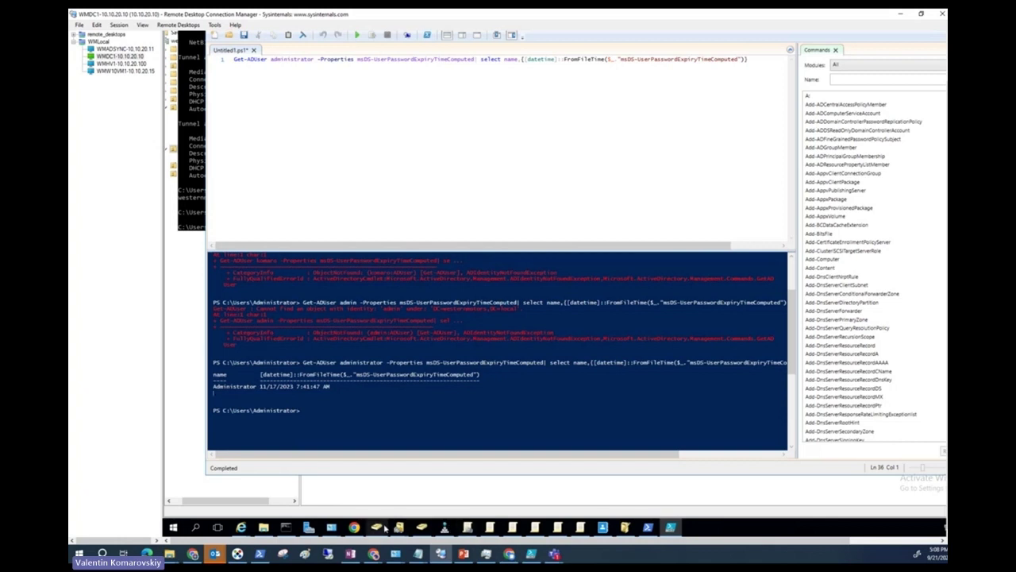
# Show all sections of the Default Domain Policy settings report in Group Policy Management.
pyautogui.click(466, 527)
pyautogui.click(328, 101)
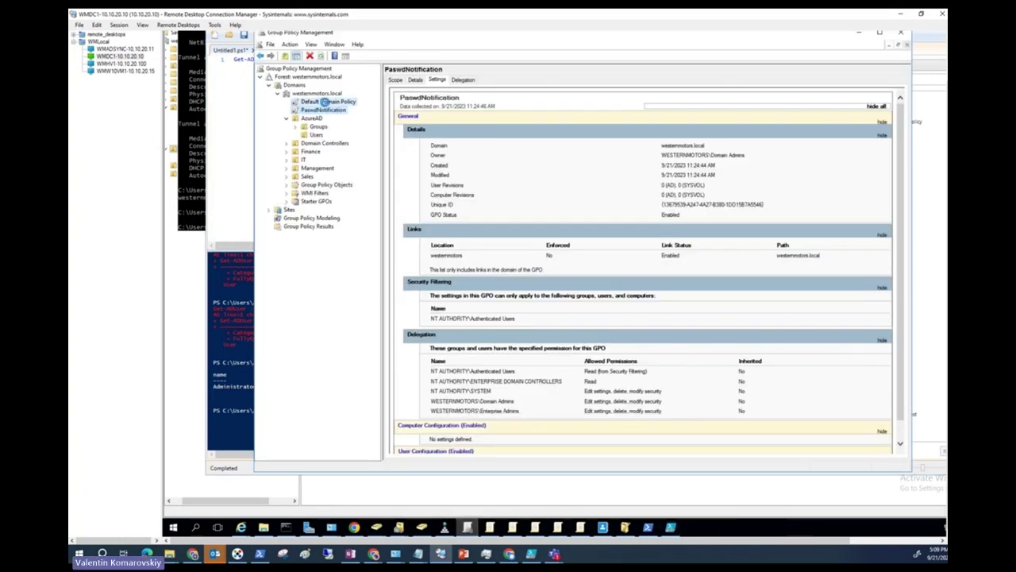
pyautogui.click(648, 272)
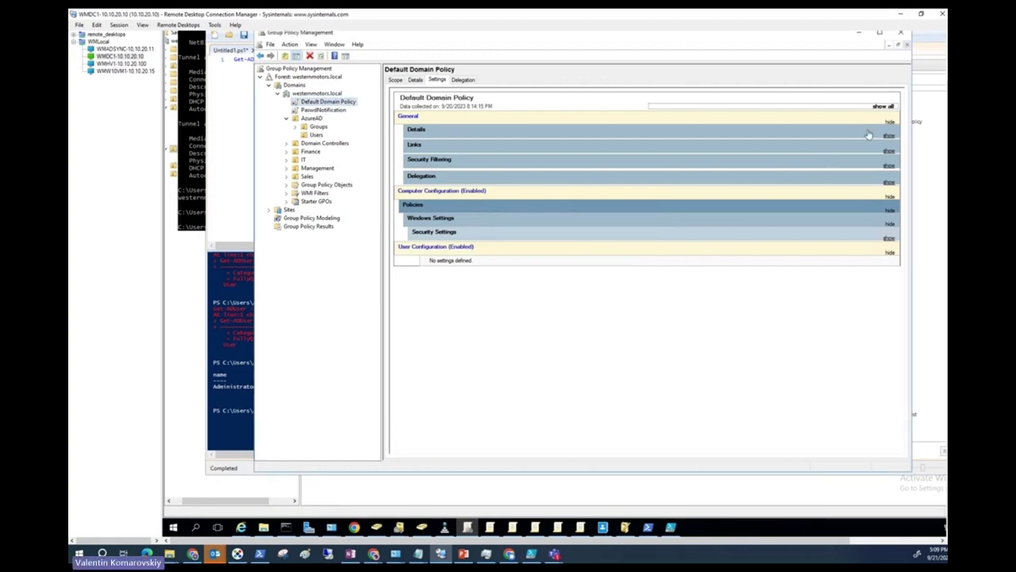
pyautogui.click(883, 106)
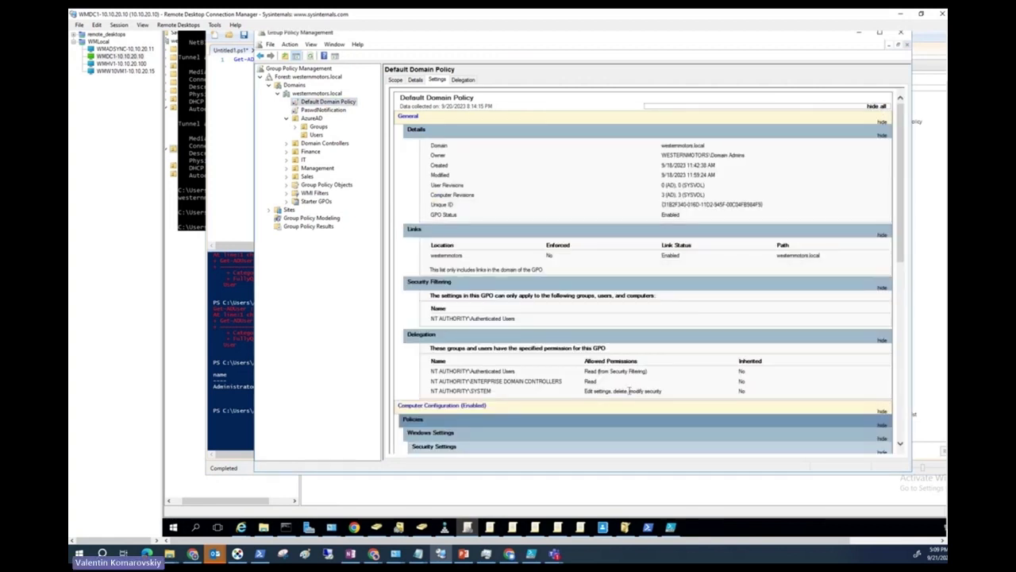
pyautogui.scroll(-5, 701, 295)
pyautogui.scroll(-2, 701, 295)
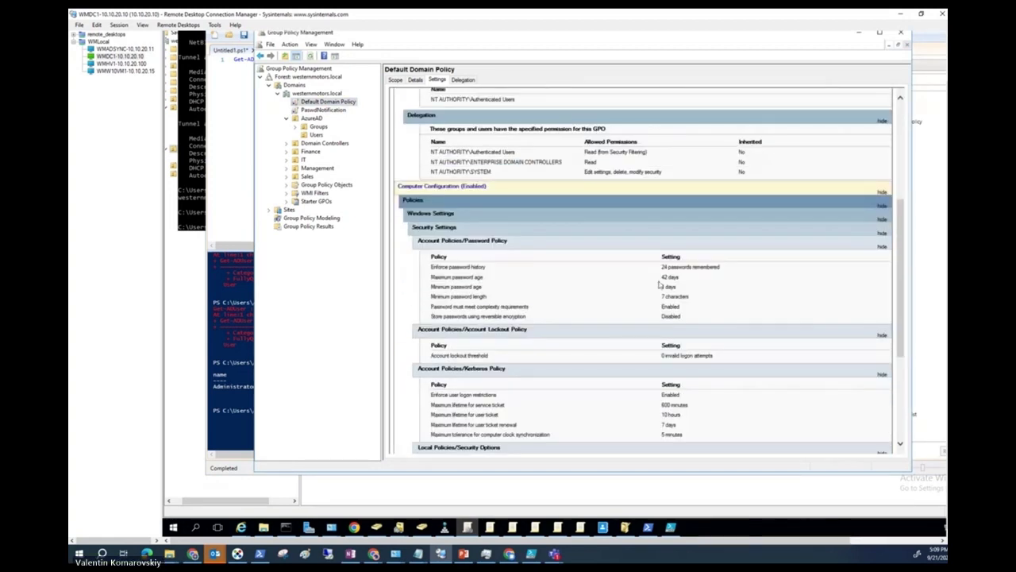
# Refresh the Default Domain Policy report and check its 60-day maximum password age.
pyautogui.rightClick(332, 101)
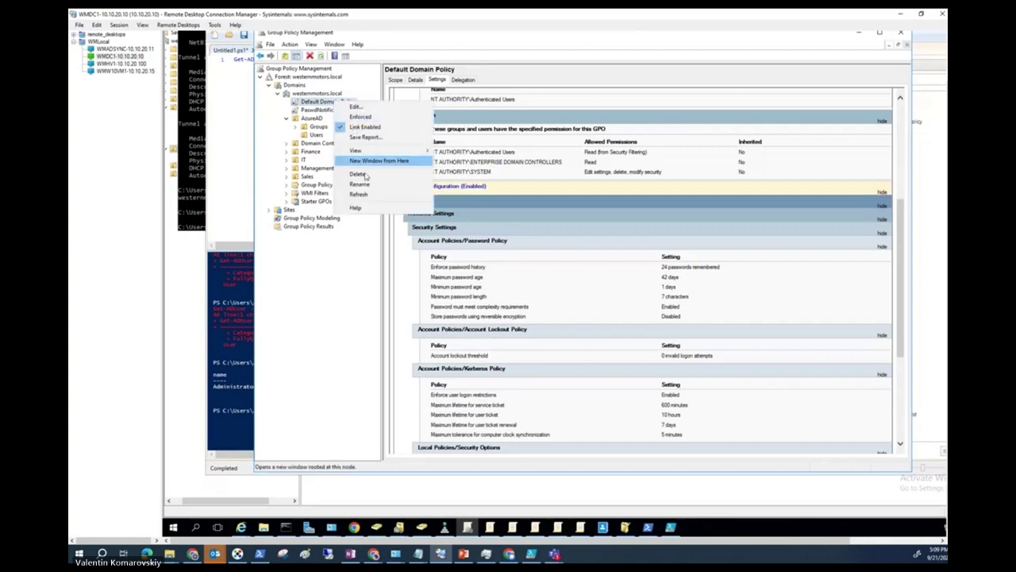
pyautogui.click(357, 197)
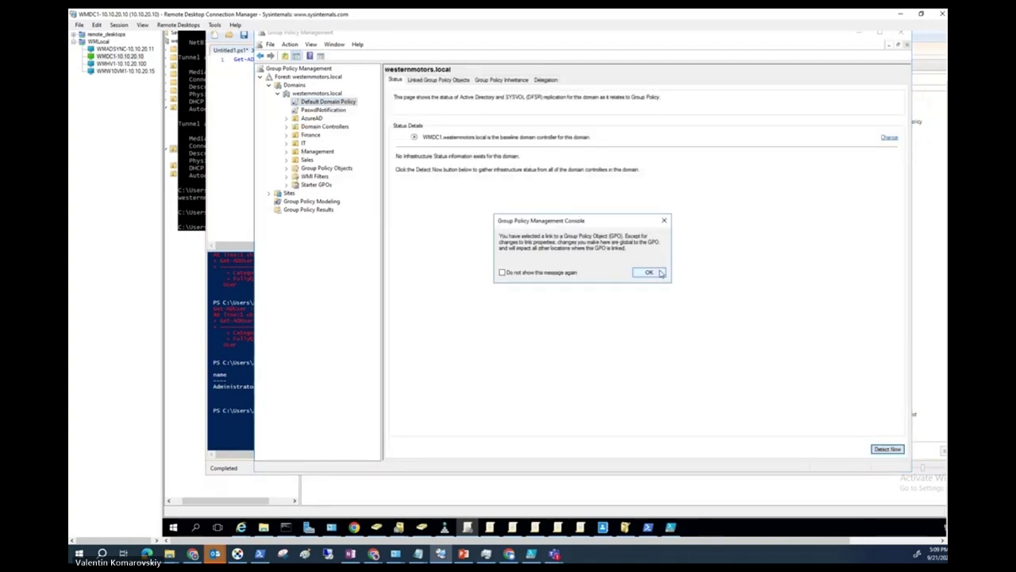
pyautogui.click(649, 272)
pyautogui.click(881, 107)
pyautogui.scroll(-10, 681, 294)
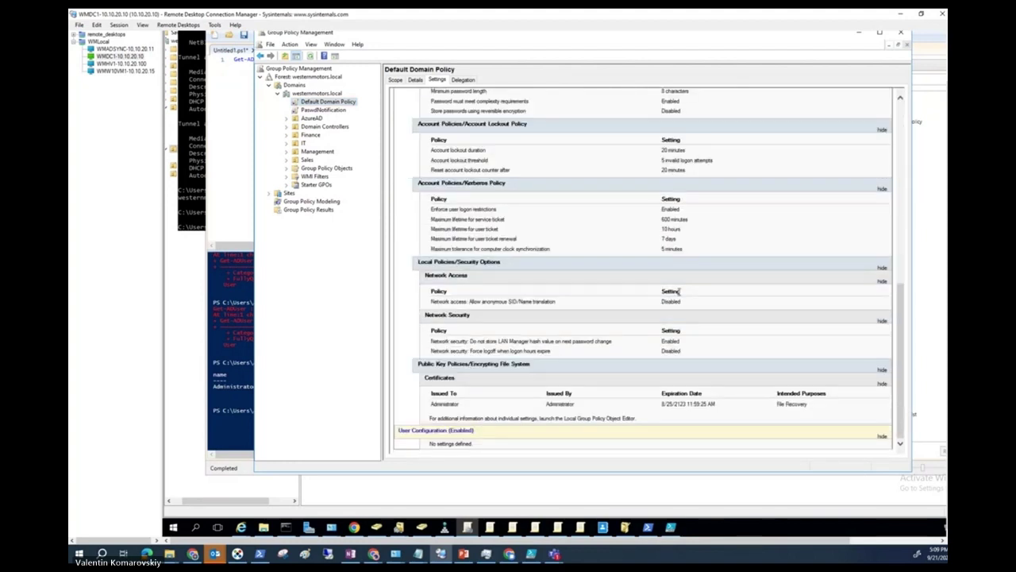
pyautogui.scroll(2, 680, 291)
pyautogui.moveTo(689, 128); pyautogui.dragTo(662, 127)
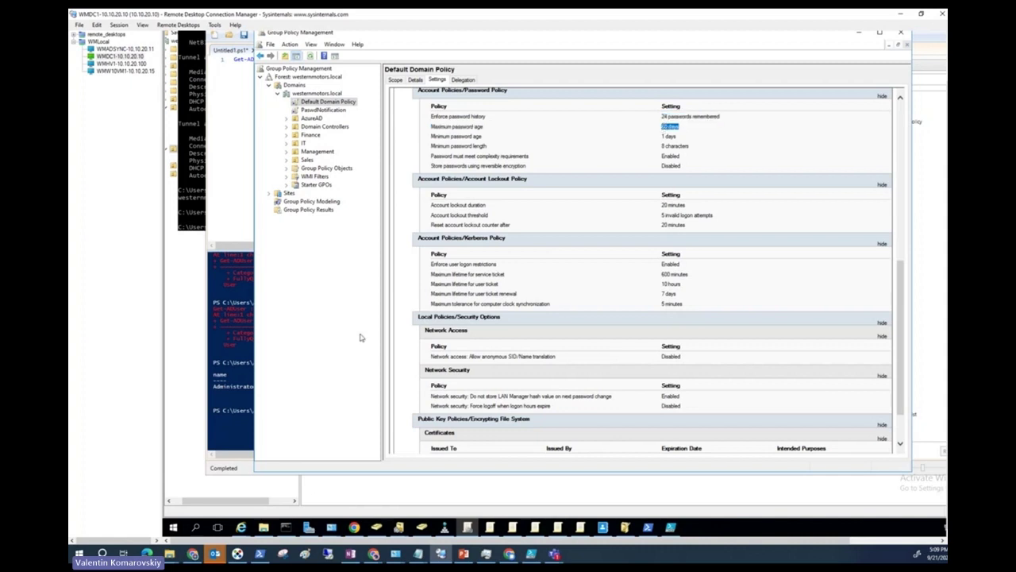
pyautogui.click(230, 399)
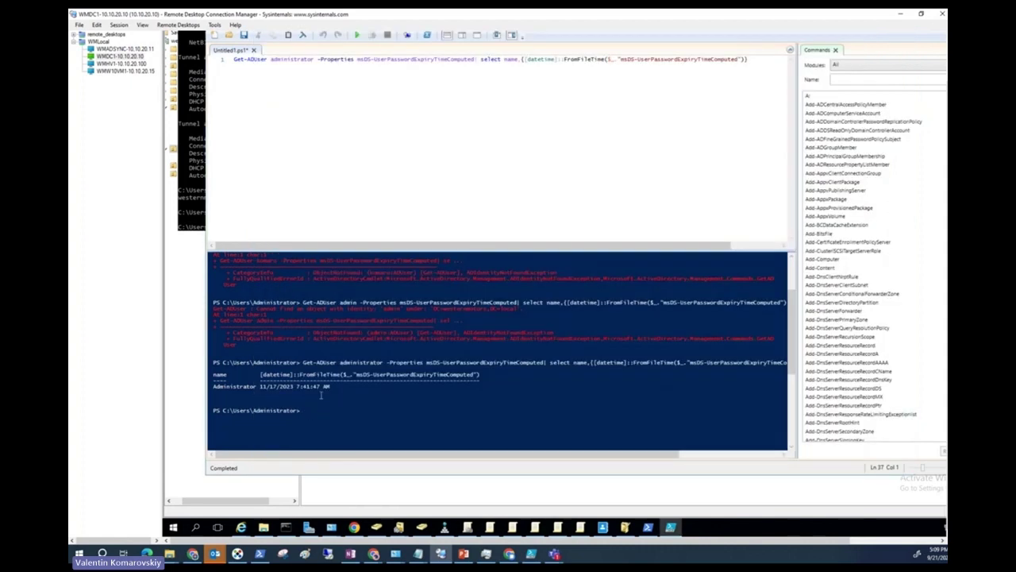
# Select the administrator's expiry date, then restore the local PowerShell ISE window.
pyautogui.moveTo(326, 387); pyautogui.dragTo(263, 388)
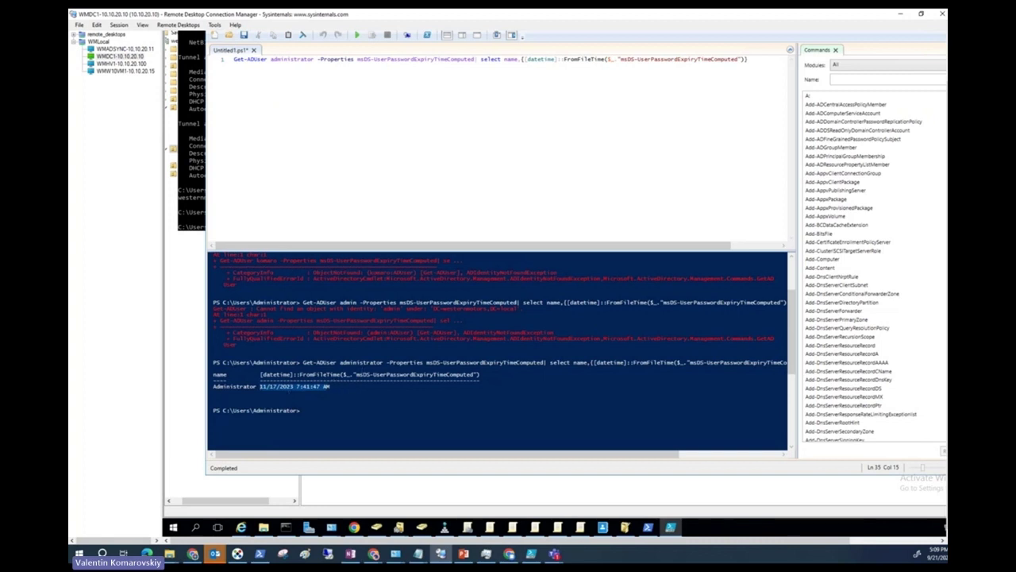
pyautogui.hotkey('alt', 'Tab')
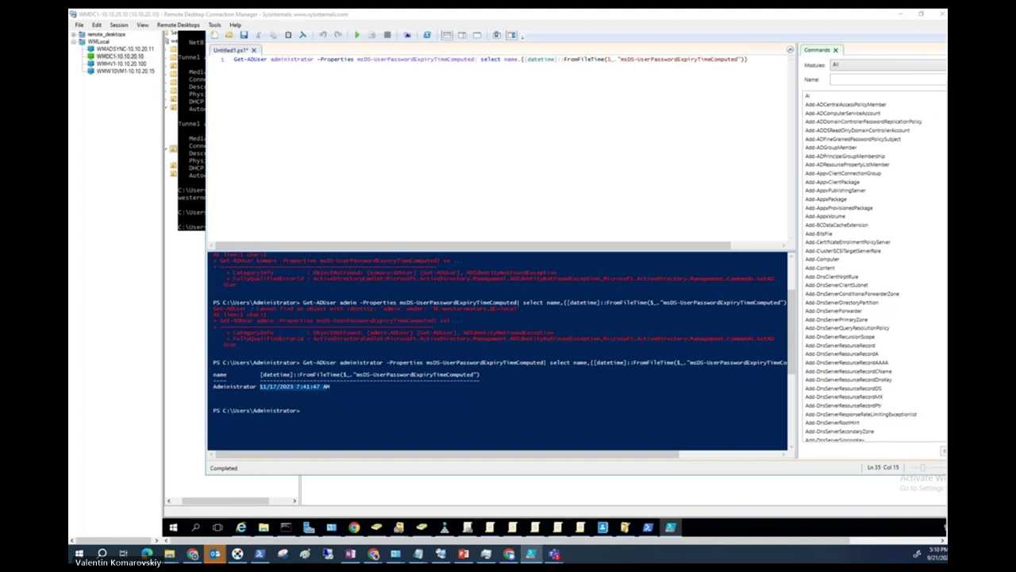
pyautogui.hotkey('alt', 'Tab')
pyautogui.moveTo(543, 8); pyautogui.dragTo(513, 27)
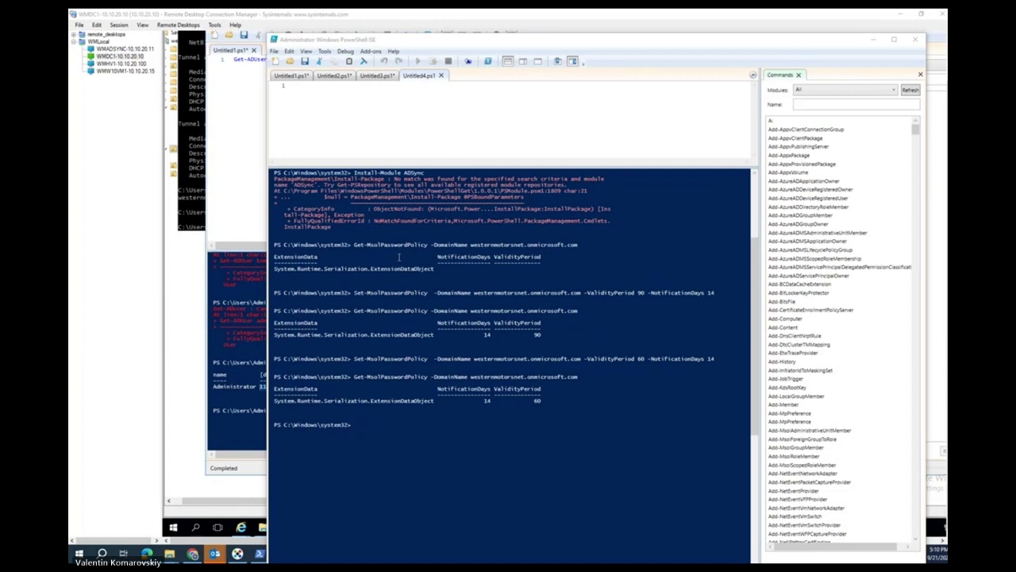
# Paste the Select-Object line into the local ISE script and select it.
pyautogui.click(443, 107)
pyautogui.rightClick(443, 107)
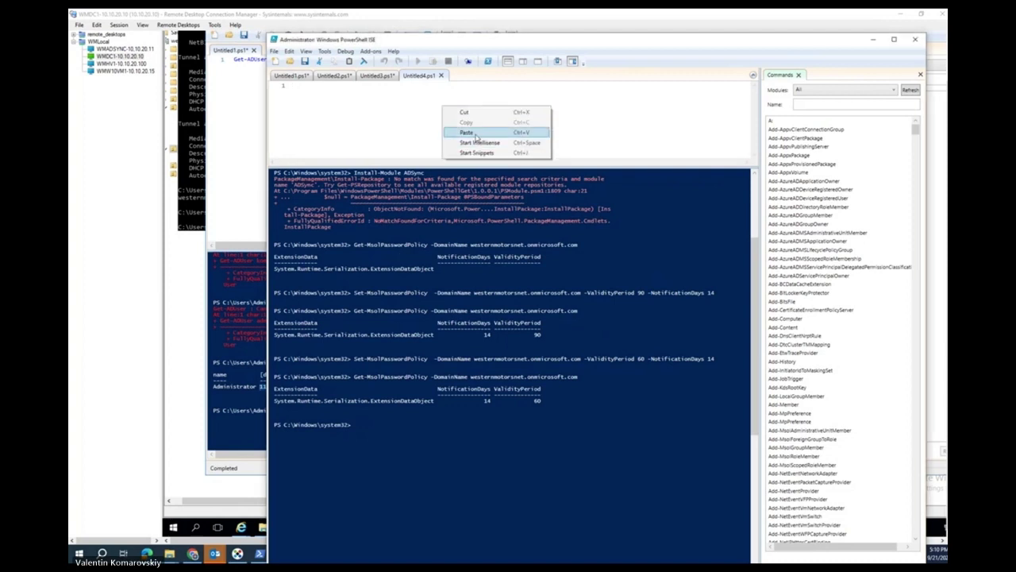
pyautogui.click(476, 134)
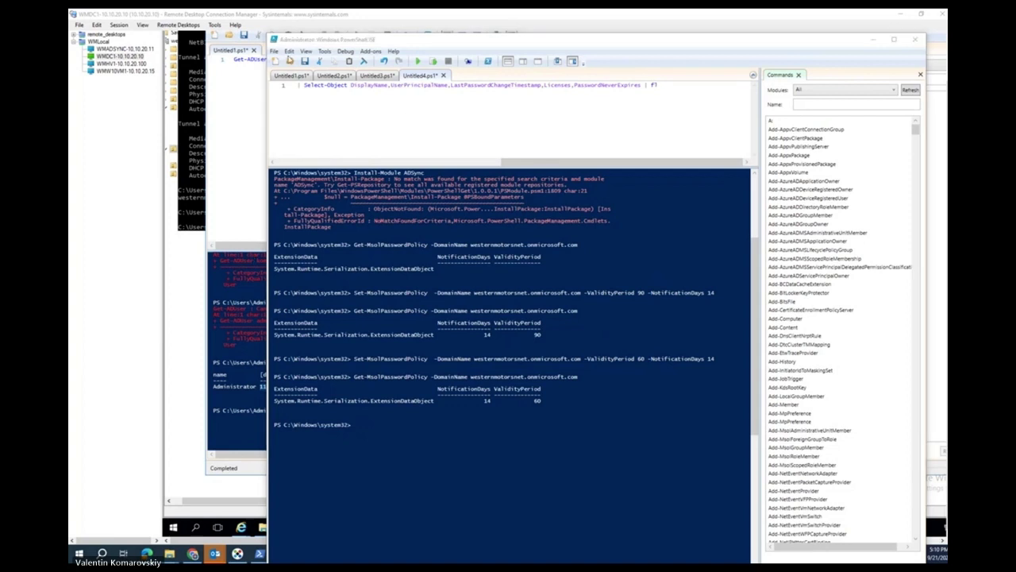
pyautogui.moveTo(657, 85); pyautogui.dragTo(297, 86)
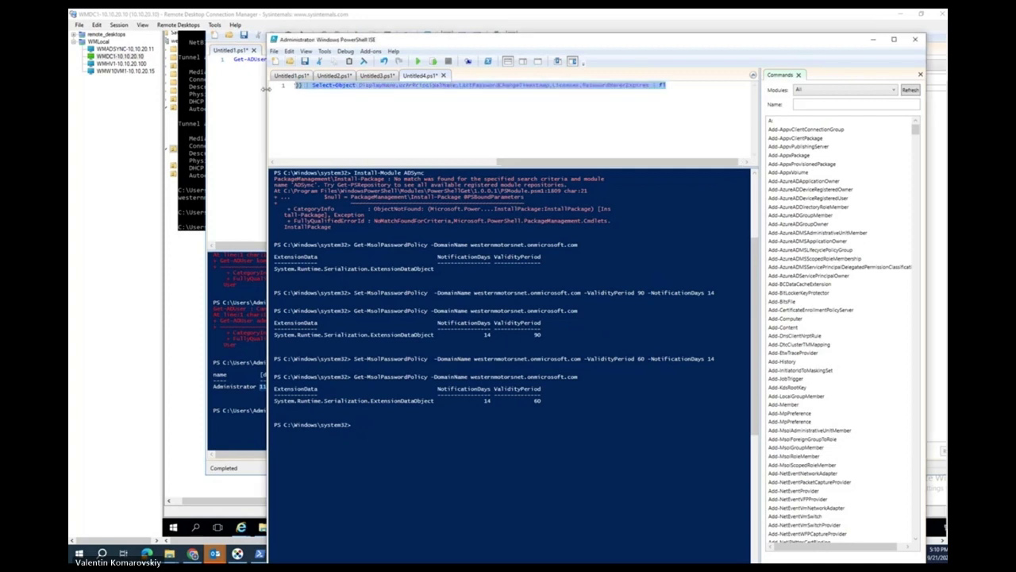
# Run the pasted Get-MsolUser pipeline from a new script tab.
pyautogui.click(275, 60)
pyautogui.rightClick(400, 106)
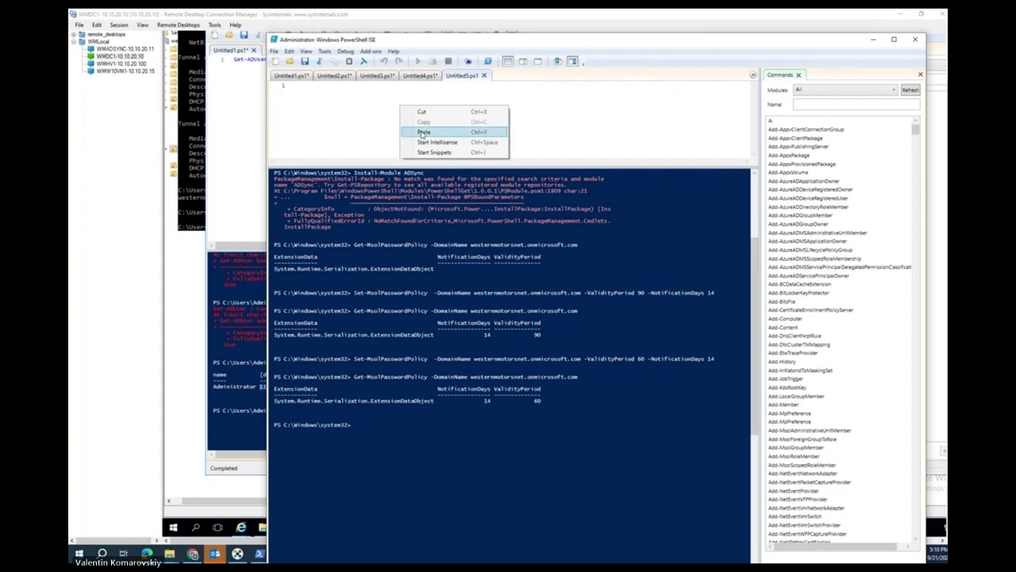
pyautogui.click(421, 131)
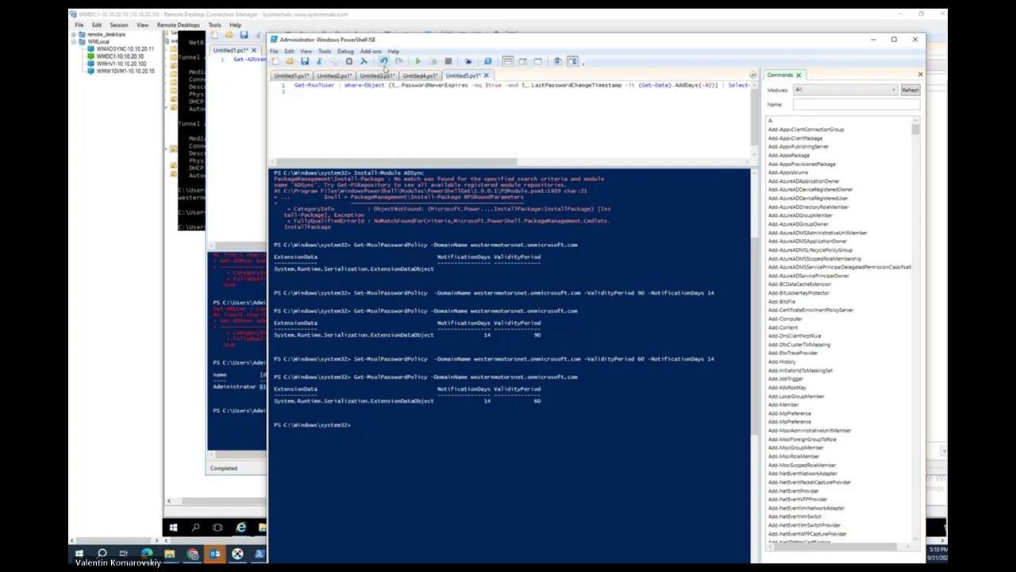
pyautogui.click(417, 62)
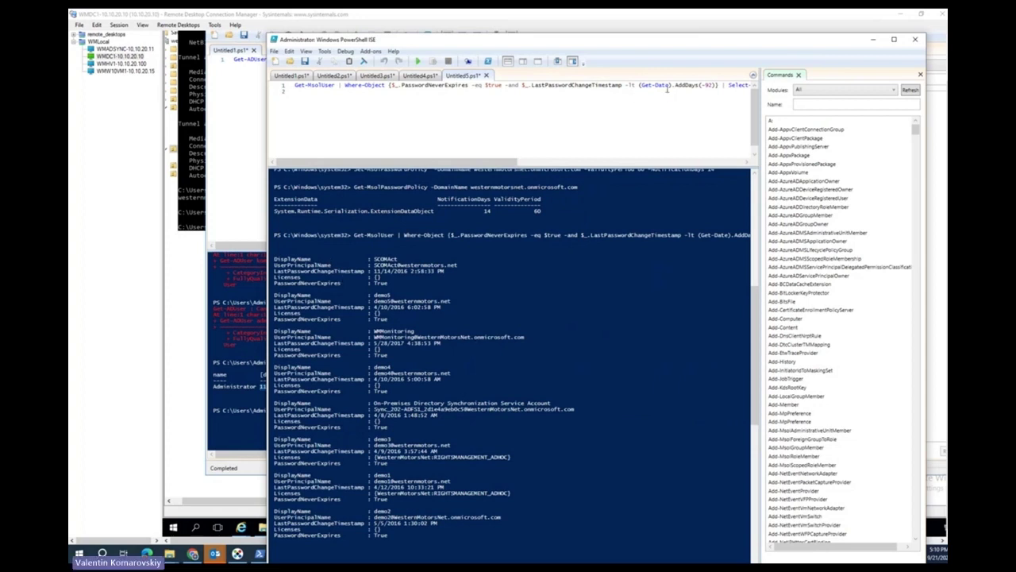
pyautogui.moveTo(427, 162); pyautogui.dragTo(397, 163)
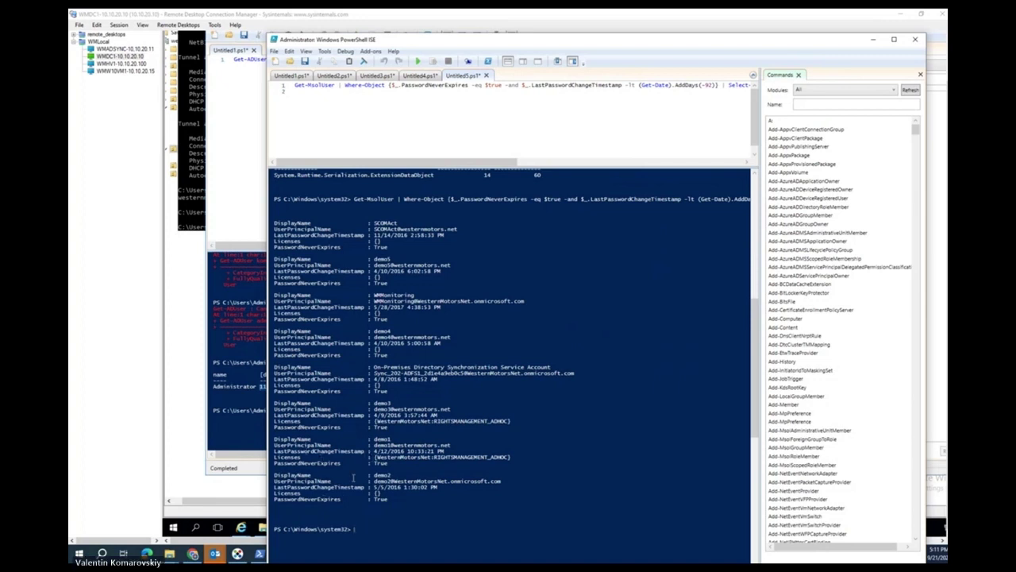
# Review the never-expiring password user results, then create the blank script Untitled6.ps1.
pyautogui.scroll(-1, 395, 275)
pyautogui.scroll(1, 388, 240)
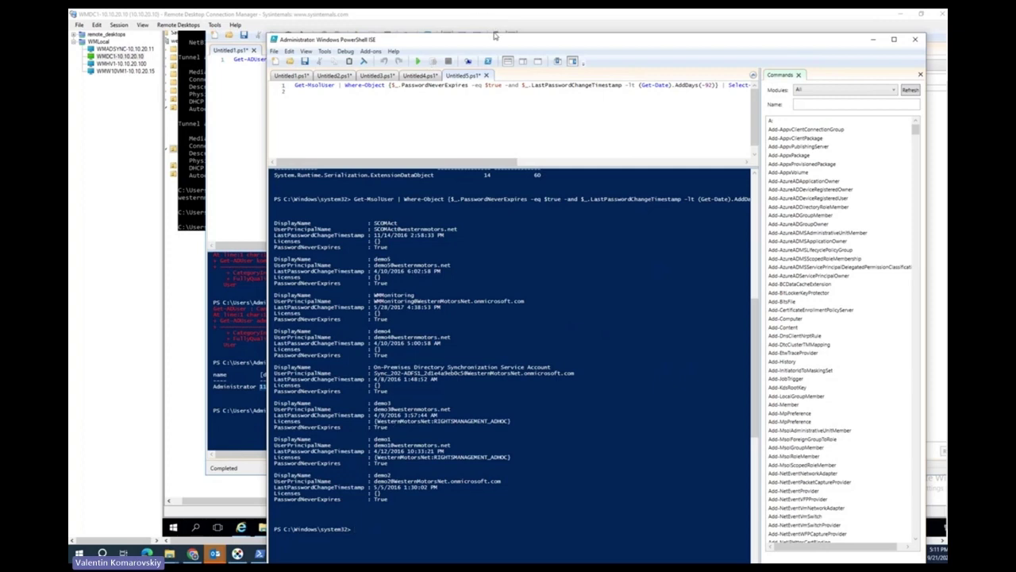
pyautogui.moveTo(493, 33); pyautogui.dragTo(468, 42)
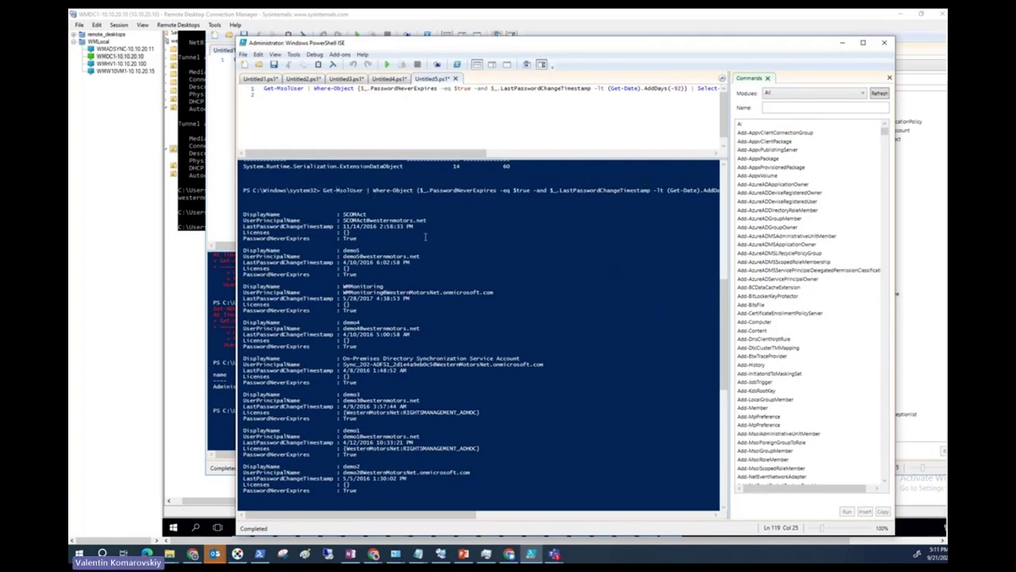
pyautogui.scroll(-5, 385, 236)
pyautogui.scroll(10, 334, 265)
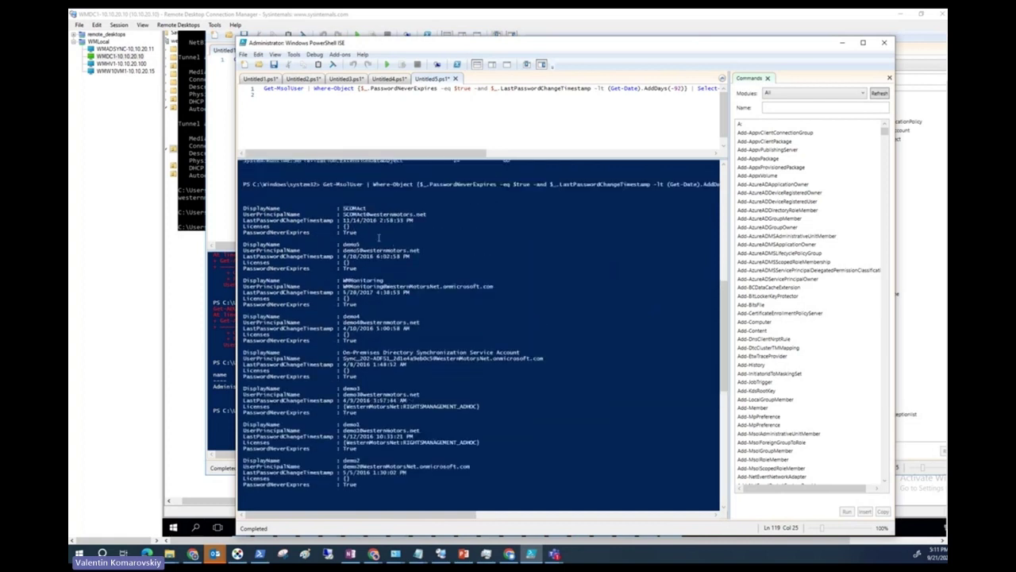
pyautogui.scroll(-1, 402, 304)
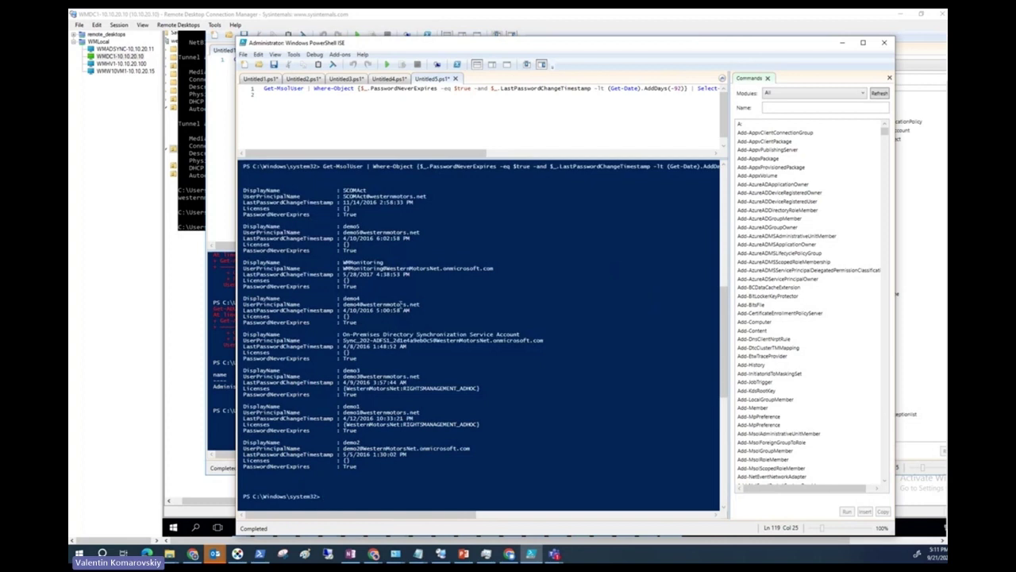
pyautogui.scroll(-1, 403, 303)
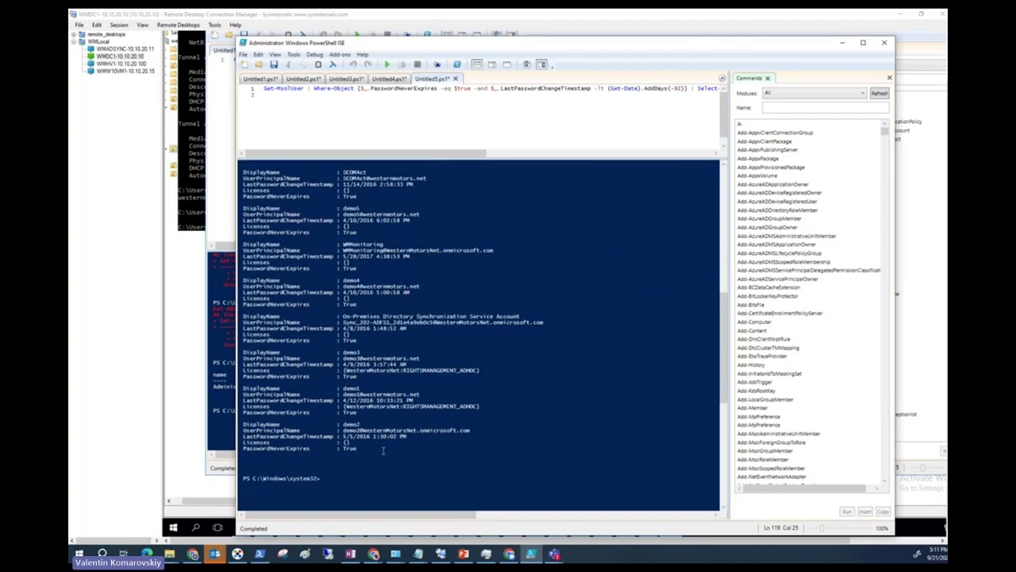
pyautogui.hotkey('alt', 'Tab')
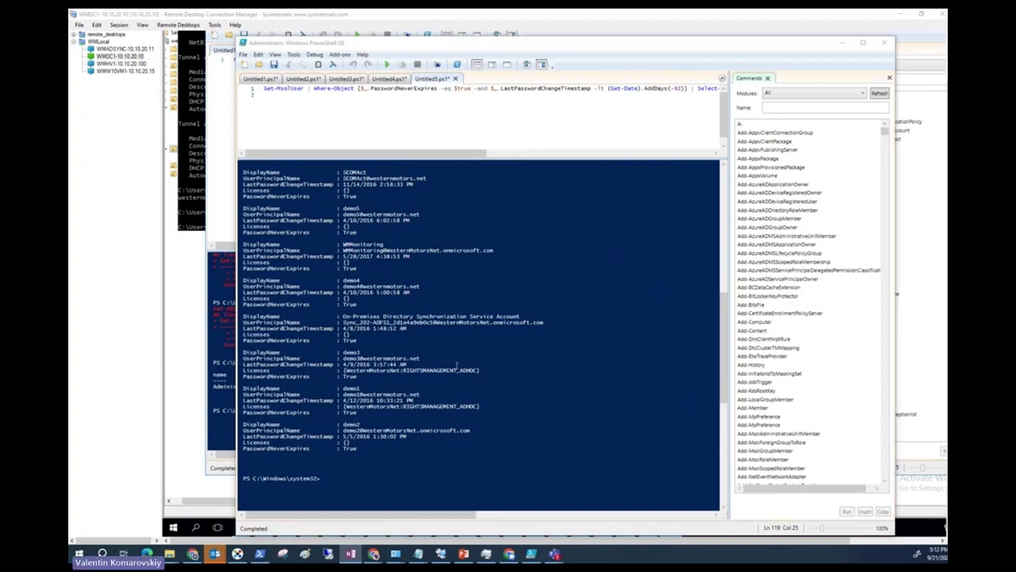
pyautogui.click(244, 68)
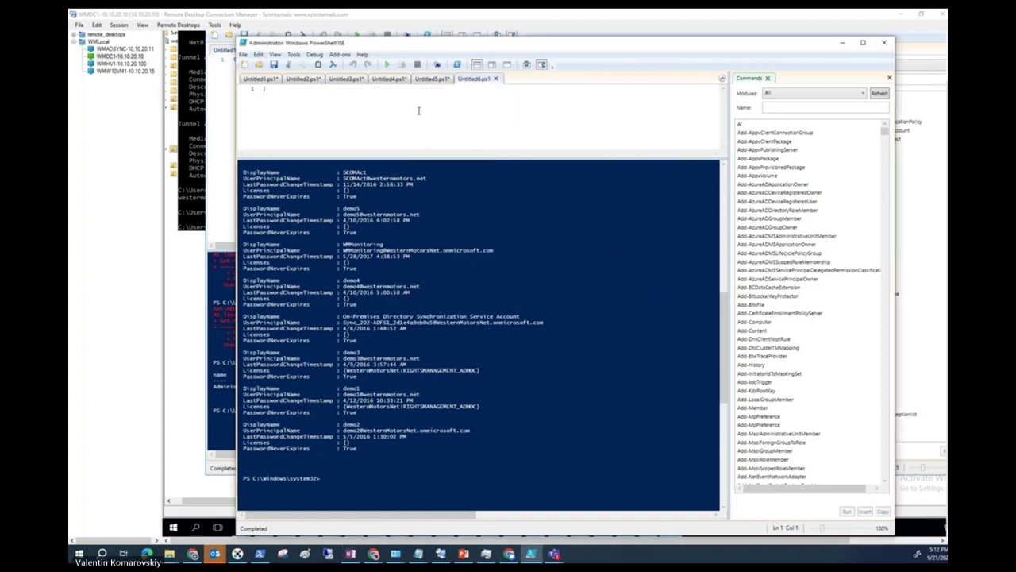
# Paste and run the Export-CSV command writing users to C:\Temp\users_last_pass_set.csv, then return to WMDC1.
pyautogui.rightClick(444, 101)
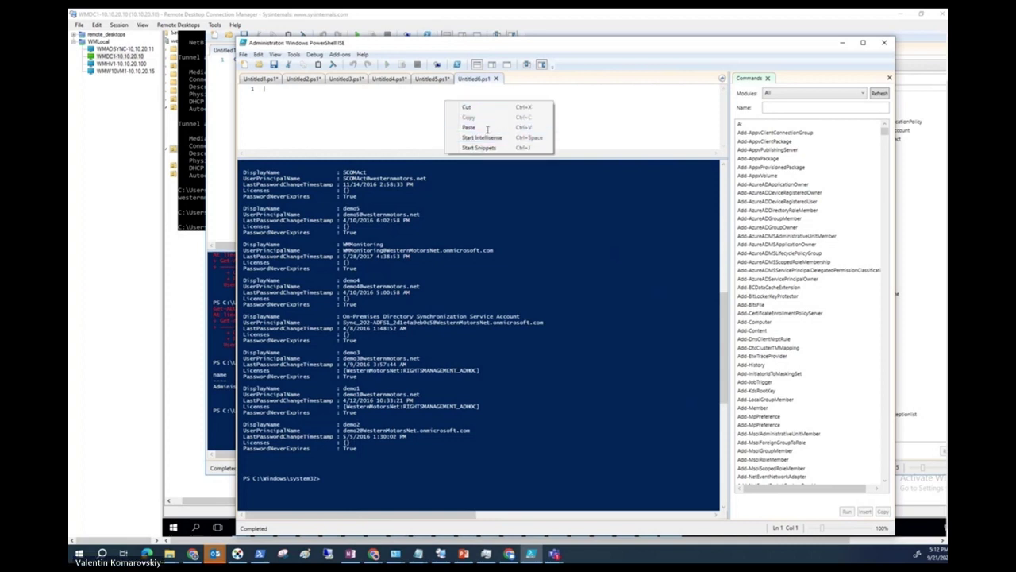
pyautogui.click(476, 127)
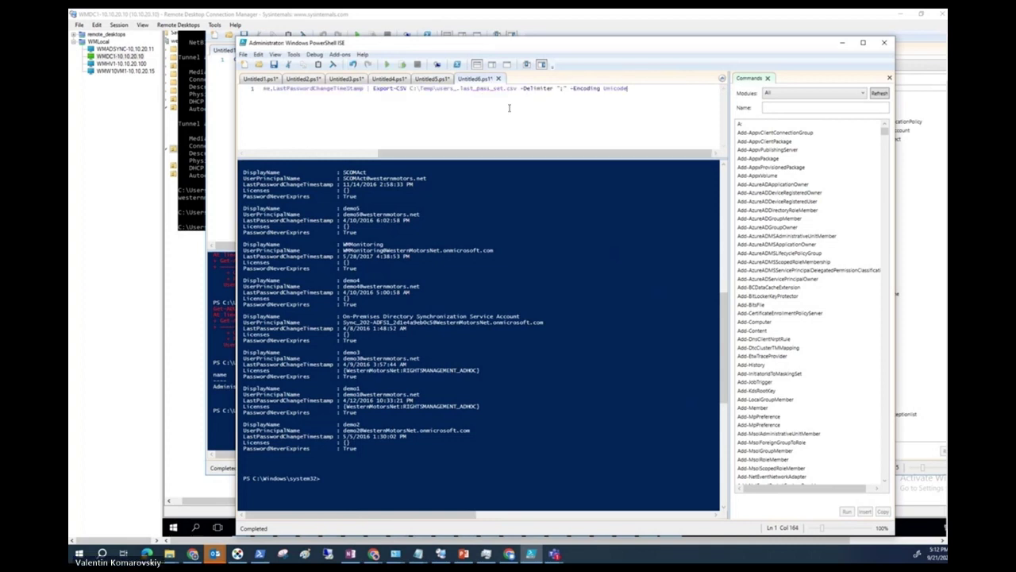
pyautogui.click(386, 66)
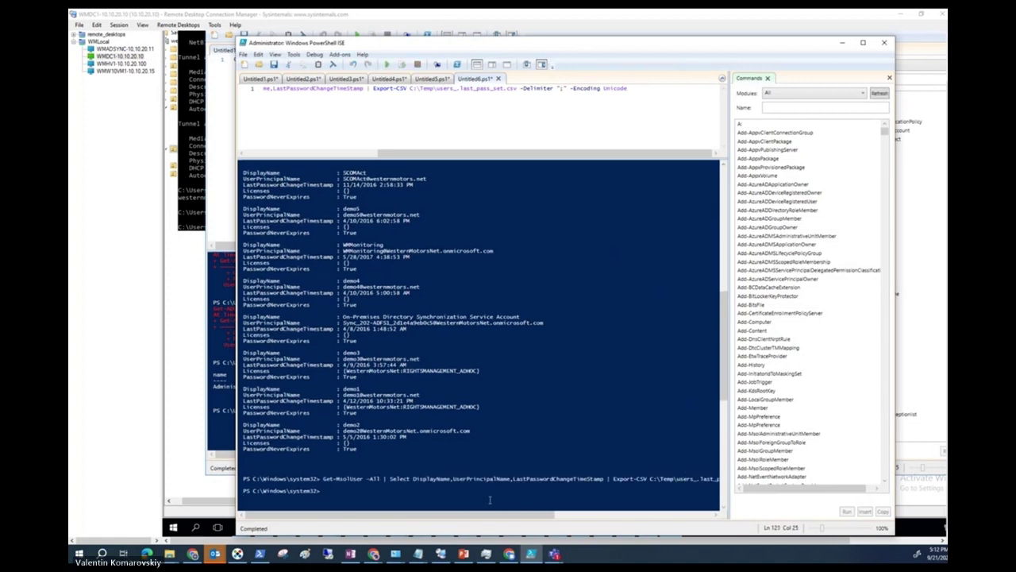
pyautogui.moveTo(487, 517); pyautogui.dragTo(267, 516)
pyautogui.click(167, 517)
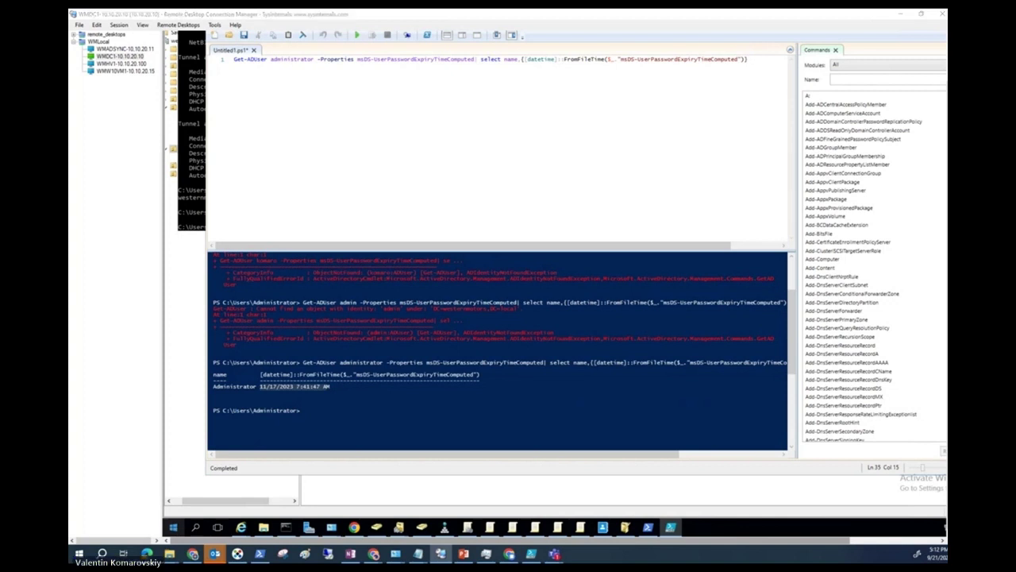
# Open users_last_pass_set.csv in Excel, widen column A to show full rows, then minimise Excel.
pyautogui.rightClick(173, 527)
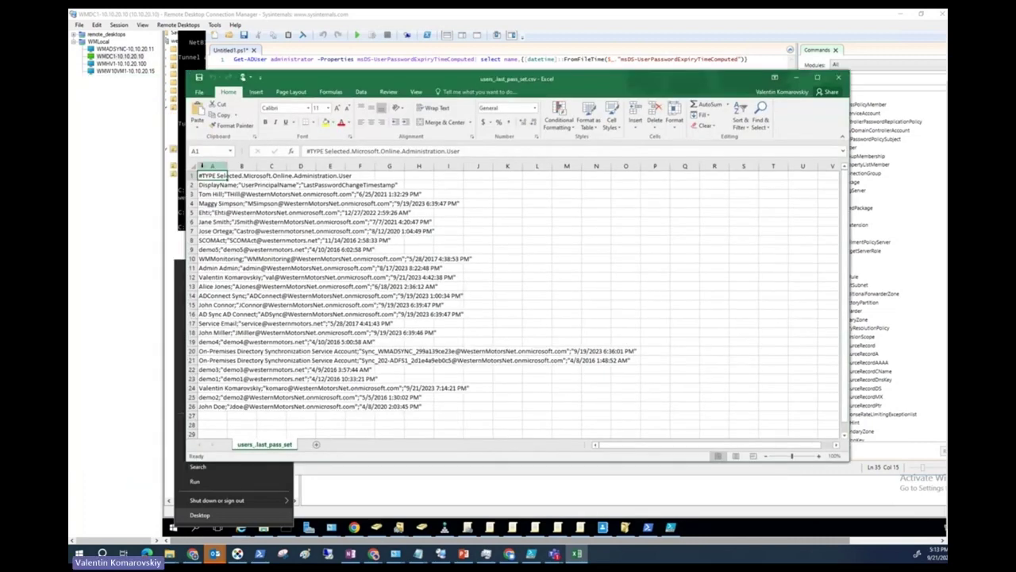
pyautogui.moveTo(227, 169); pyautogui.dragTo(639, 170)
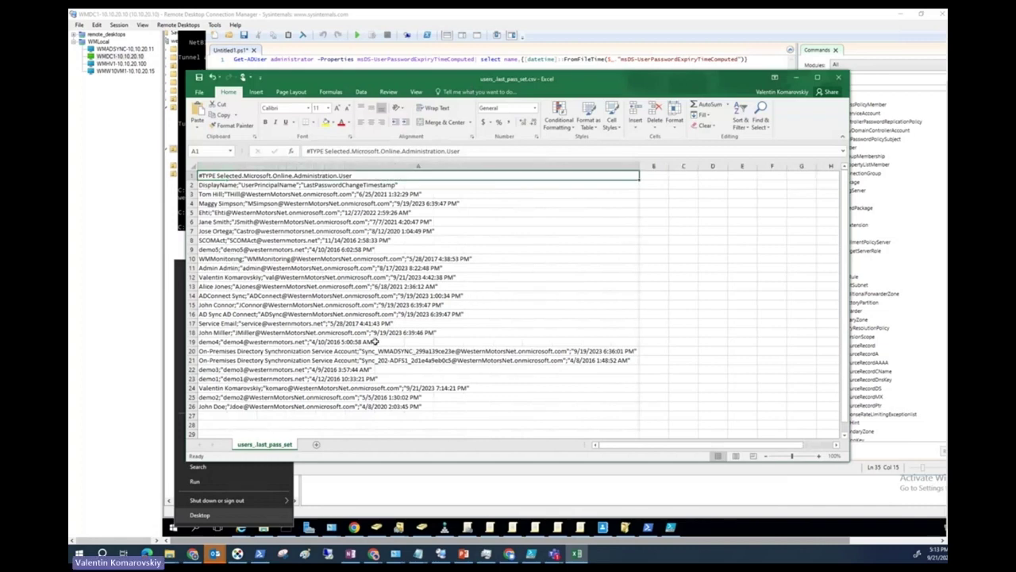
pyautogui.click(795, 77)
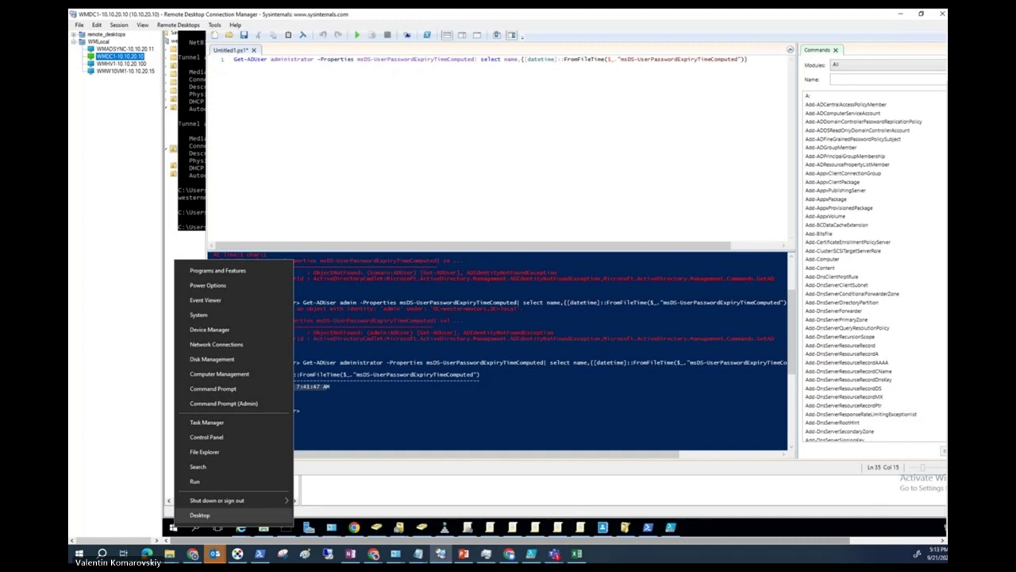
# In a new script, run get-azureaduser adminsstrator | ft, which fails as an unrecognized cmdlet.
pyautogui.hotkey('alt', 'Tab')
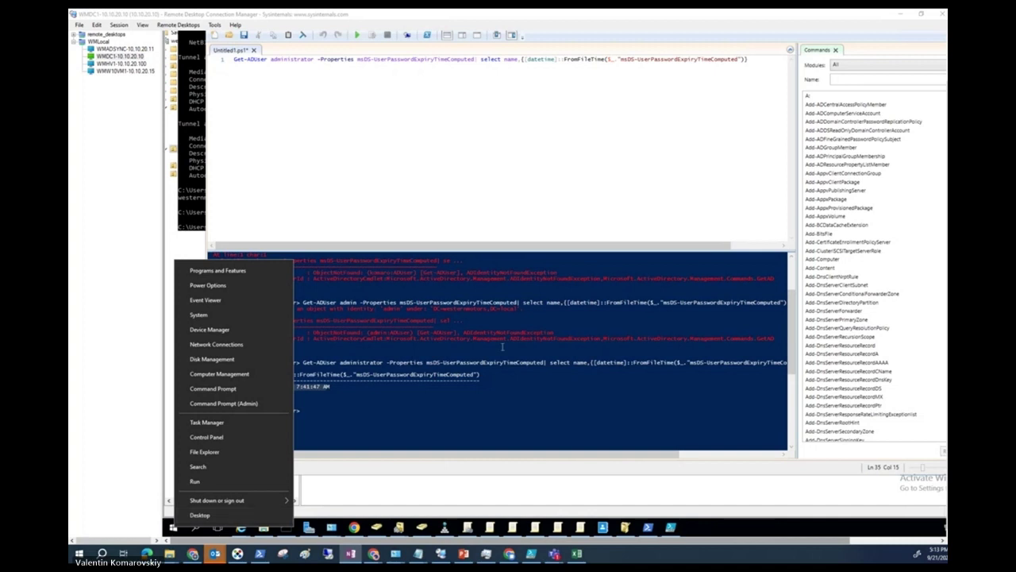
pyautogui.click(215, 36)
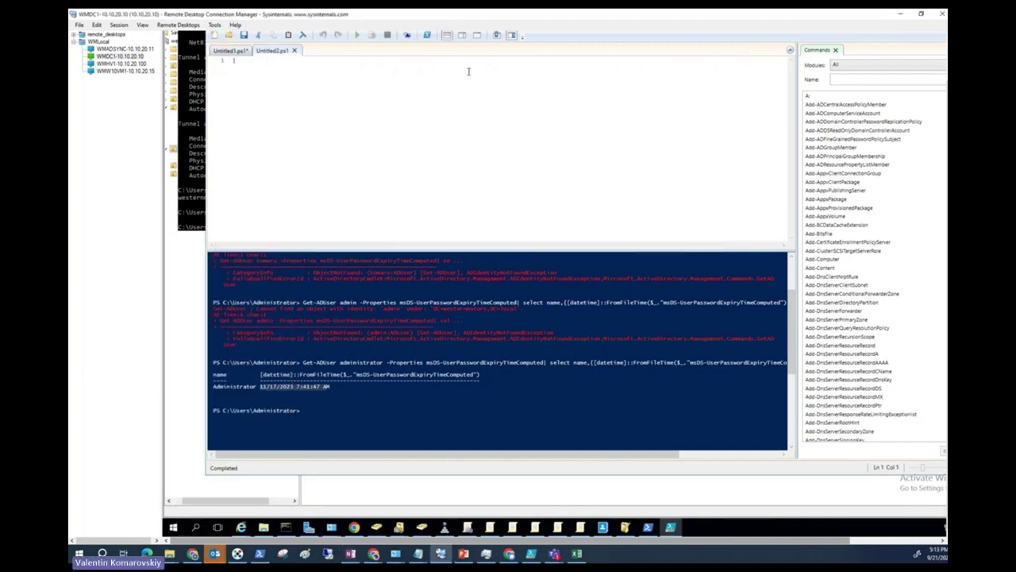
pyautogui.write('get-')
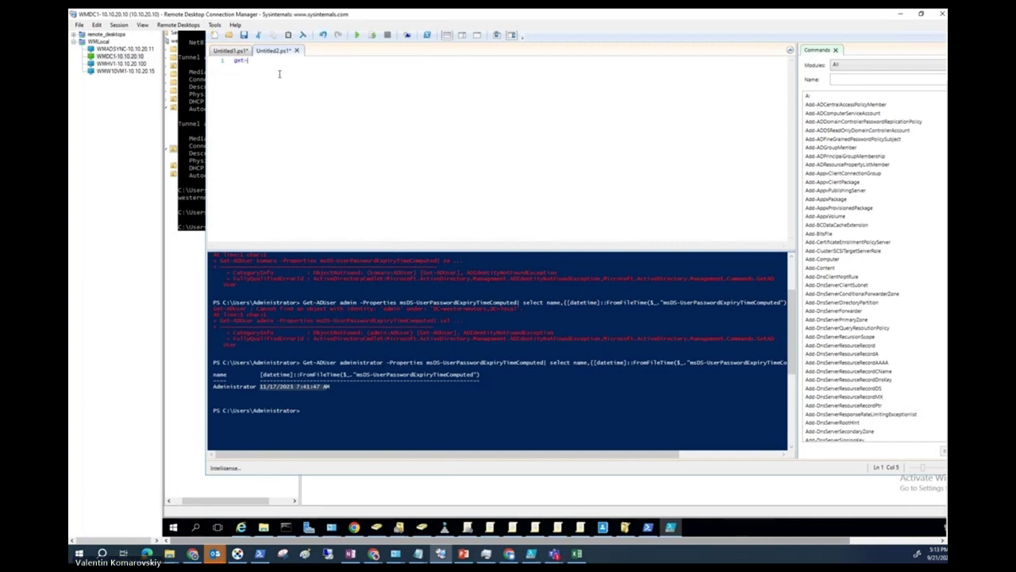
pyautogui.write('azureaduser ')
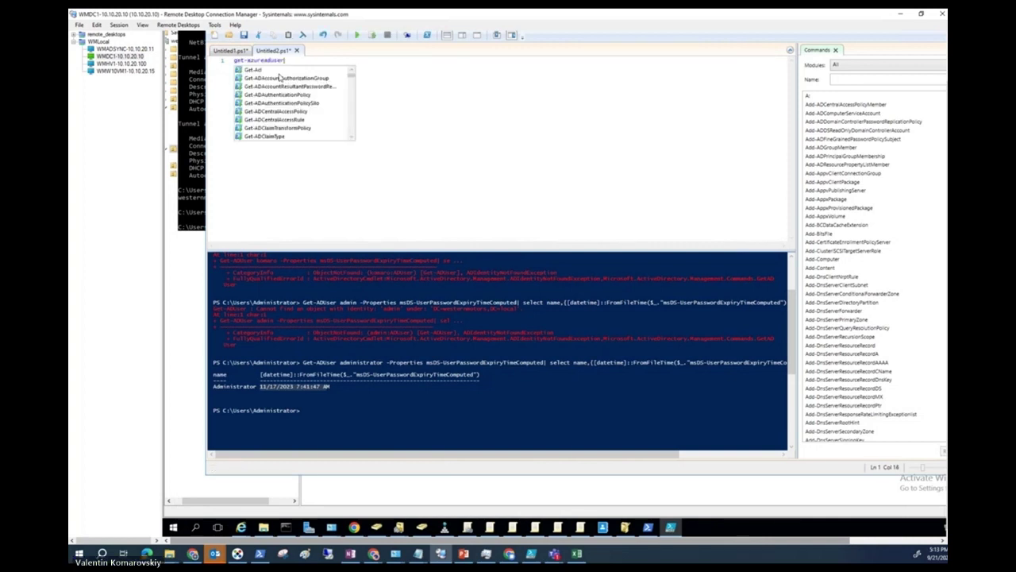
pyautogui.write('admins')
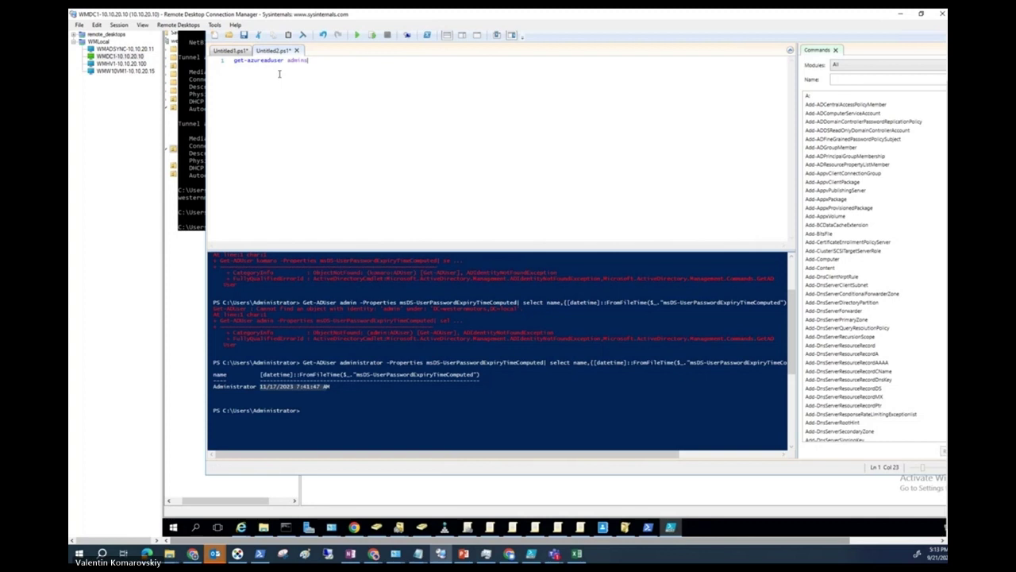
pyautogui.write('strator | ft')
pyautogui.click(356, 35)
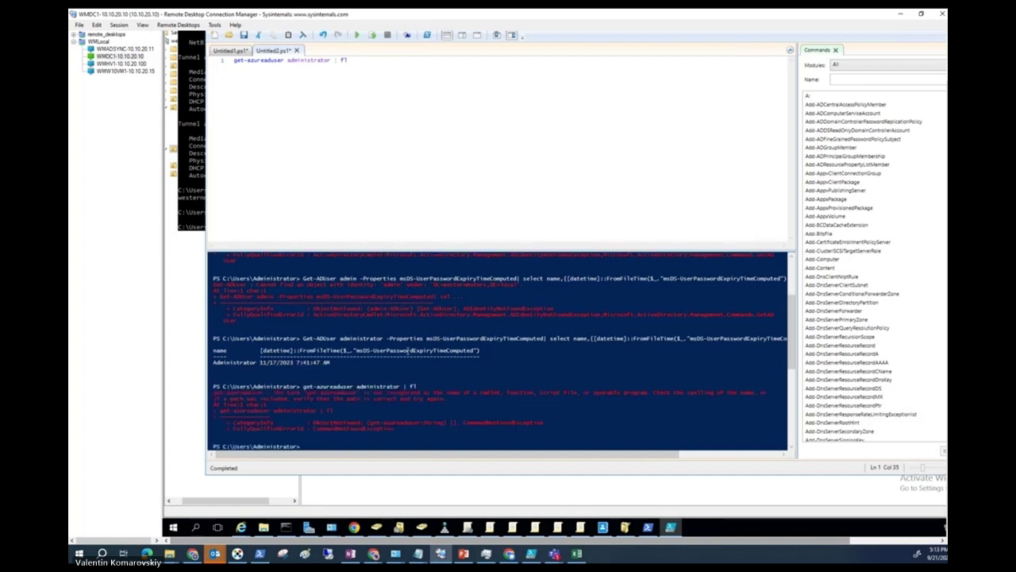
pyautogui.press('Left')
pyautogui.hotkey('alt', 'Tab')
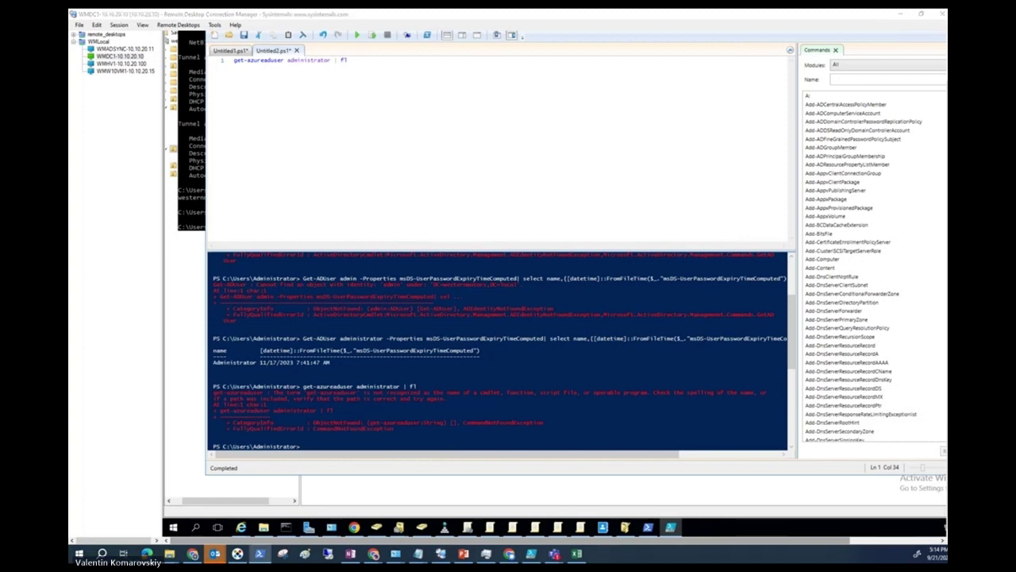
pyautogui.hotkey('alt', 'Tab')
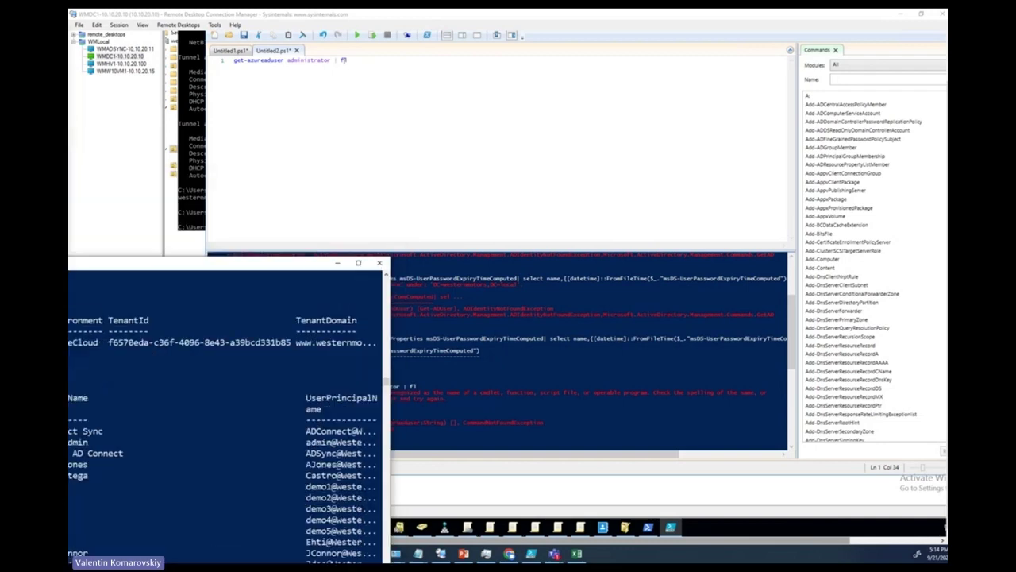
# Run get-azureaduser administrator |fl in the console; the positional parameter is rejected.
pyautogui.scroll(-2, 494, 452)
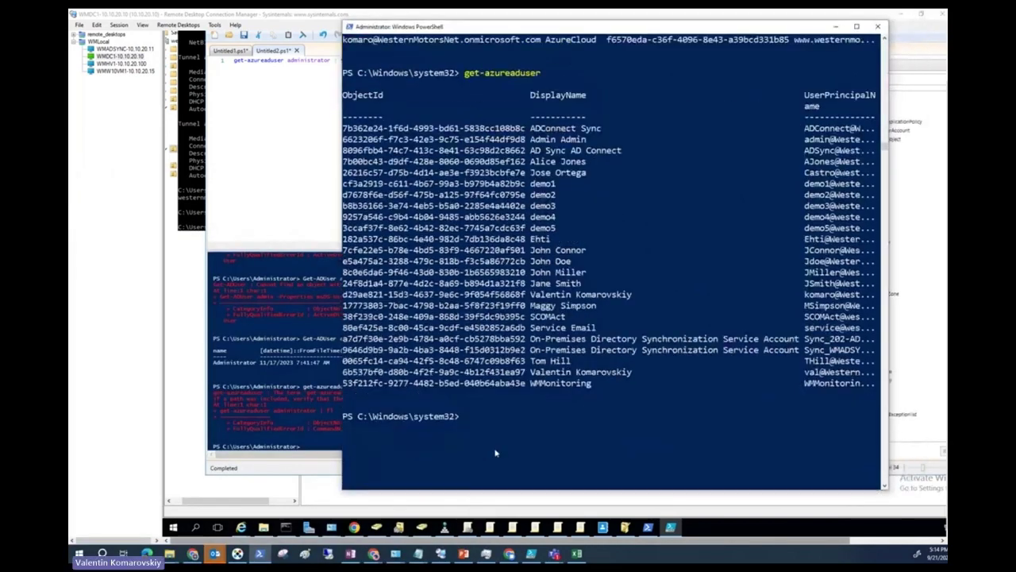
pyautogui.scroll(-1, 495, 453)
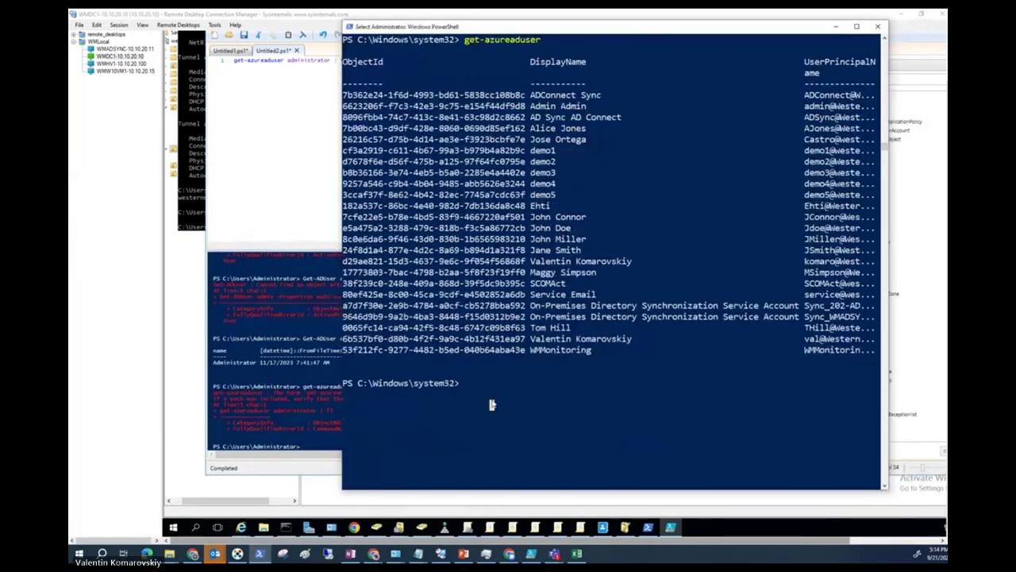
pyautogui.write('get-azureaduser')
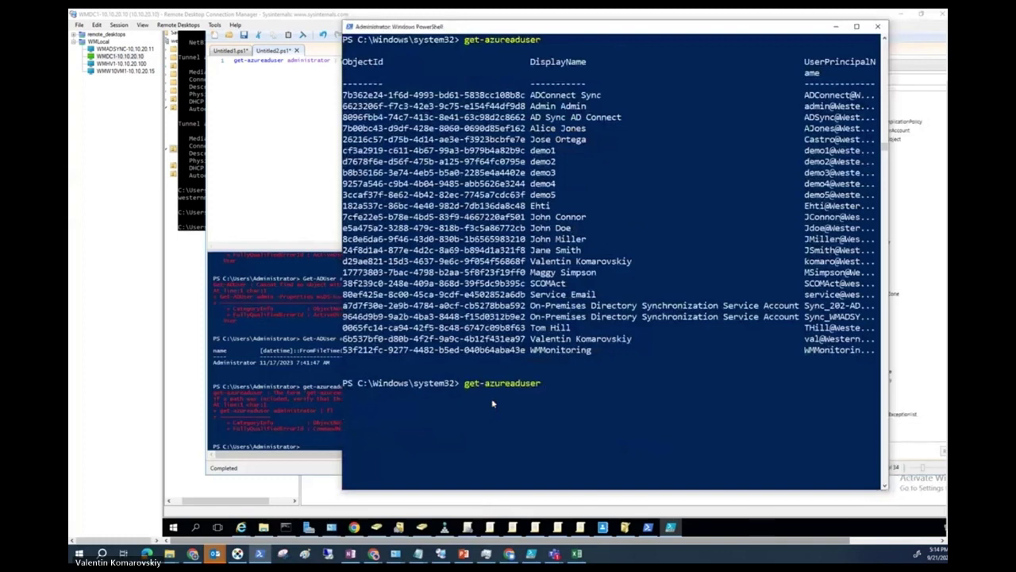
pyautogui.write(' administrator |fl')
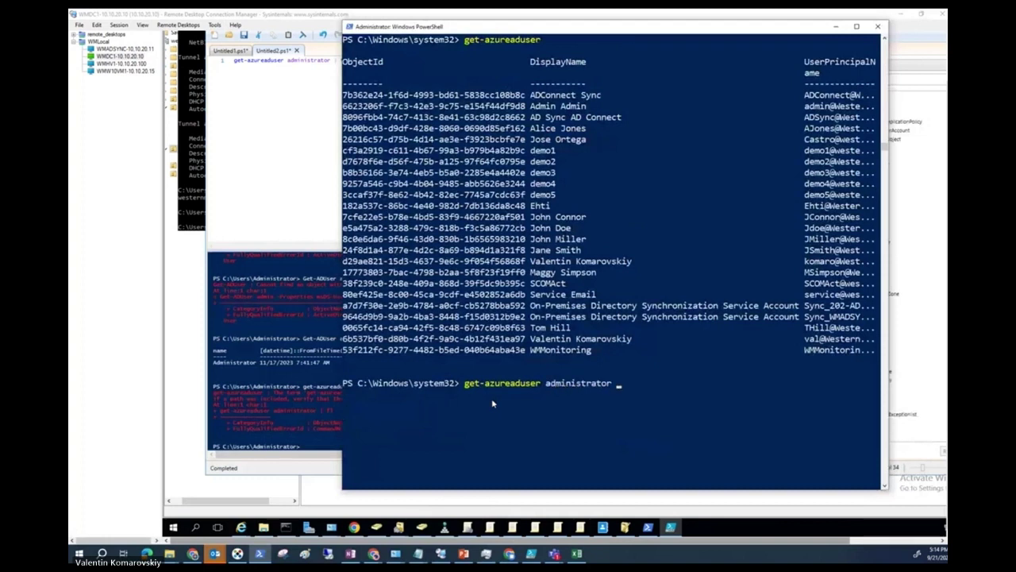
pyautogui.press('Tab')
pyautogui.press('BackSpace')
pyautogui.press('BackSpace')
pyautogui.press('BackSpace')
pyautogui.press('BackSpace')
pyautogui.press('BackSpace')
pyautogui.press('BackSpace')
pyautogui.press('BackSpace')
pyautogui.press('BackSpace')
pyautogui.press('BackSpace')
pyautogui.press('BackSpace')
pyautogui.press('BackSpace')
pyautogui.press('BackSpace')
pyautogui.press('BackSpace')
pyautogui.press('BackSpace')
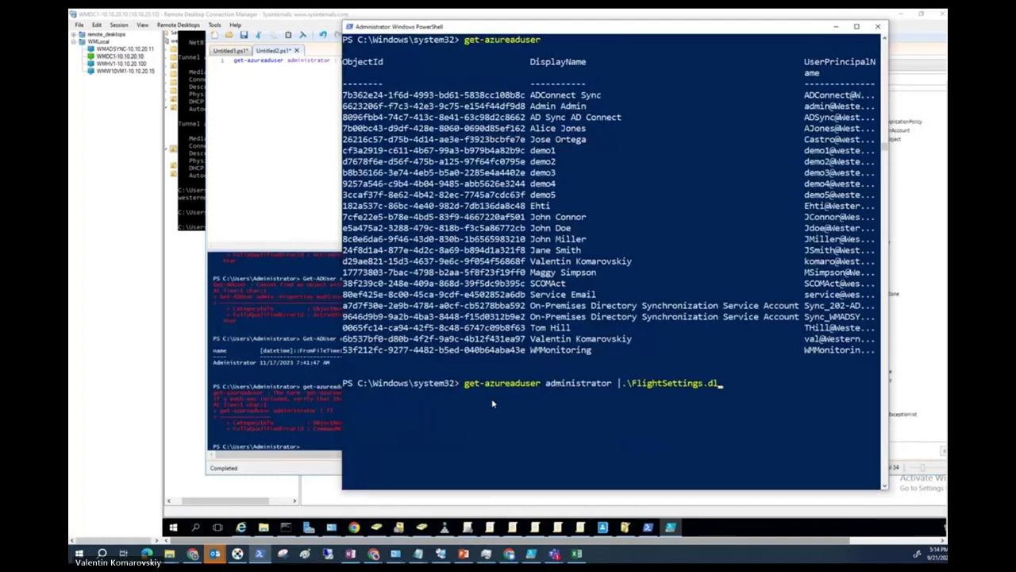
pyautogui.press('BackSpace')
pyautogui.press('BackSpace')
pyautogui.press('BackSpace')
pyautogui.press('BackSpace')
pyautogui.press('BackSpace')
pyautogui.press('BackSpace')
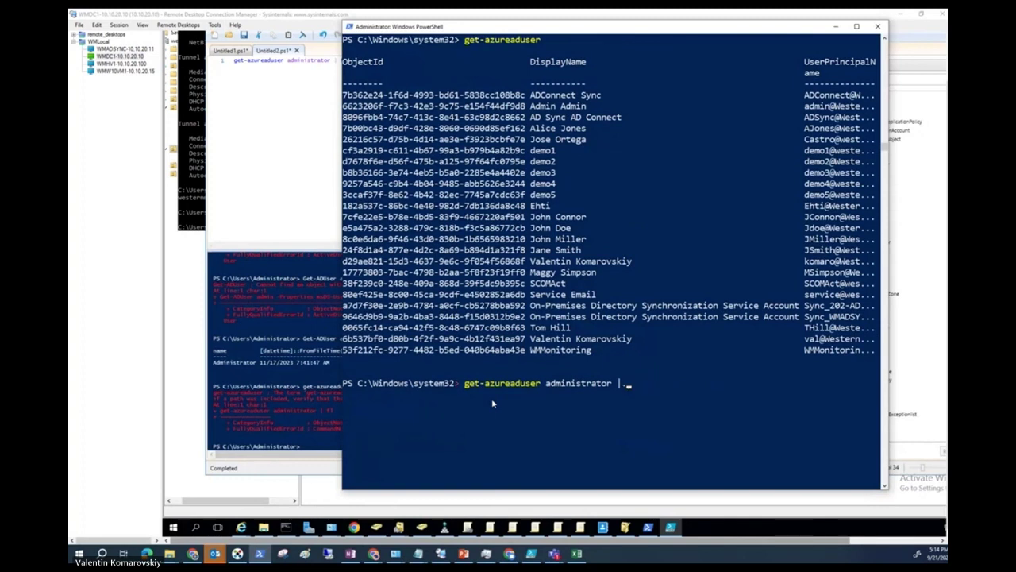
pyautogui.write('fl')
pyautogui.press('Return')
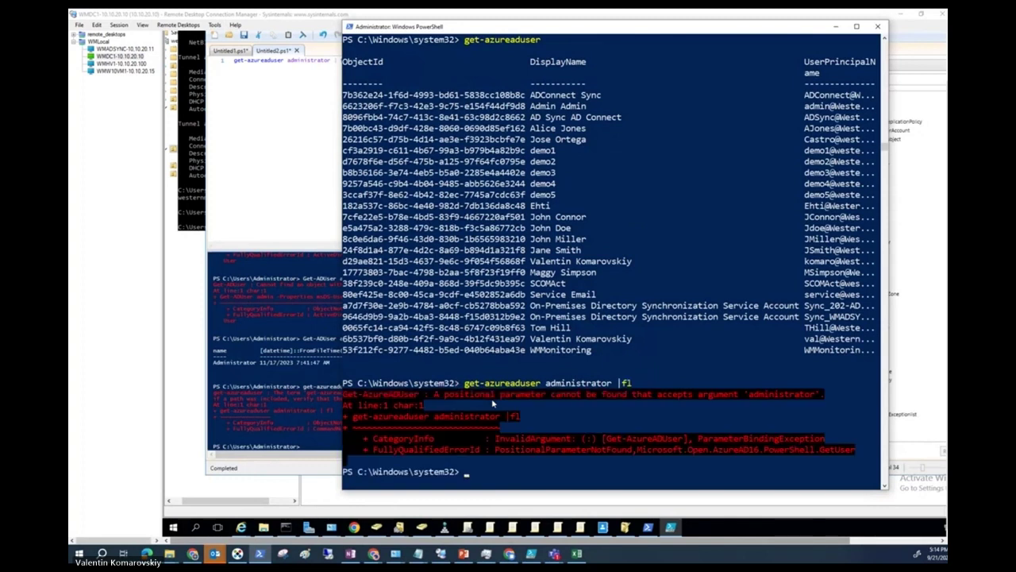
# Retry the lookup with -identity administrator, which also fails, then minimise the console.
pyautogui.press('Up')
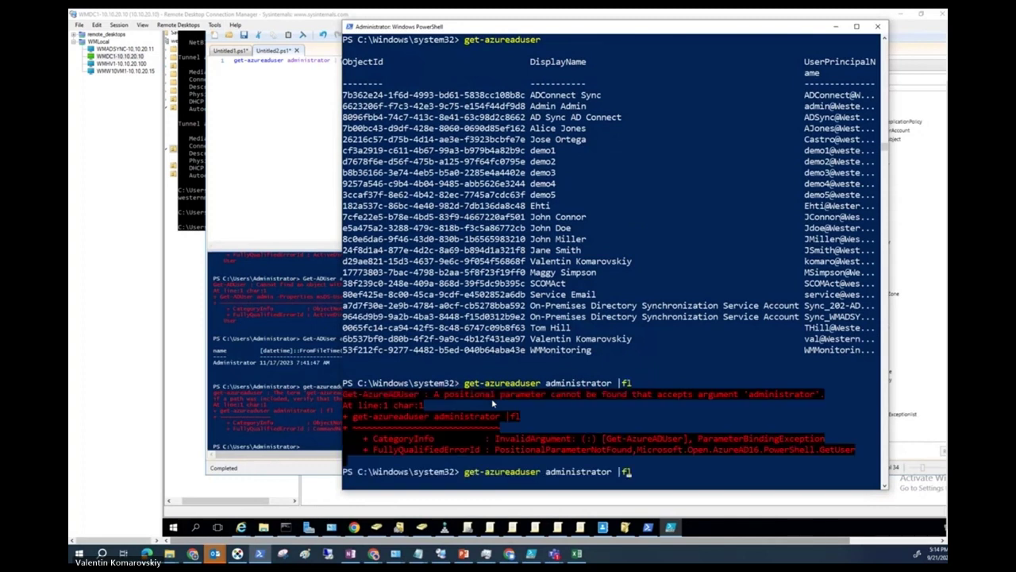
pyautogui.press('Left')
pyautogui.press('Left')
pyautogui.press('Left')
pyautogui.press('Left')
pyautogui.press('Left')
pyautogui.press('Left')
pyautogui.press('Left')
pyautogui.press('Left')
pyautogui.press('Left')
pyautogui.press('Left')
pyautogui.press('Left')
pyautogui.press('Left')
pyautogui.press('Left')
pyautogui.press('Left')
pyautogui.press('Left')
pyautogui.press('Left')
pyautogui.press('Left')
pyautogui.write('-identity')
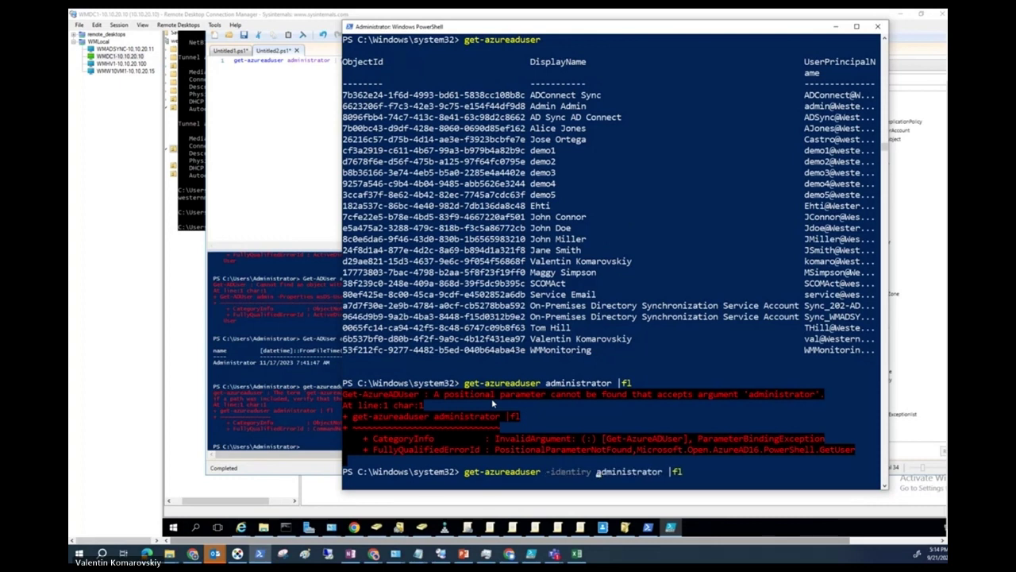
pyautogui.scroll(1, 699, 469)
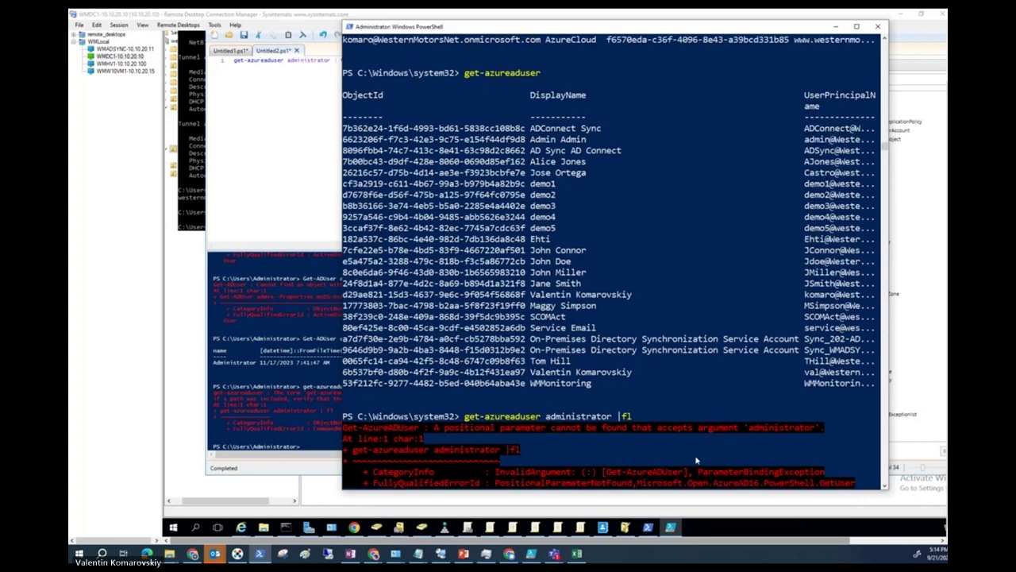
pyautogui.scroll(-4, 699, 464)
pyautogui.click(689, 384)
pyautogui.press('Escape')
pyautogui.press('Return')
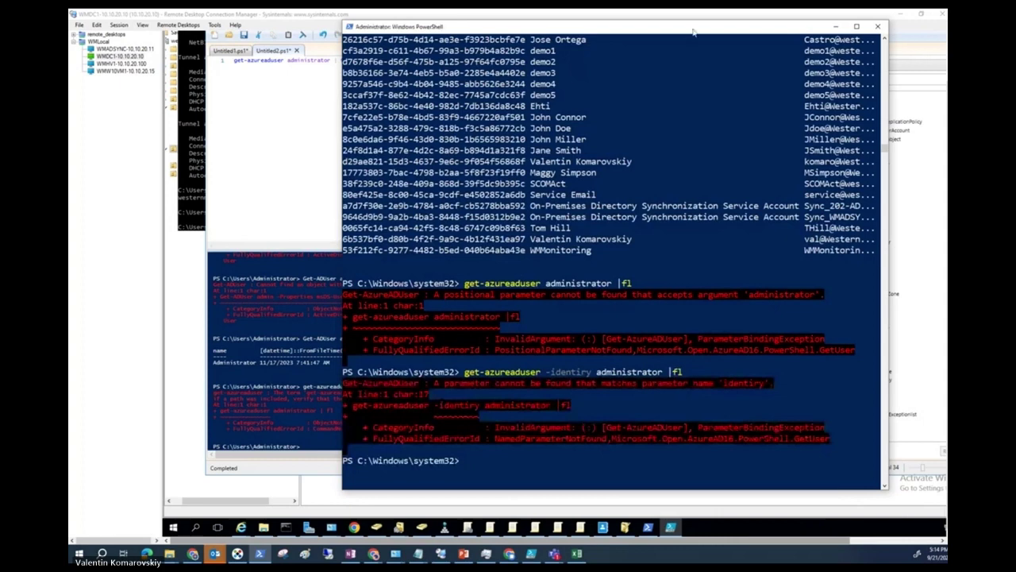
pyautogui.click(835, 26)
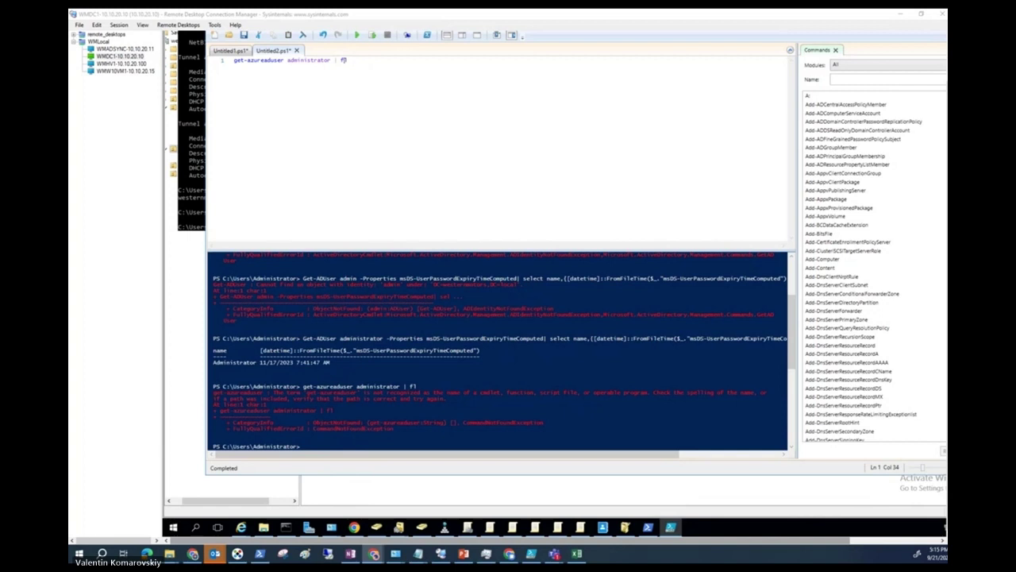
# Replace the AzureAD lookup with get-msoluser -userprincipalname and the administrator's UPN, and run it.
pyautogui.click(441, 405)
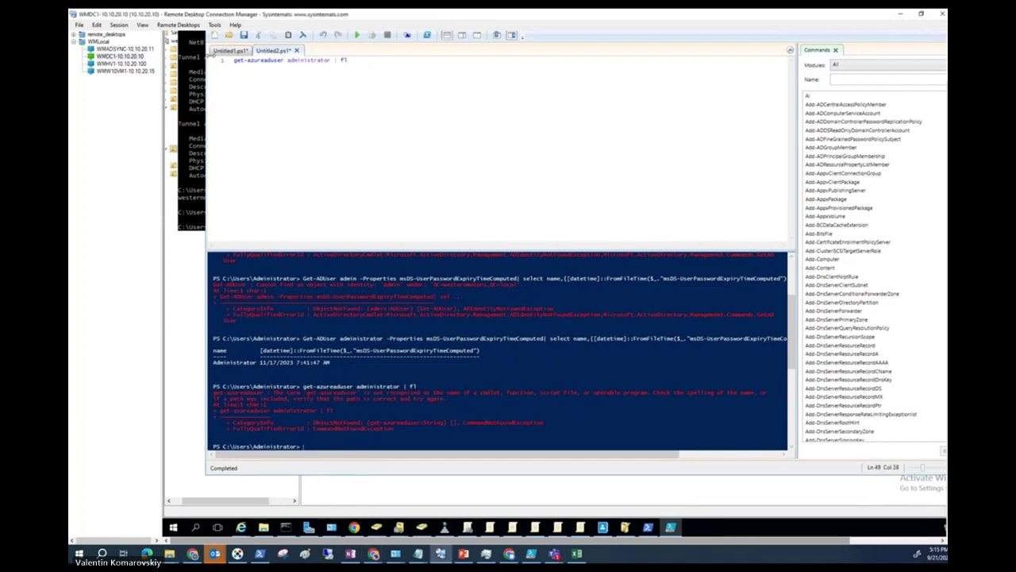
pyautogui.click(347, 61)
pyautogui.moveTo(347, 61); pyautogui.dragTo(254, 68)
pyautogui.write('msol')
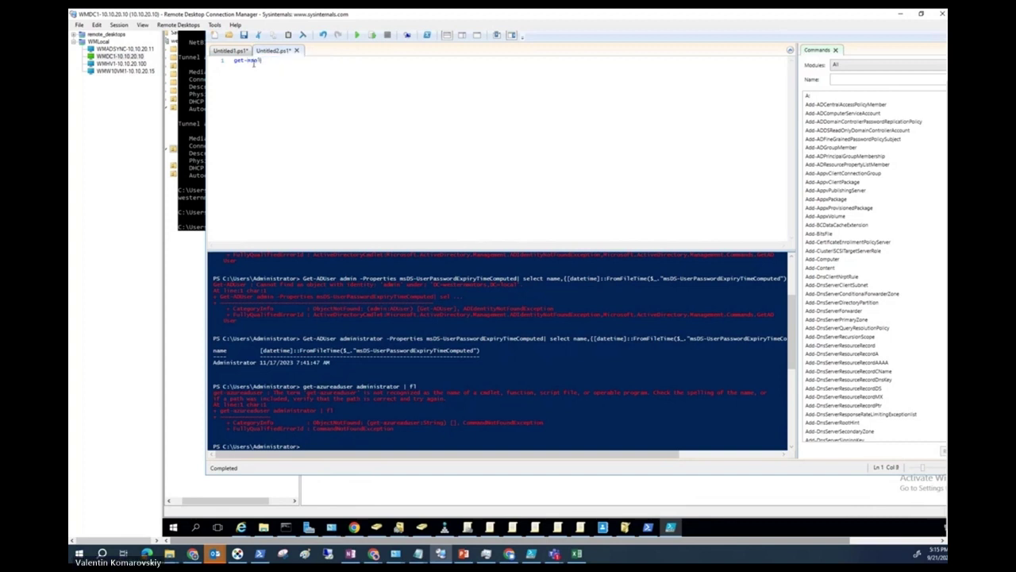
pyautogui.write('user')
pyautogui.write(' -')
pyautogui.write('userprinci')
pyautogui.write('palname ')
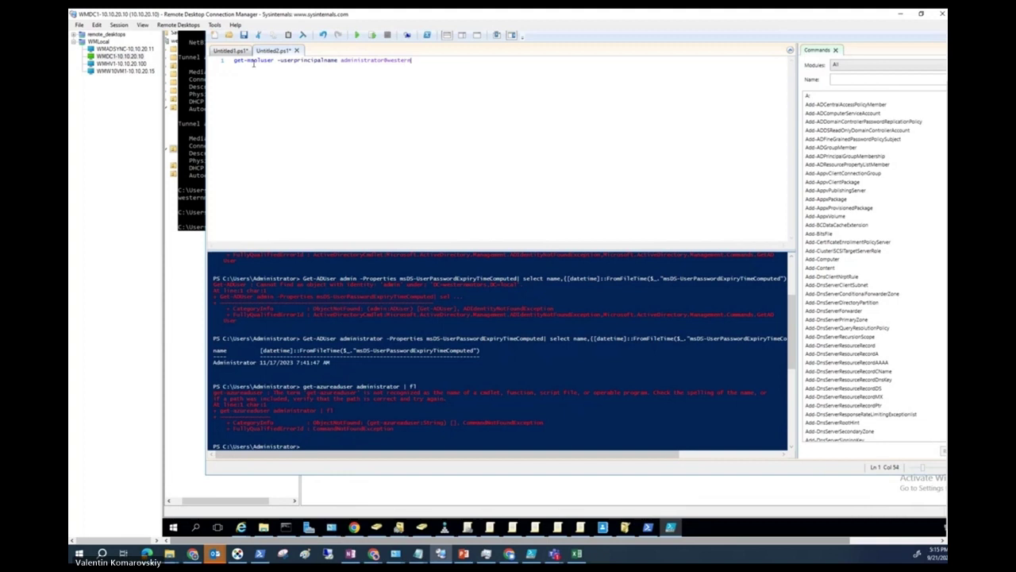
pyautogui.click(357, 36)
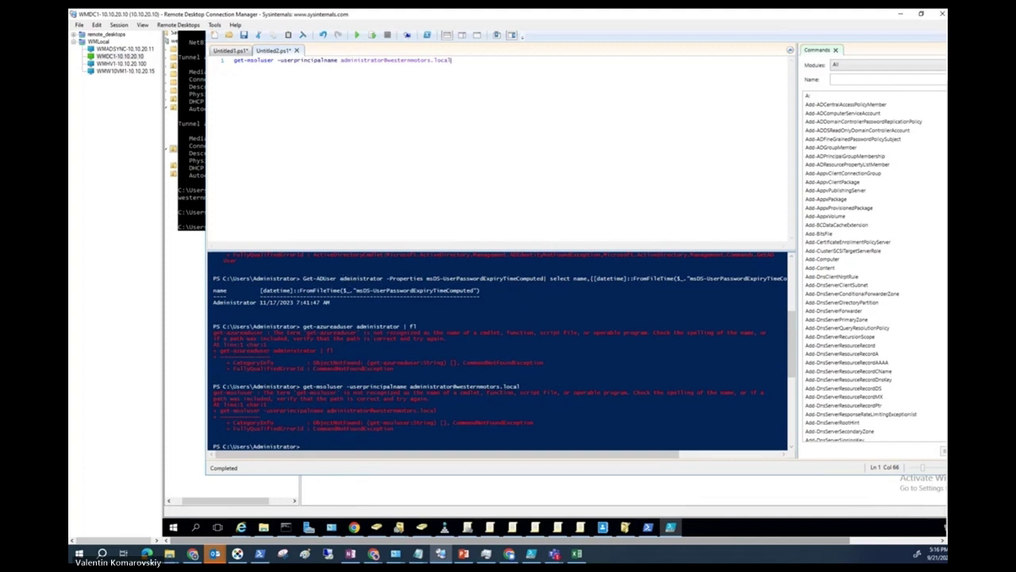
pyautogui.click(271, 70)
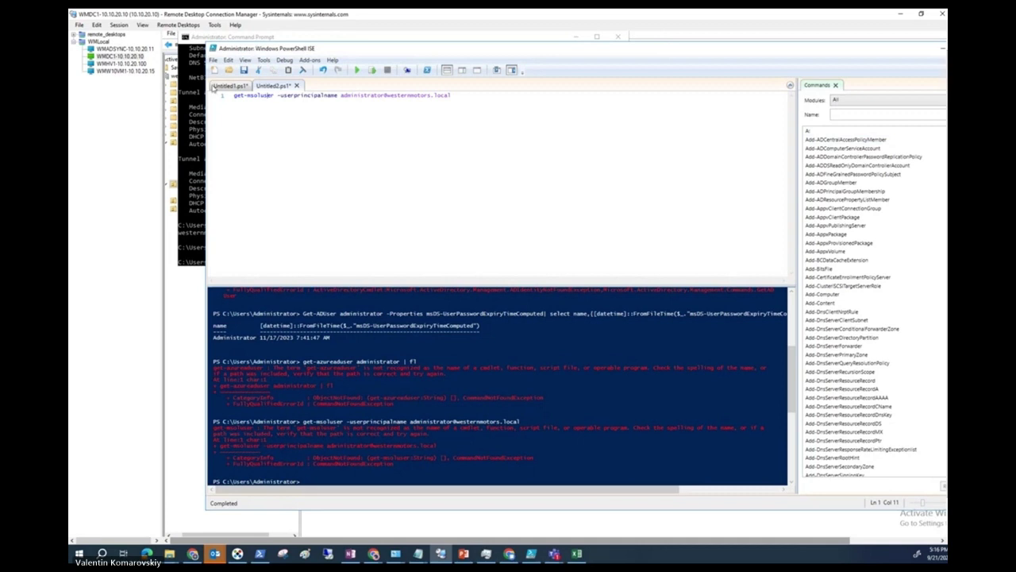
# In a new script, run get-msoluser -userprincipalname with the administrator's full UPN; User Not Found.
pyautogui.click(229, 86)
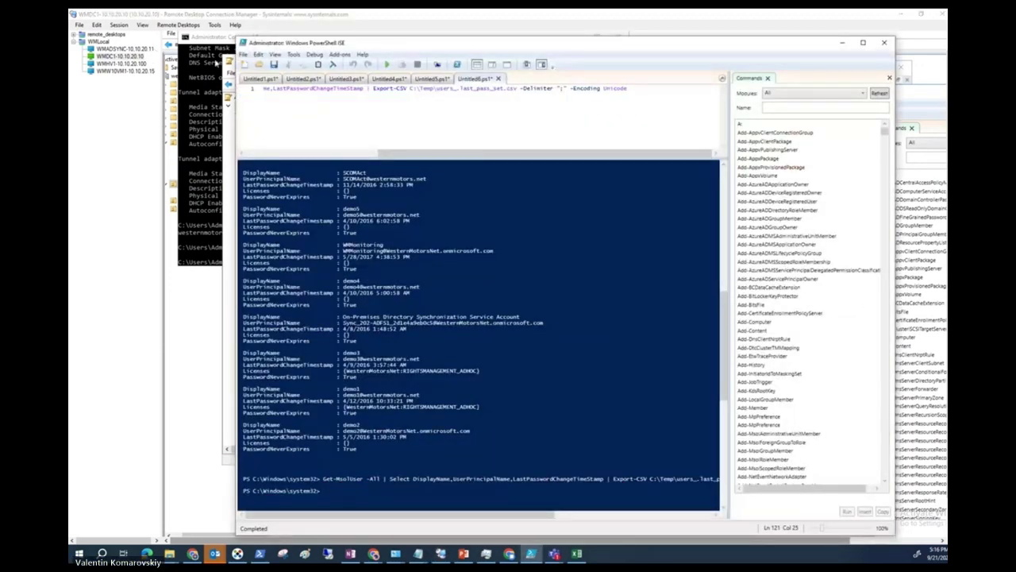
pyautogui.click(243, 65)
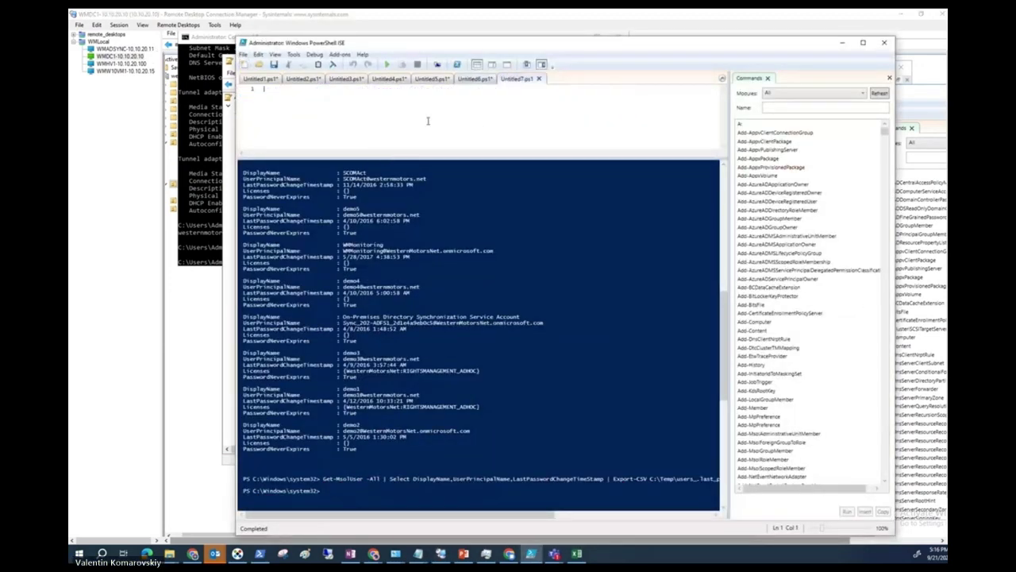
pyautogui.write('get-msoluser')
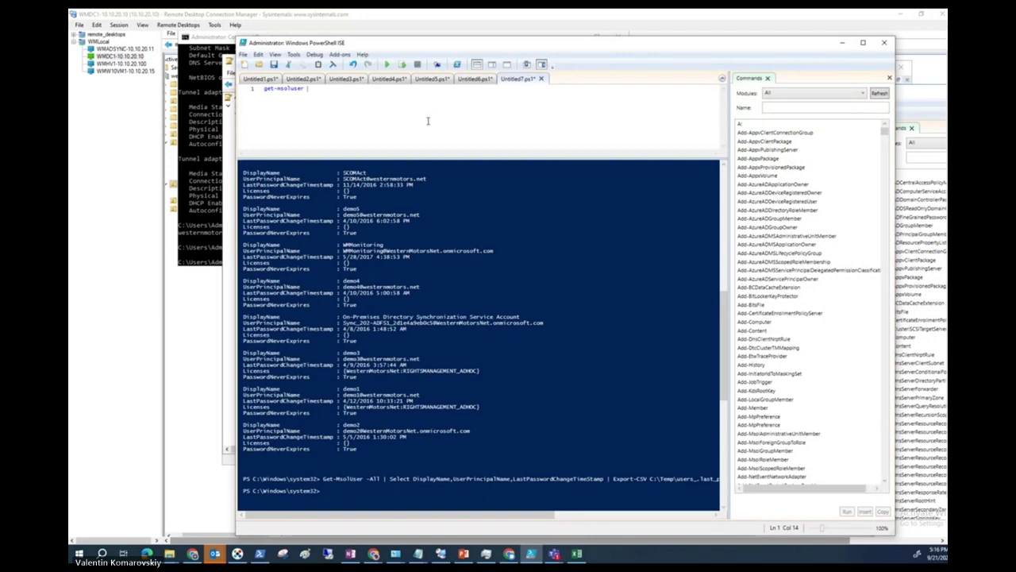
pyautogui.write('-userpri')
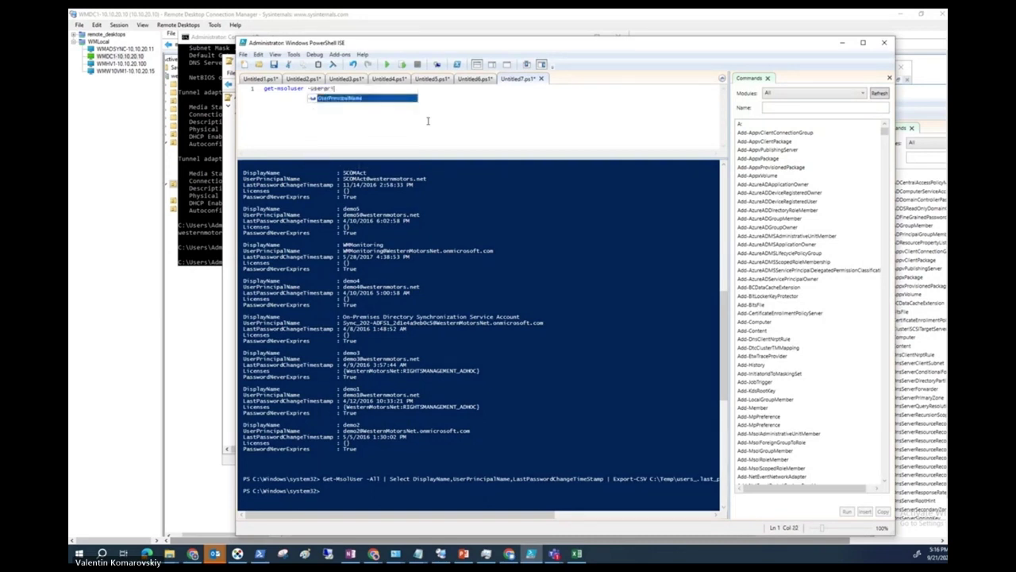
pyautogui.write('ncipalname')
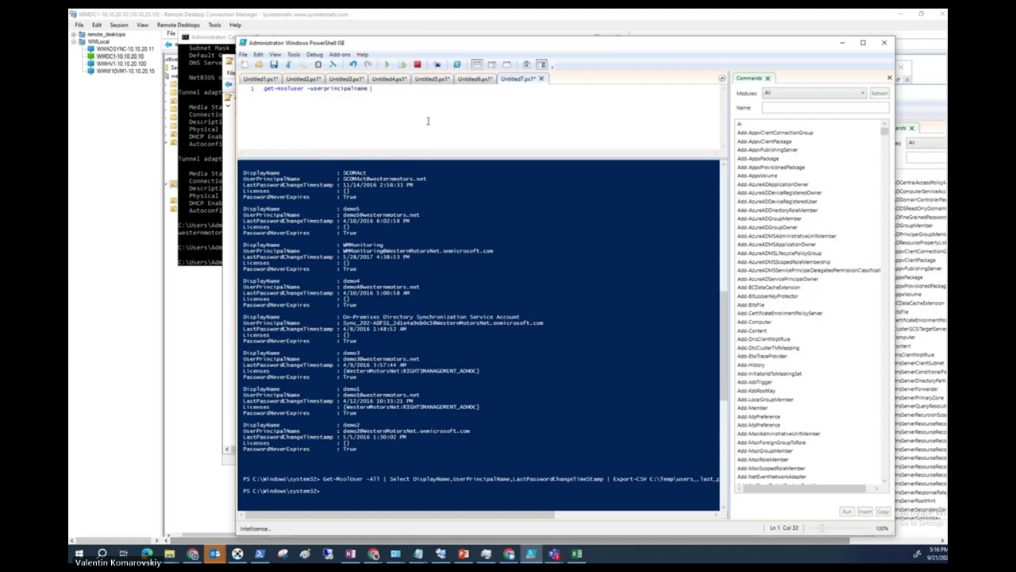
pyautogui.write(' administrator')
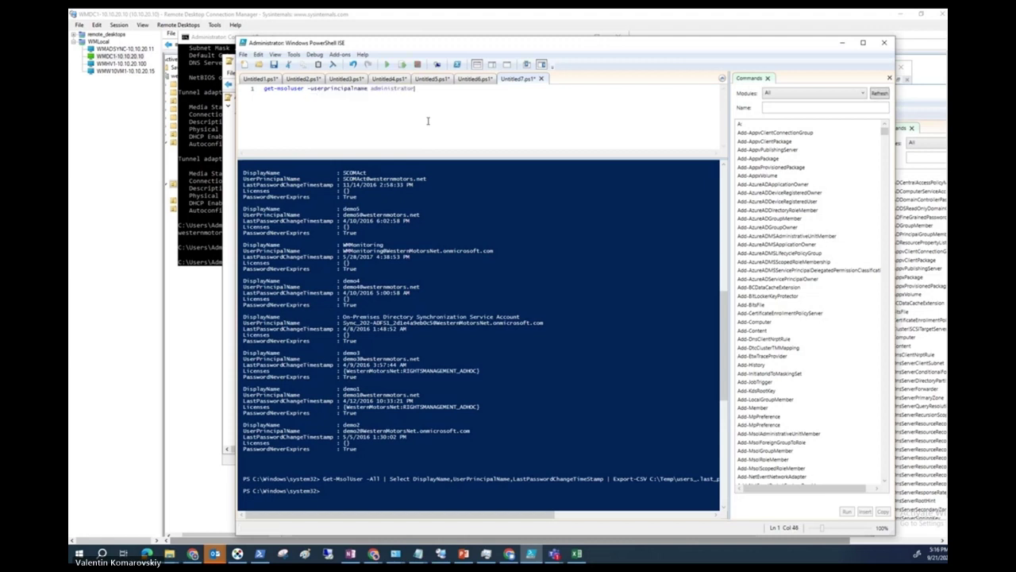
pyautogui.press('BackSpace')
pyautogui.write('westernmotors.local')
pyautogui.click(387, 64)
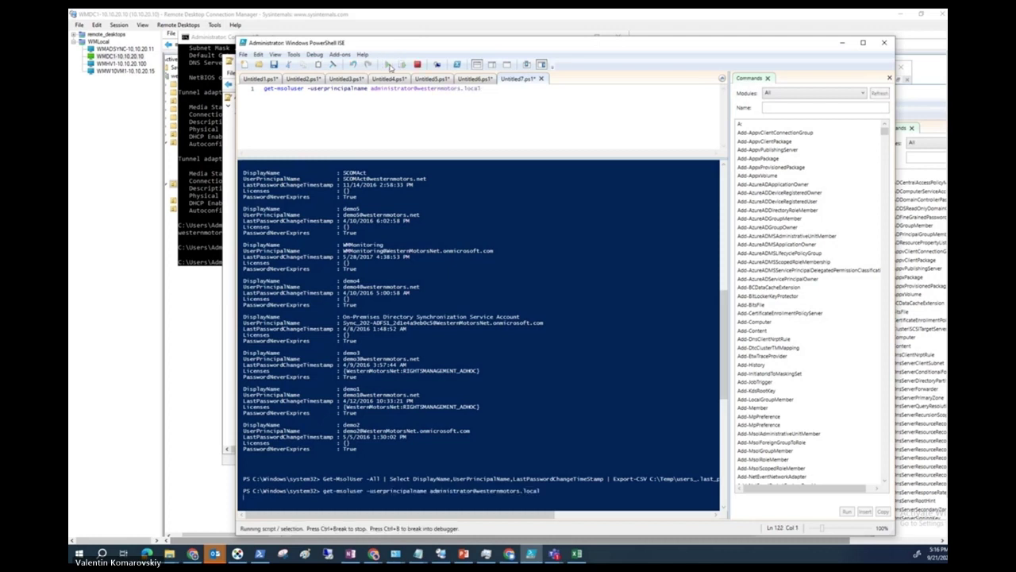
# Rerun the lookup with only 'administrator', then erase the principal-name parameter.
pyautogui.click(461, 396)
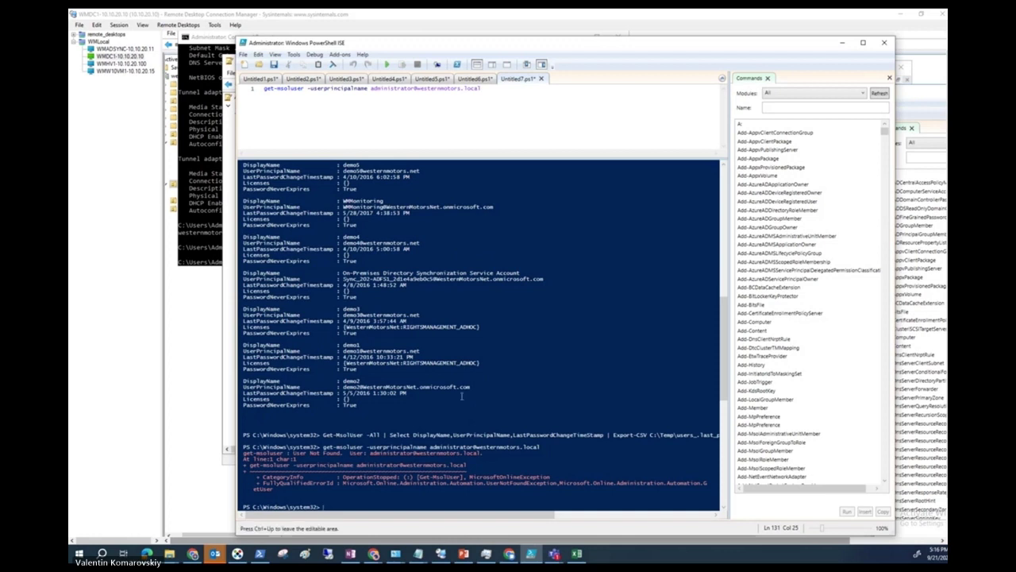
pyautogui.moveTo(481, 89); pyautogui.dragTo(421, 90)
pyautogui.press('BackSpace')
pyautogui.press('BackSpace')
pyautogui.click(388, 64)
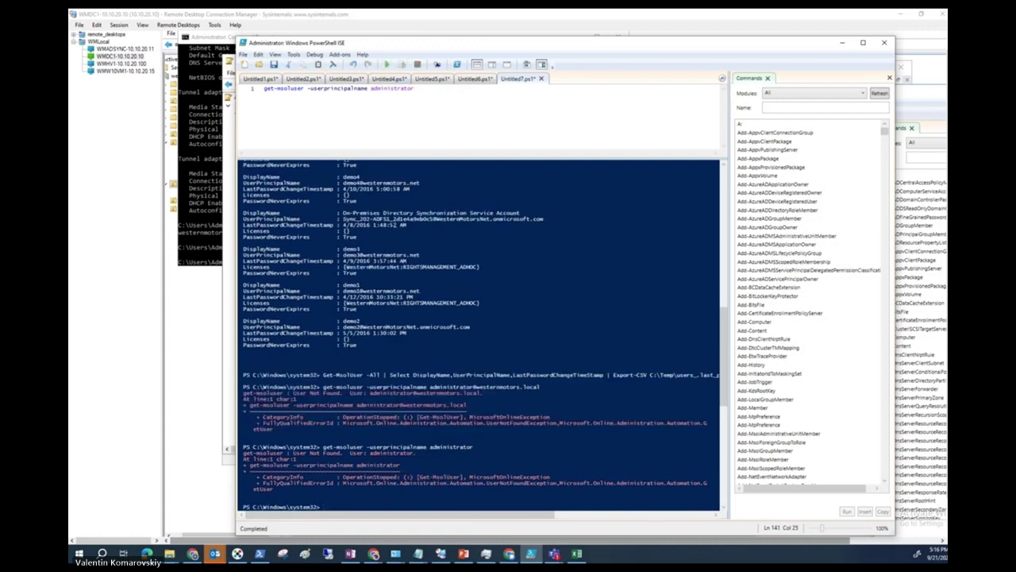
pyautogui.click(421, 90)
pyautogui.press('BackSpace')
pyautogui.press('BackSpace')
pyautogui.press('BackSpace')
pyautogui.press('BackSpace')
pyautogui.press('BackSpace')
pyautogui.press('BackSpace')
pyautogui.press('BackSpace')
pyautogui.press('BackSpace')
pyautogui.press('BackSpace')
pyautogui.press('BackSpace')
pyautogui.press('BackSpace')
pyautogui.press('BackSpace')
pyautogui.press('BackSpace')
pyautogui.press('BackSpace')
pyautogui.press('BackSpace')
pyautogui.press('BackSpace')
pyautogui.press('BackSpace')
pyautogui.press('BackSpace')
pyautogui.press('BackSpace')
pyautogui.press('BackSpace')
pyautogui.press('BackSpace')
pyautogui.press('BackSpace')
pyautogui.press('BackSpace')
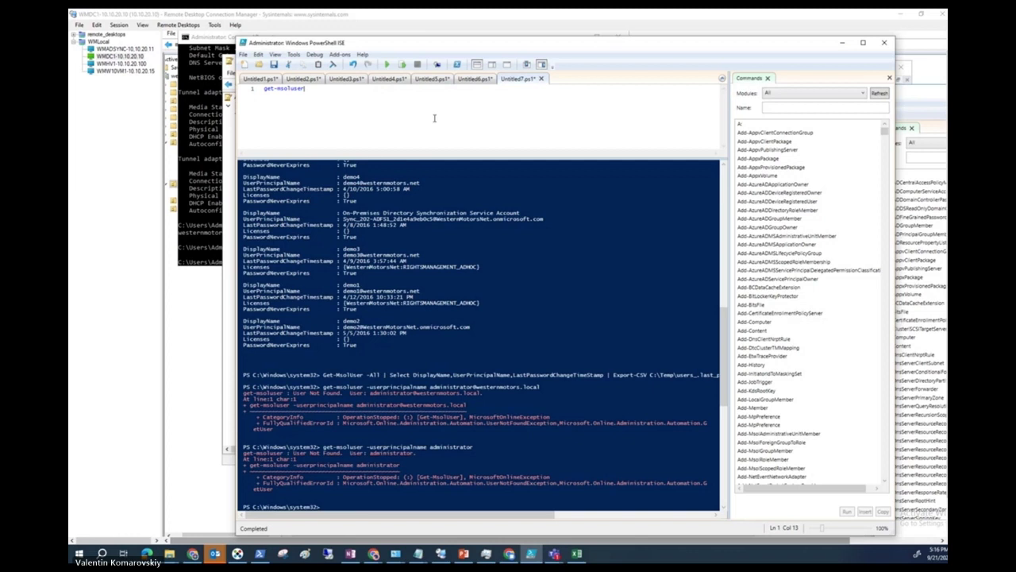
# Run get-msoluser to list all users, copy the admin account row, and start typing -user.
pyautogui.click(386, 64)
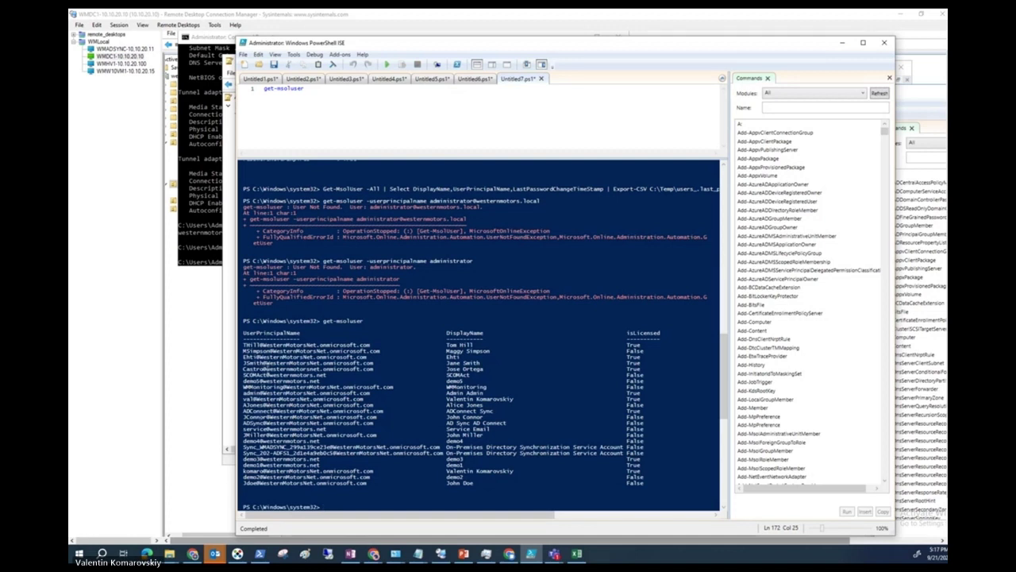
pyautogui.scroll(-1, 270, 366)
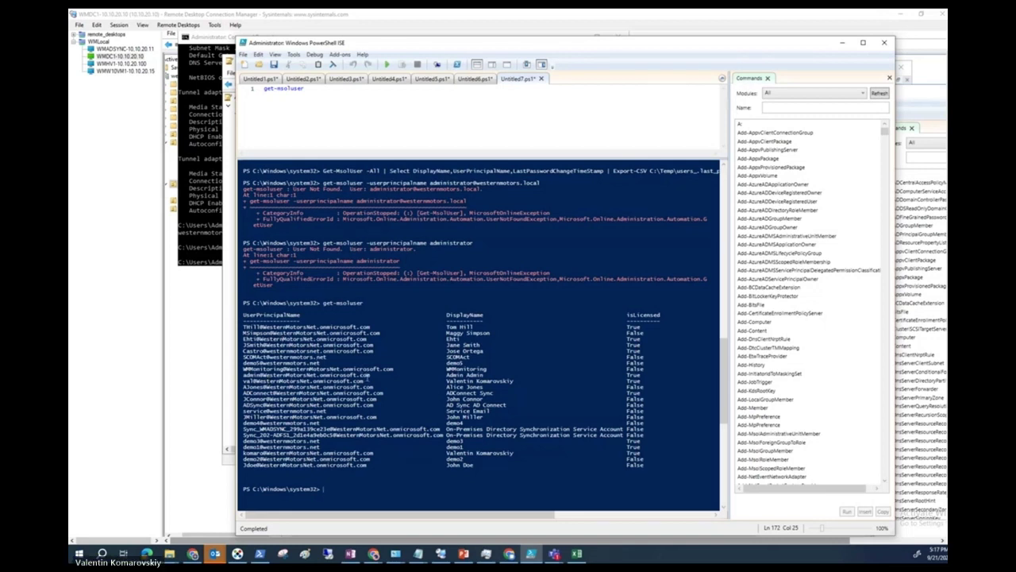
pyautogui.moveTo(243, 368); pyautogui.dragTo(248, 376)
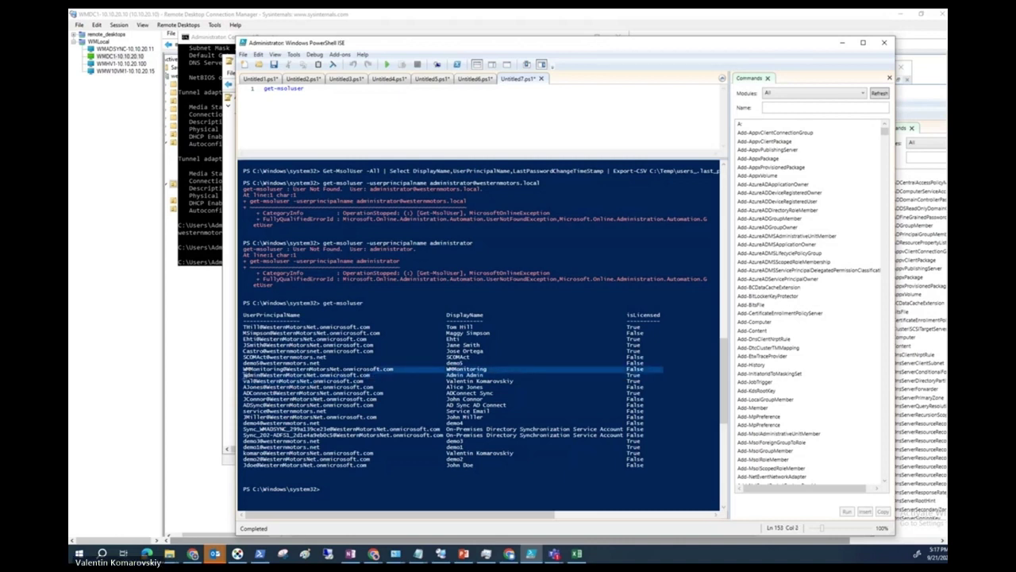
pyautogui.click(370, 379)
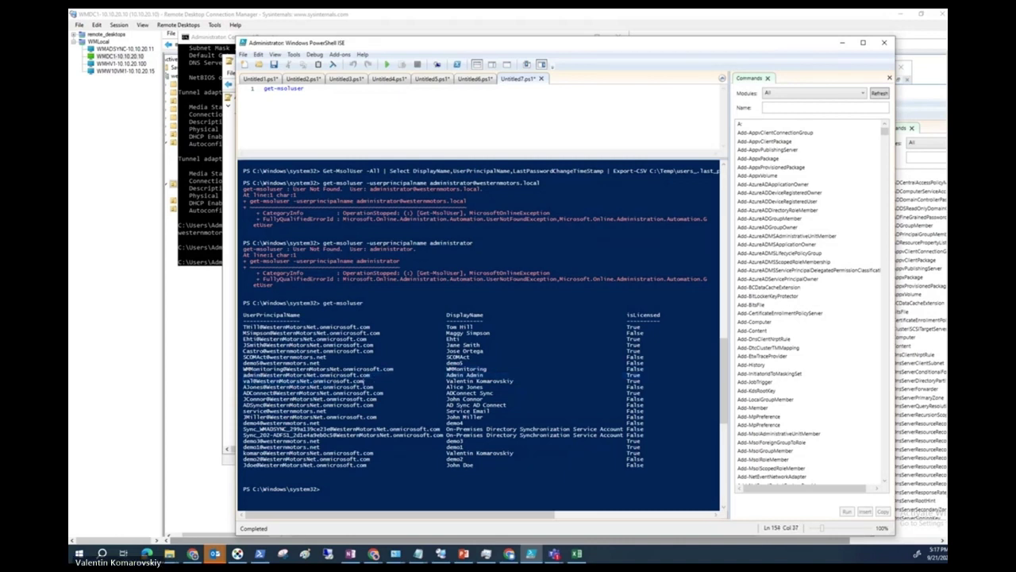
pyautogui.moveTo(370, 379); pyautogui.dragTo(268, 381)
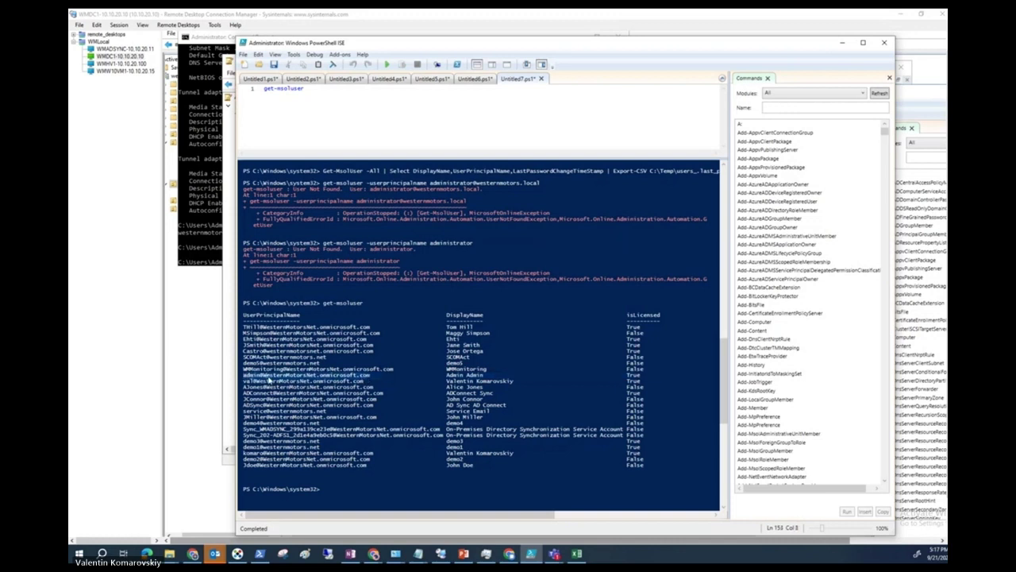
pyautogui.rightClick(269, 381)
pyautogui.click(354, 135)
pyautogui.write('-user')
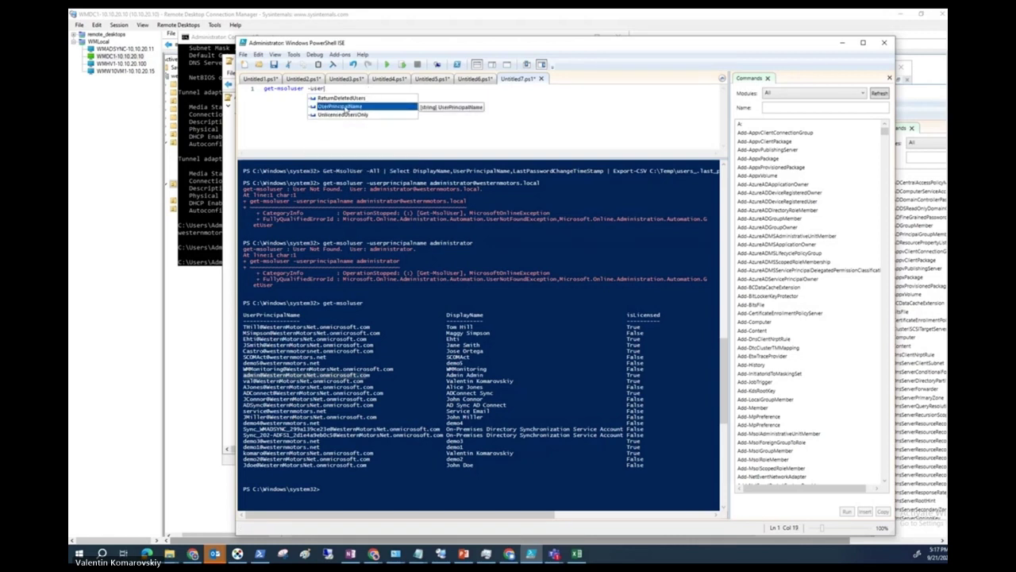
# Run get-msoluser -UserPrincipalName with a licensed user's UPN piped to ft.
pyautogui.doubleClick(355, 108)
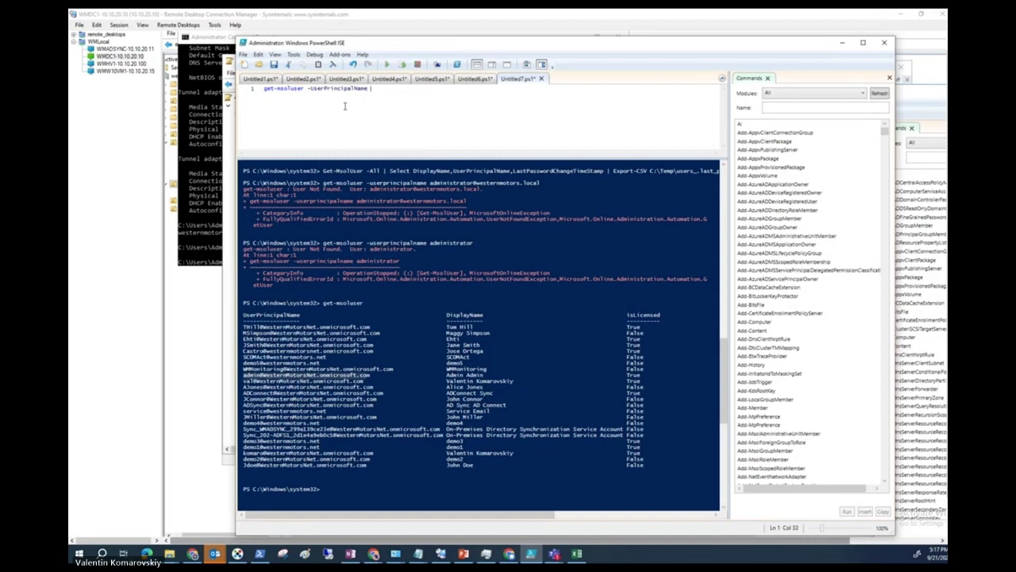
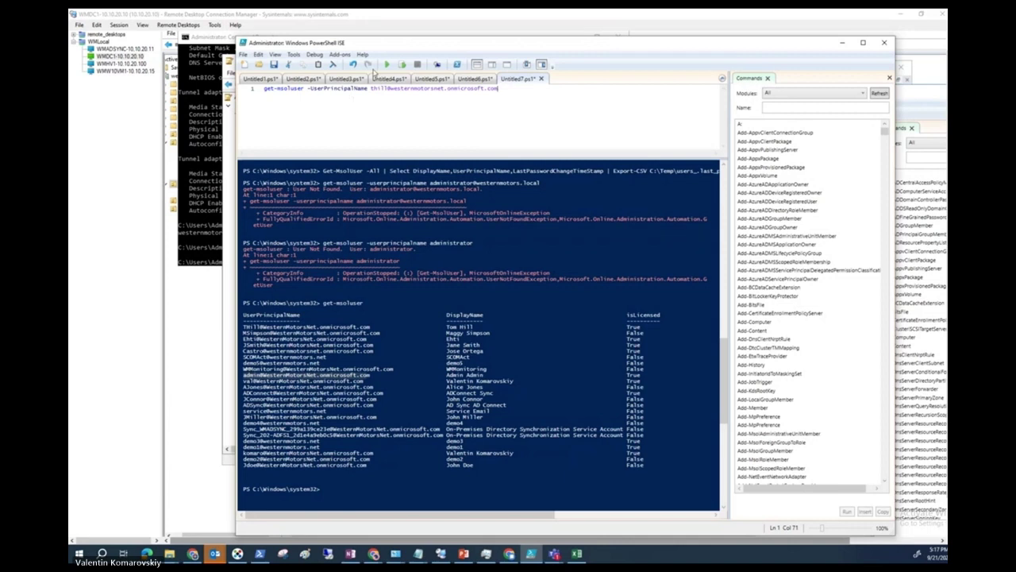
pyautogui.write(' |')
pyautogui.write(' ft')
pyautogui.click(386, 64)
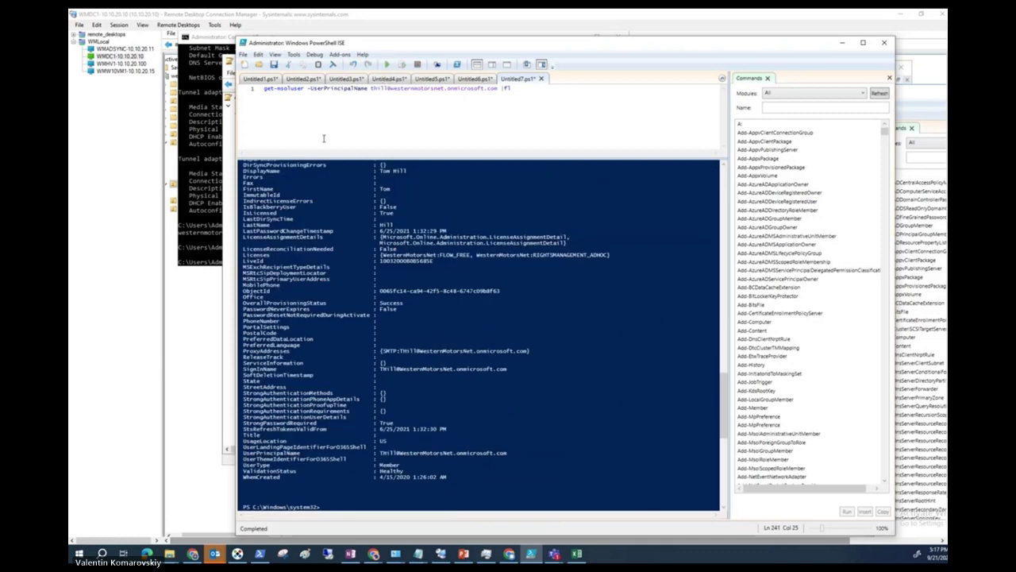
# Scroll the user's properties, highlighting LastPasswordChangeTimestamp and PasswordNeverExpires (False).
pyautogui.scroll(8, 332, 339)
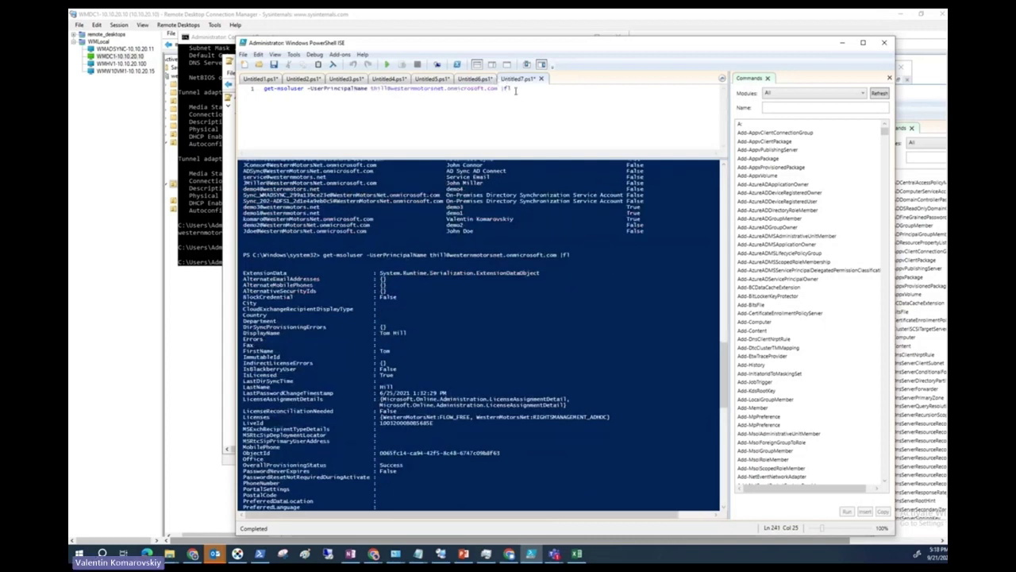
pyautogui.moveTo(515, 89); pyautogui.dragTo(472, 89)
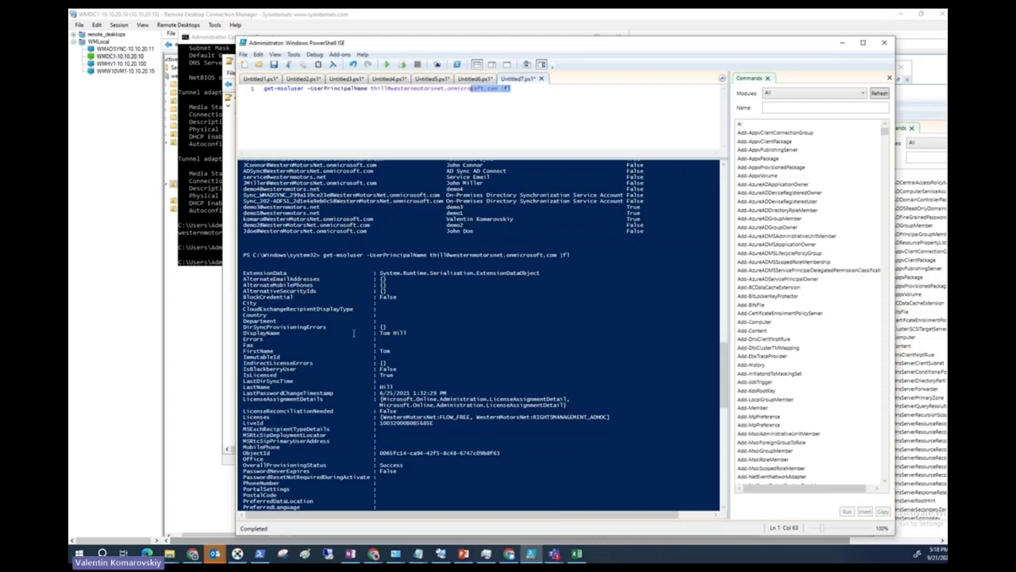
pyautogui.scroll(-1, 357, 387)
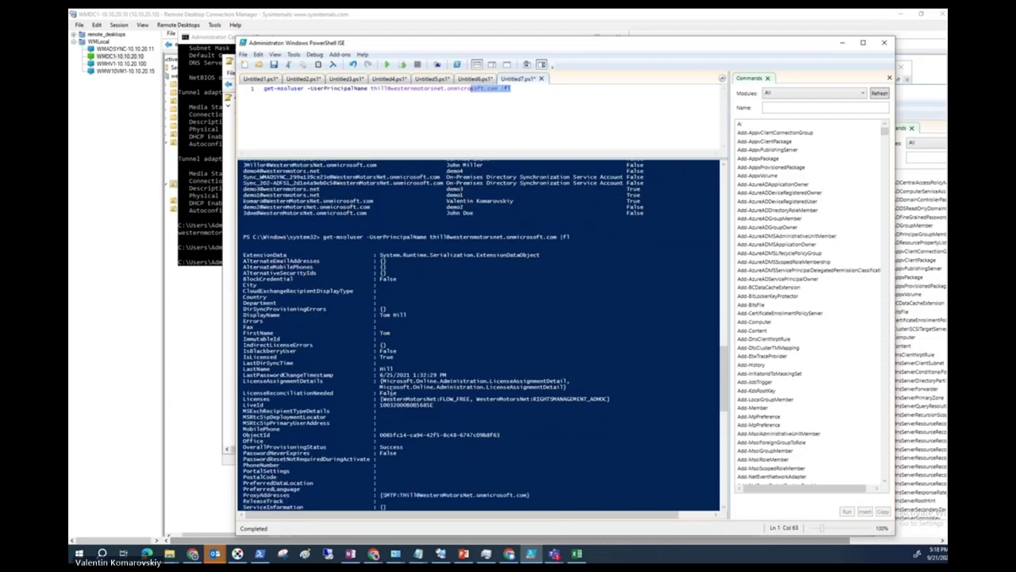
pyautogui.scroll(-10, 421, 373)
pyautogui.scroll(8, 417, 365)
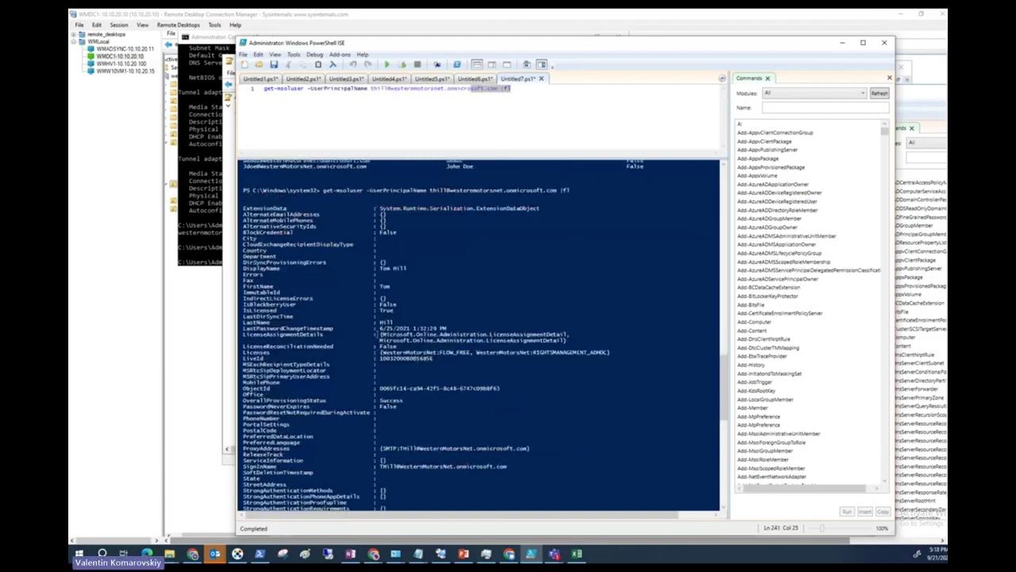
pyautogui.moveTo(457, 329); pyautogui.dragTo(242, 328)
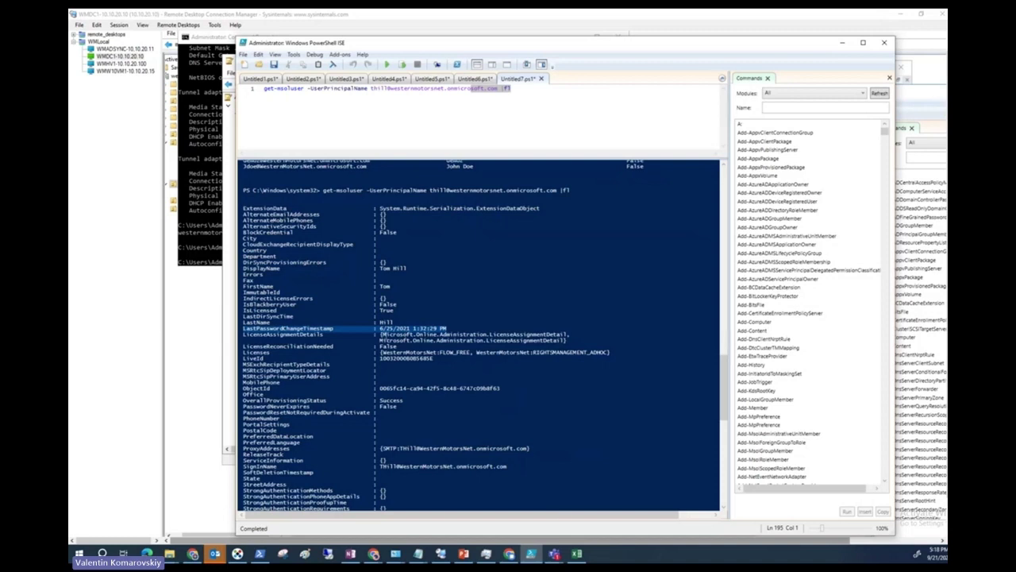
pyautogui.scroll(-6, 396, 329)
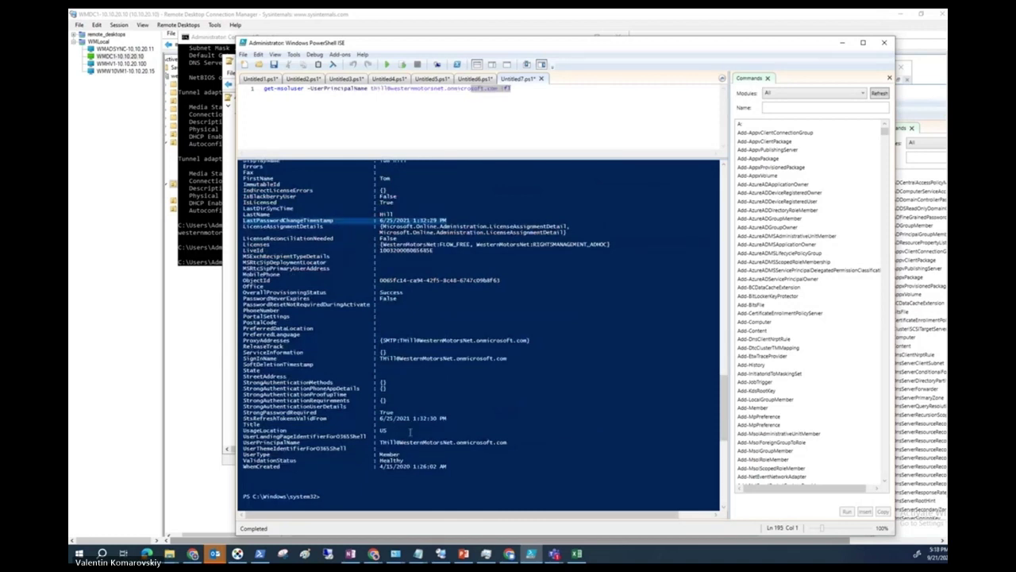
pyautogui.scroll(1, 413, 422)
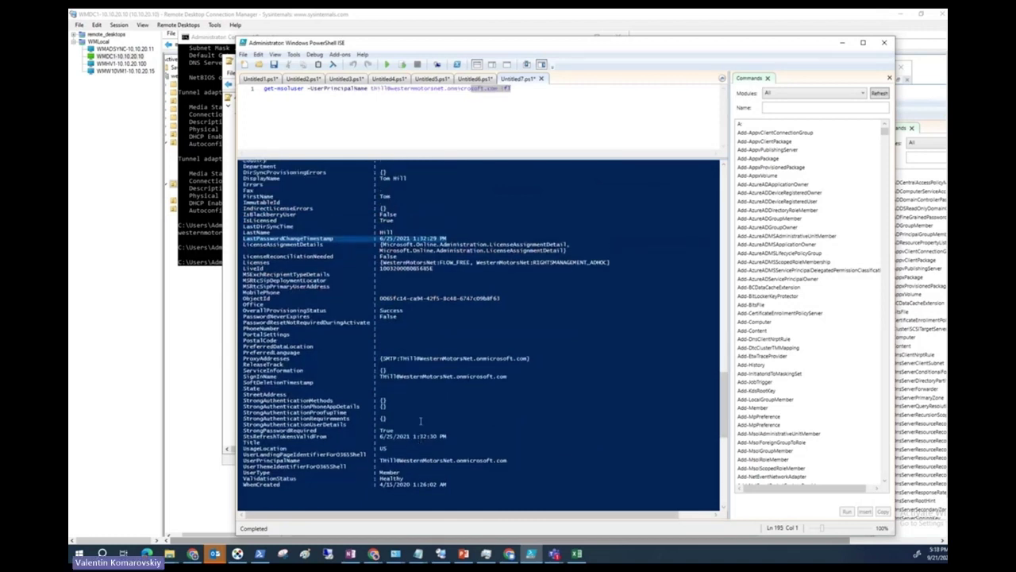
pyautogui.scroll(1, 421, 420)
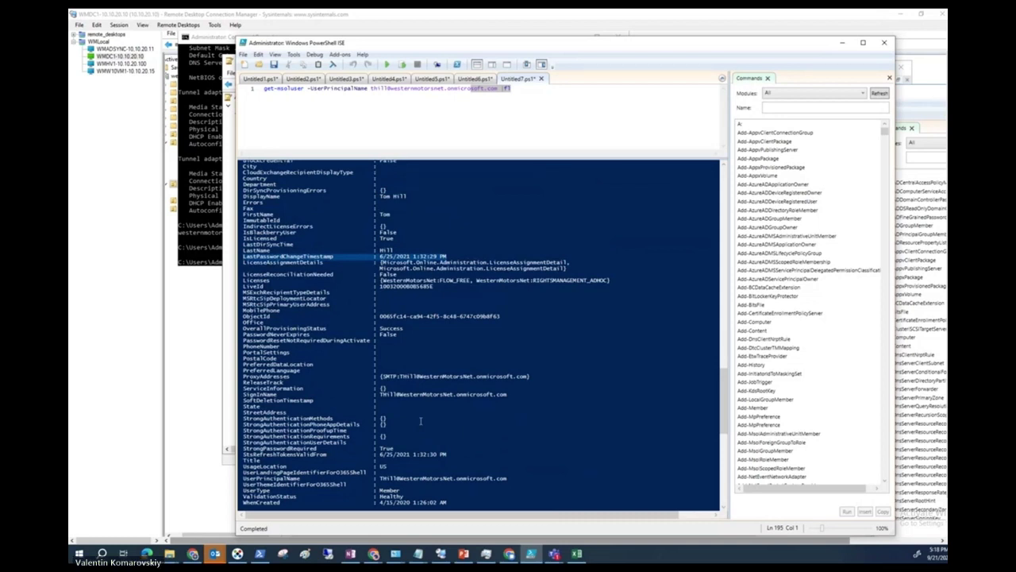
pyautogui.scroll(4, 421, 421)
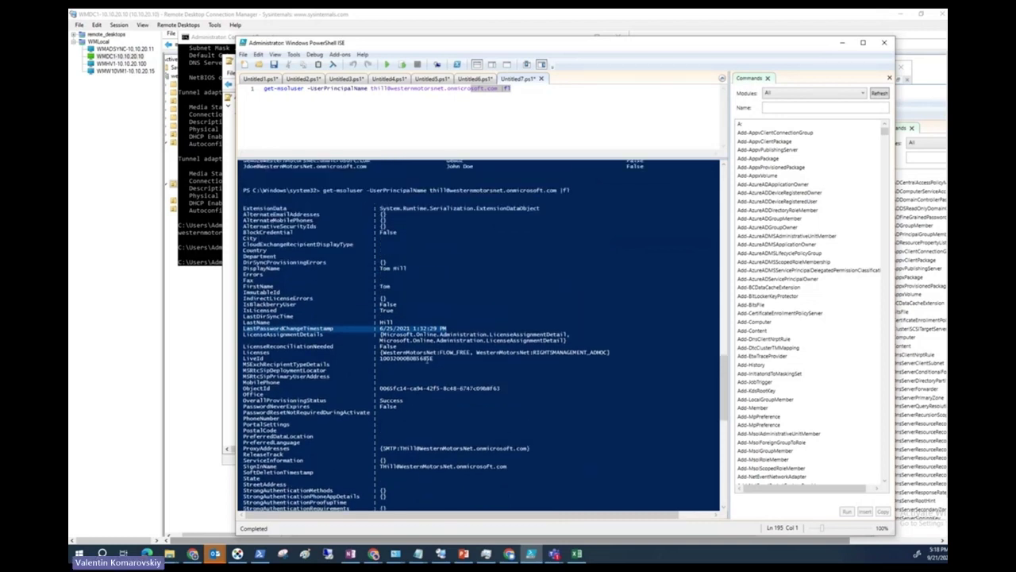
pyautogui.scroll(-1, 310, 347)
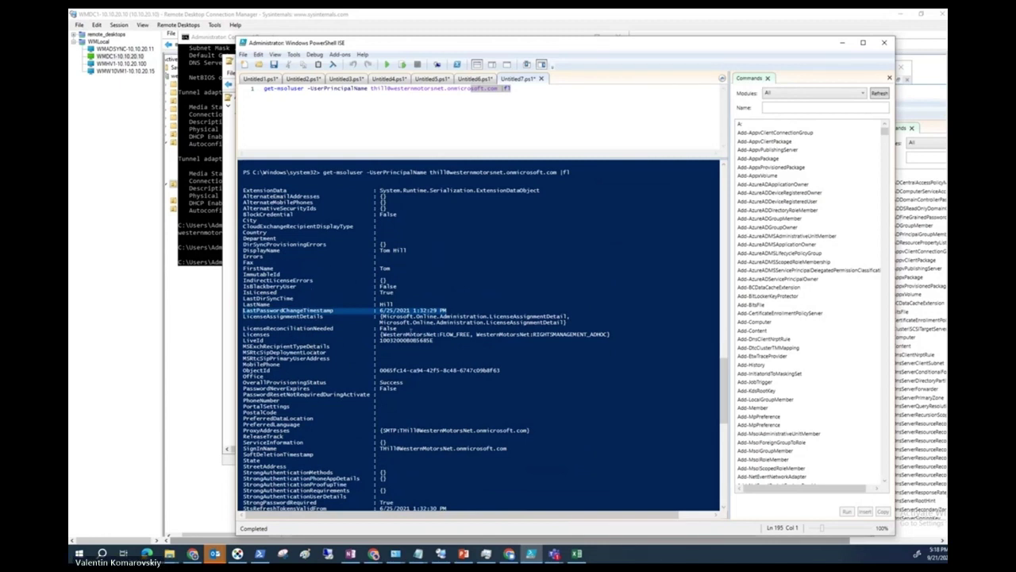
pyautogui.scroll(-1, 411, 334)
pyautogui.scroll(-1, 338, 318)
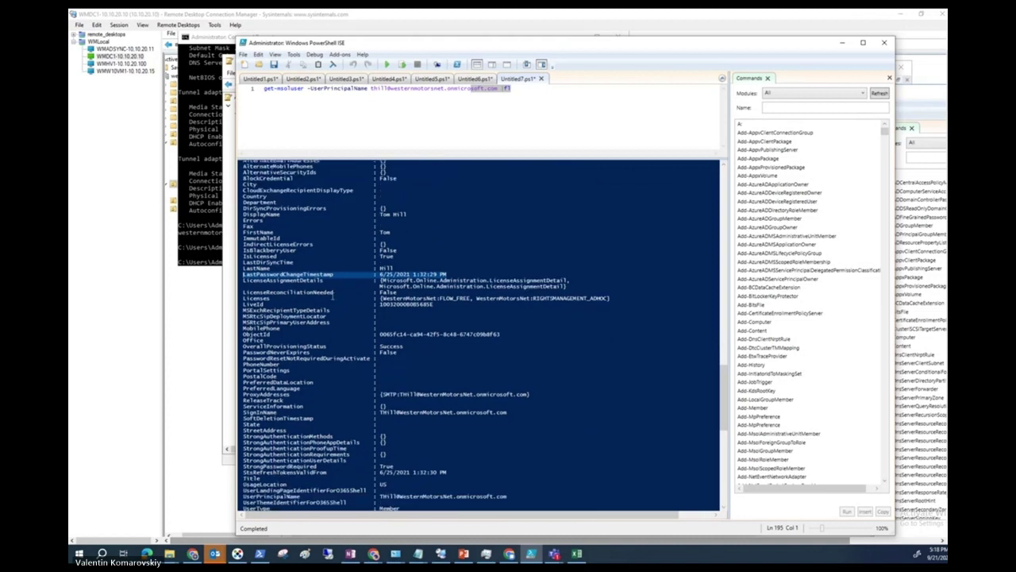
pyautogui.scroll(-1, 394, 357)
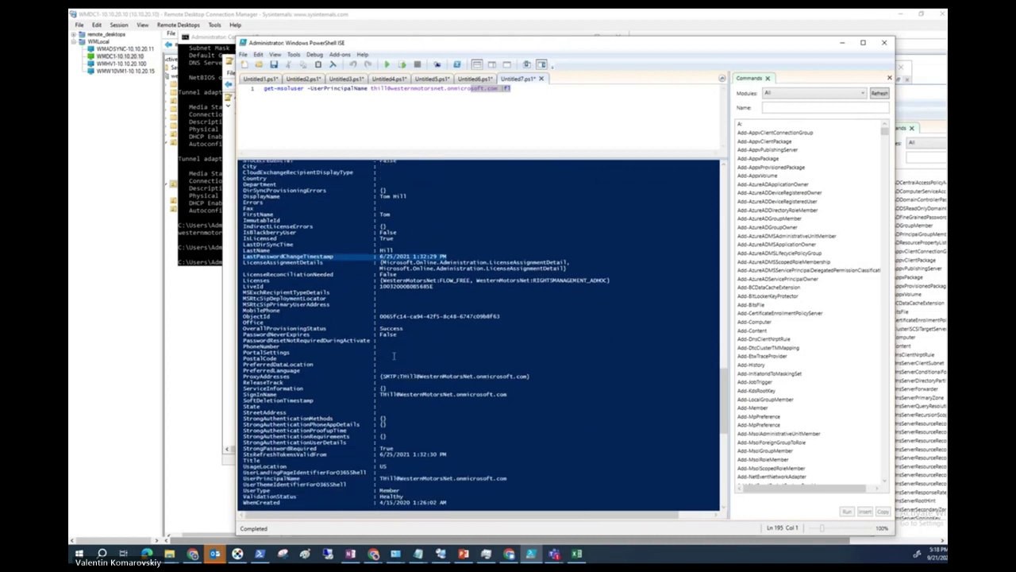
pyautogui.scroll(-1, 373, 349)
pyautogui.moveTo(375, 317); pyautogui.dragTo(243, 316)
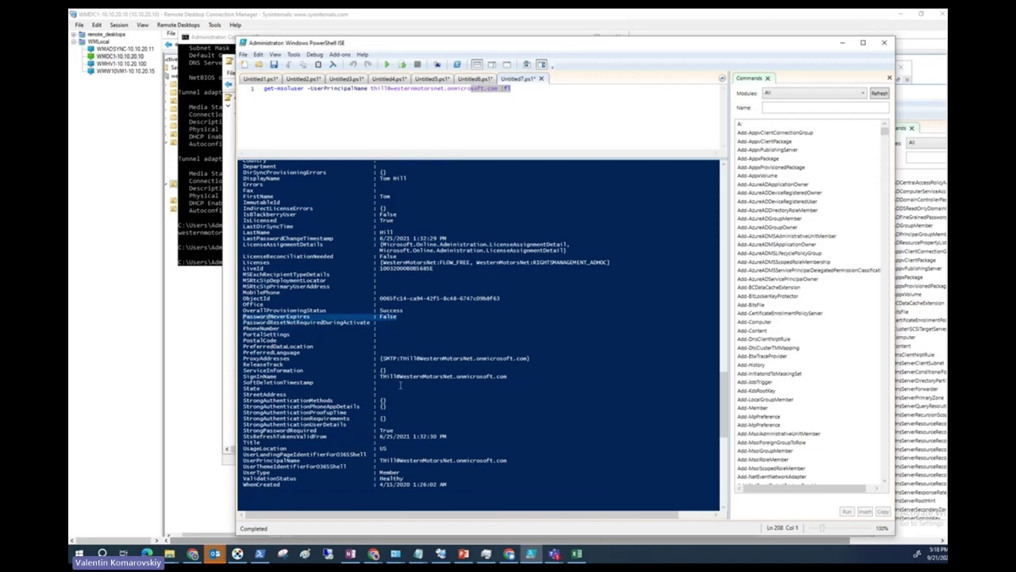
pyautogui.scroll(-1, 397, 333)
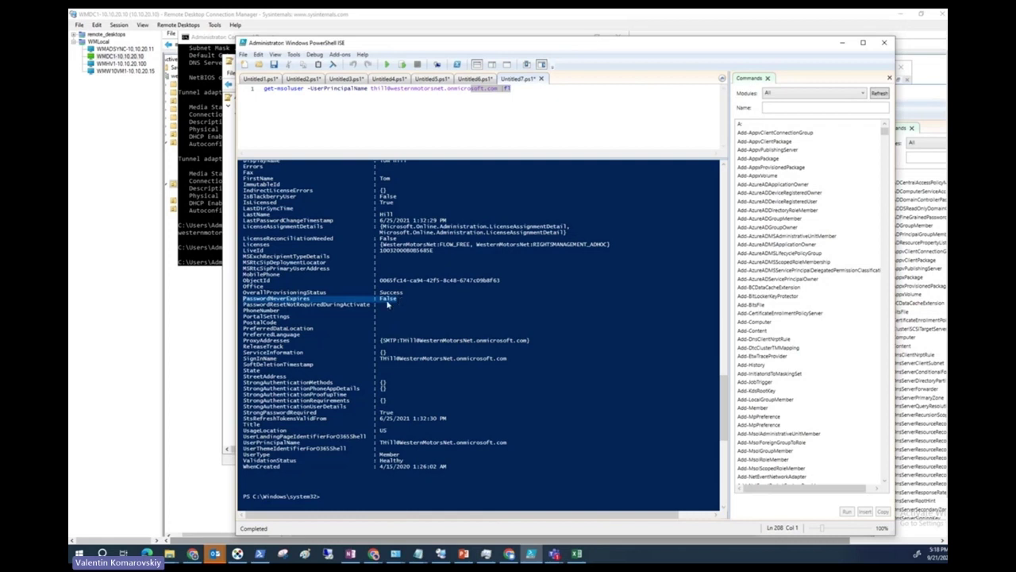
pyautogui.scroll(-1, 387, 302)
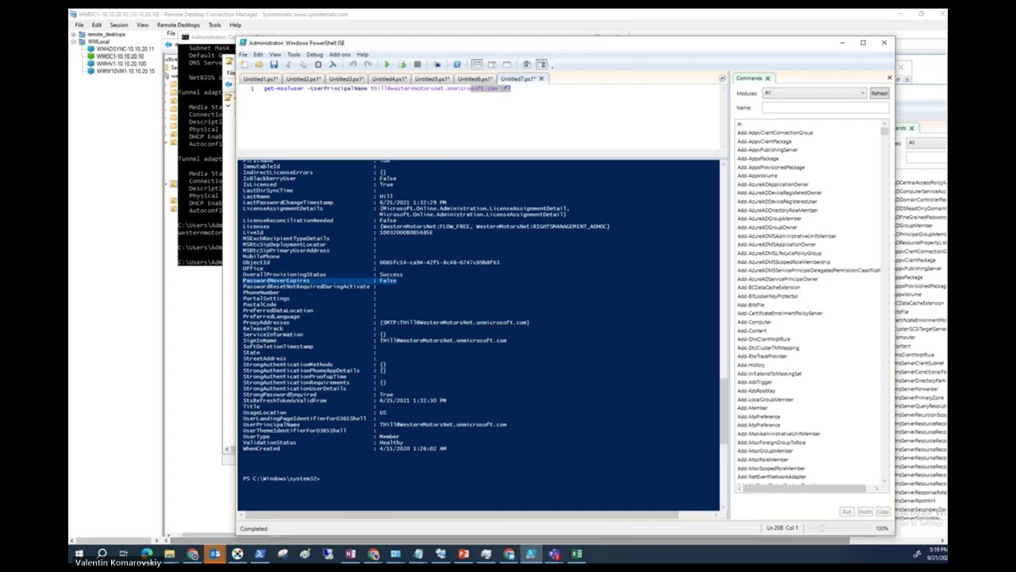
pyautogui.scroll(-1, 291, 395)
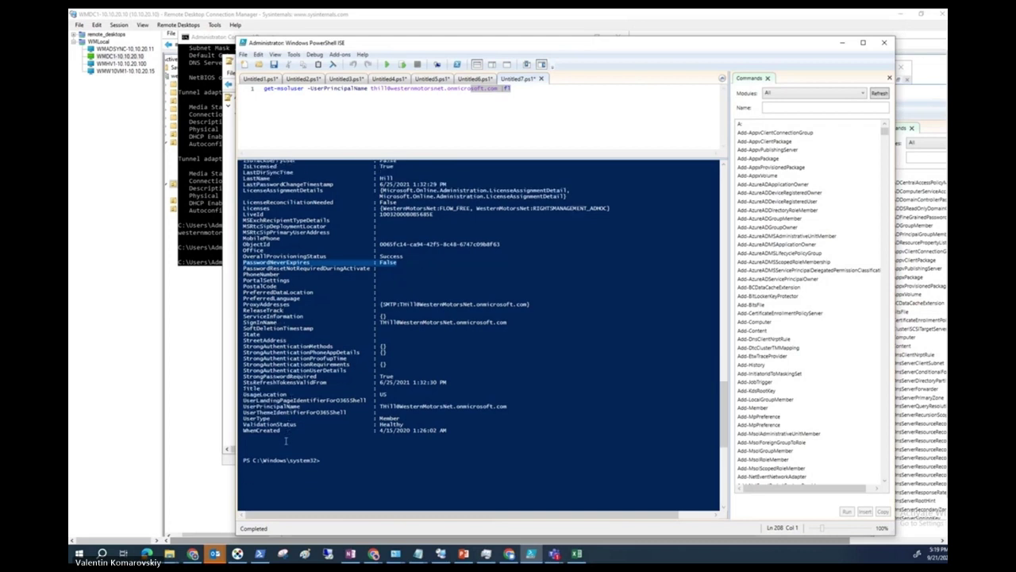
pyautogui.scroll(3, 283, 430)
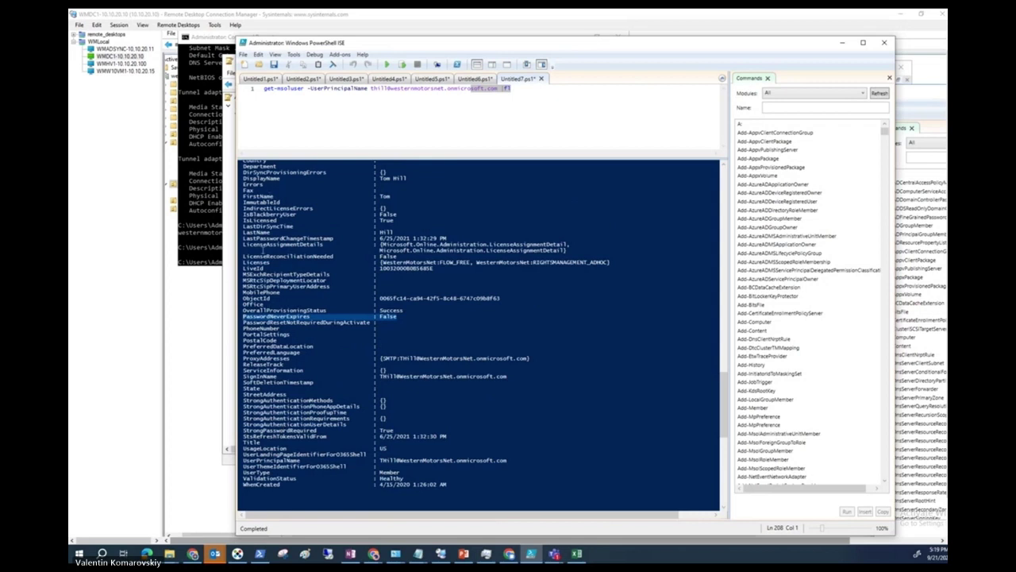
pyautogui.scroll(2, 262, 249)
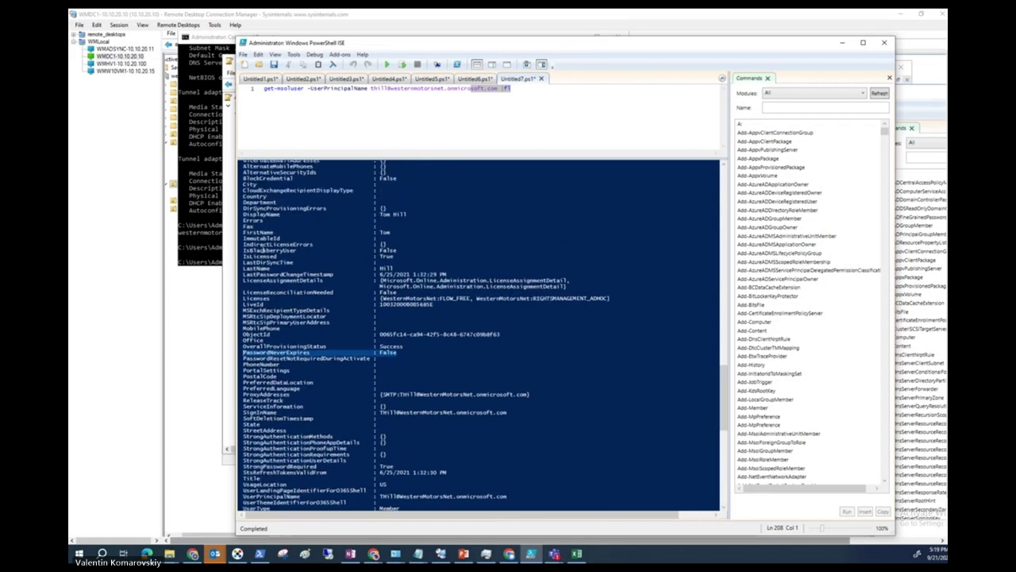
pyautogui.scroll(1, 263, 249)
pyautogui.scroll(-1, 262, 249)
pyautogui.scroll(-1, 261, 250)
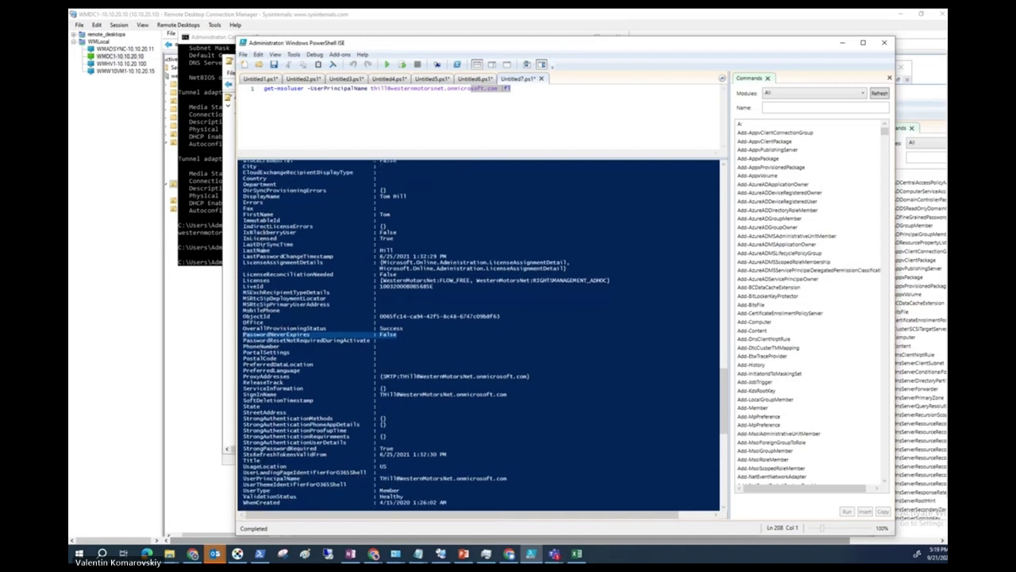
pyautogui.scroll(-1, 264, 250)
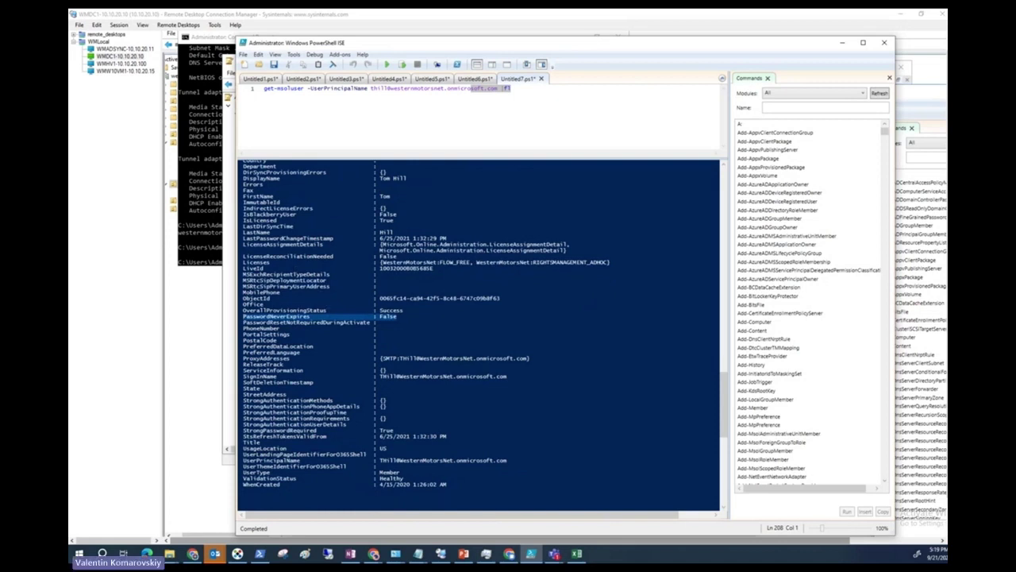
pyautogui.hotkey('alt', 'Tab')
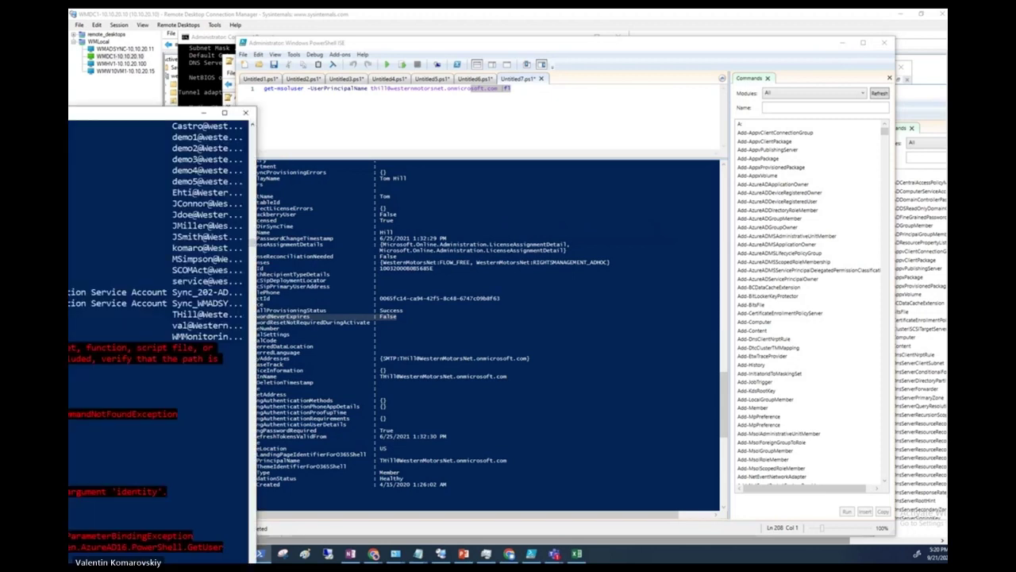
# Bring the PowerShell console forward and rerun Get-AzureADUser to list all users.
pyautogui.moveTo(0, 33); pyautogui.dragTo(512, 33)
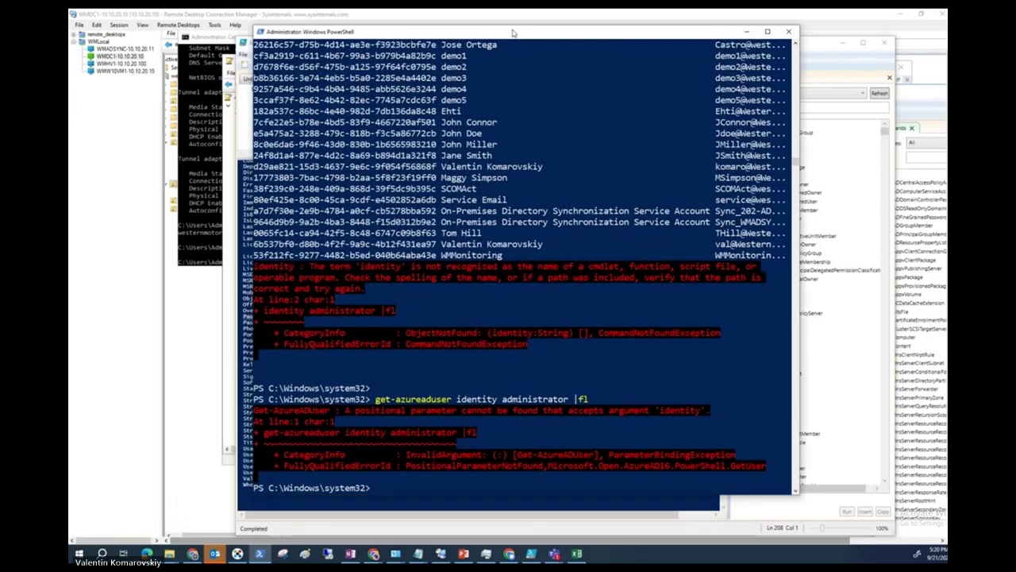
pyautogui.press('Up')
pyautogui.press('Up')
pyautogui.press('Up')
pyautogui.press('Return')
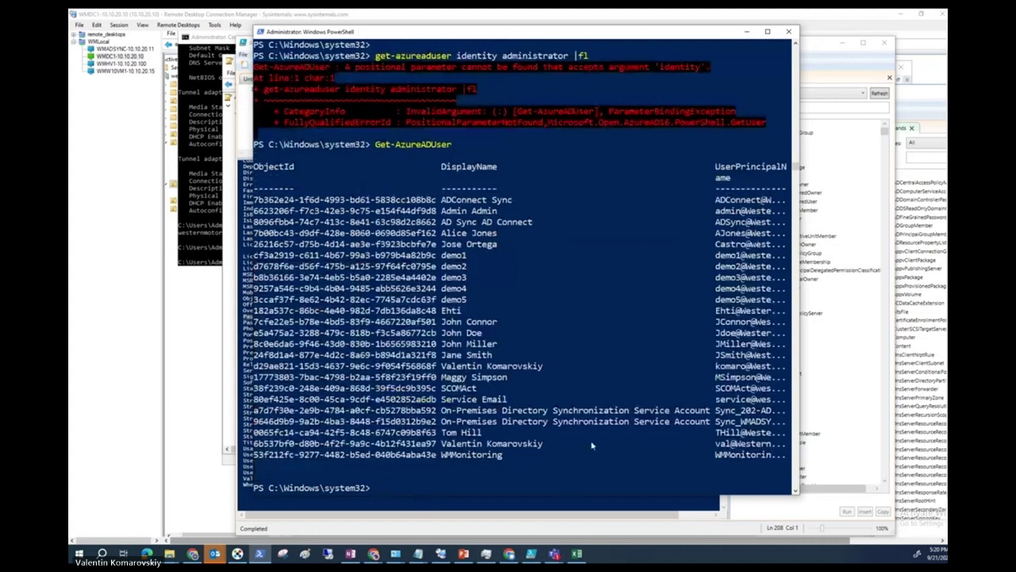
pyautogui.press('Up')
# Try Get-AzureADUser -Userprincipalname with a user's UPN; it fails as an unmatched parameter.
pyautogui.hotkey('alt', 'Tab')
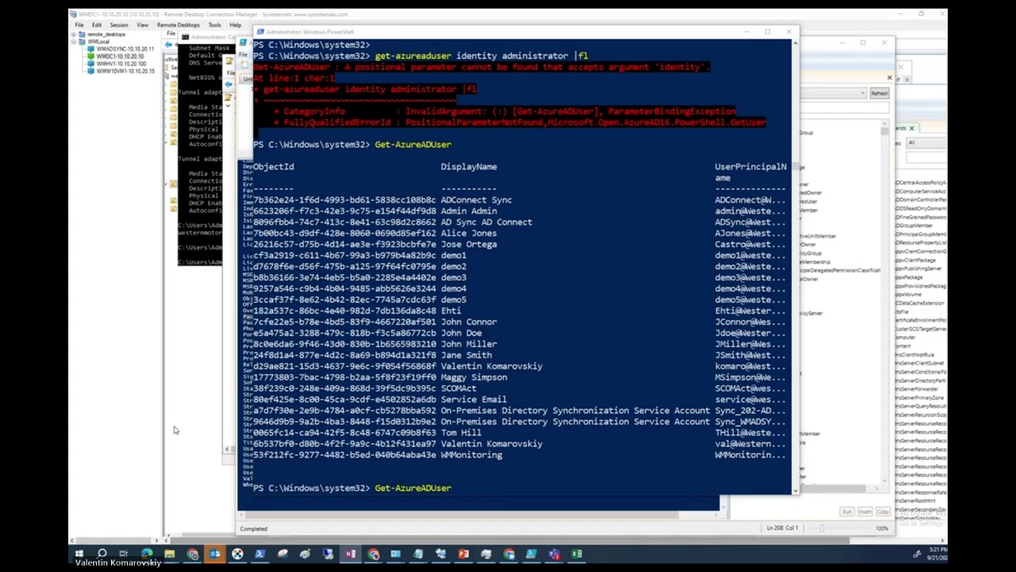
pyautogui.click(464, 489)
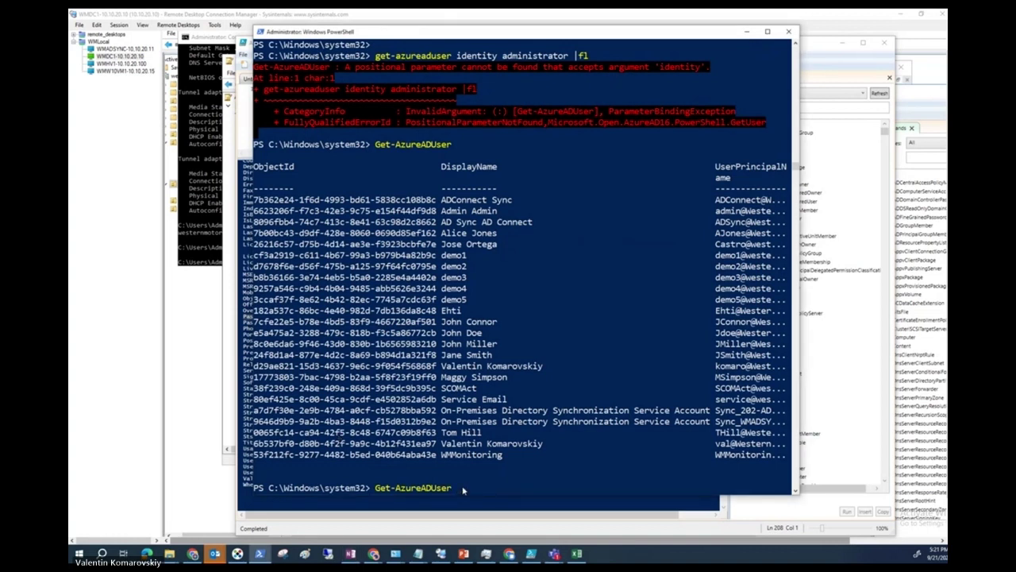
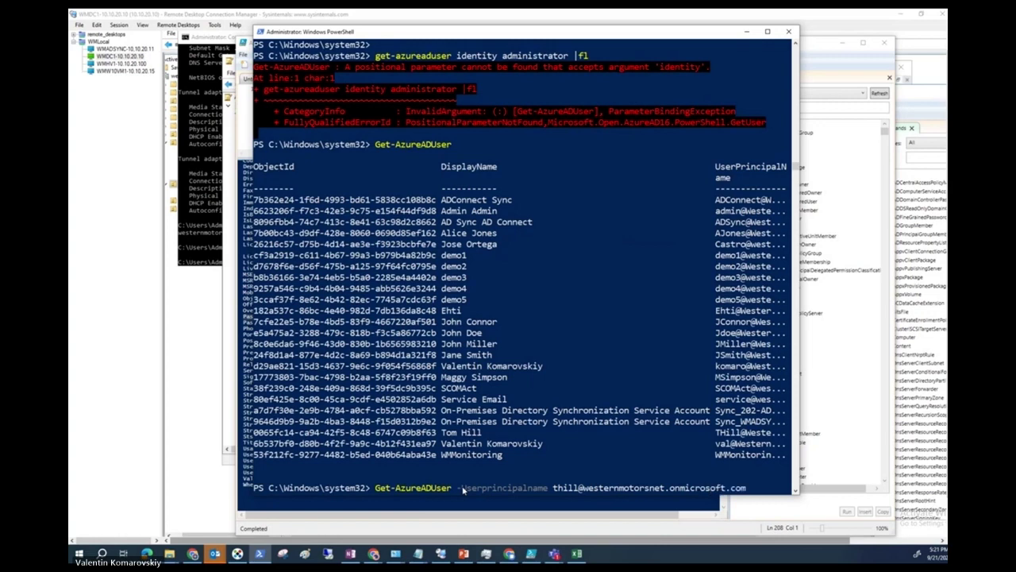
pyautogui.press('Return')
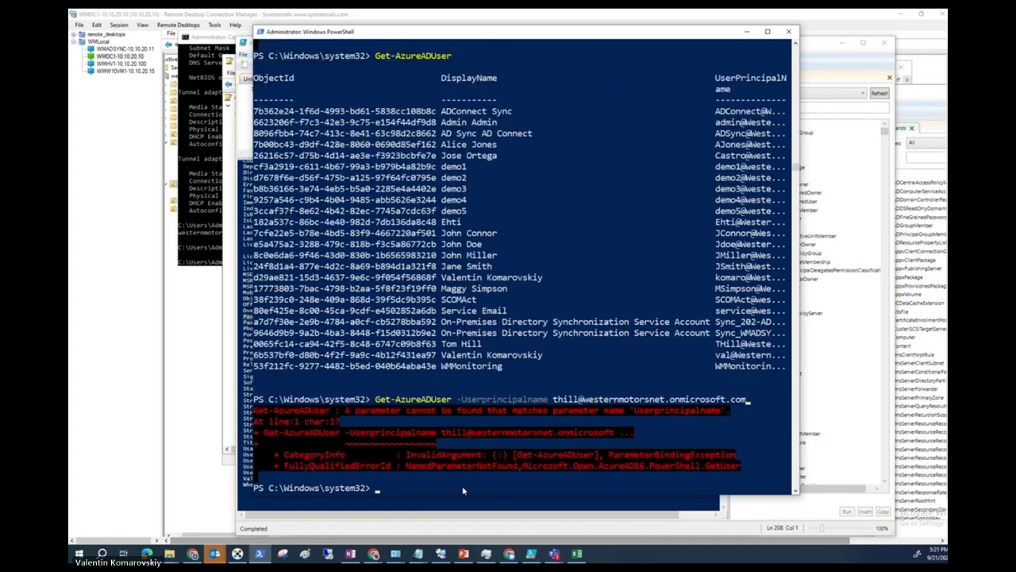
pyautogui.press('Up')
pyautogui.press('Left')
pyautogui.press('Left')
pyautogui.press('Left')
pyautogui.press('Left')
pyautogui.press('Left')
pyautogui.press('Left')
pyautogui.press('Left')
pyautogui.press('Left')
pyautogui.press('Left')
pyautogui.press('Left')
pyautogui.press('Left')
pyautogui.press('Left')
pyautogui.press('Left')
pyautogui.press('Left')
pyautogui.press('Left')
pyautogui.press('Left')
pyautogui.press('Left')
pyautogui.press('Left')
pyautogui.press('Left')
pyautogui.press('Left')
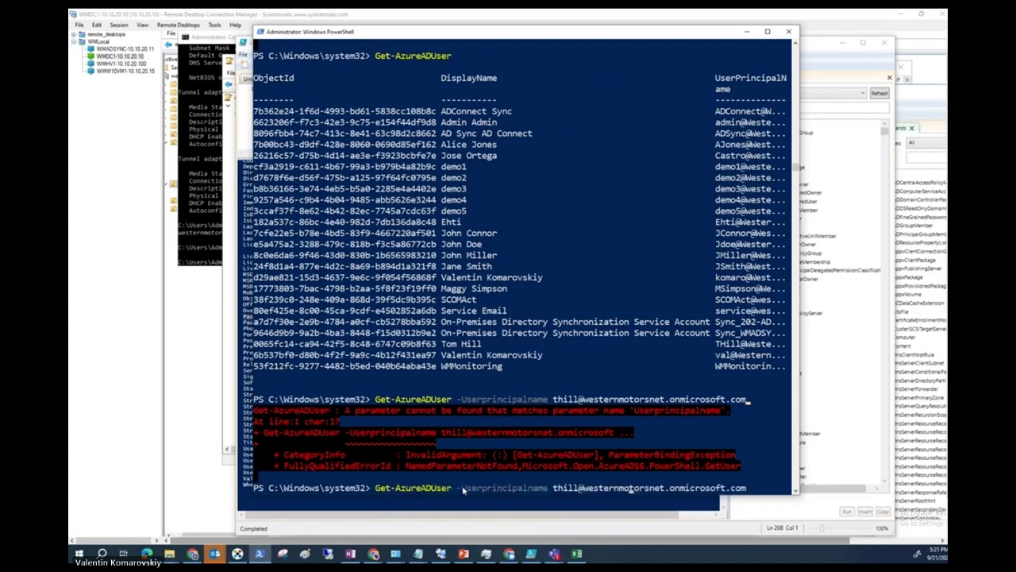
pyautogui.press('Left')
pyautogui.press('Left')
pyautogui.press('Left')
pyautogui.press('Left')
pyautogui.press('Left')
pyautogui.press('Left')
pyautogui.press('Left')
pyautogui.press('Left')
pyautogui.press('Left')
pyautogui.press('Left')
pyautogui.press('Left')
pyautogui.press('Left')
pyautogui.press('Left')
pyautogui.press('Left')
pyautogui.press('Left')
pyautogui.press('Left')
pyautogui.press('Left')
pyautogui.press('Left')
pyautogui.press('Left')
pyautogui.press('Left')
pyautogui.press('Right')
pyautogui.press('Right')
pyautogui.press('Right')
pyautogui.press('Right')
pyautogui.press('Right')
pyautogui.press('Right')
# Widen the console and start typing Get-AzureADUser >C:\temp\users.txt to save the user list.
pyautogui.moveTo(792, 303); pyautogui.dragTo(936, 303)
pyautogui.click(635, 433)
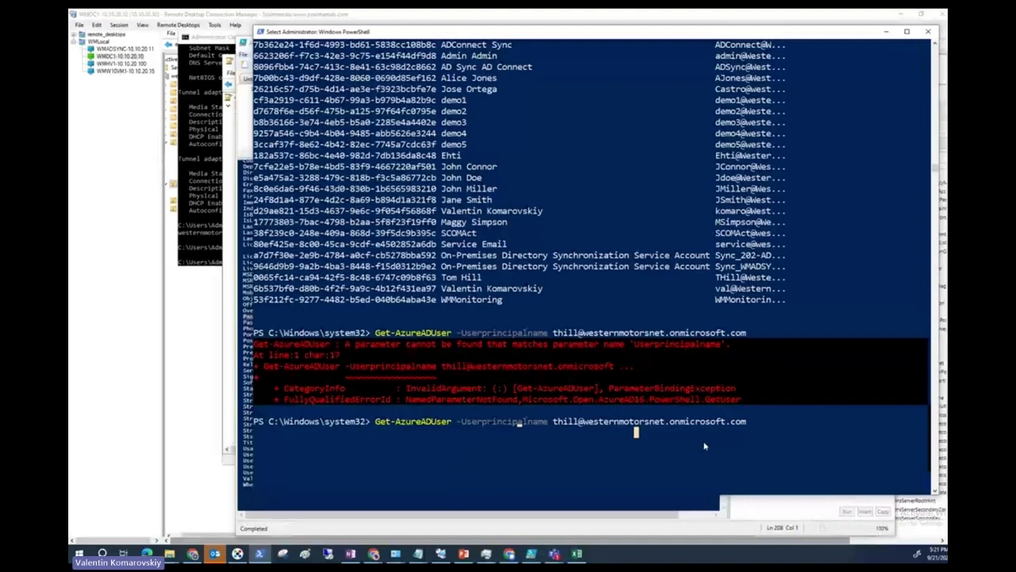
pyautogui.press('Escape')
pyautogui.hotkey('ctrl', 'BackSpace')
pyautogui.hotkey('ctrl', 'BackSpace')
pyautogui.hotkey('ctrl', 'BackSpace')
pyautogui.hotkey('ctrl', 'BackSpace')
pyautogui.write('-AzureADUser >')
pyautogui.write('C:\\')
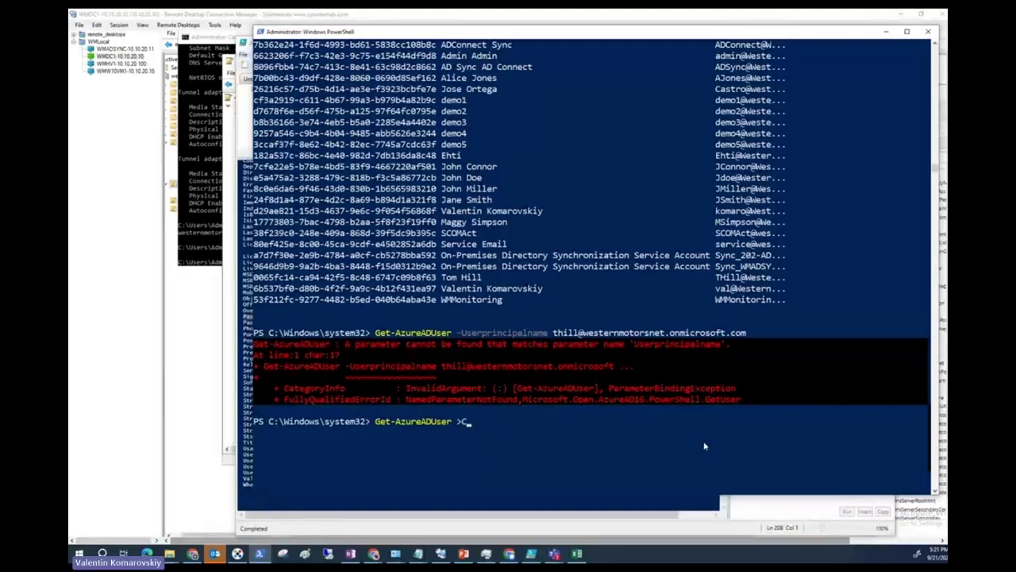
pyautogui.write('temp\\')
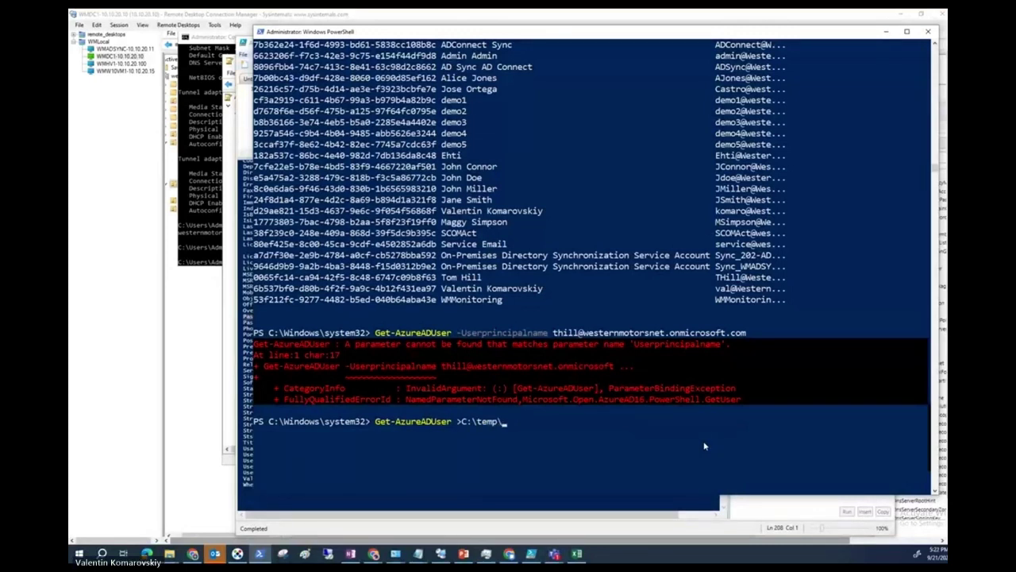
pyautogui.write('users.txt')
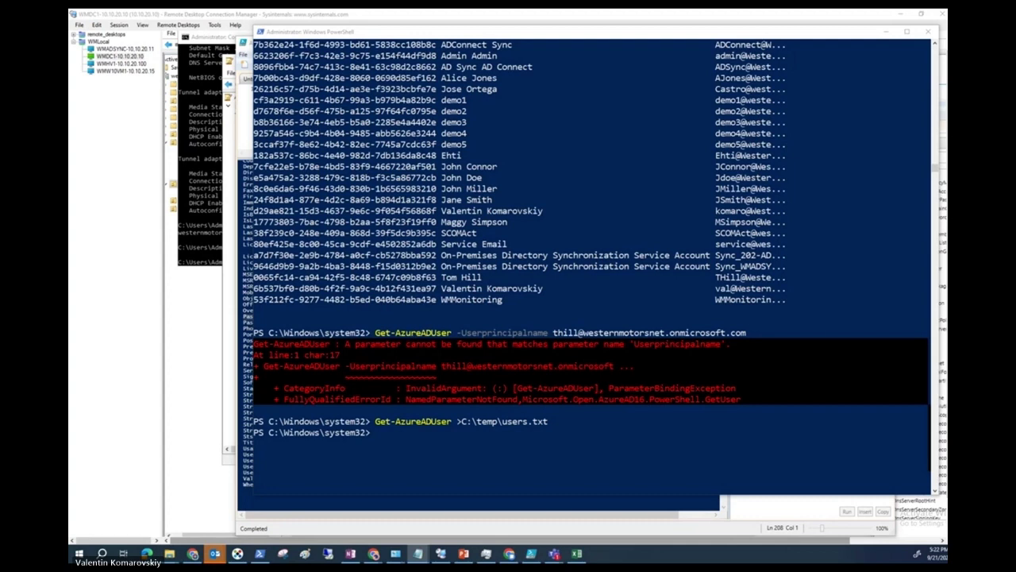
# In users.txt, copy one user's principal name and paste it below the list.
pyautogui.click(418, 553)
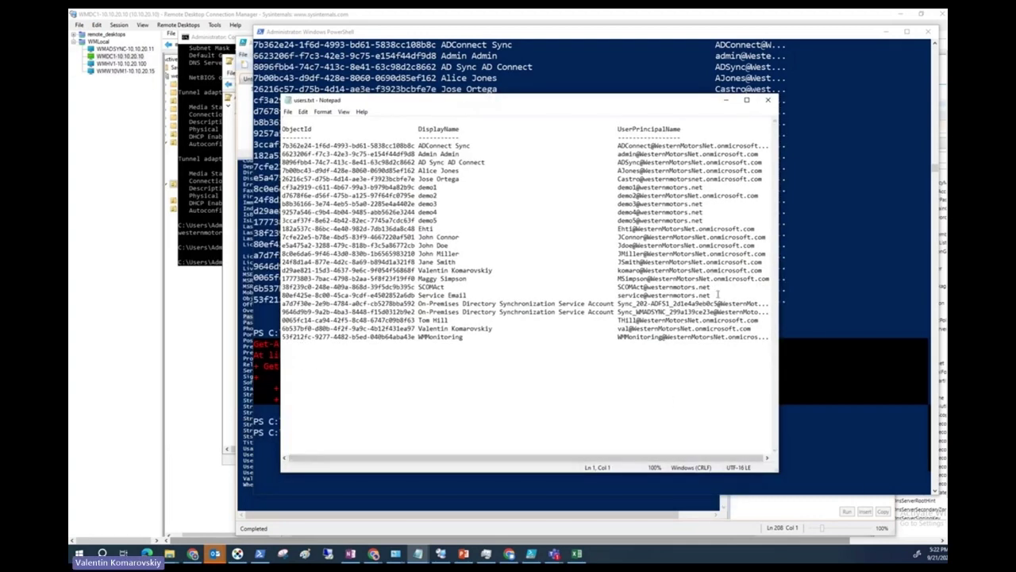
pyautogui.click(682, 129)
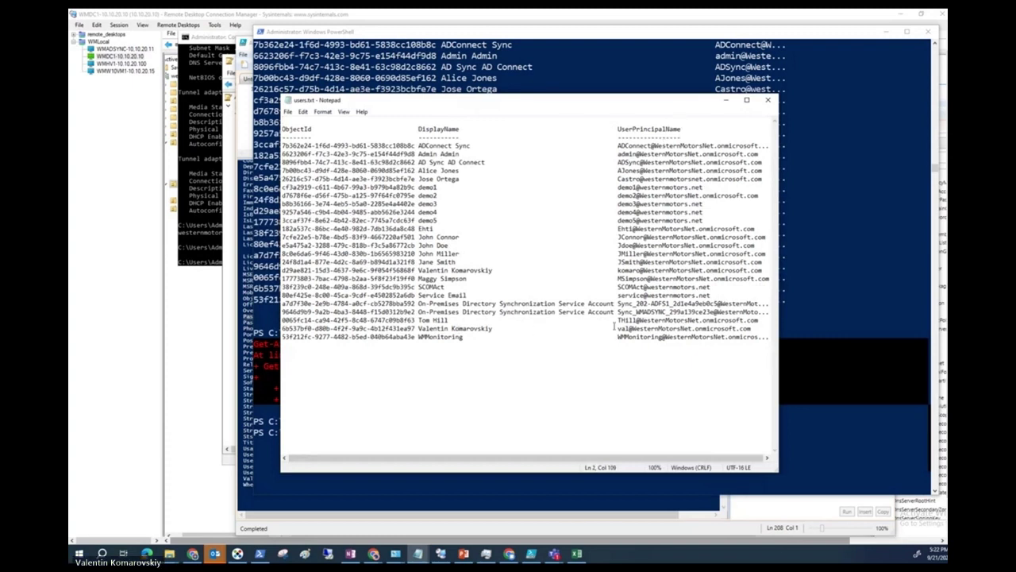
pyautogui.moveTo(619, 321); pyautogui.dragTo(762, 322)
pyautogui.hotkey('ctrl', 'c')
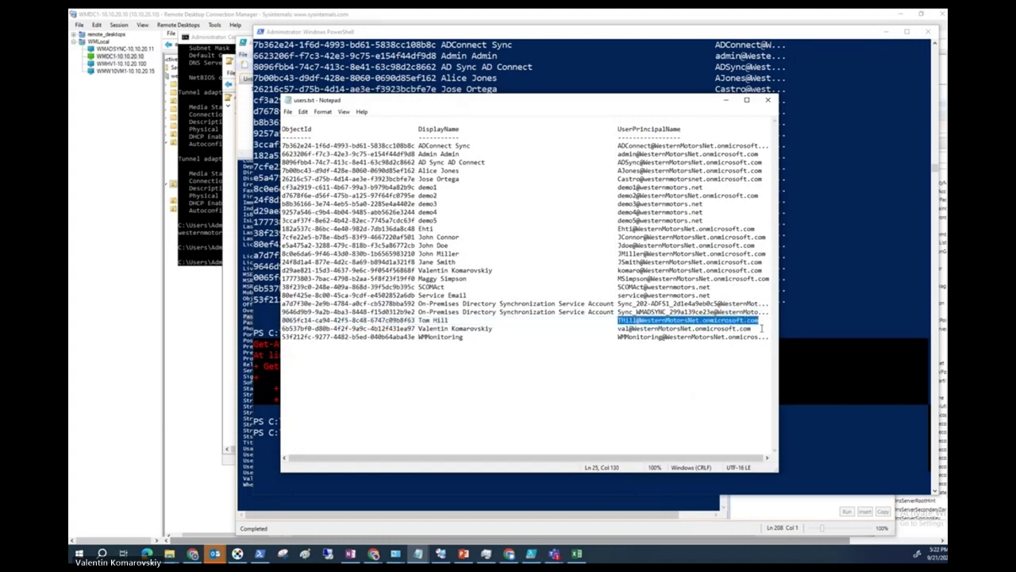
pyautogui.click(398, 399)
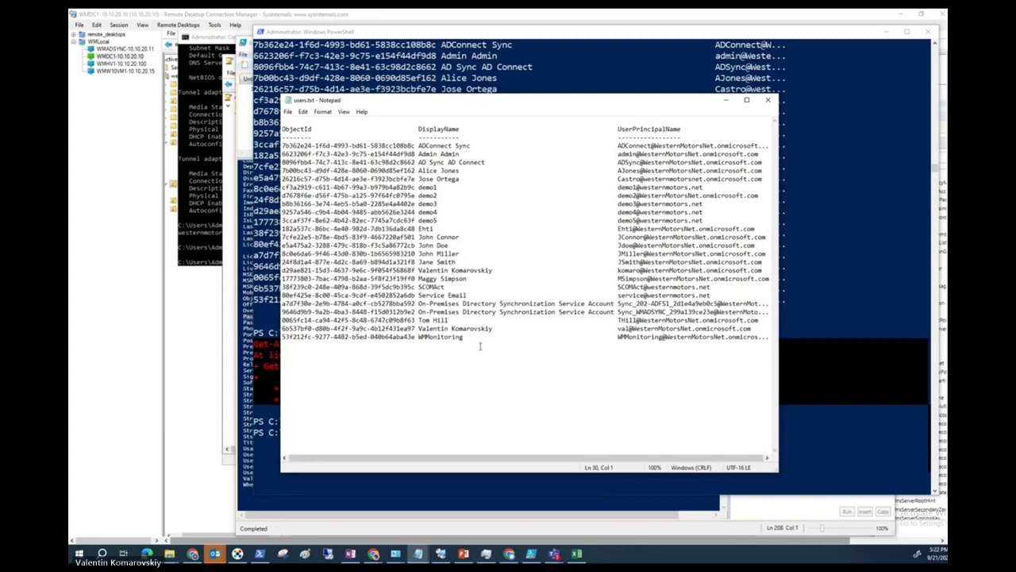
pyautogui.hotkey('ctrl', 'v')
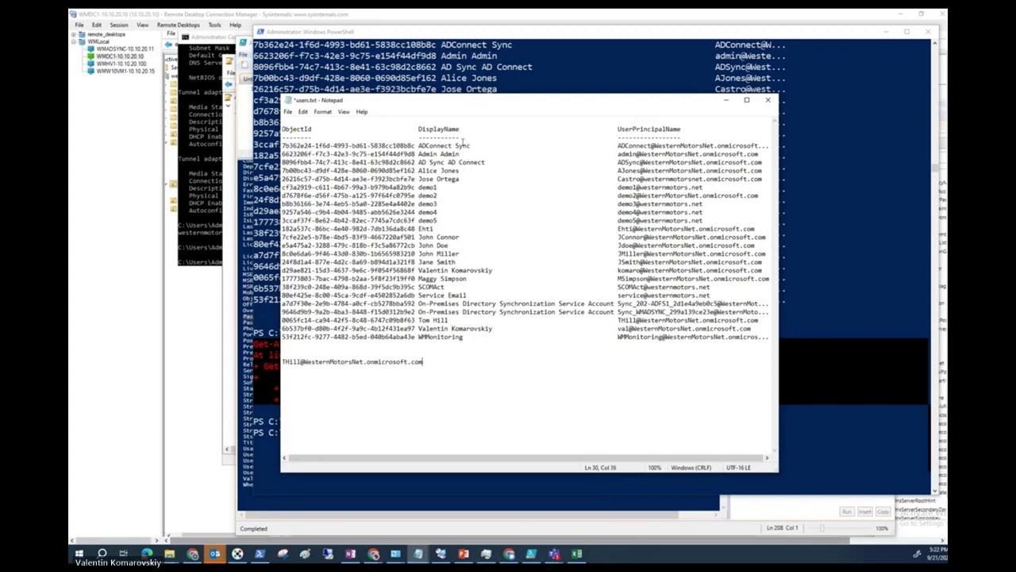
# Build a Get-AzureADuser -ObjectID query line with that name and copy it.
pyautogui.moveTo(475, 105); pyautogui.dragTo(584, 90)
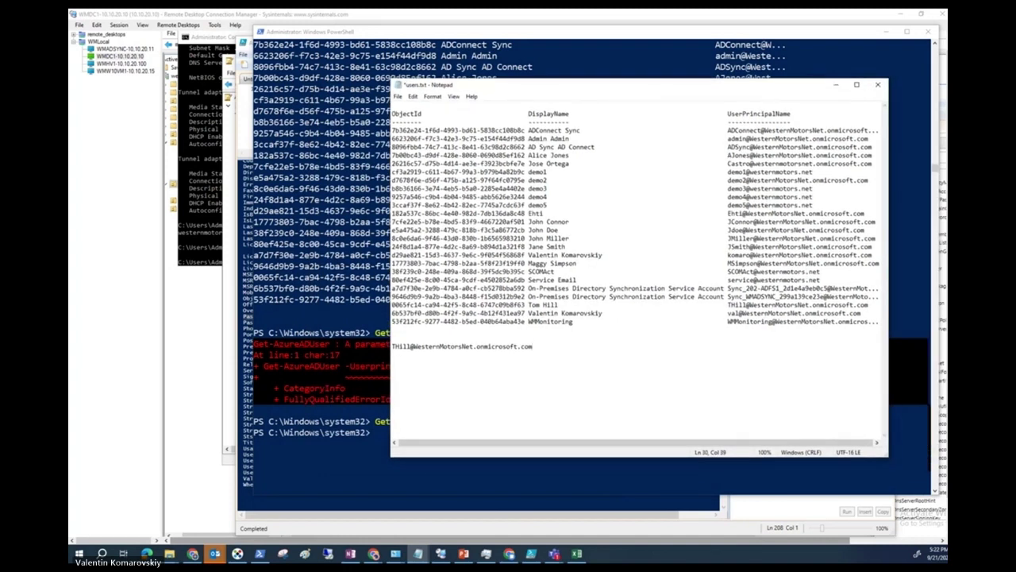
pyautogui.click(395, 347)
pyautogui.write('Get-A')
pyautogui.write('zureAD')
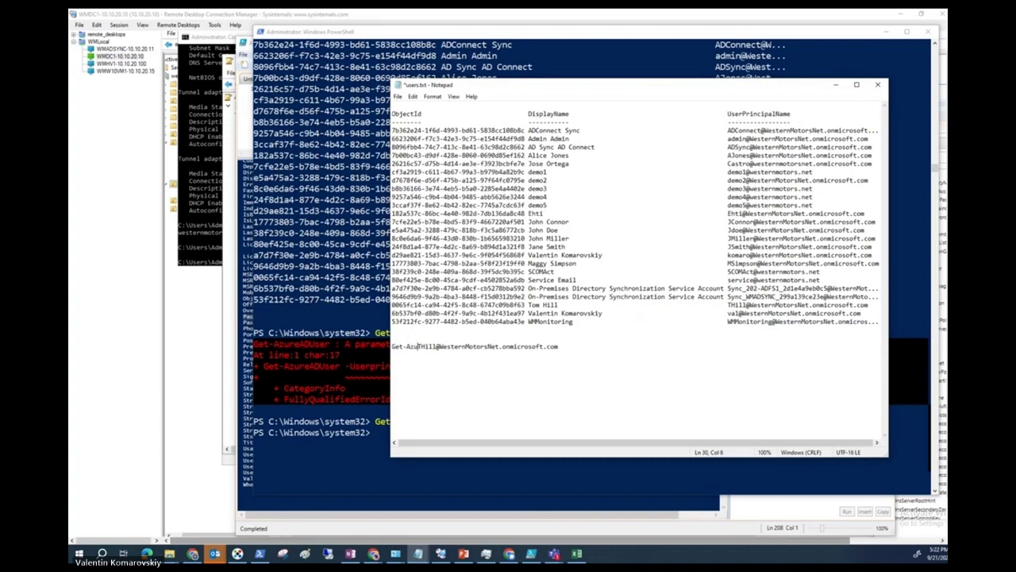
pyautogui.write('user ')
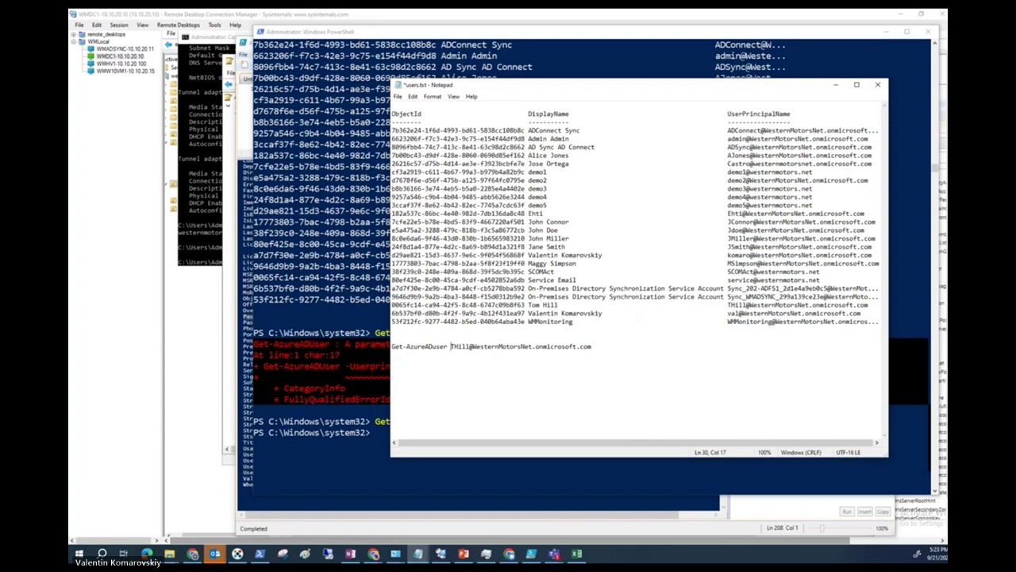
pyautogui.write('-')
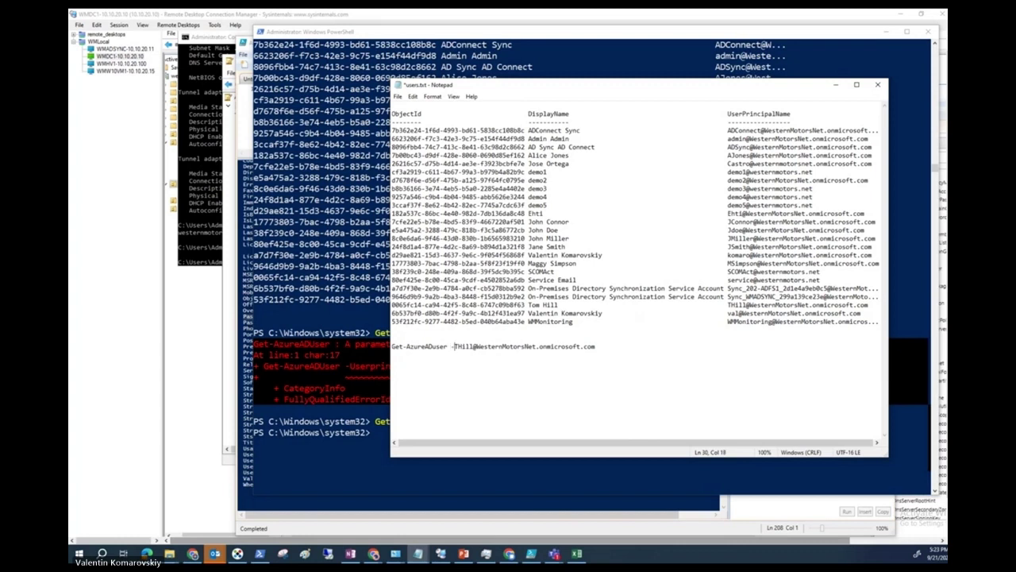
pyautogui.write('Object')
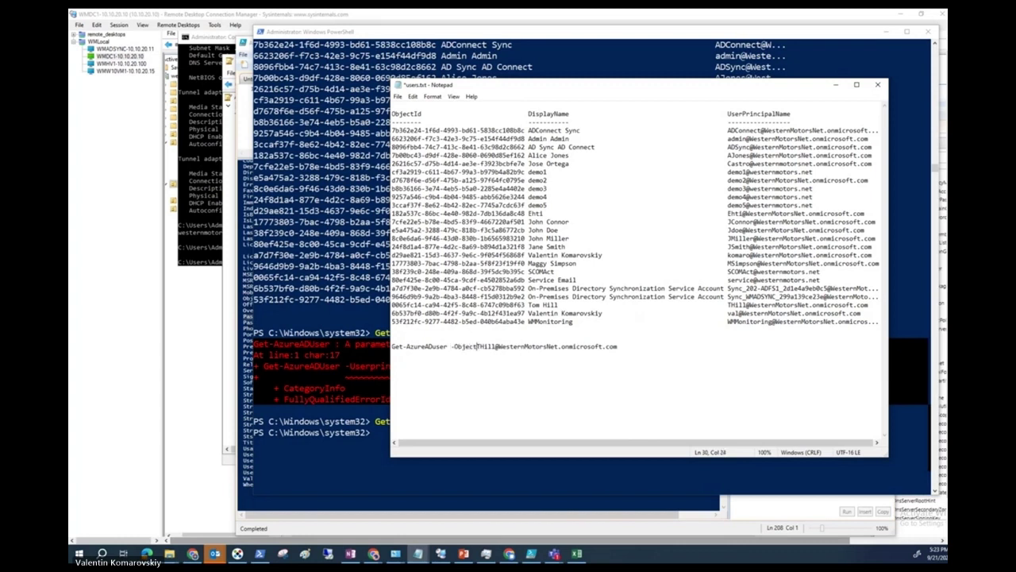
pyautogui.write('ID')
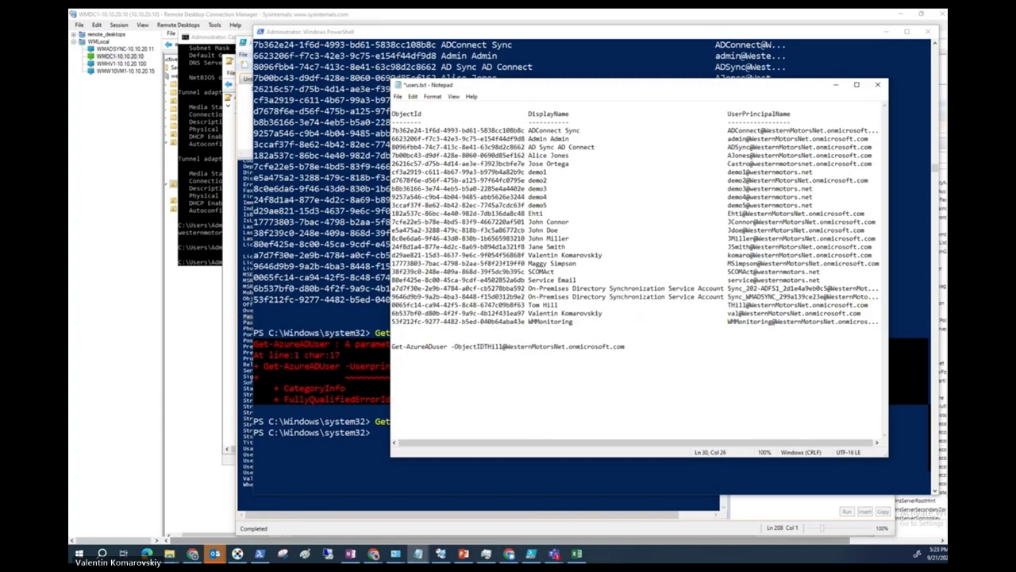
pyautogui.moveTo(630, 346); pyautogui.dragTo(391, 346)
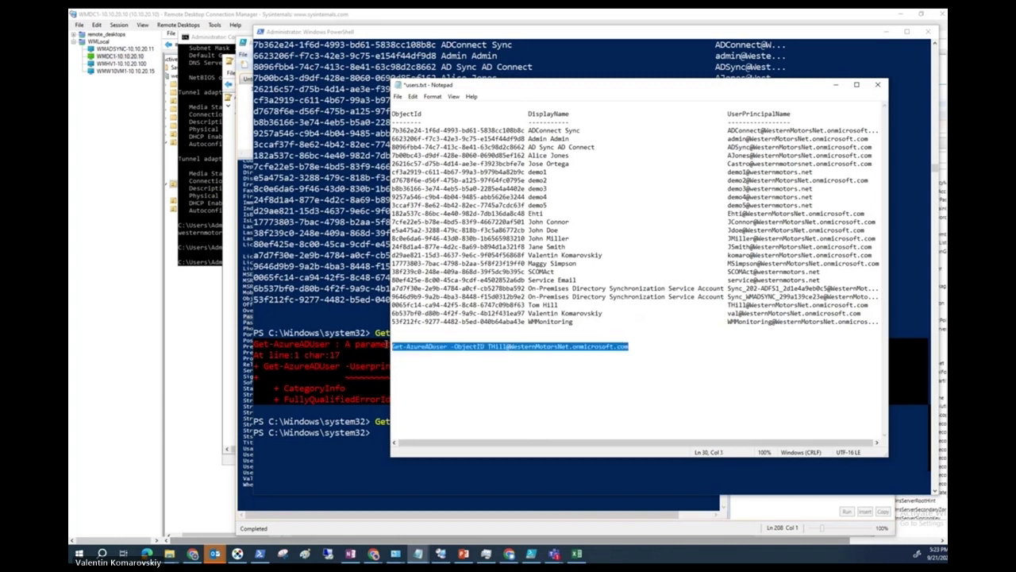
pyautogui.rightClick(397, 346)
pyautogui.click(428, 377)
pyautogui.click(425, 472)
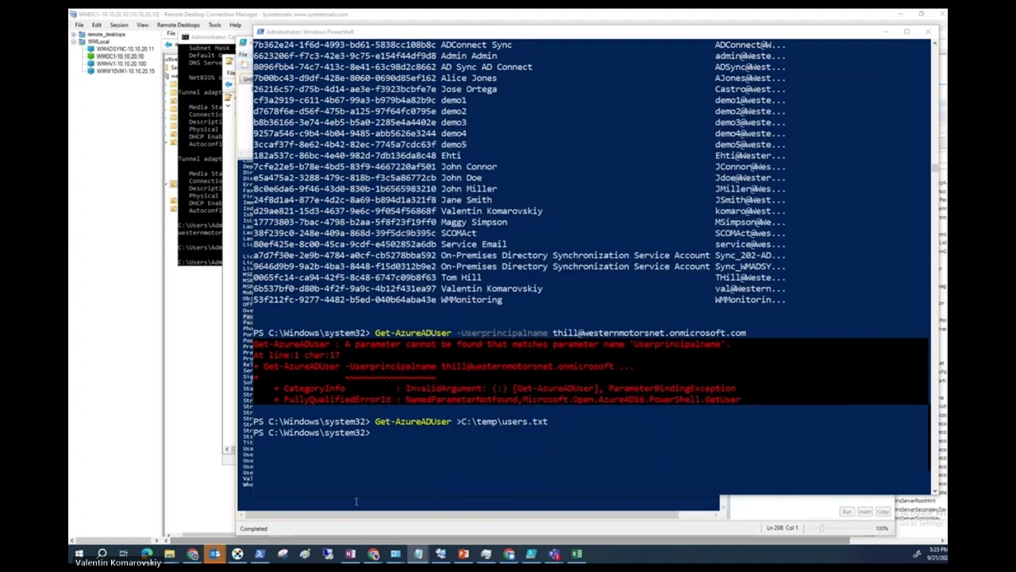
# Run the pasted Get-AzureADUser -ObjectID query, then rerun it with |fl for all properties.
pyautogui.rightClick(426, 450)
pyautogui.press('Return')
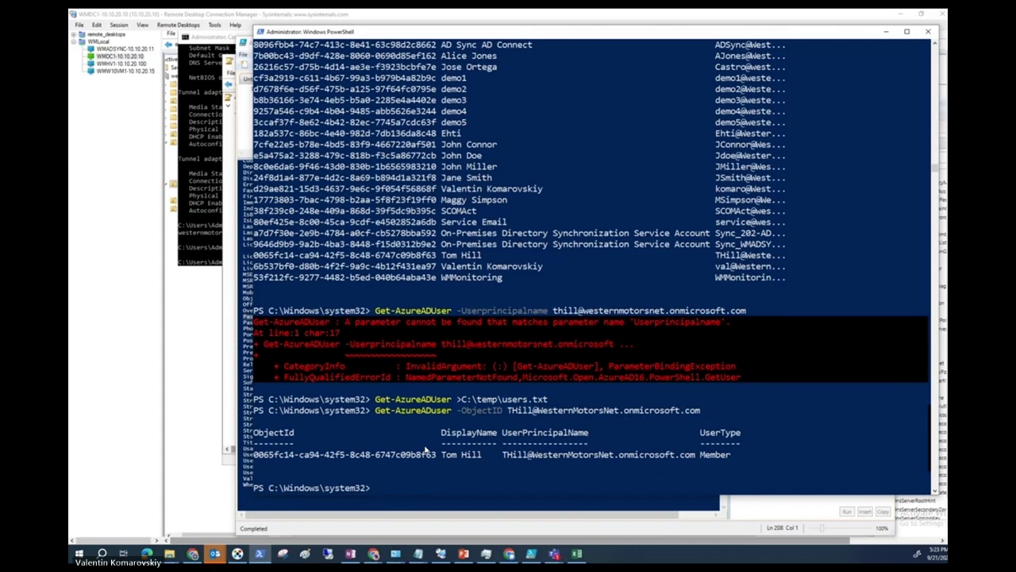
pyautogui.press('Up')
pyautogui.write('|fl')
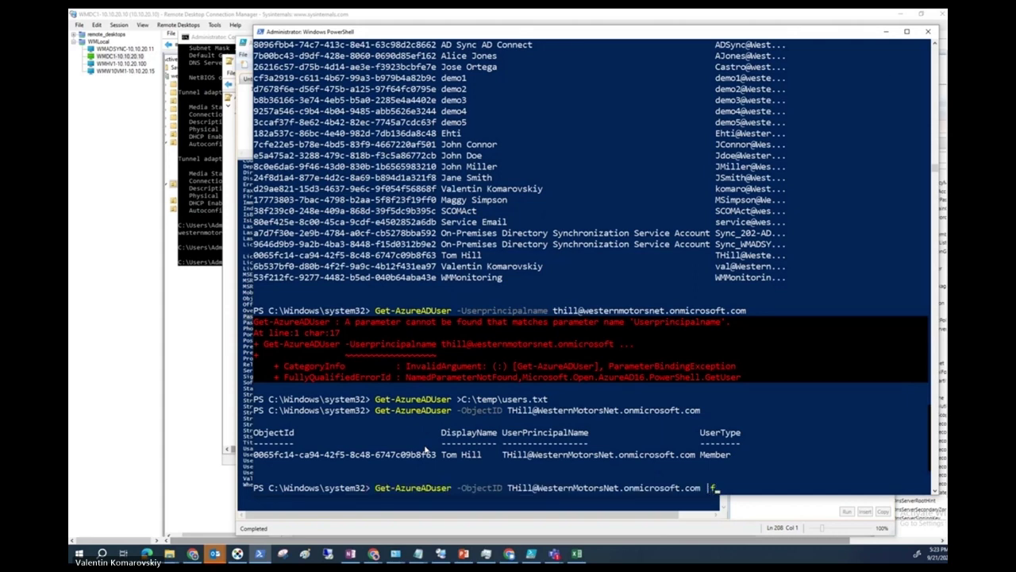
pyautogui.press('Return')
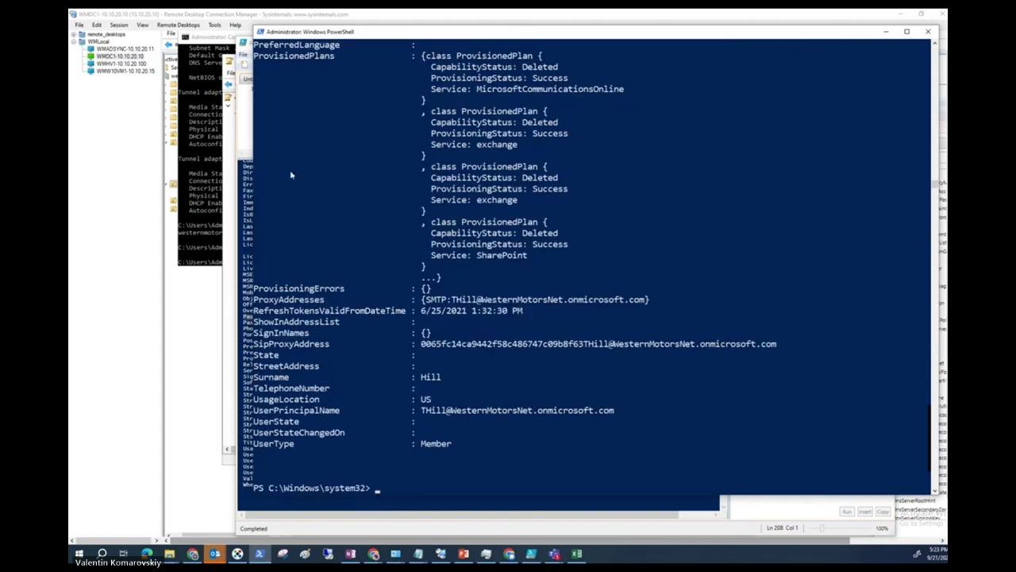
# Highlight the PasswordPolicies line showing None in the user's property list.
pyautogui.scroll(20, 422, 305)
pyautogui.scroll(-5, 421, 306)
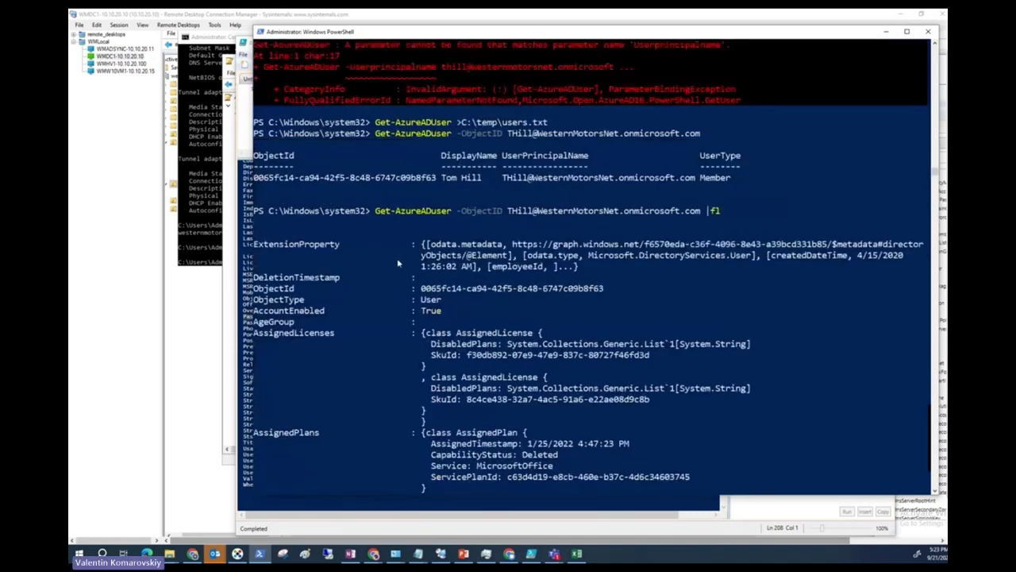
pyautogui.scroll(-8, 401, 267)
pyautogui.scroll(-4, 344, 349)
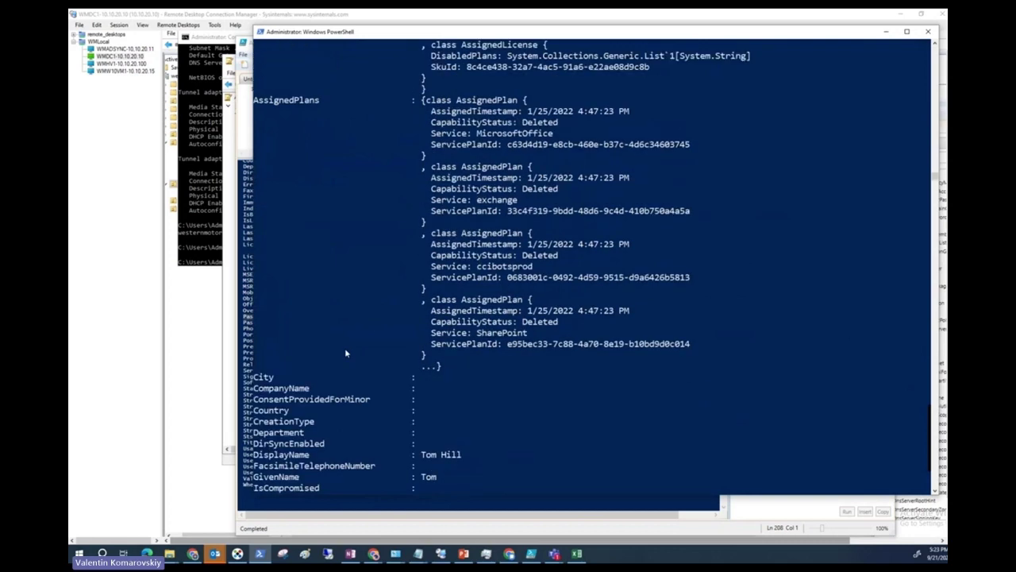
pyautogui.scroll(-2, 342, 407)
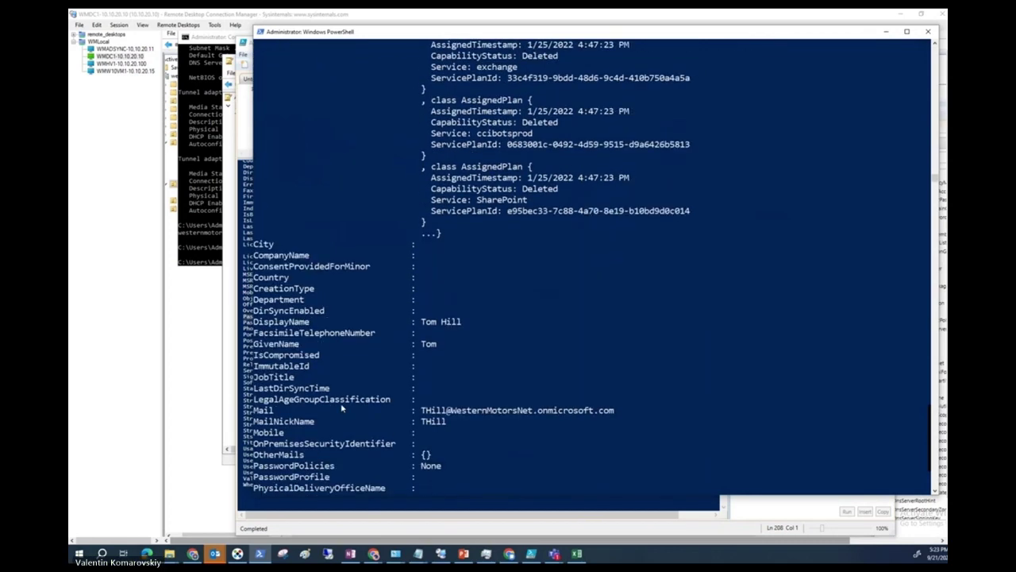
pyautogui.scroll(-2, 300, 418)
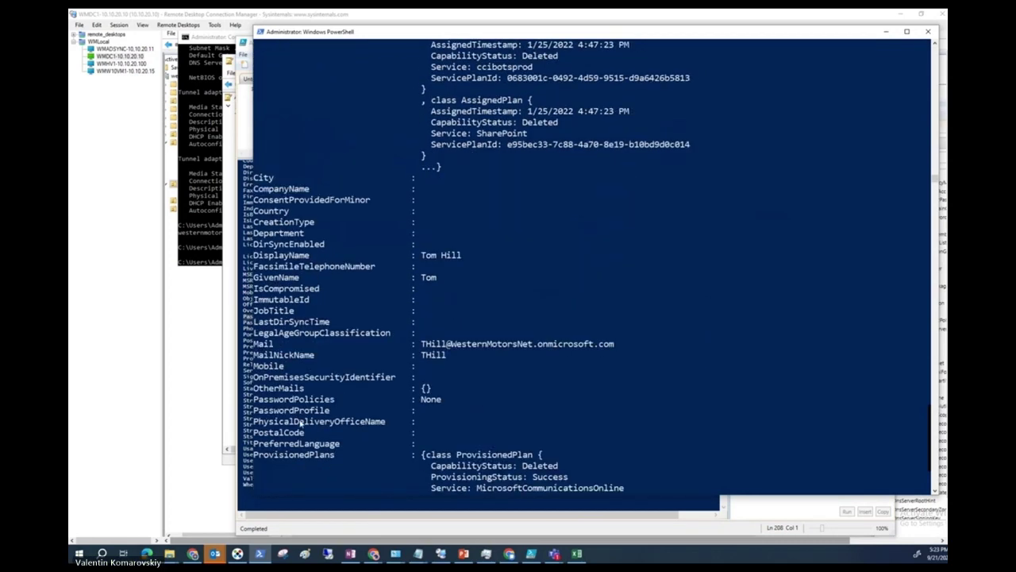
pyautogui.click(449, 399)
pyautogui.moveTo(449, 399); pyautogui.dragTo(247, 403)
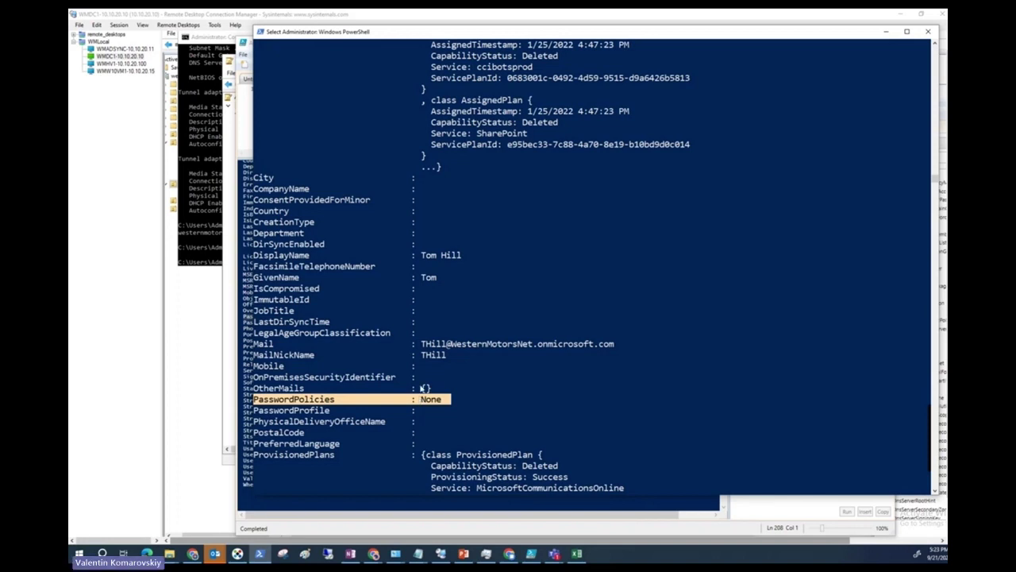
pyautogui.scroll(-2, 491, 387)
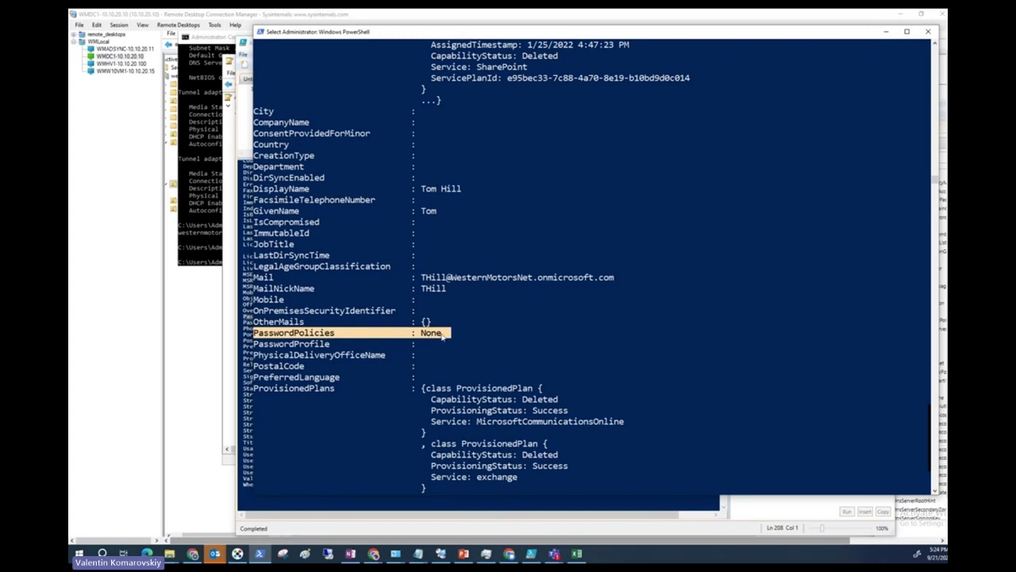
pyautogui.scroll(-5, 442, 336)
pyautogui.scroll(2, 355, 242)
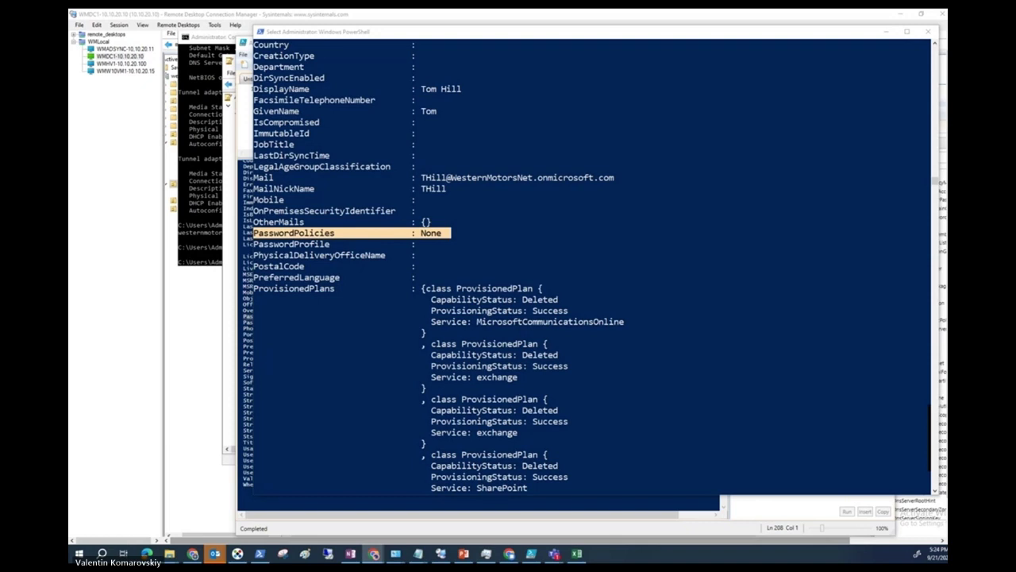
pyautogui.hotkey('alt', 'Tab')
# Open the Microsoft Entra ID users list and widen the On-premises sync enabled column.
pyautogui.doubleClick(421, 135)
pyautogui.click(338, 119)
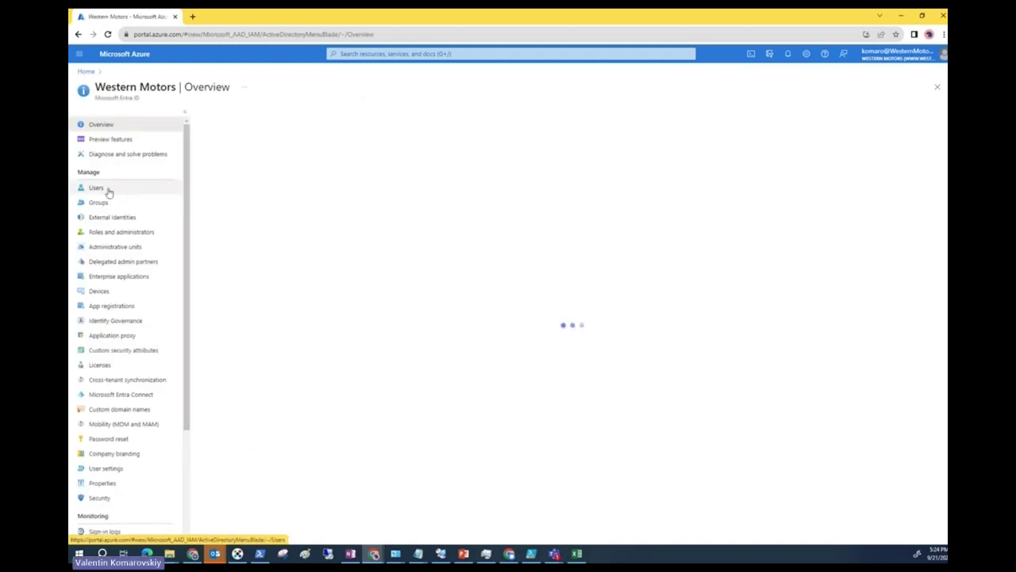
pyautogui.click(109, 192)
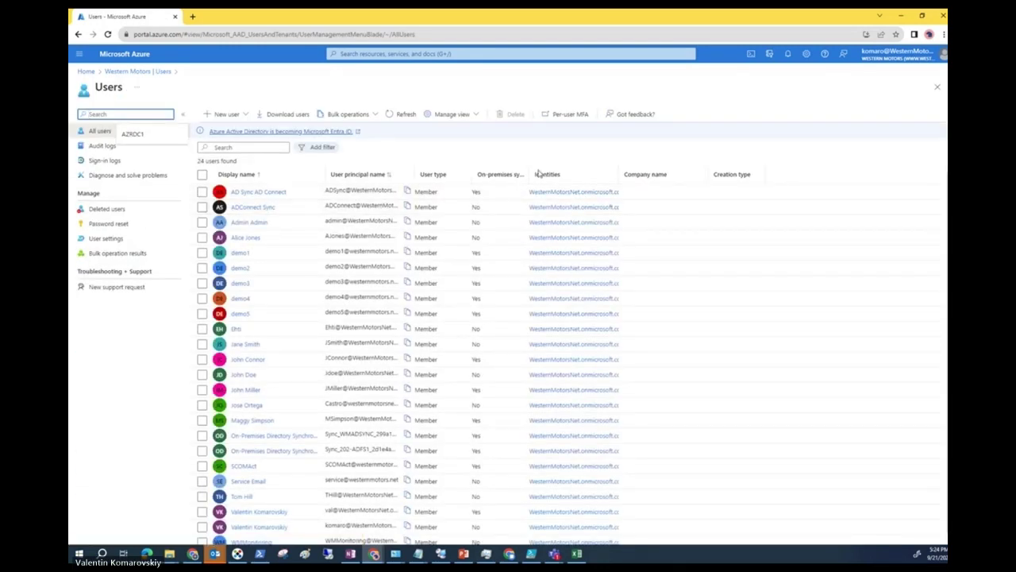
pyautogui.moveTo(526, 170); pyautogui.dragTo(649, 151)
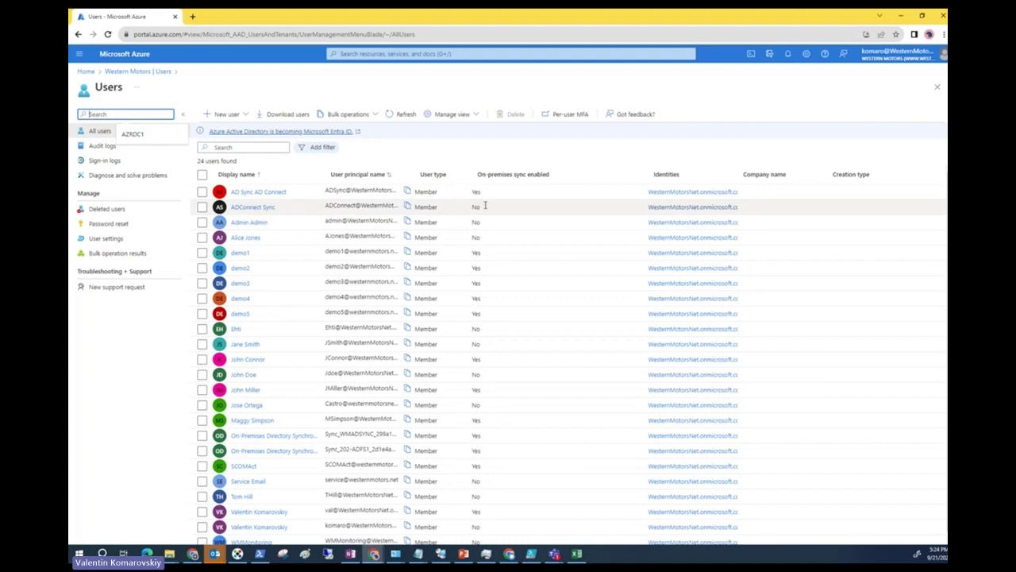
# Mark the user row whose on-premises sync shows No, then minimize the browser.
pyautogui.scroll(-1, 265, 350)
pyautogui.moveTo(473, 489); pyautogui.dragTo(222, 497)
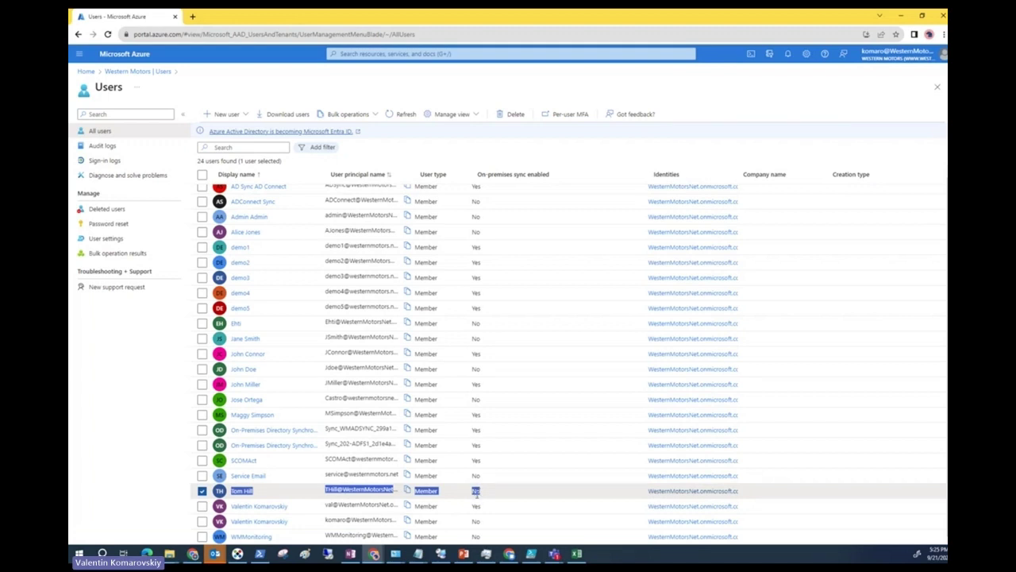
pyautogui.rightClick(610, 21)
pyautogui.click(591, 23)
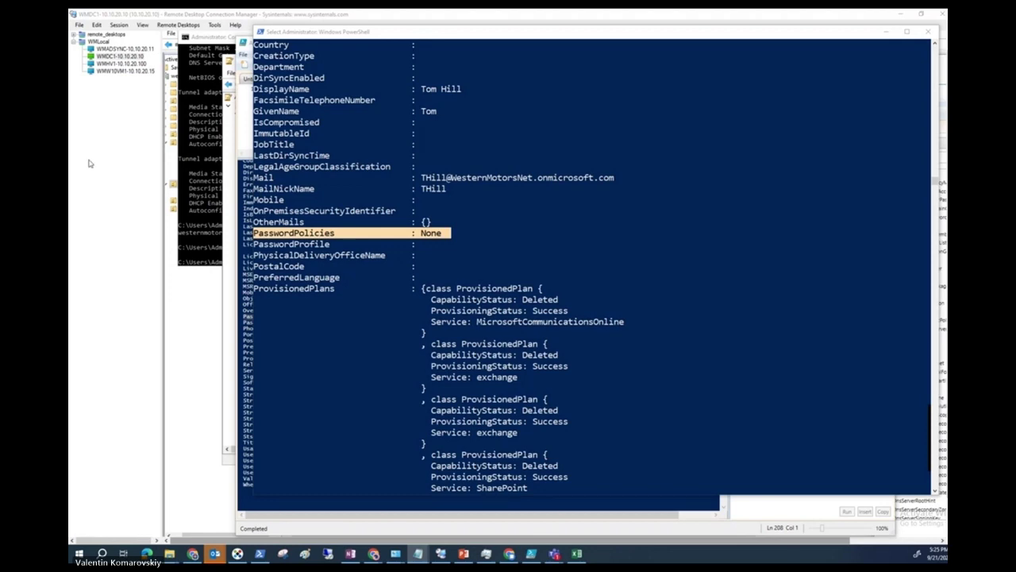
# Review the Untitled6 to Untitled3 scripts in ISE, ending on Untitled2.ps1 with Install-Module ADSync.
pyautogui.hotkey('alt', 'Tab')
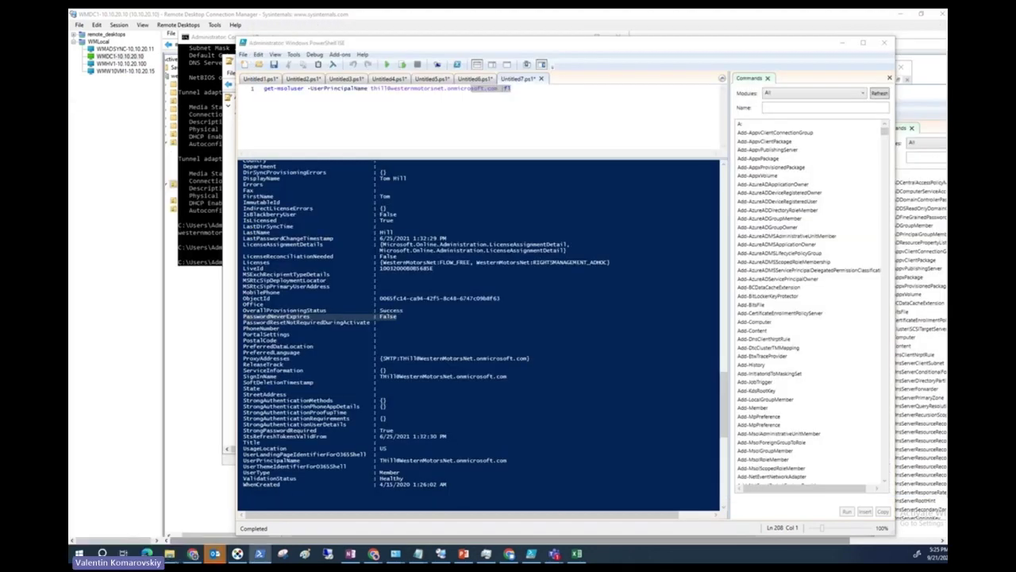
pyautogui.click(474, 80)
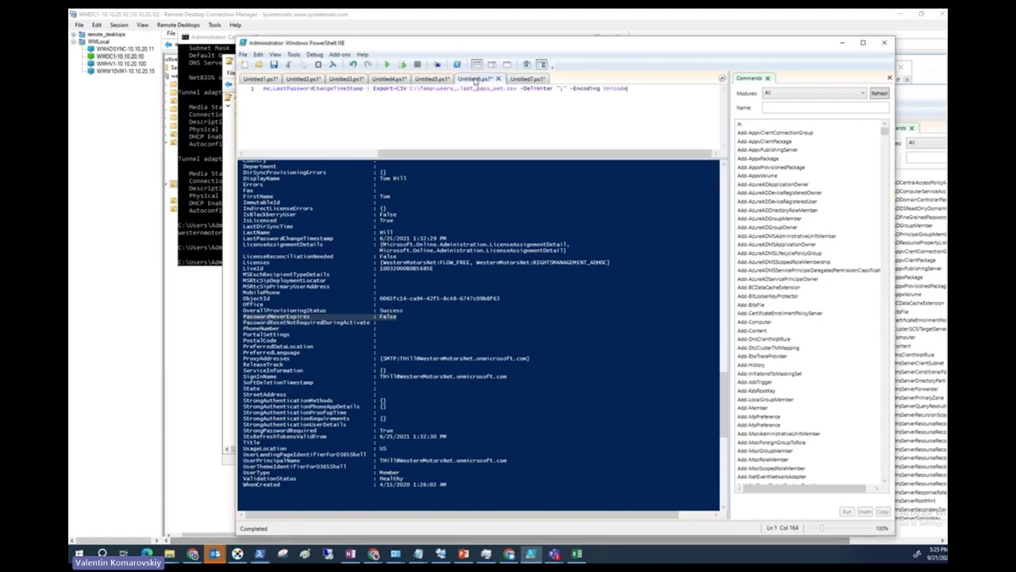
pyautogui.click(428, 79)
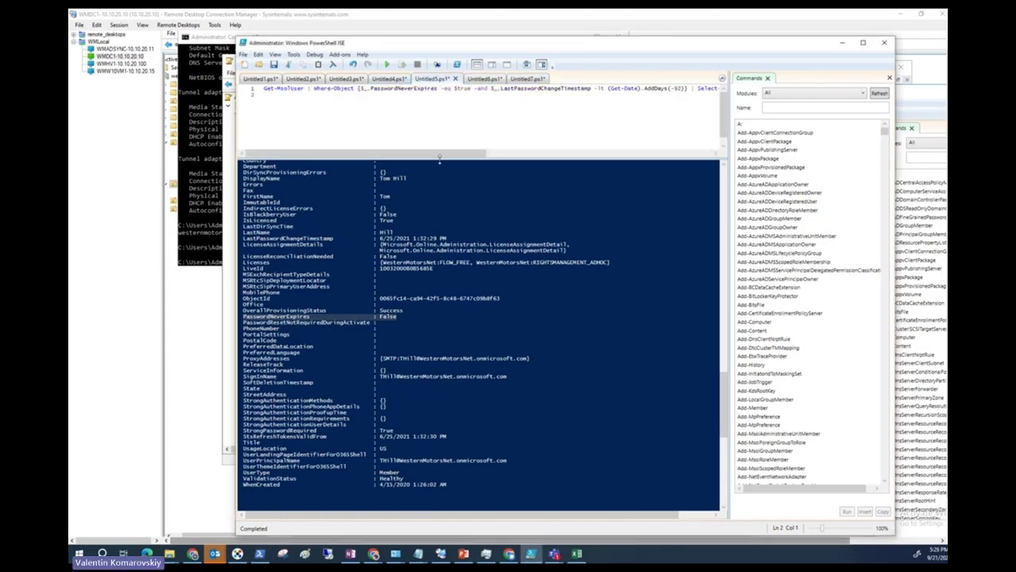
pyautogui.click(386, 80)
pyautogui.click(334, 81)
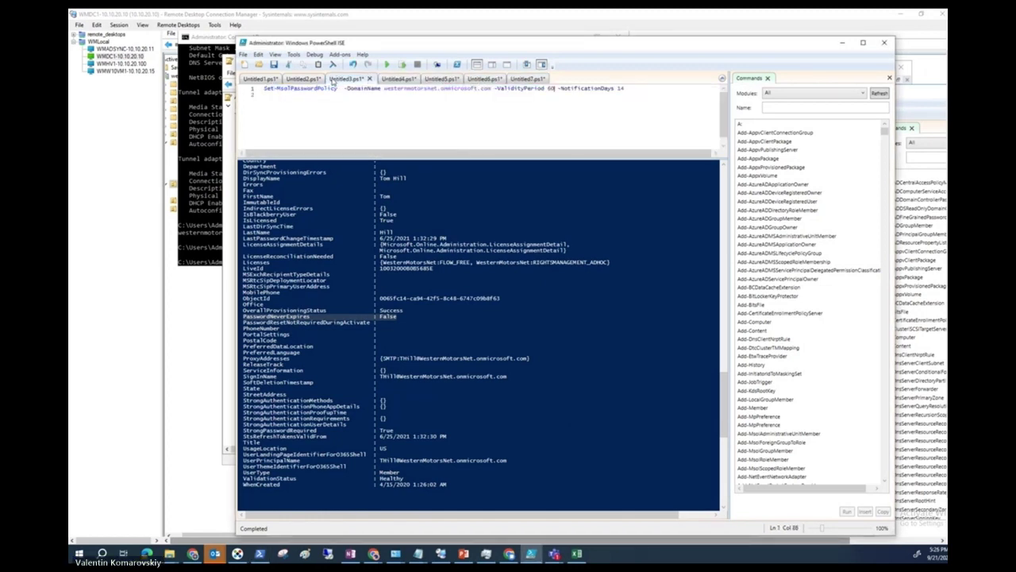
pyautogui.scroll(15, 413, 285)
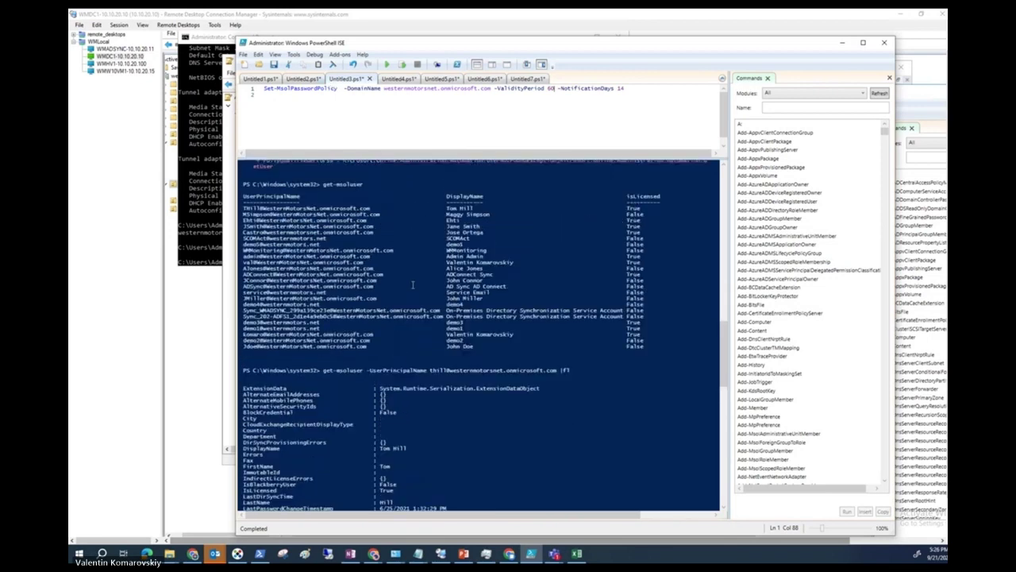
pyautogui.scroll(-15, 413, 284)
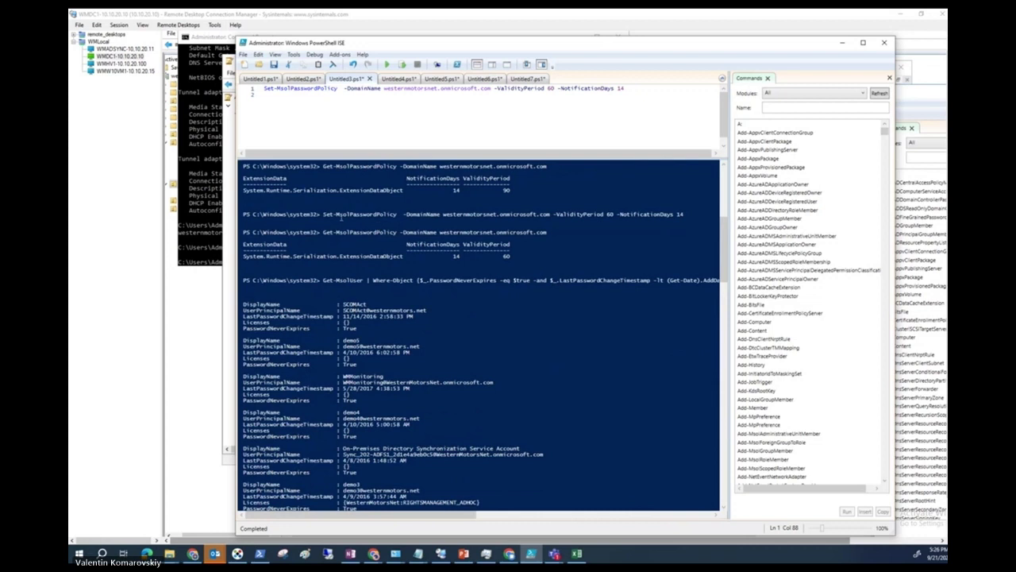
pyautogui.scroll(1, 342, 215)
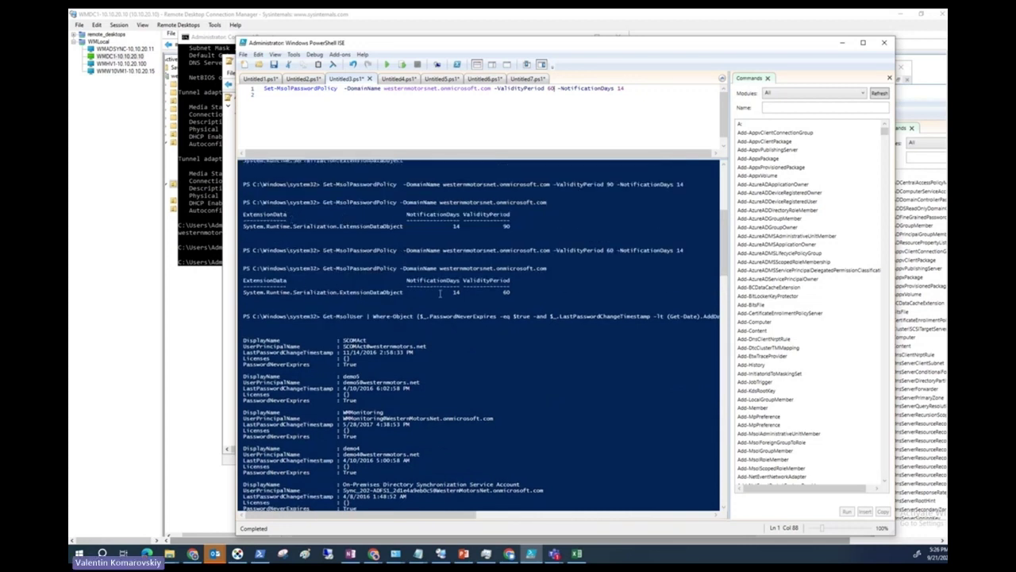
pyautogui.scroll(4, 429, 290)
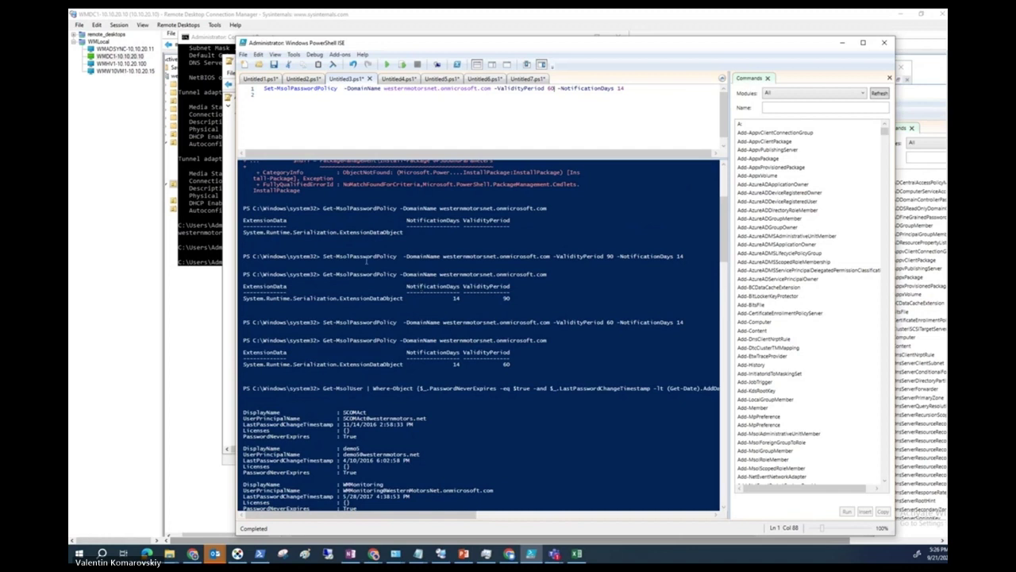
pyautogui.click(373, 231)
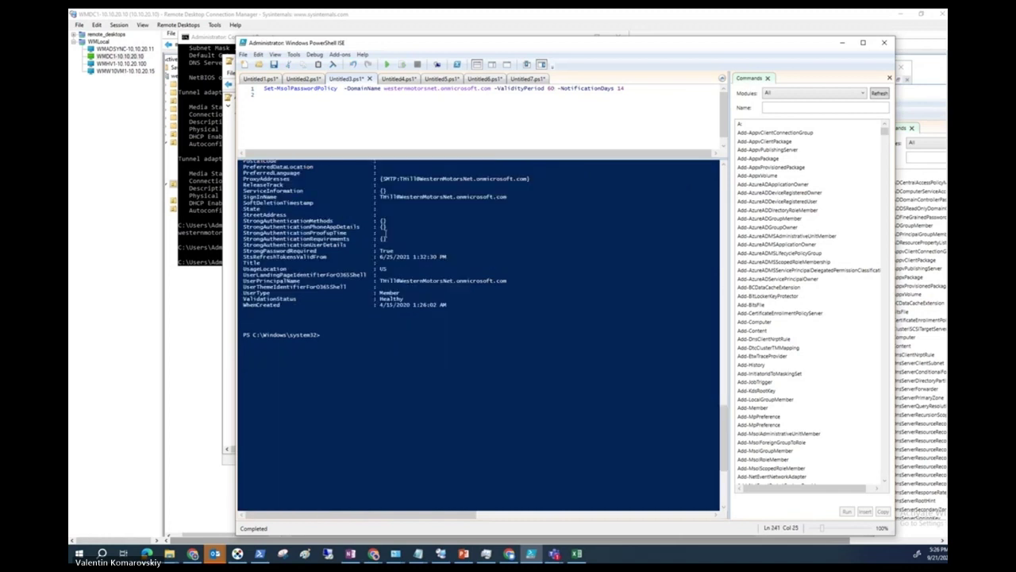
pyautogui.click(304, 79)
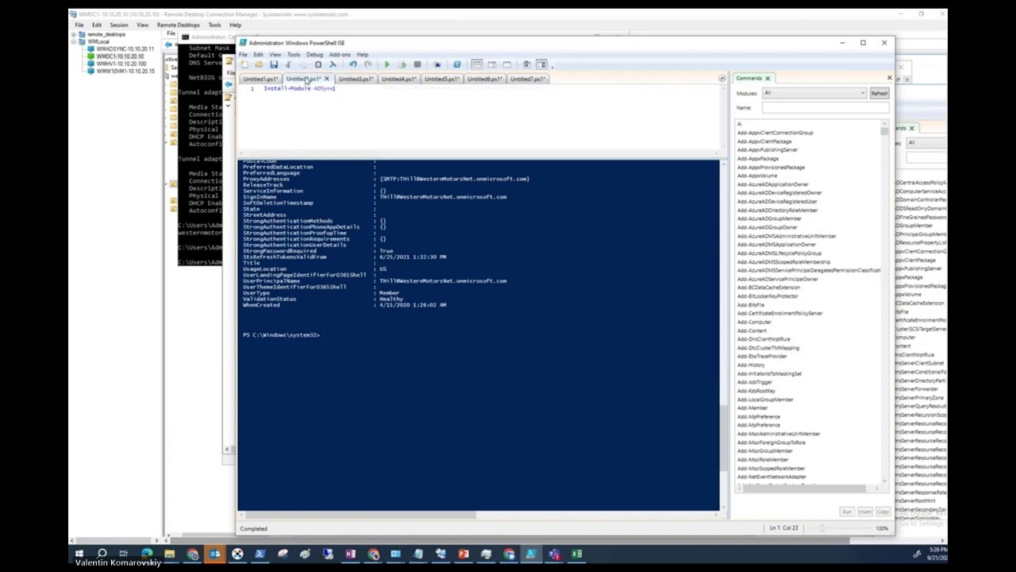